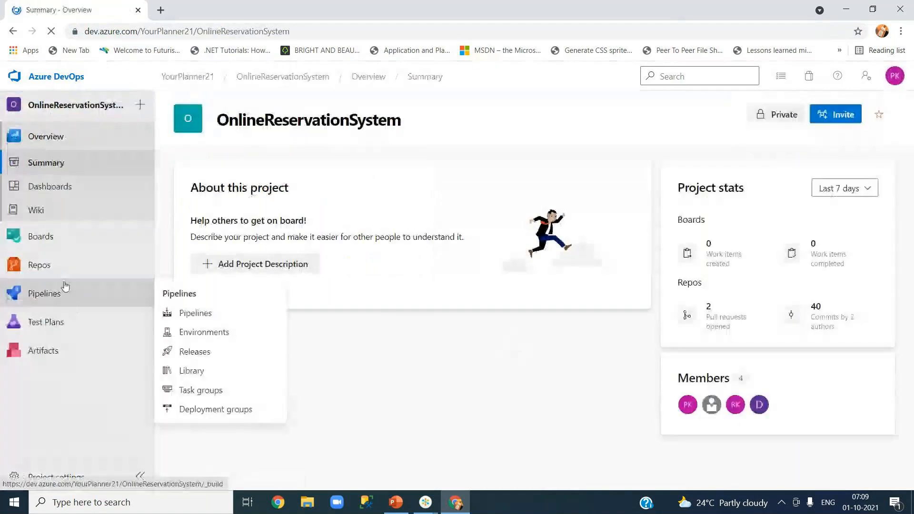
# - Open the project's YourJourneys repository files and go to its list of branches
pyautogui.moveTo(62, 268)
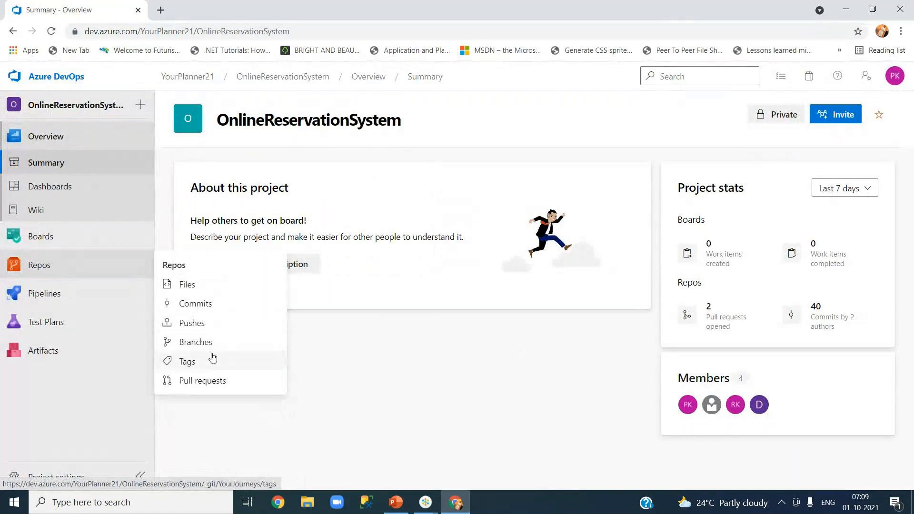
pyautogui.click(195, 285)
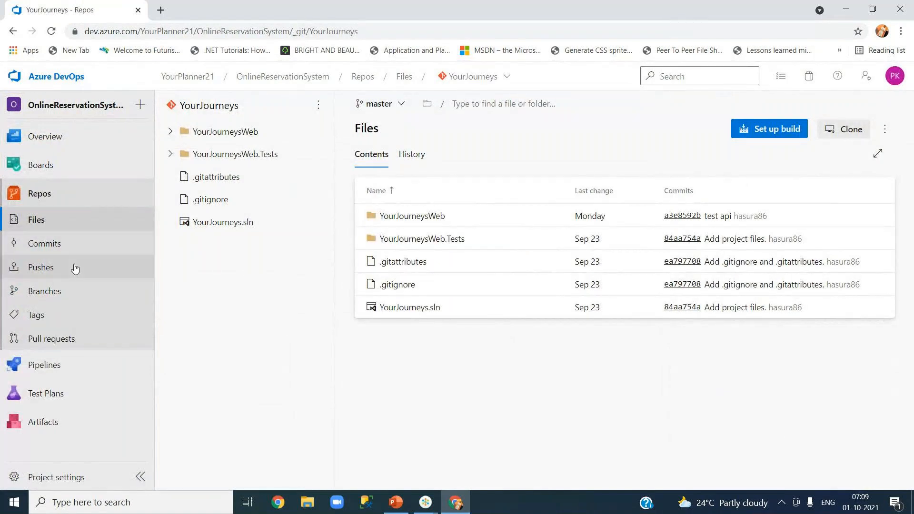
pyautogui.click(63, 297)
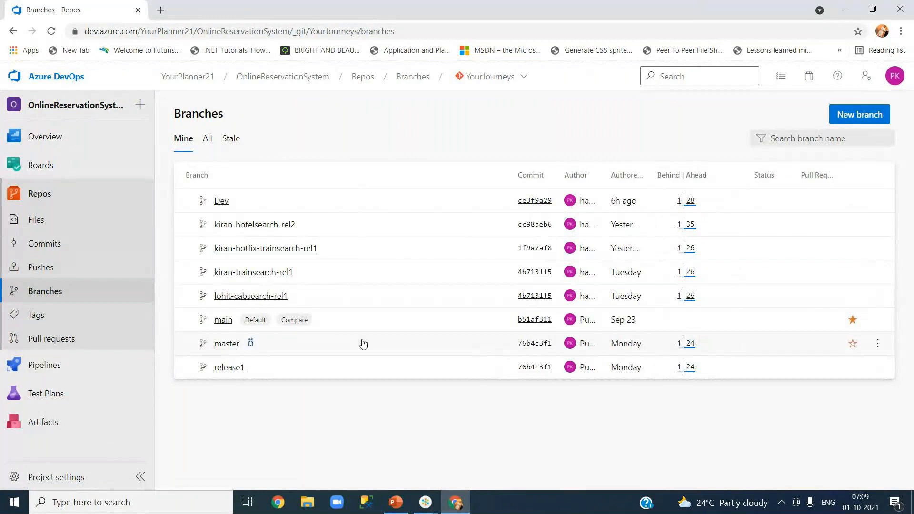
pyautogui.click(795, 142)
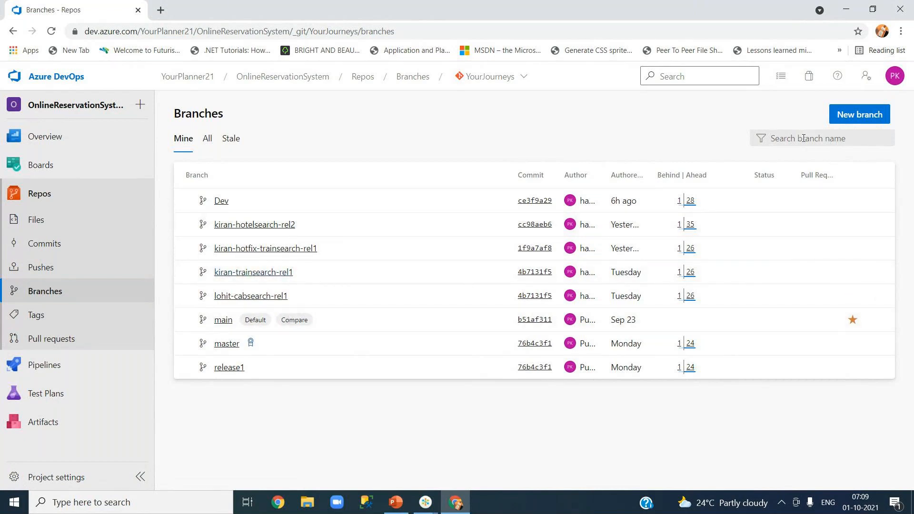
# - Open the Dev branch and show its commit history
pyautogui.click(221, 201)
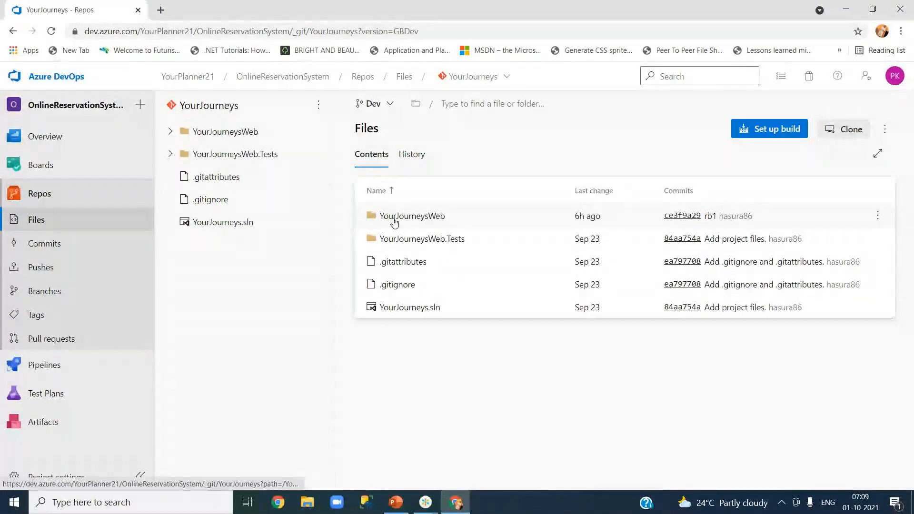
pyautogui.click(419, 160)
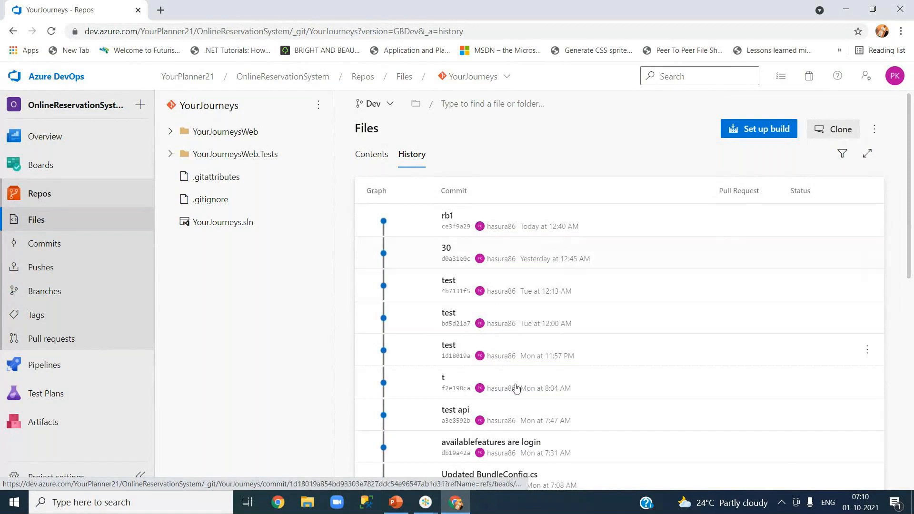
pyautogui.moveTo(563, 356)
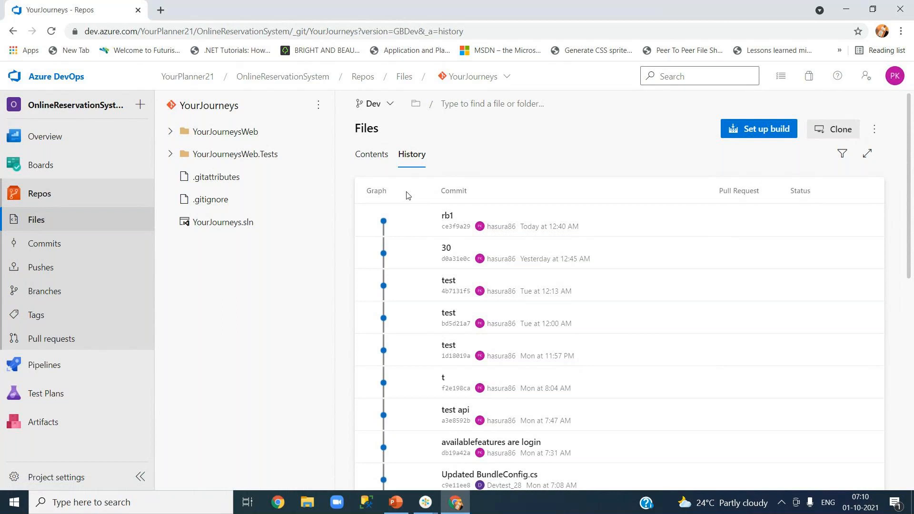
# - Show the filters for the Dev history, examine the author, date and history type filters, and review the commits down to the oldest one
pyautogui.click(843, 155)
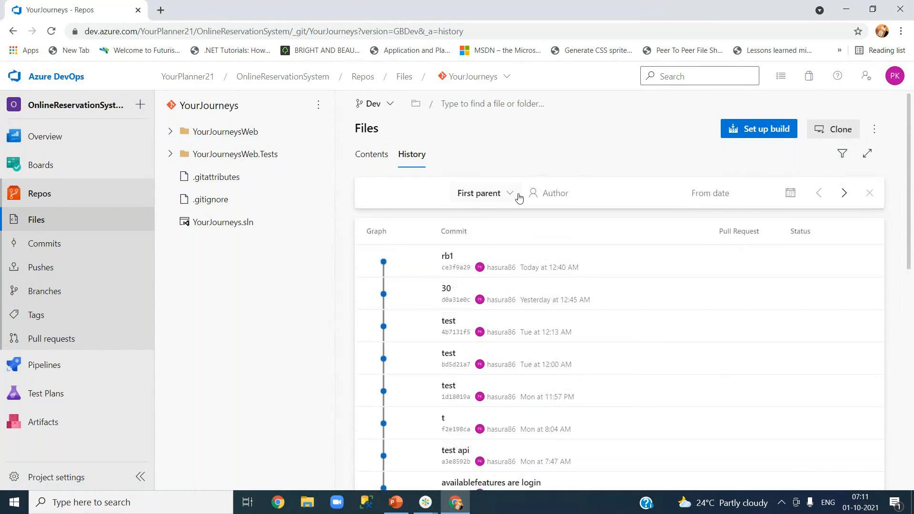
pyautogui.click(599, 193)
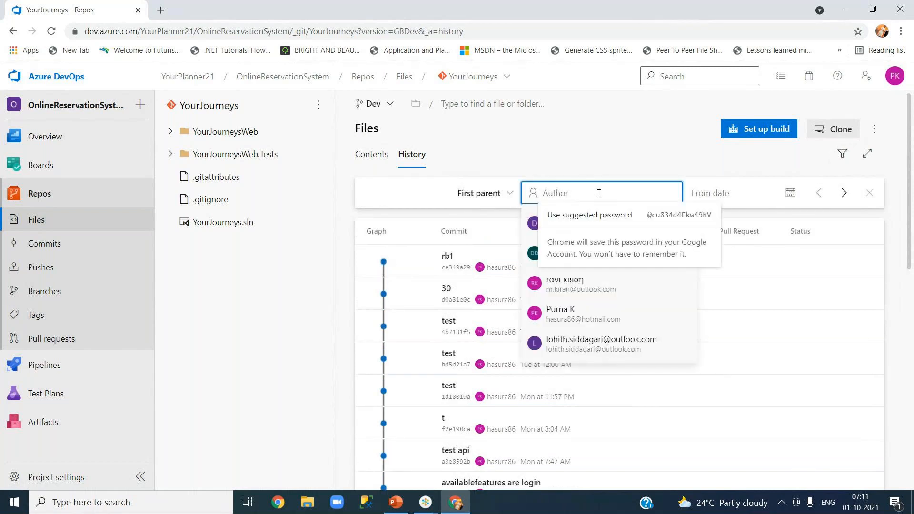
pyautogui.click(741, 196)
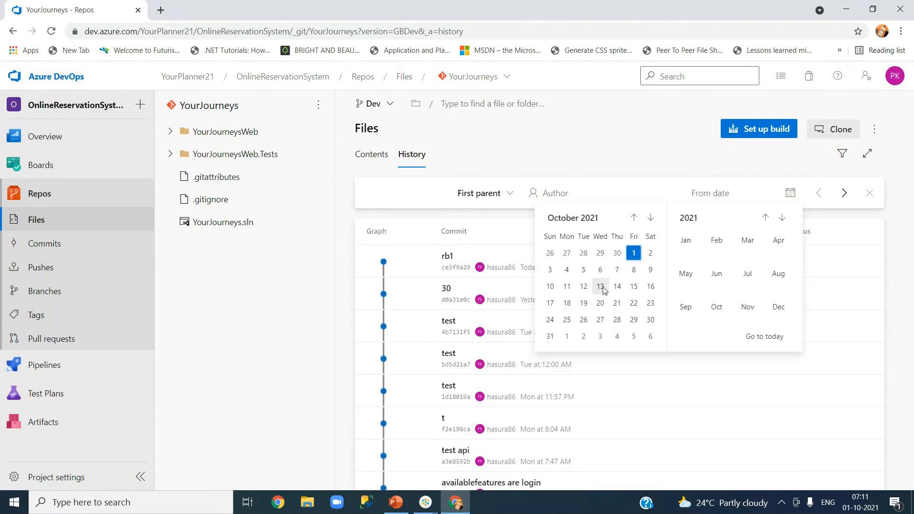
pyautogui.click(611, 161)
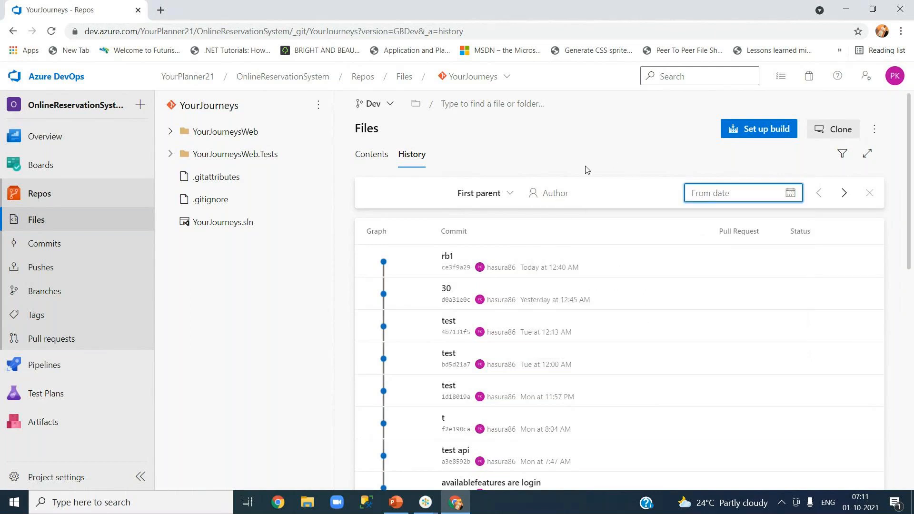
pyautogui.click(846, 195)
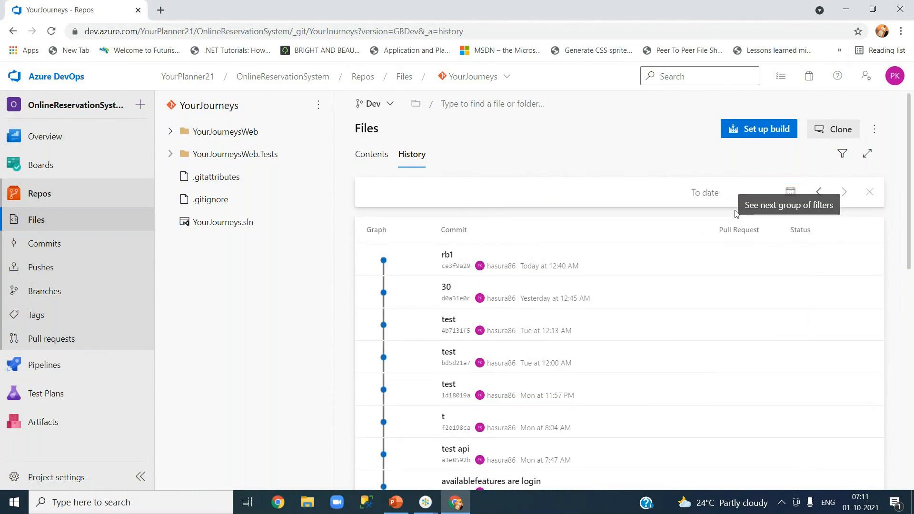
pyautogui.click(820, 198)
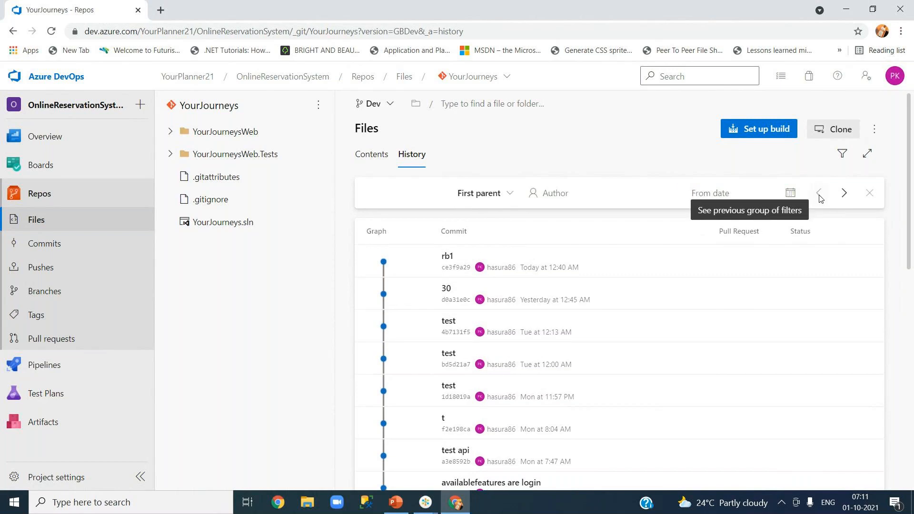
pyautogui.click(489, 196)
pyautogui.click(439, 294)
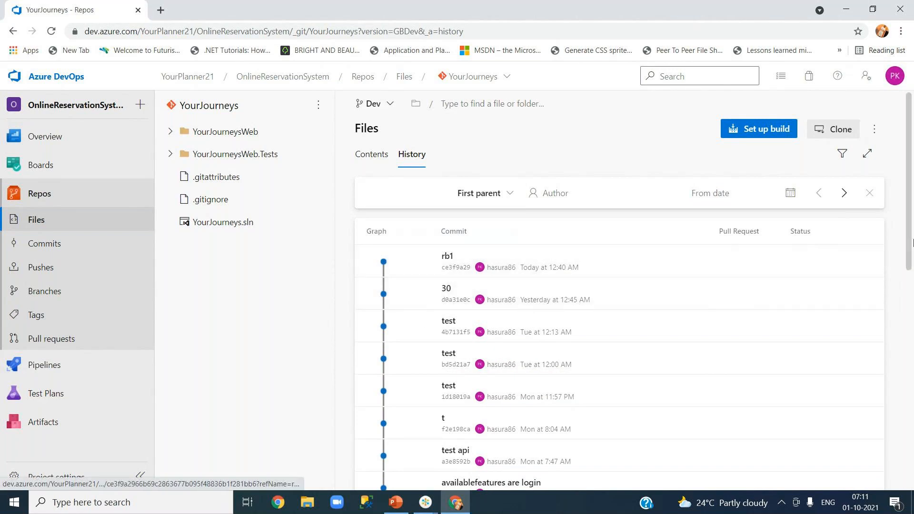
pyautogui.scroll(-1, 911, 283)
pyautogui.moveTo(910, 283); pyautogui.dragTo(913, 461)
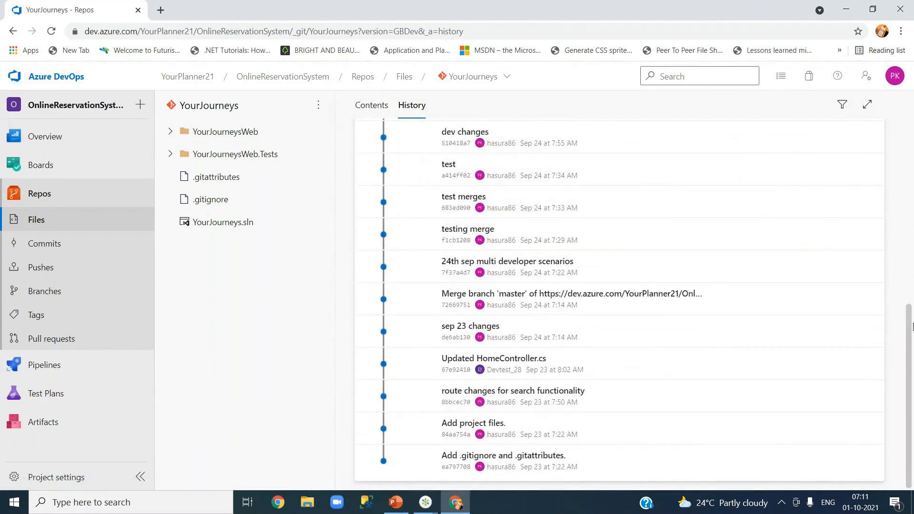
pyautogui.moveTo(911, 328); pyautogui.dragTo(907, 95)
# - Switch the commit history from the Dev branch to the master branch
pyautogui.click(392, 104)
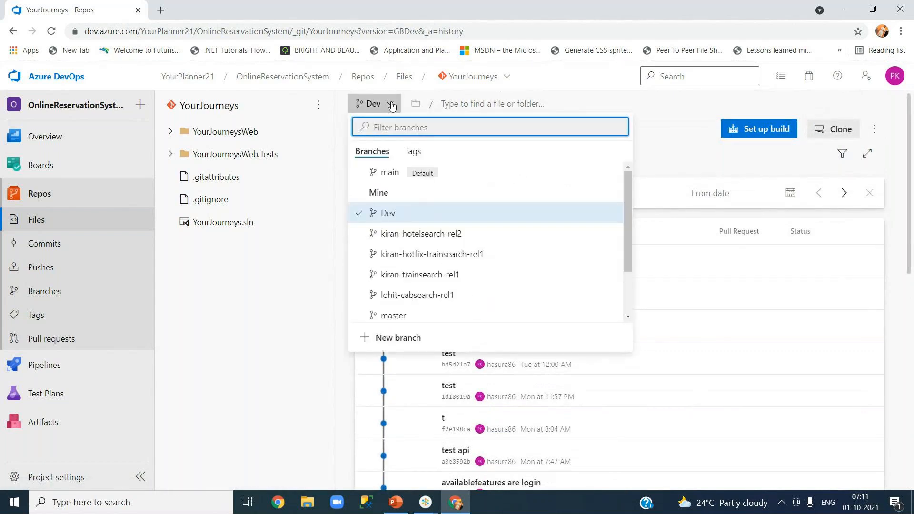
pyautogui.click(406, 318)
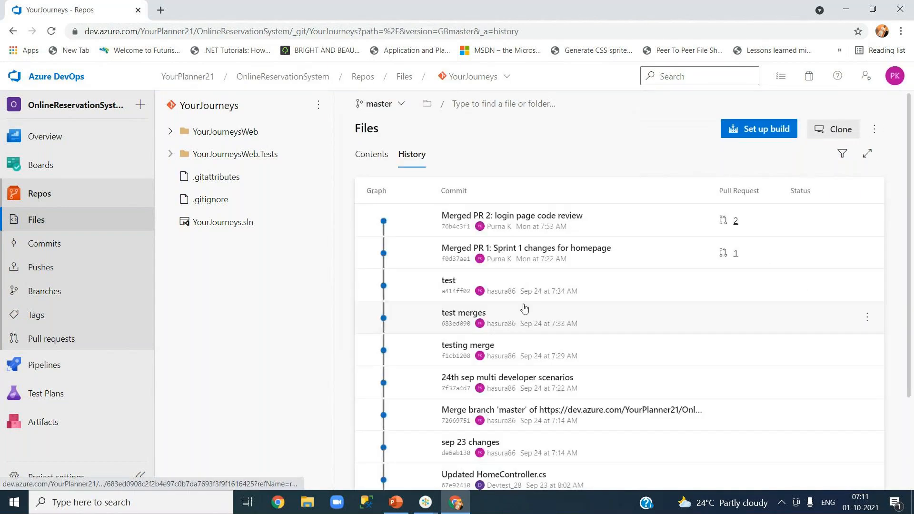
pyautogui.moveTo(911, 328); pyautogui.dragTo(907, 302)
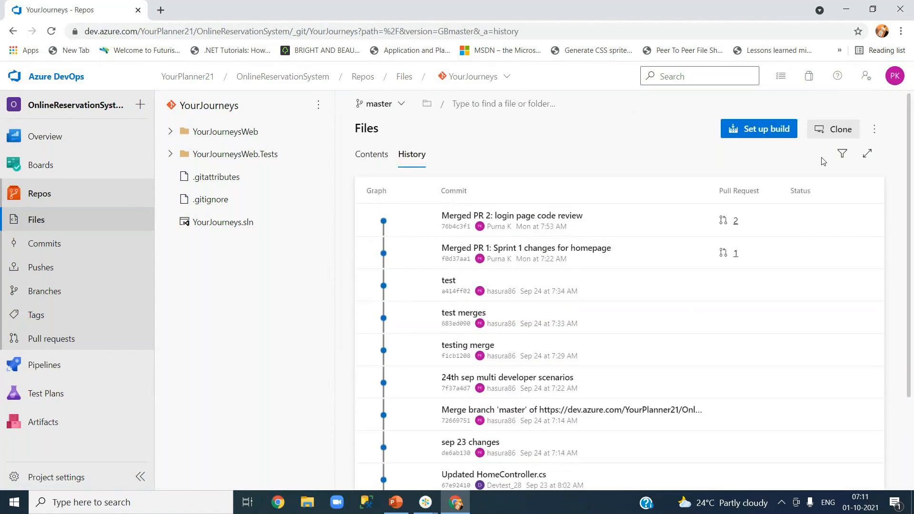
# - Show the filters for the master history, set the history type to Simple history (default), and examine the commit graph
pyautogui.click(843, 154)
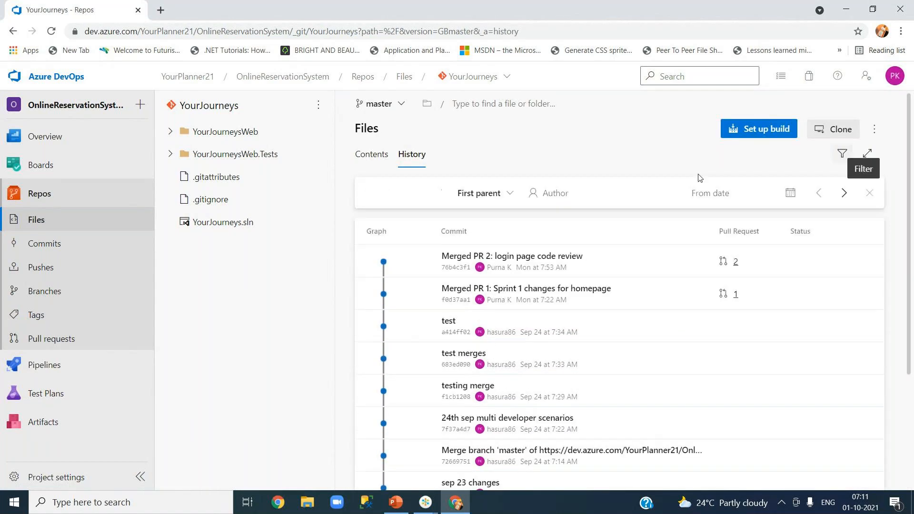
pyautogui.click(508, 199)
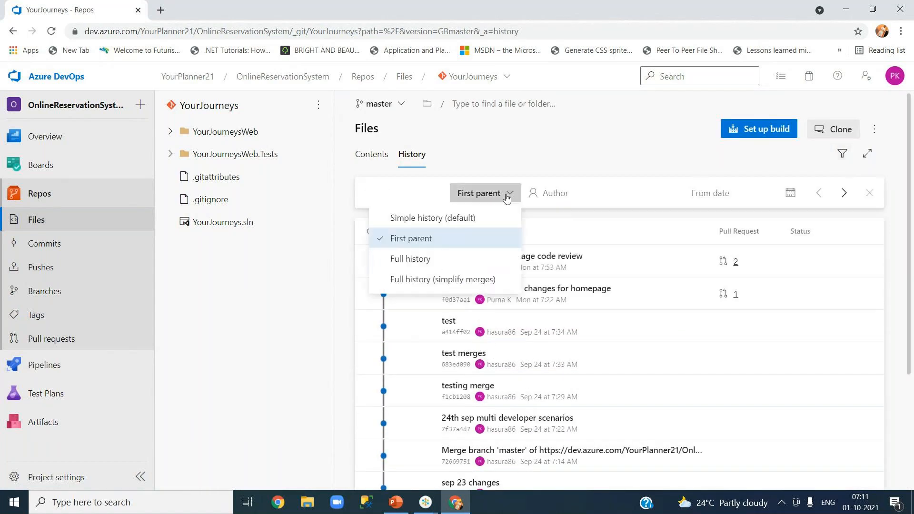
pyautogui.click(473, 219)
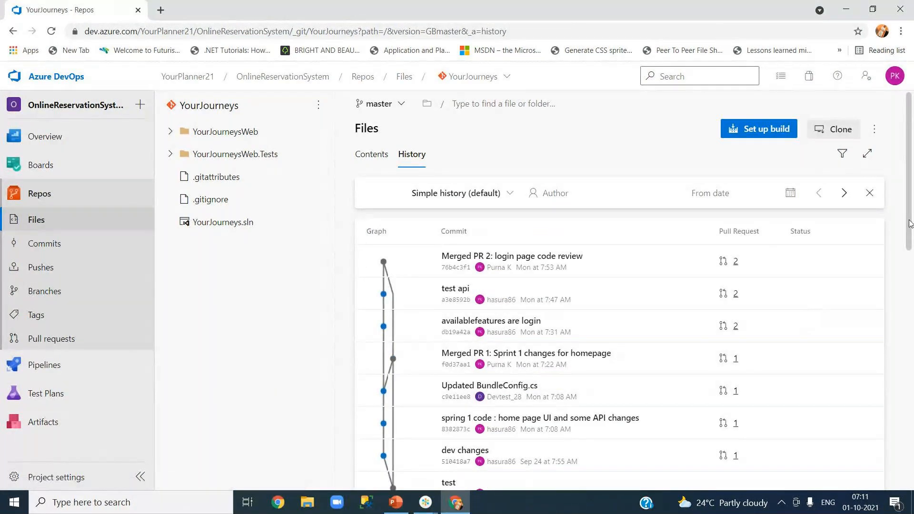
pyautogui.scroll(-4, 910, 223)
pyautogui.scroll(5, 705, 295)
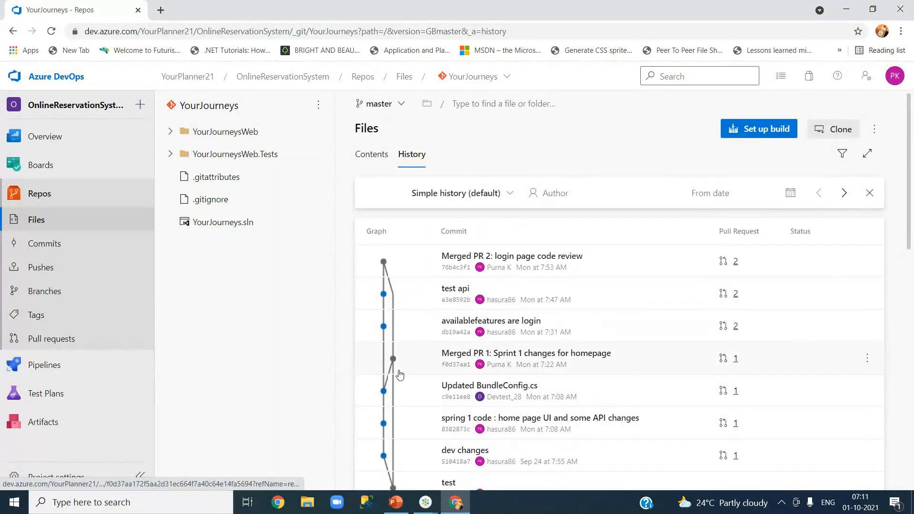
# - Set the master branch's history type to Full history and review the commit graph down to the earliest commits
pyautogui.click(454, 193)
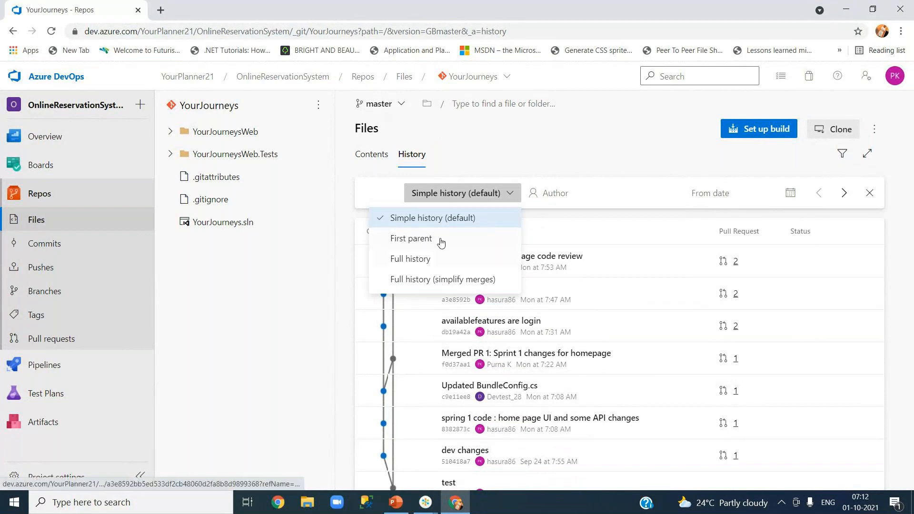
pyautogui.click(412, 260)
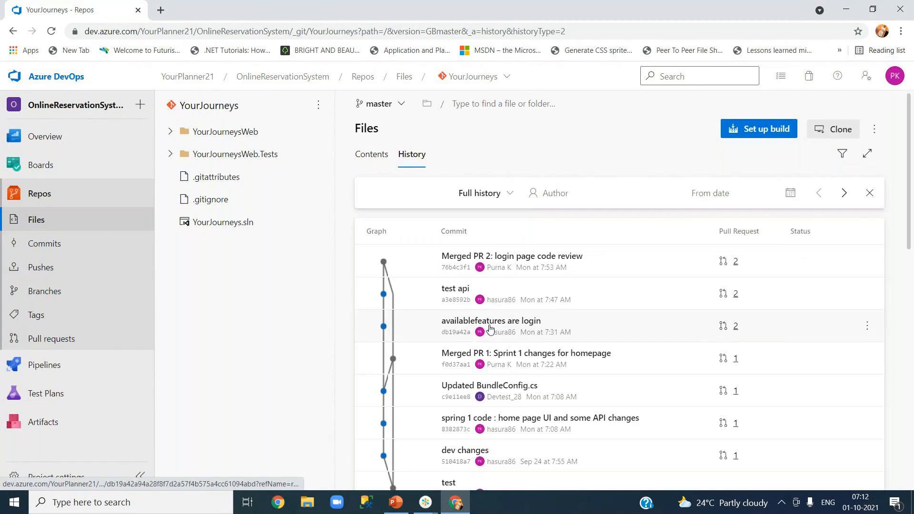
pyautogui.moveTo(913, 227); pyautogui.dragTo(912, 461)
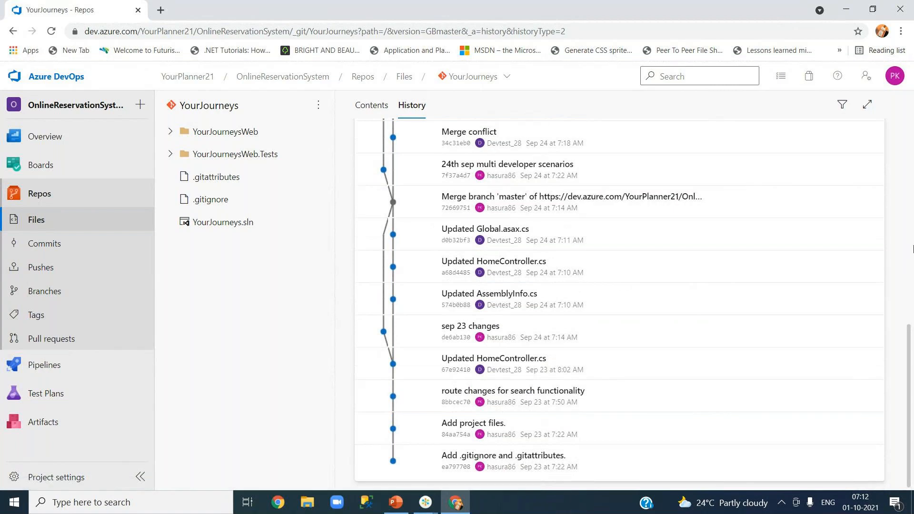
pyautogui.moveTo(912, 343); pyautogui.dragTo(912, 106)
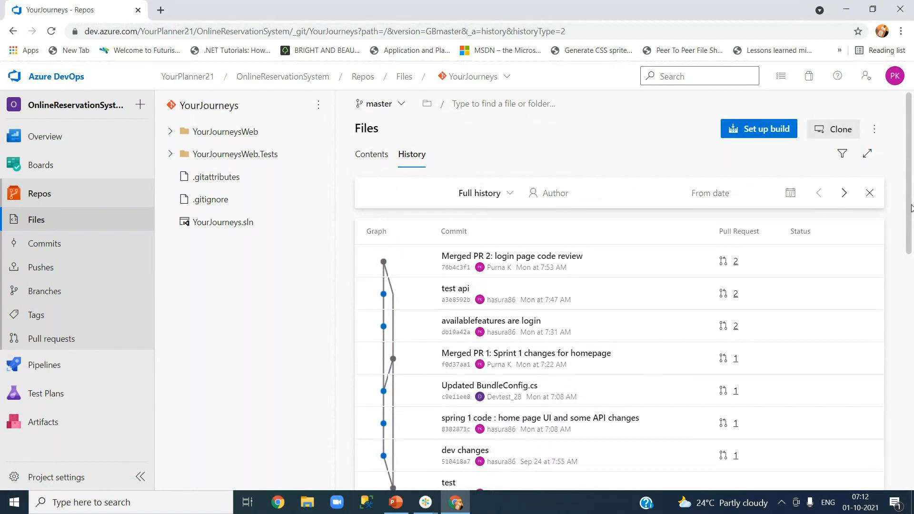
pyautogui.moveTo(911, 209); pyautogui.dragTo(911, 447)
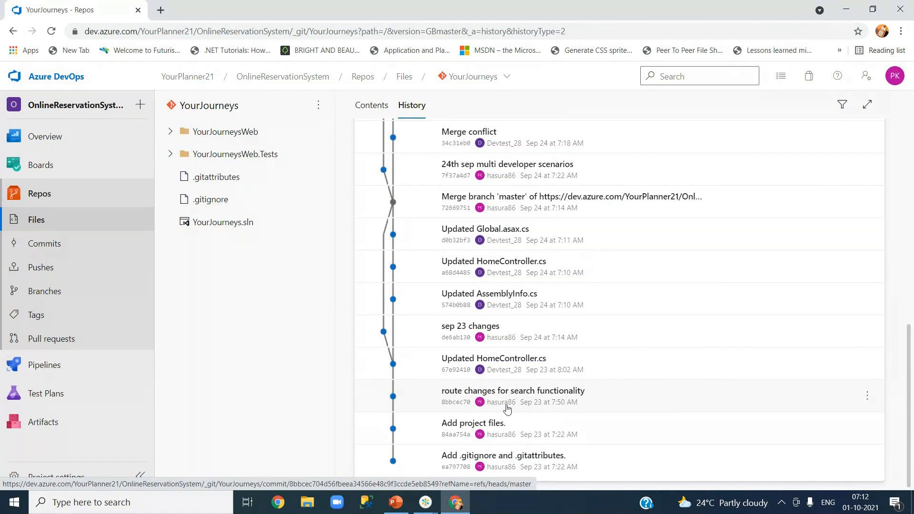
pyautogui.moveTo(505, 410)
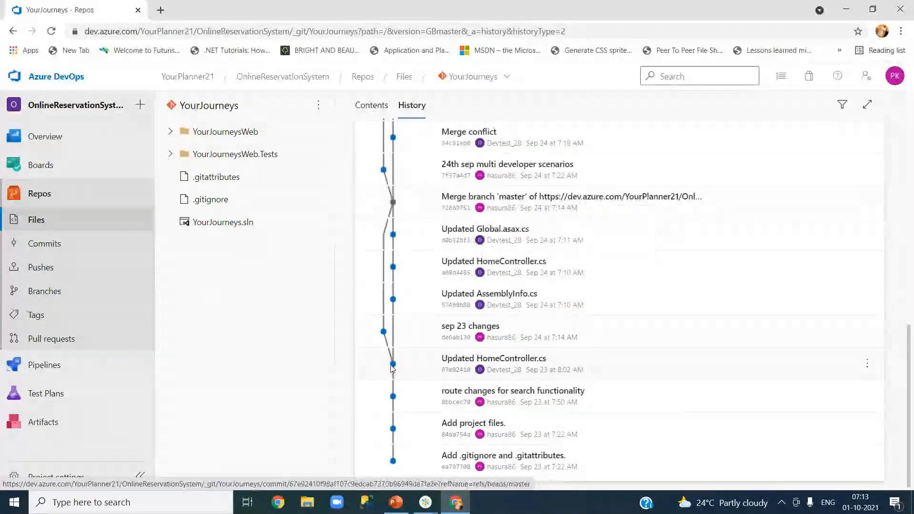
# - Open the Sep 24 commit that merges branch 'master', examine its details and changed files, and return to the master history
pyautogui.click(516, 199)
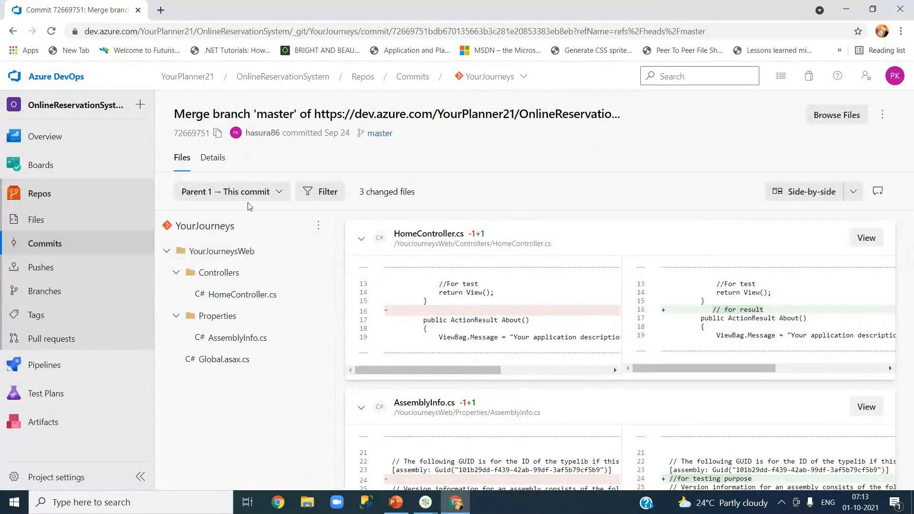
pyautogui.click(212, 158)
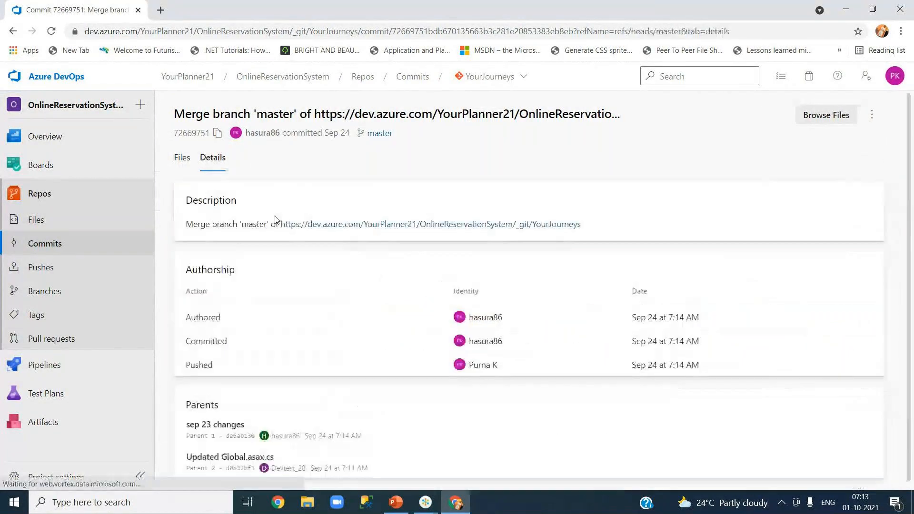
pyautogui.scroll(-1, 305, 362)
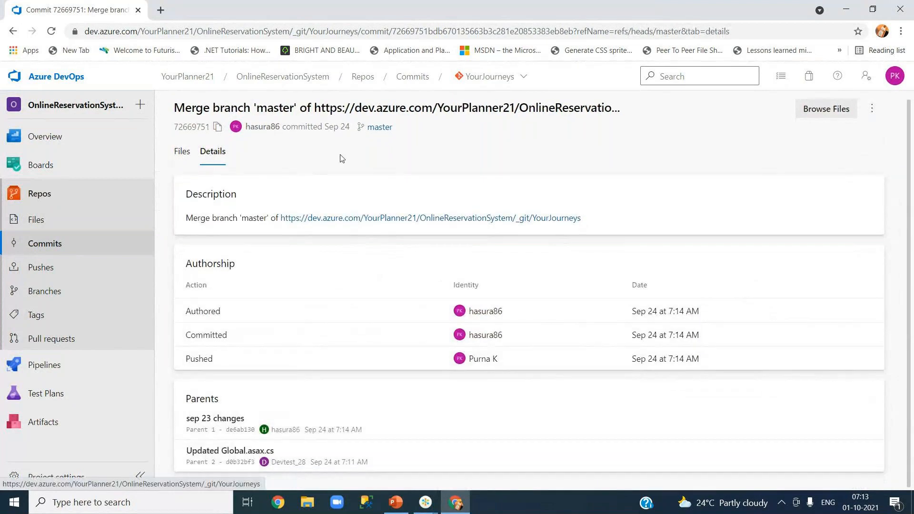
pyautogui.click(182, 151)
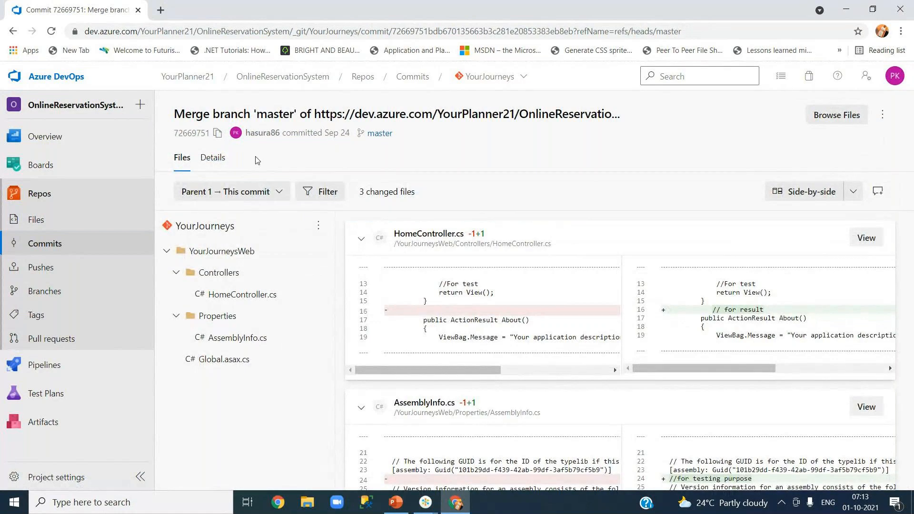
pyautogui.click(14, 32)
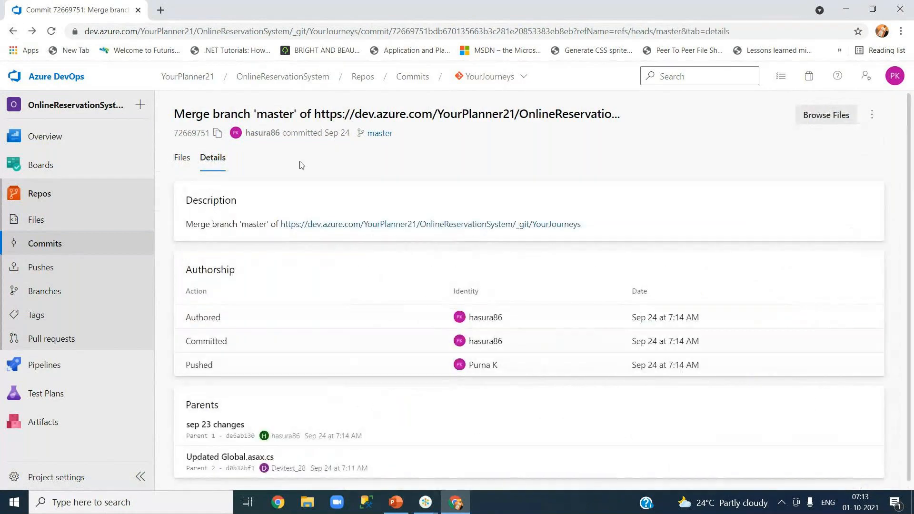
pyautogui.click(13, 32)
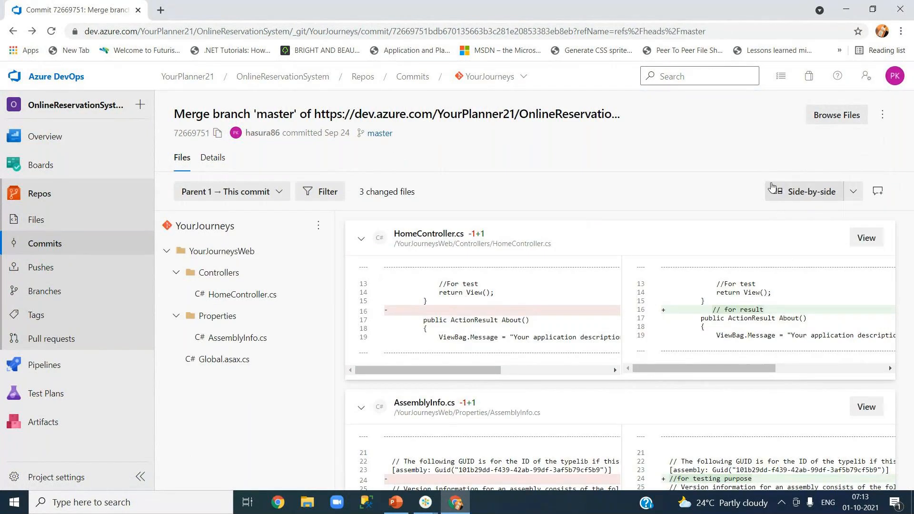
pyautogui.click(12, 32)
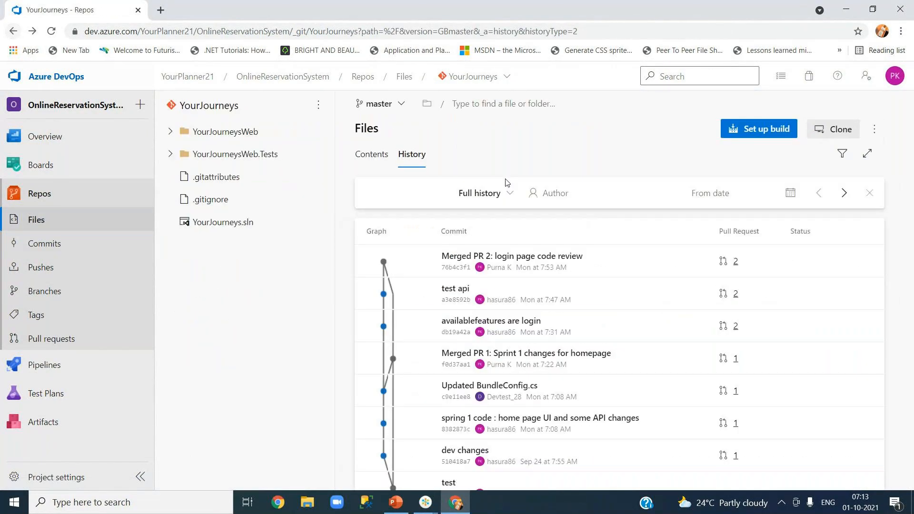
# - Set the master branch's history type to Full history (simplify merges) and review the commit graph down to the earliest commits
pyautogui.scroll(-10, 509, 380)
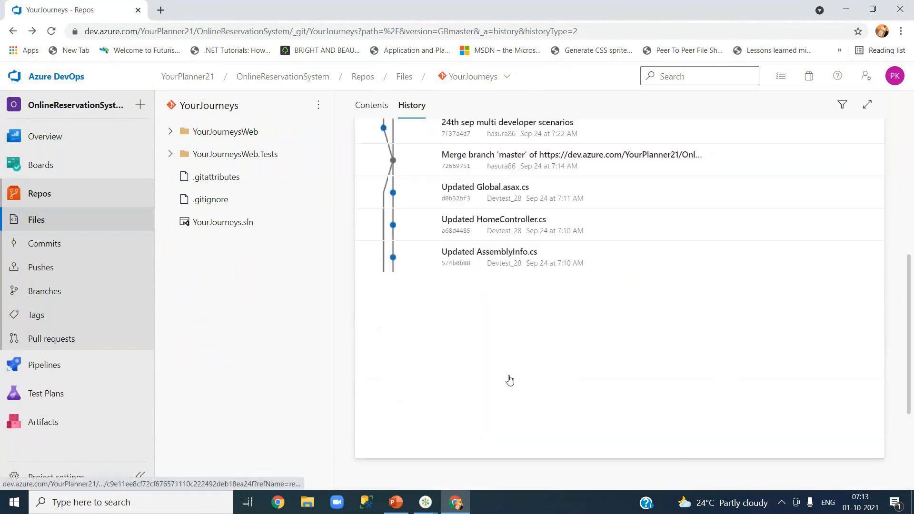
pyautogui.moveTo(910, 382); pyautogui.dragTo(913, 162)
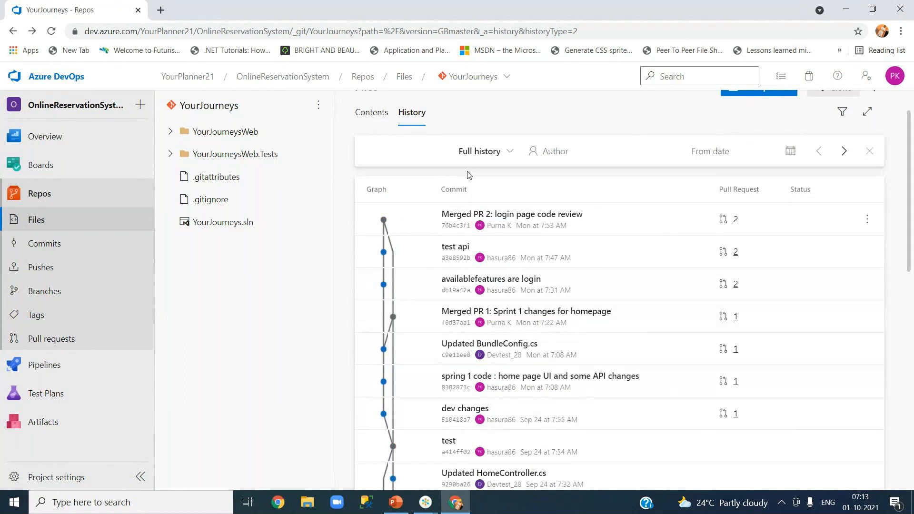
pyautogui.click(507, 153)
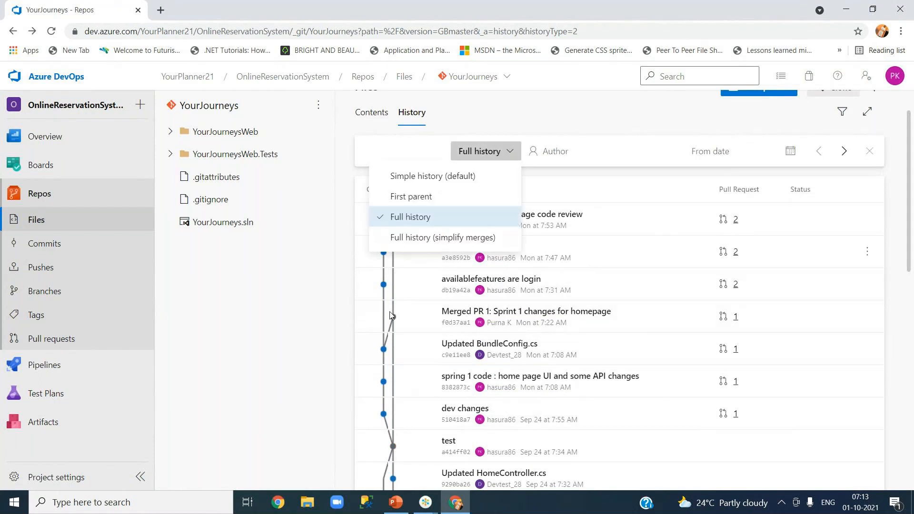
pyautogui.click(429, 238)
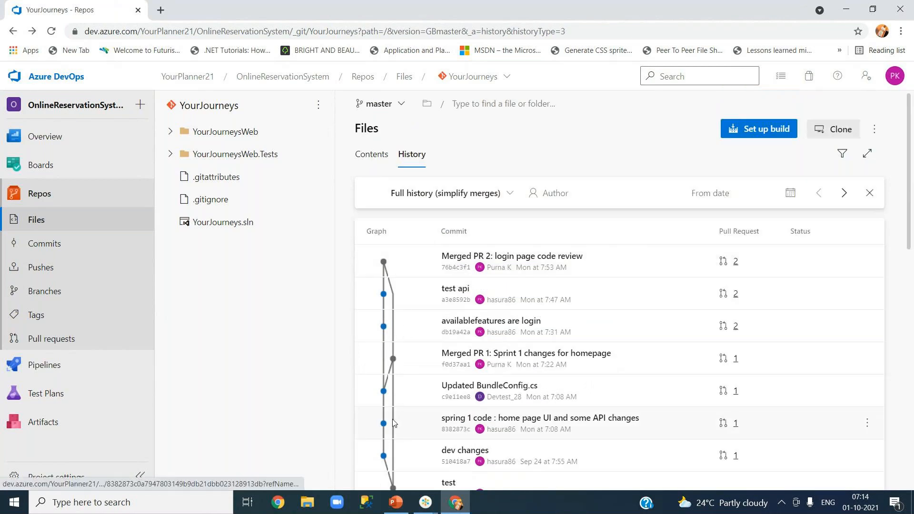
pyautogui.scroll(-3, 912, 353)
pyautogui.scroll(-10, 912, 352)
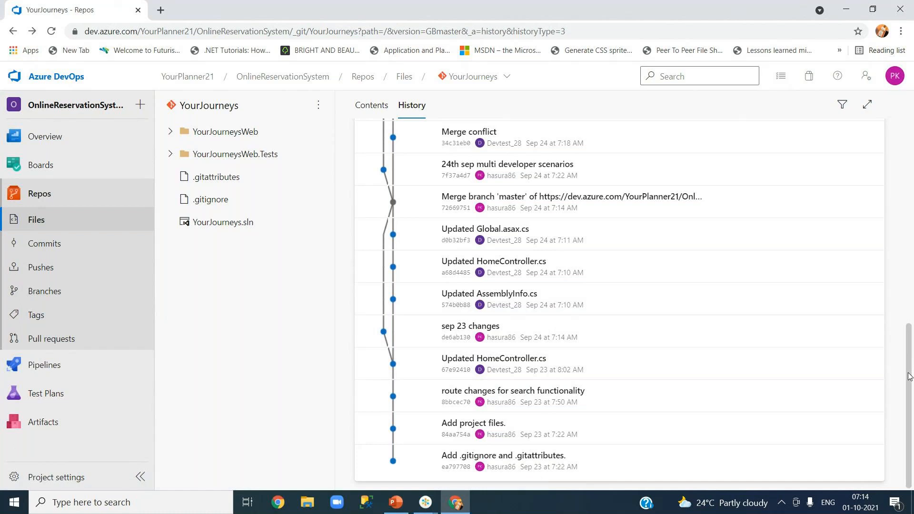
pyautogui.moveTo(910, 376); pyautogui.dragTo(902, 166)
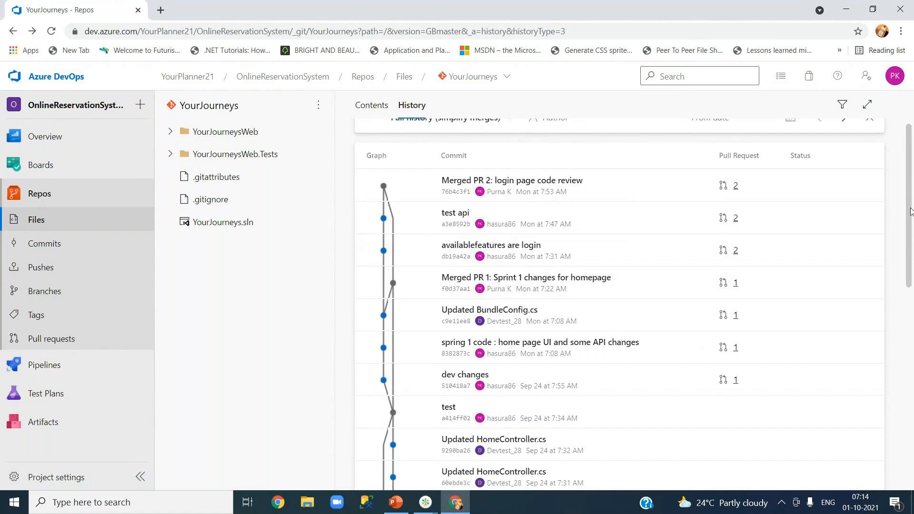
pyautogui.moveTo(909, 210); pyautogui.dragTo(908, 167)
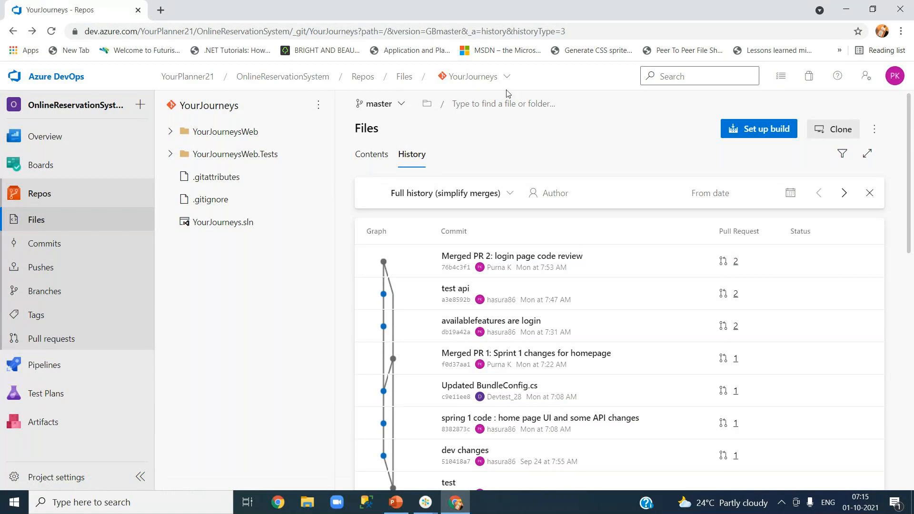
# - Show the repository's branches and lock the release1 branch and the hotfix-trainsearch-rel1 branch
pyautogui.click(60, 293)
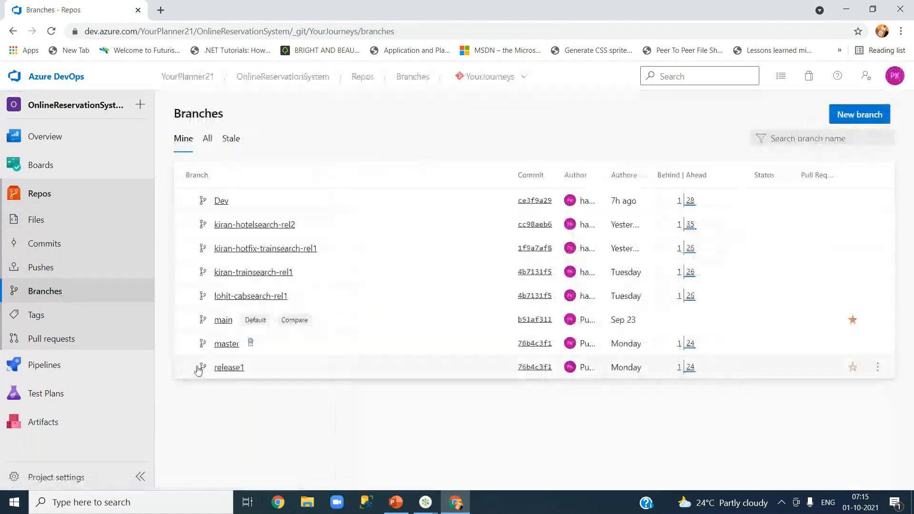
pyautogui.moveTo(227, 368); pyautogui.dragTo(230, 375)
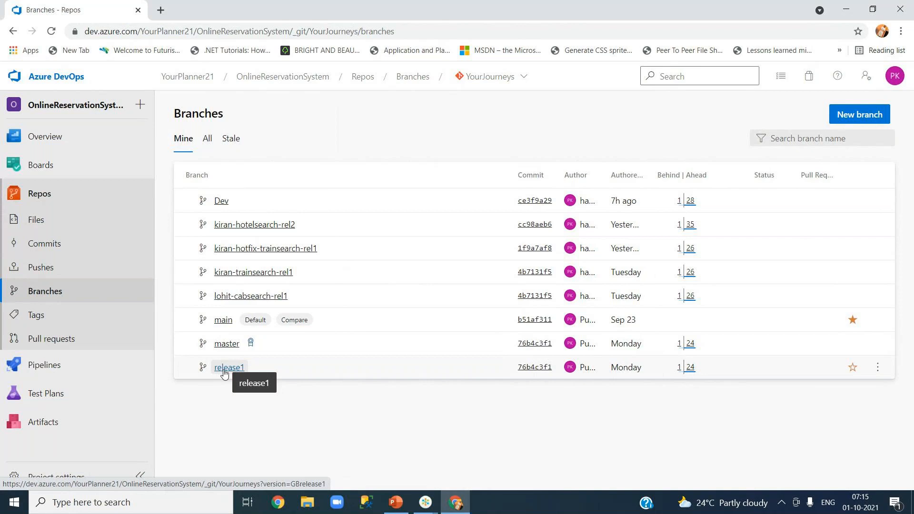
pyautogui.click(879, 369)
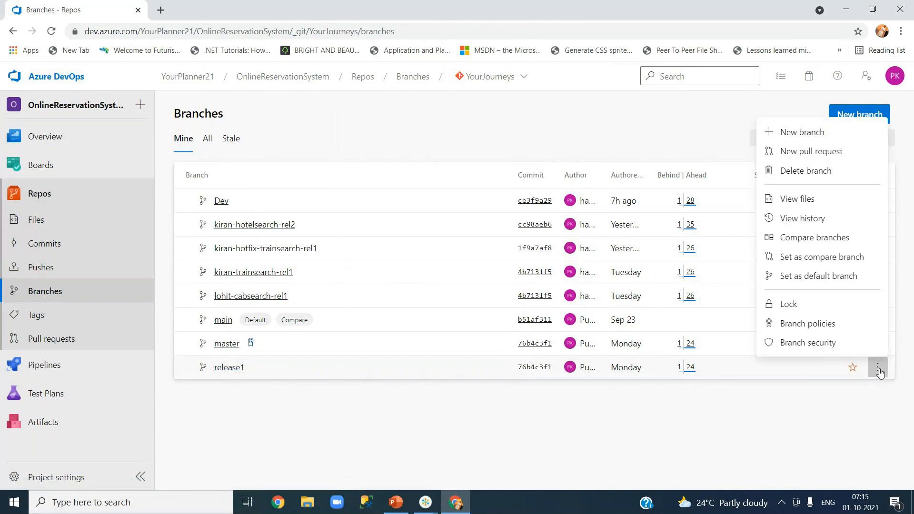
pyautogui.click(812, 310)
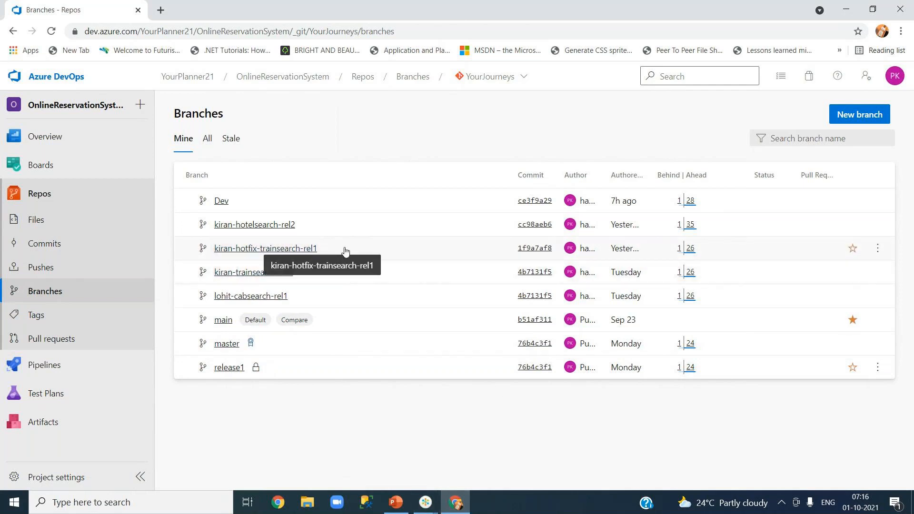
pyautogui.click(877, 249)
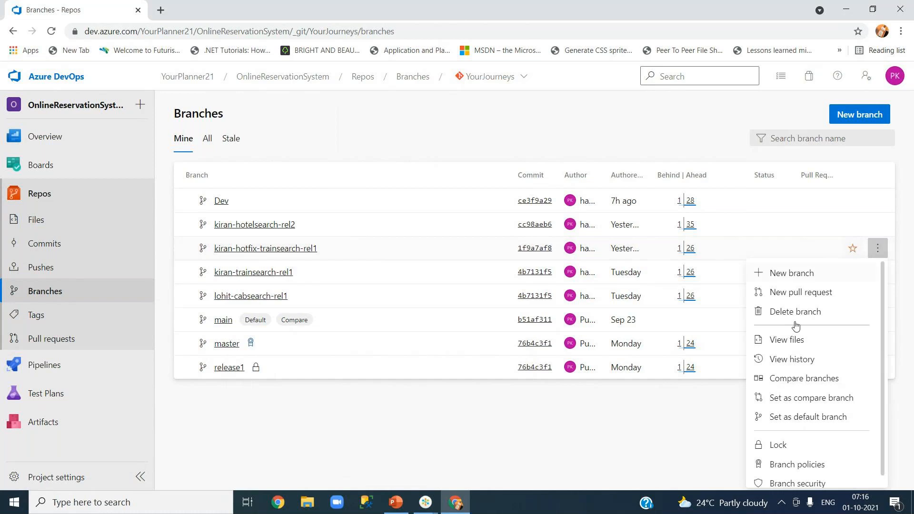
pyautogui.click(778, 445)
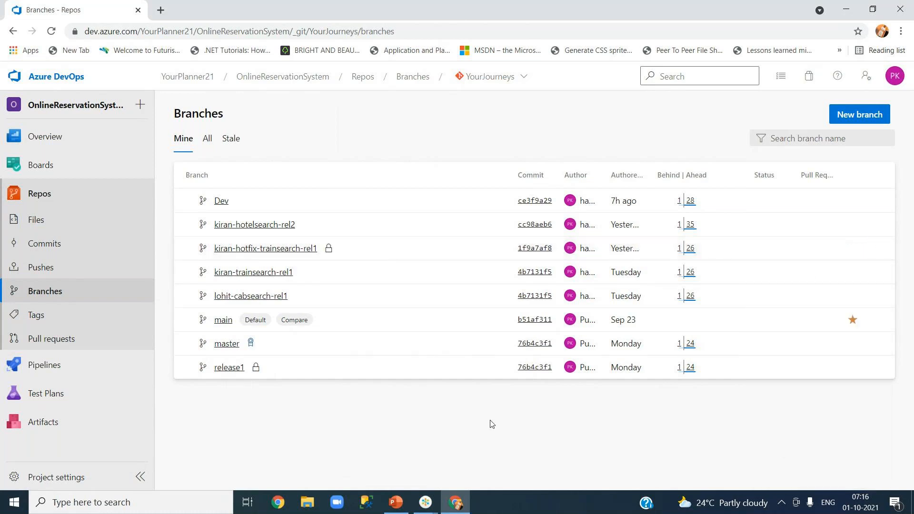
# - Find and launch Visual Studio 2019 from Windows and open the recent YourJourneys solution
pyautogui.click(127, 503)
pyautogui.write('v')
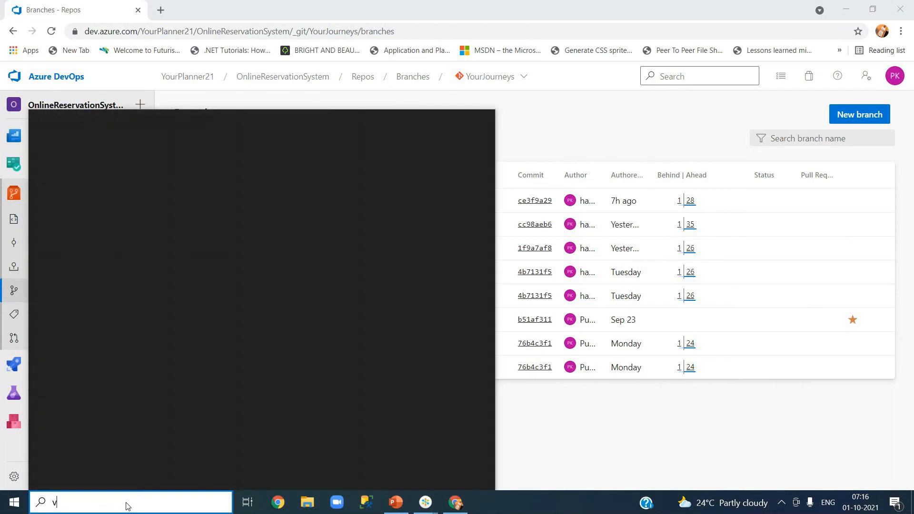
pyautogui.write('isual')
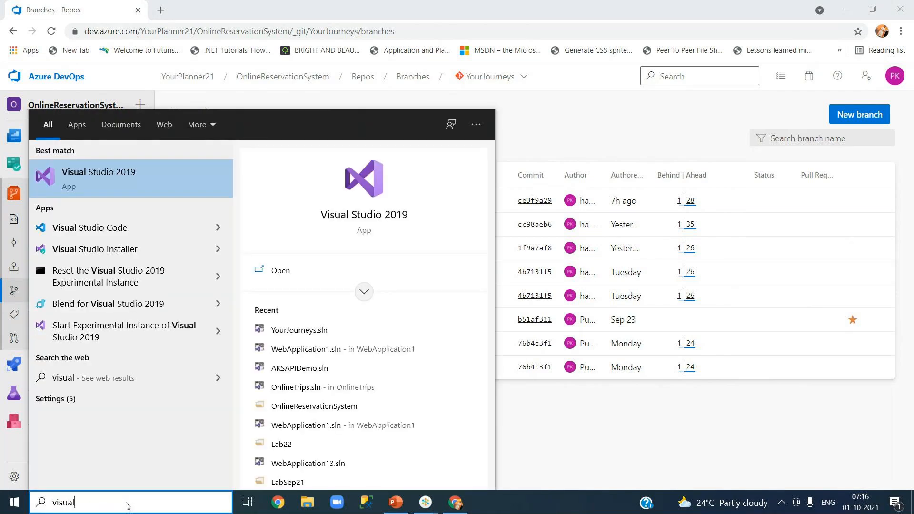
pyautogui.click(74, 178)
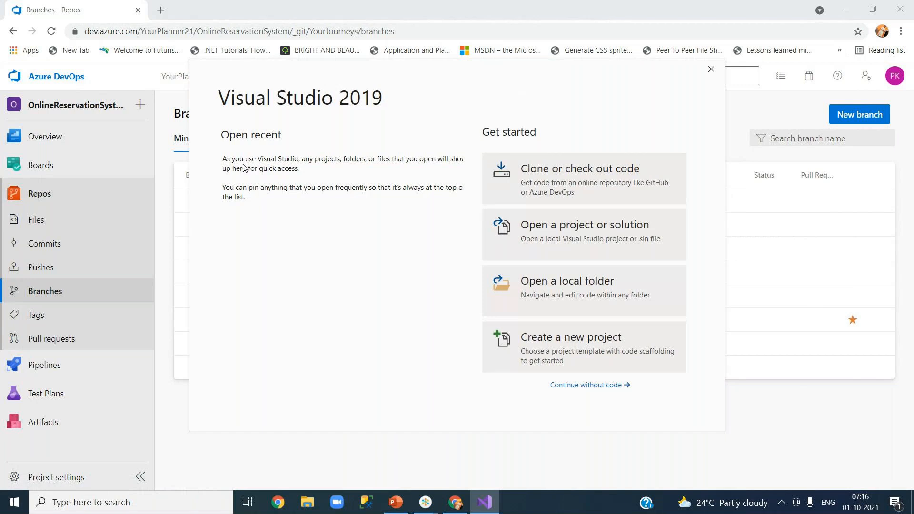
pyautogui.click(255, 217)
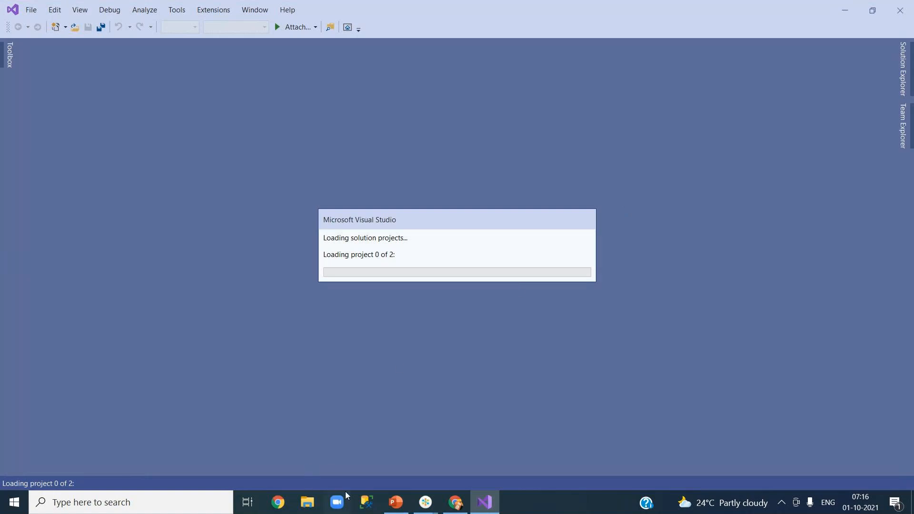
# - Switch back to Azure DevOps in Chrome and open the branch security settings of the non-hotfix trainsearch-rel1 branch
pyautogui.moveTo(453, 506)
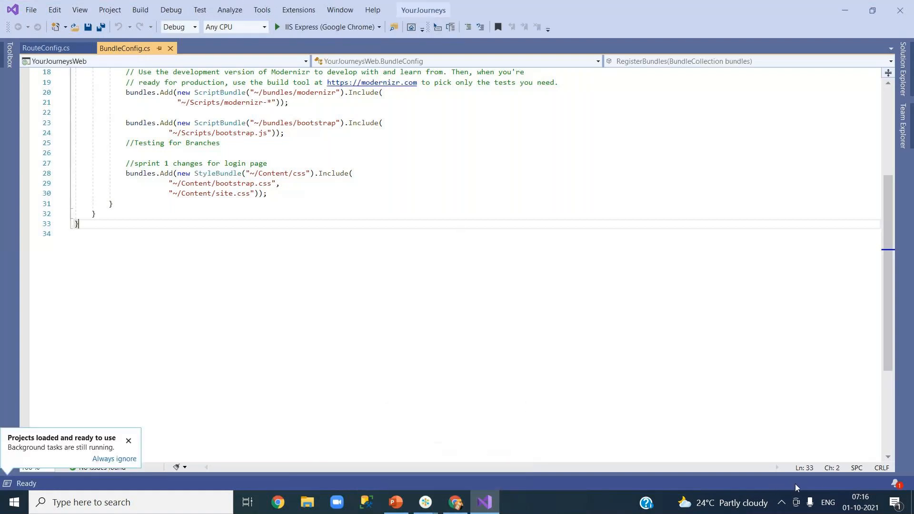
pyautogui.click(455, 505)
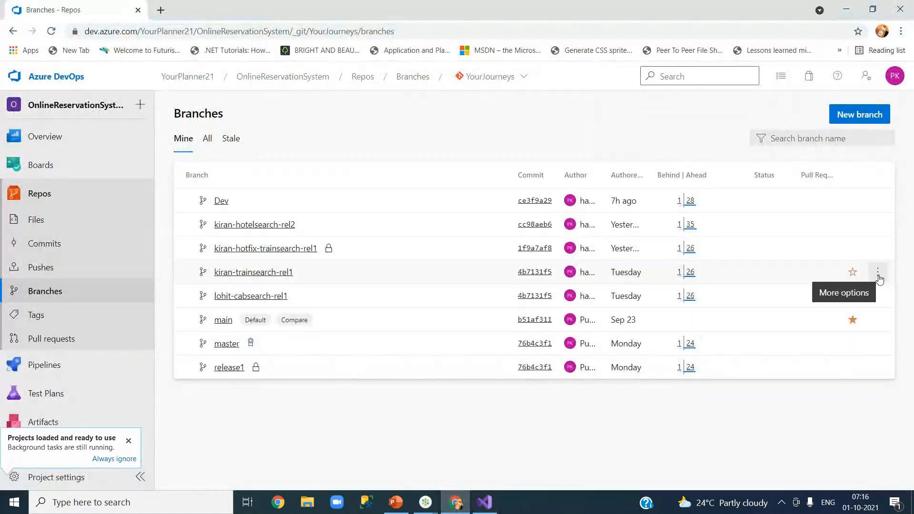
pyautogui.click(878, 273)
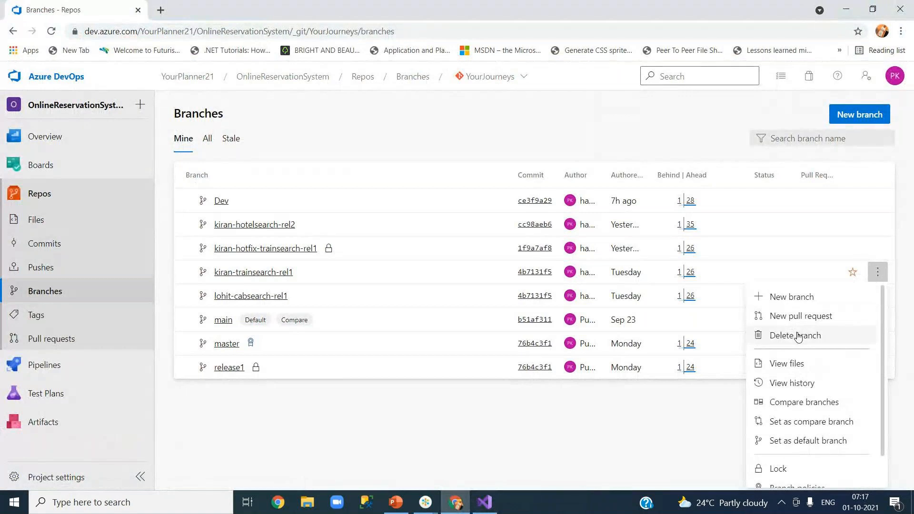
pyautogui.scroll(-1, 799, 337)
pyautogui.scroll(-1, 799, 337)
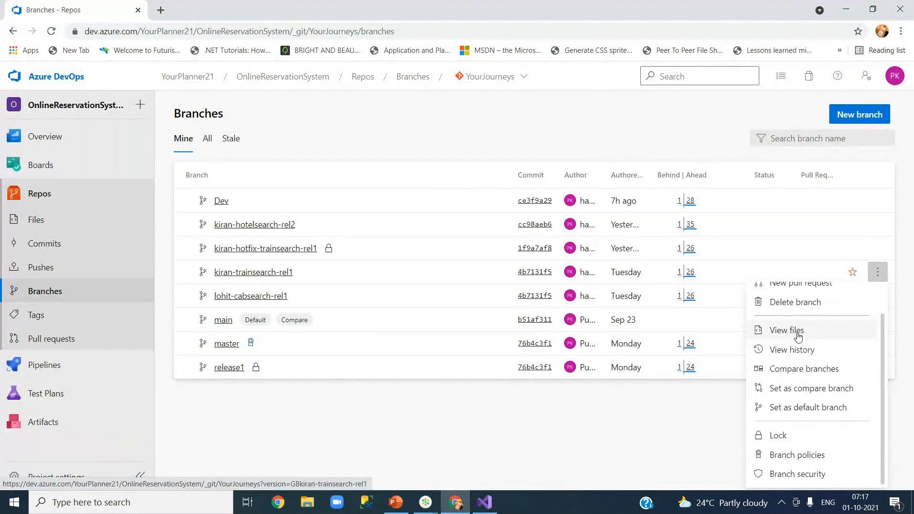
pyautogui.click(796, 474)
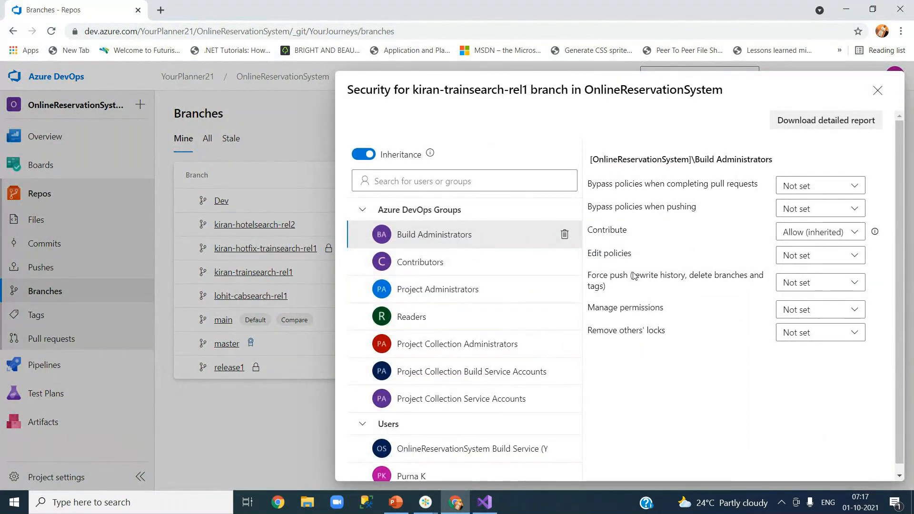
# - Examine the branch permissions of Contributors, Project Administrators, and the Project Collection administrator and service account groups, and close the security settings
pyautogui.click(468, 263)
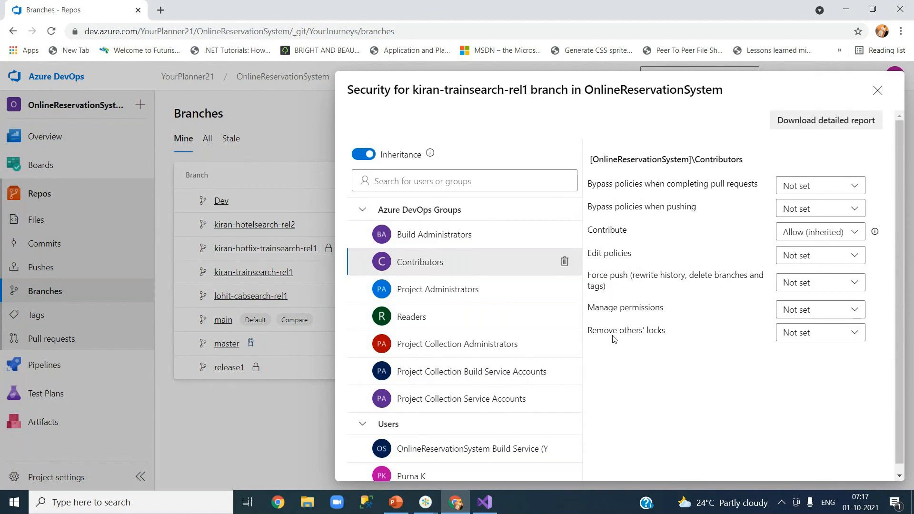
pyautogui.click(433, 300)
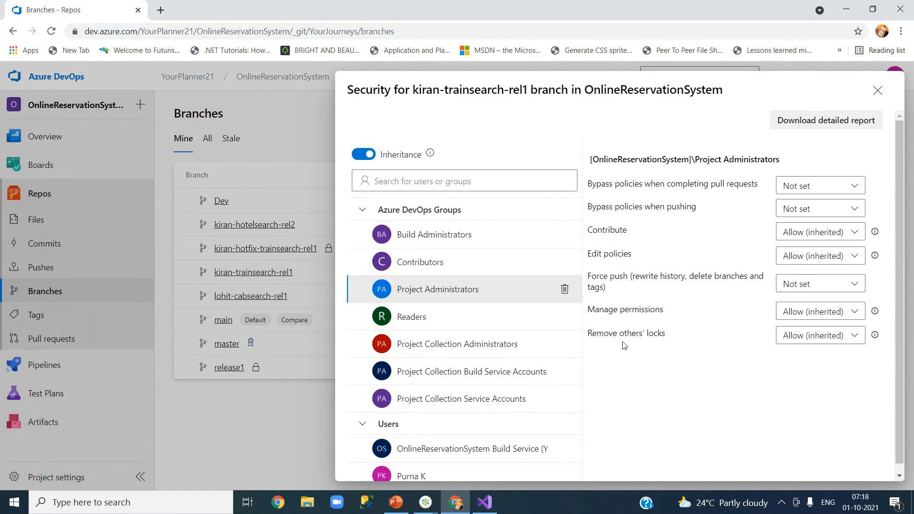
pyautogui.click(463, 351)
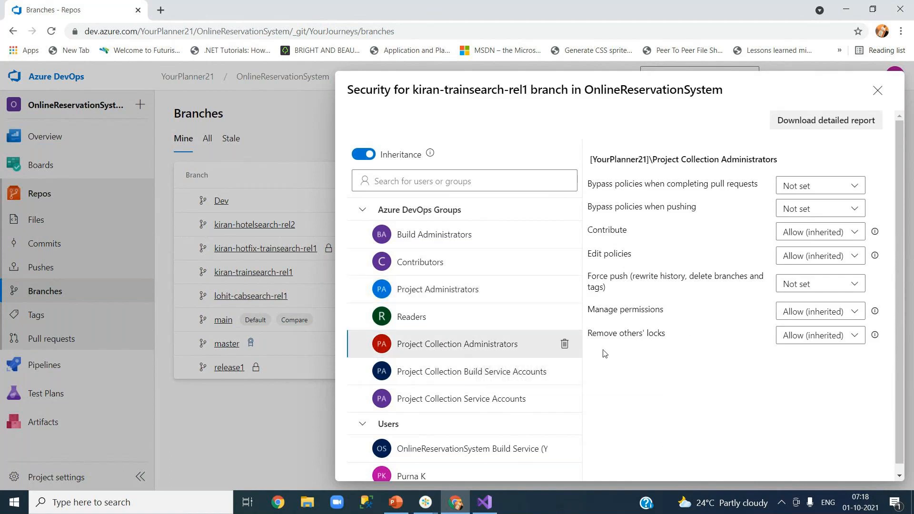
pyautogui.click(476, 373)
pyautogui.click(471, 403)
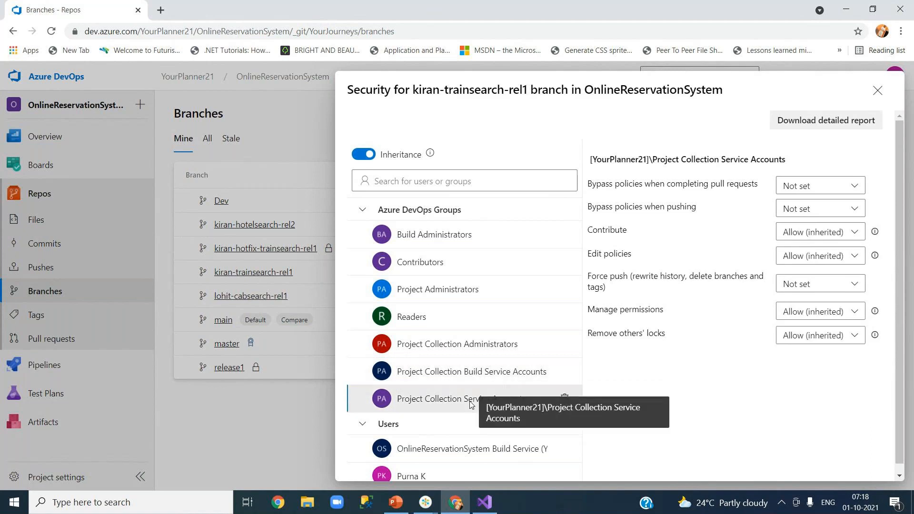
pyautogui.click(434, 381)
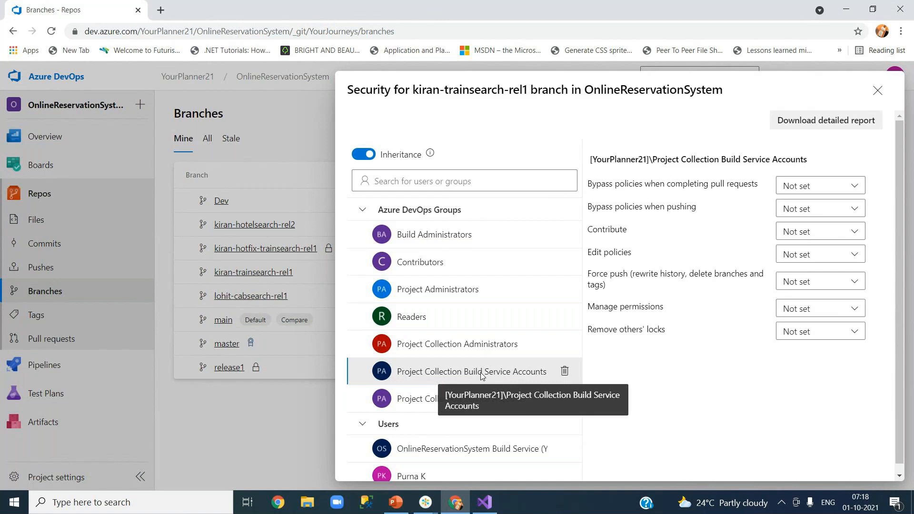
pyautogui.scroll(-1, 901, 363)
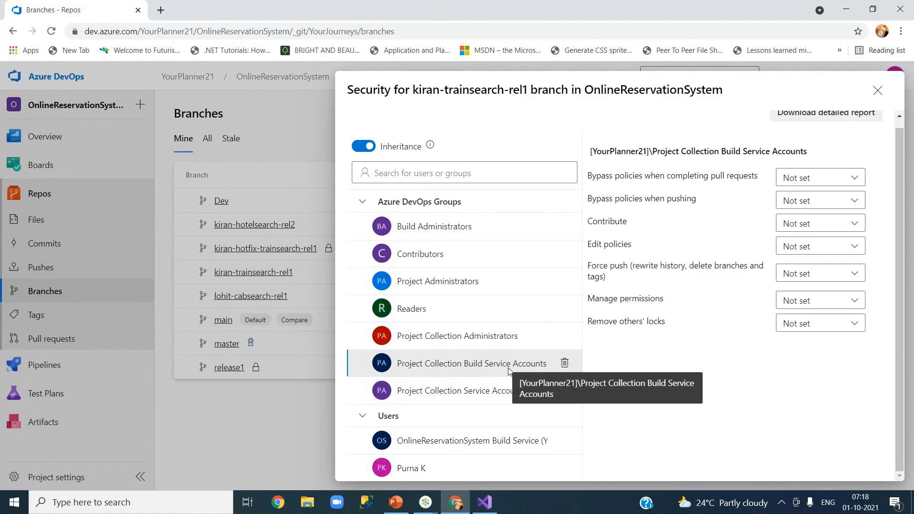
pyautogui.scroll(1, 557, 353)
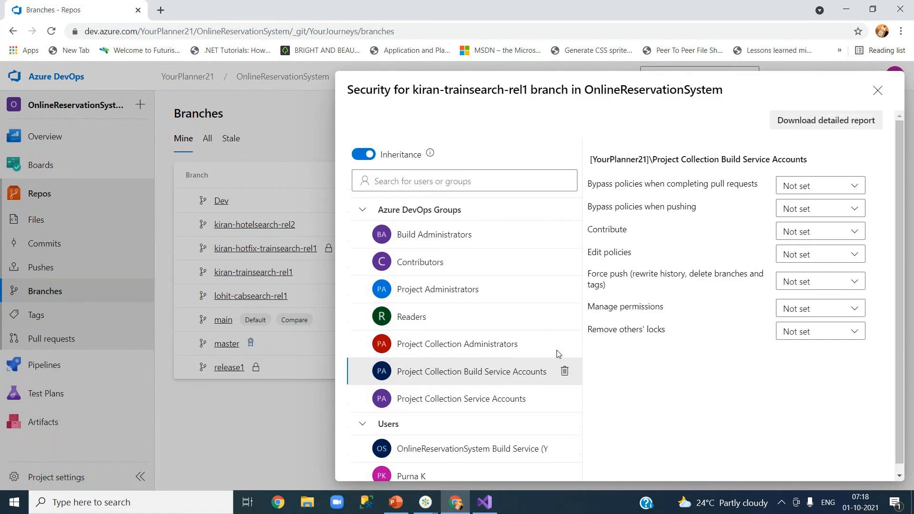
pyautogui.click(878, 91)
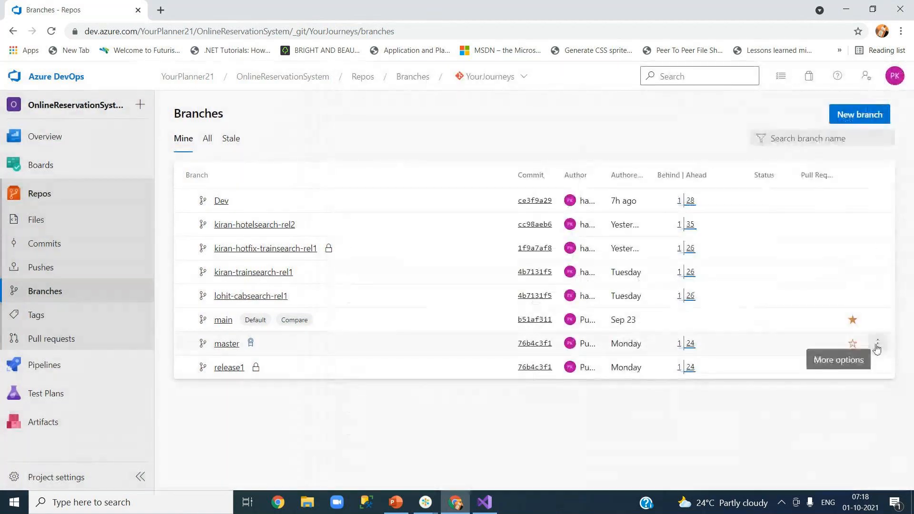
pyautogui.click(878, 345)
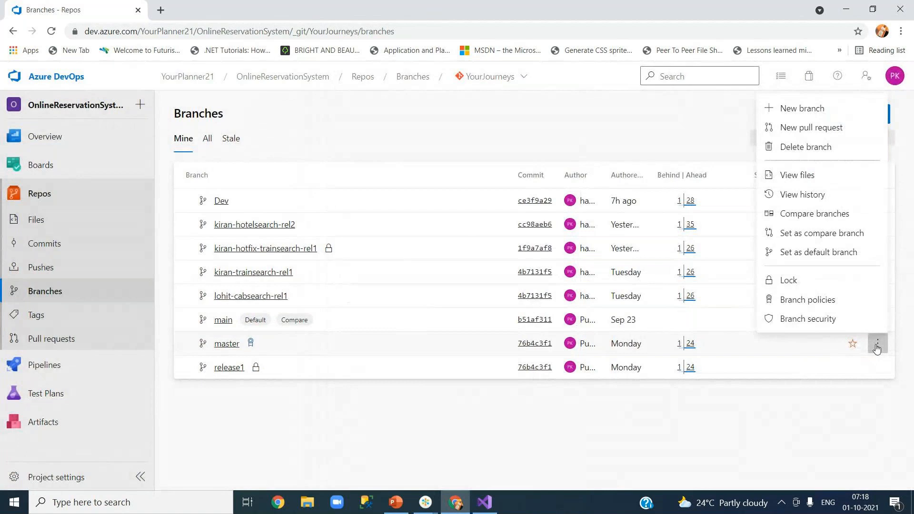
pyautogui.click(581, 427)
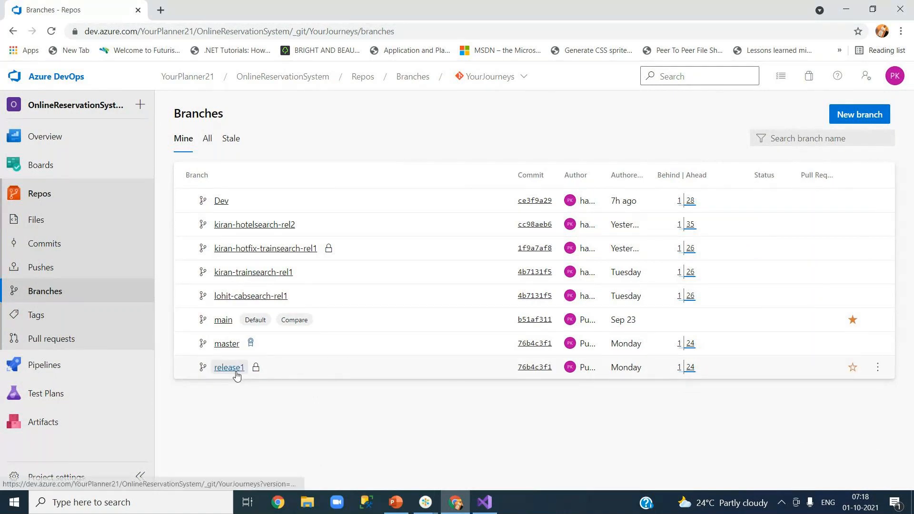
# - Create a repository tag named FirstTag based on the Dev branch, with the description "test"
pyautogui.click(36, 315)
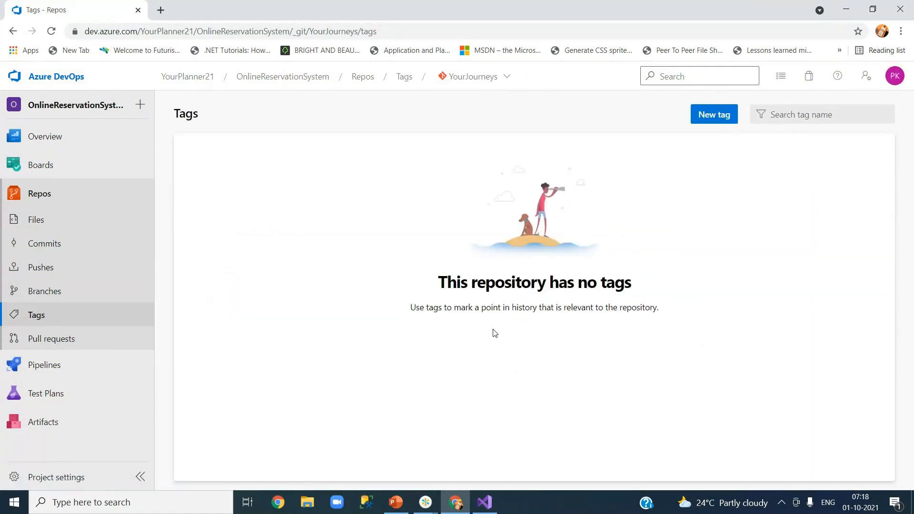
pyautogui.click(715, 117)
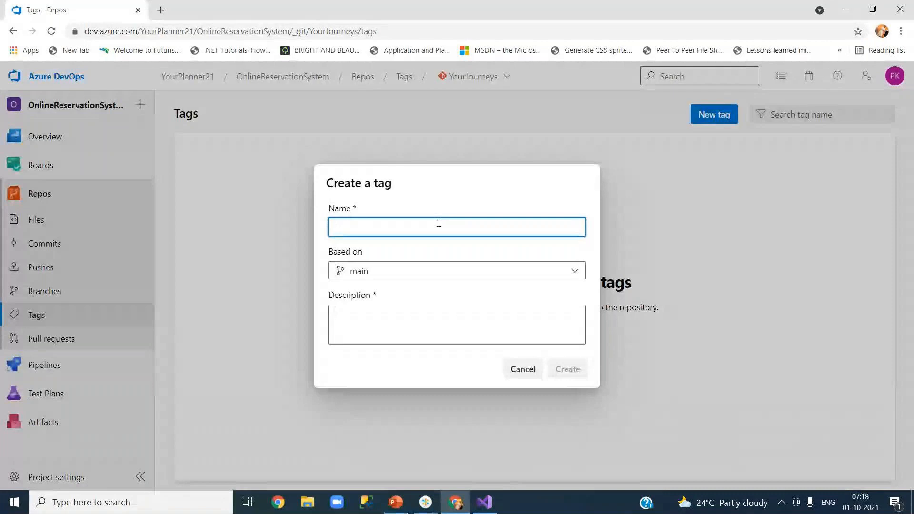
pyautogui.write('First Tag')
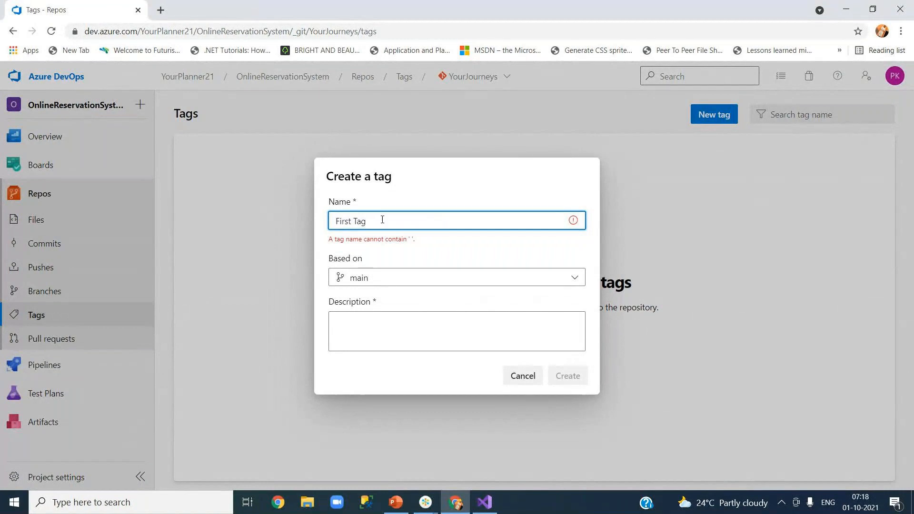
pyautogui.click(354, 220)
pyautogui.press('BackSpace')
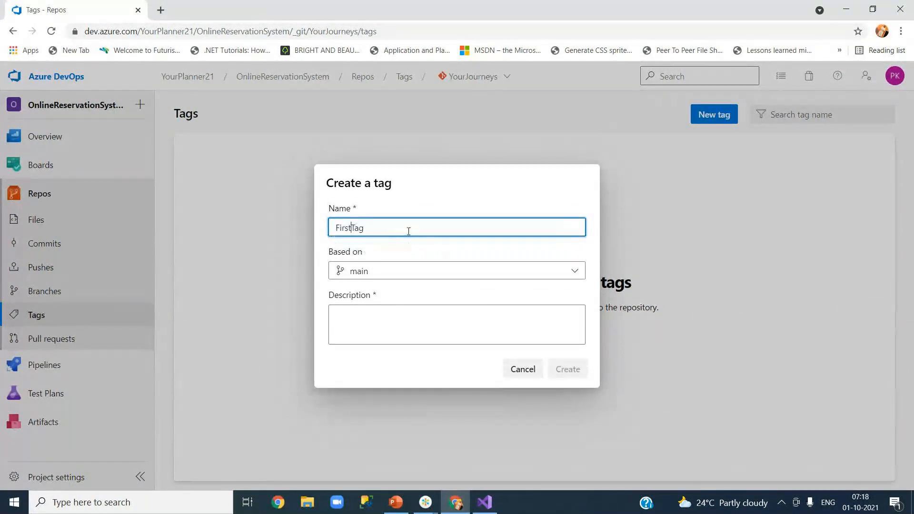
pyautogui.click(573, 273)
pyautogui.click(380, 384)
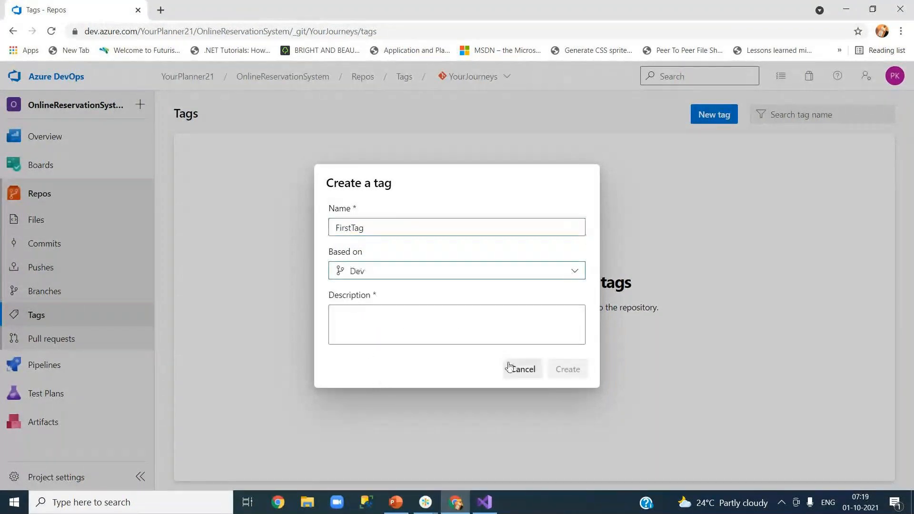
pyautogui.click(439, 316)
pyautogui.write('test')
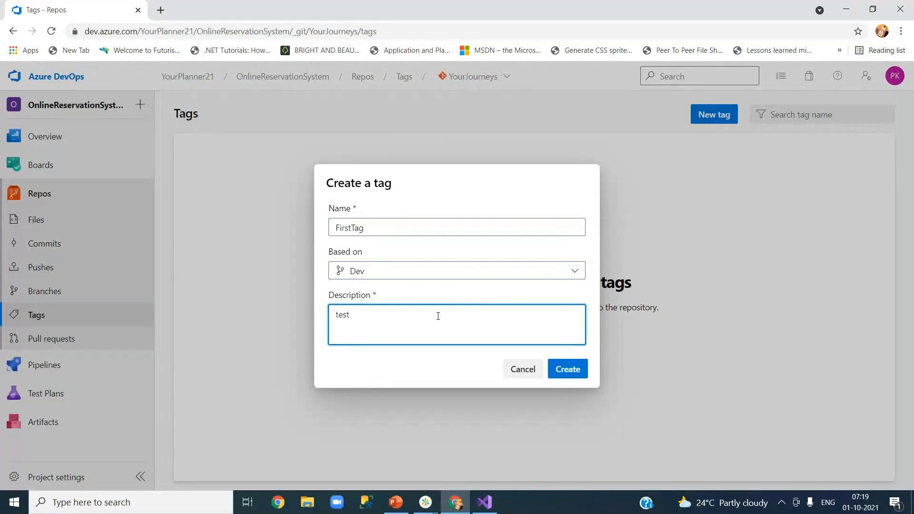
pyautogui.click(560, 372)
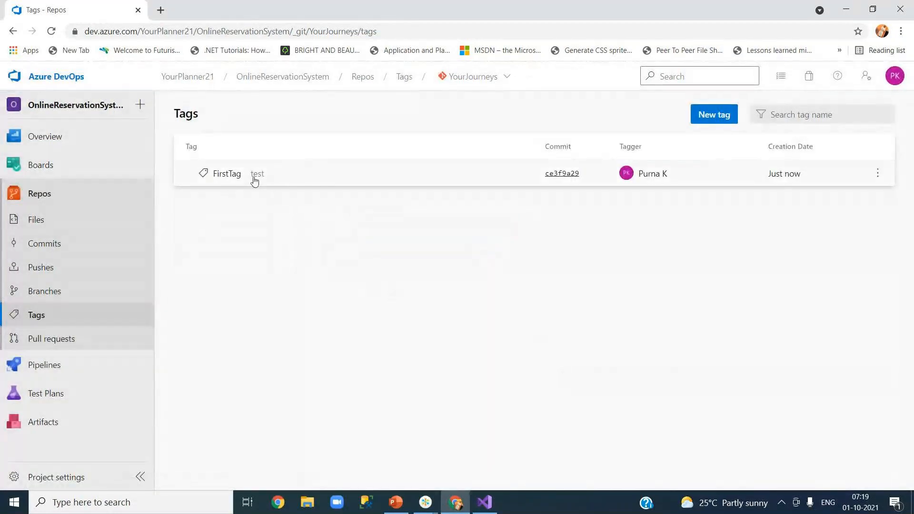
# - Look at the commit that FirstTag points to and return to the repository's tag list
pyautogui.click(562, 173)
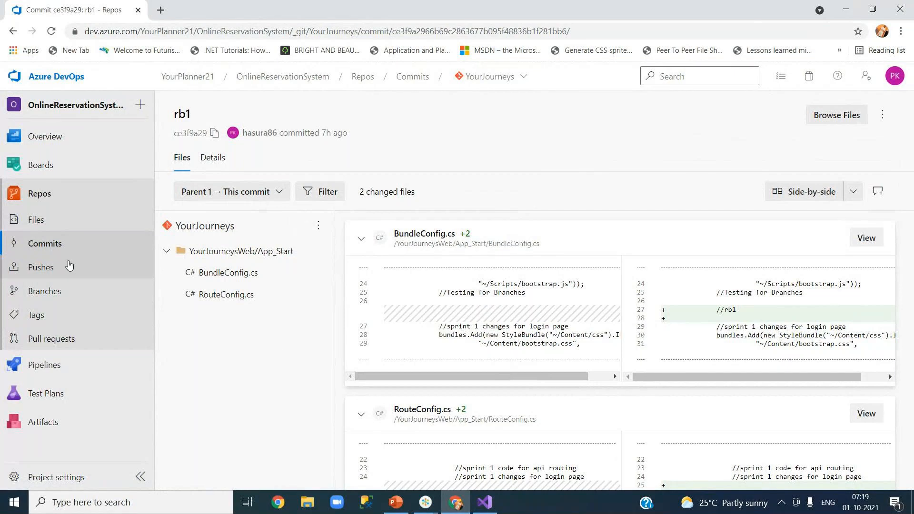
pyautogui.click(32, 311)
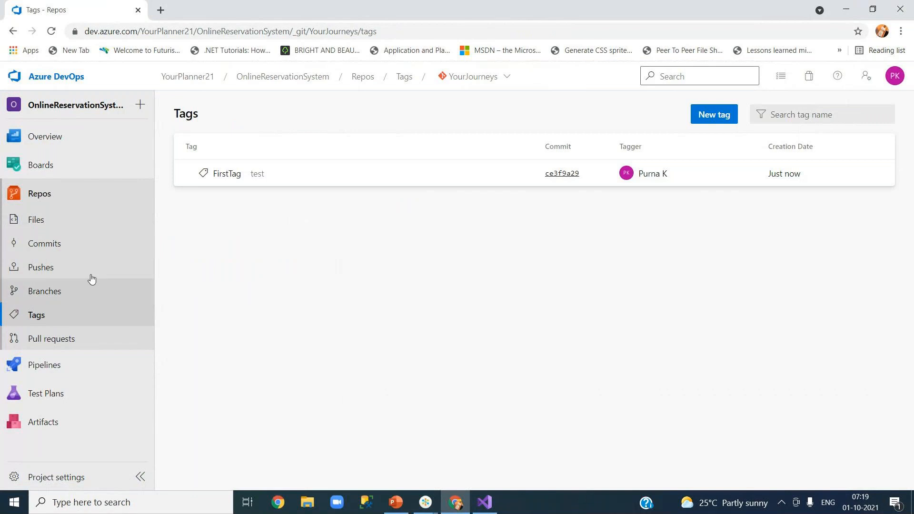
# - Start a new pull request from master into main and look over its form down to the tags field
pyautogui.click(74, 347)
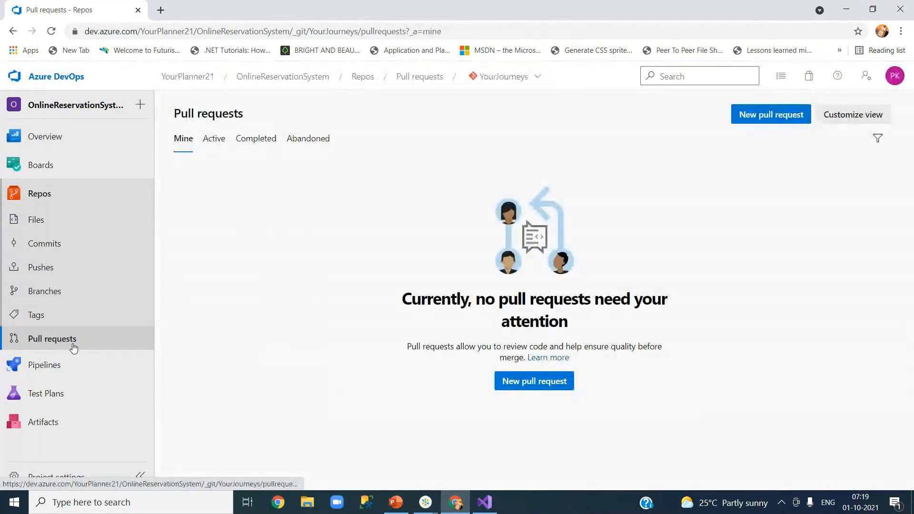
pyautogui.click(523, 387)
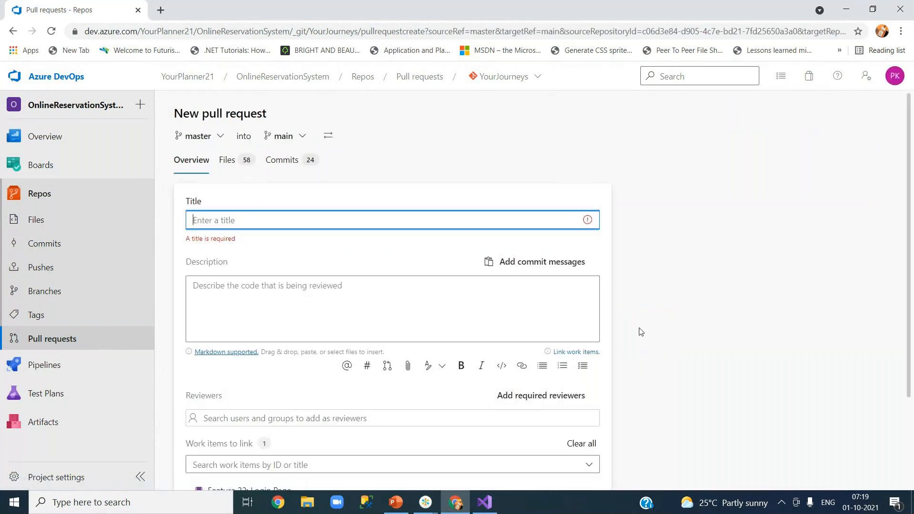
pyautogui.scroll(-3, 402, 406)
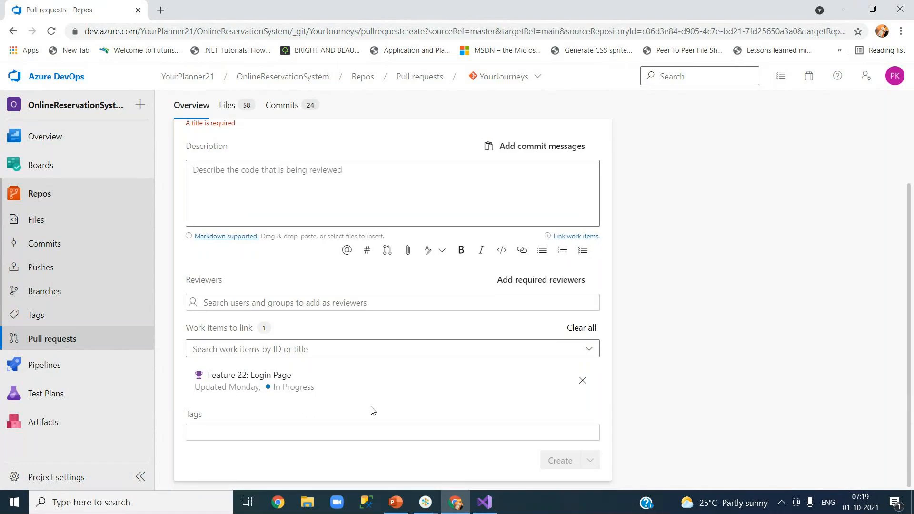
# - Add the tag perfimprovement to the pull request draft
pyautogui.click(328, 433)
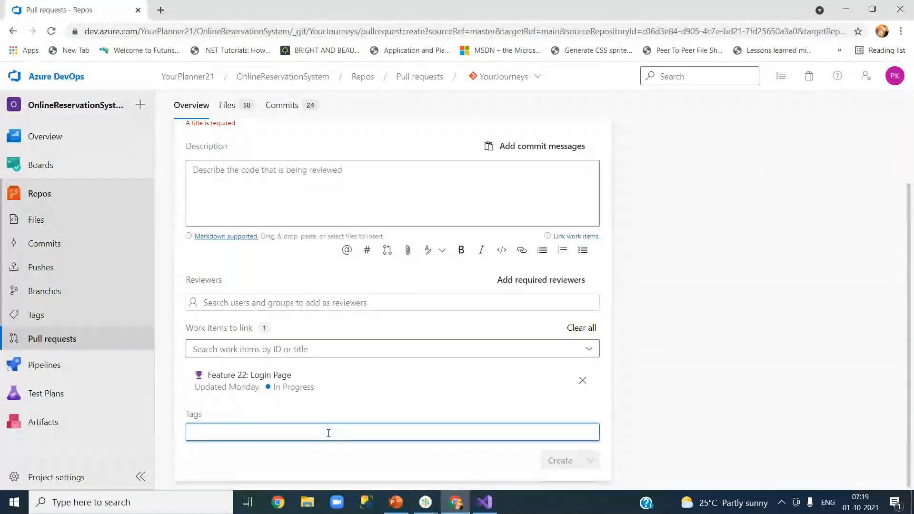
pyautogui.write('perf')
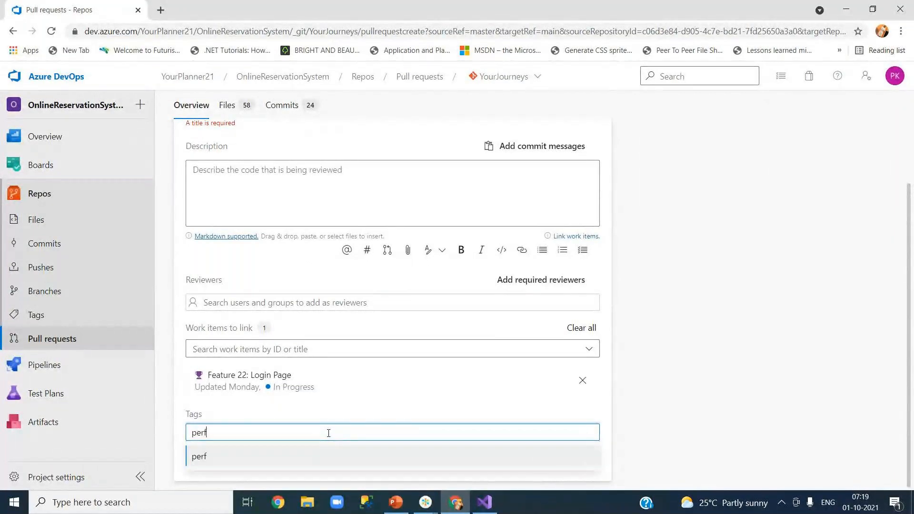
pyautogui.write('improvmen')
pyautogui.press('BackSpace')
pyautogui.press('BackSpace')
pyautogui.press('BackSpace')
pyautogui.write('ement')
pyautogui.click(629, 416)
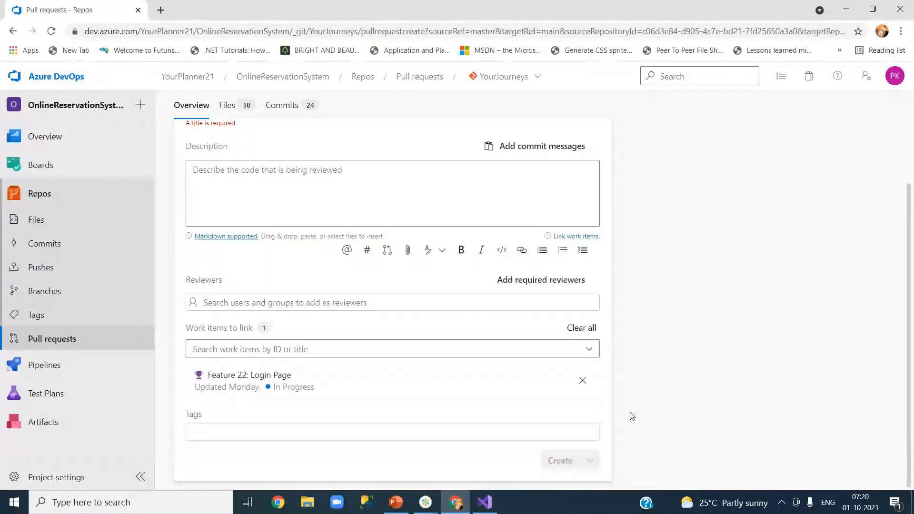
pyautogui.click(348, 435)
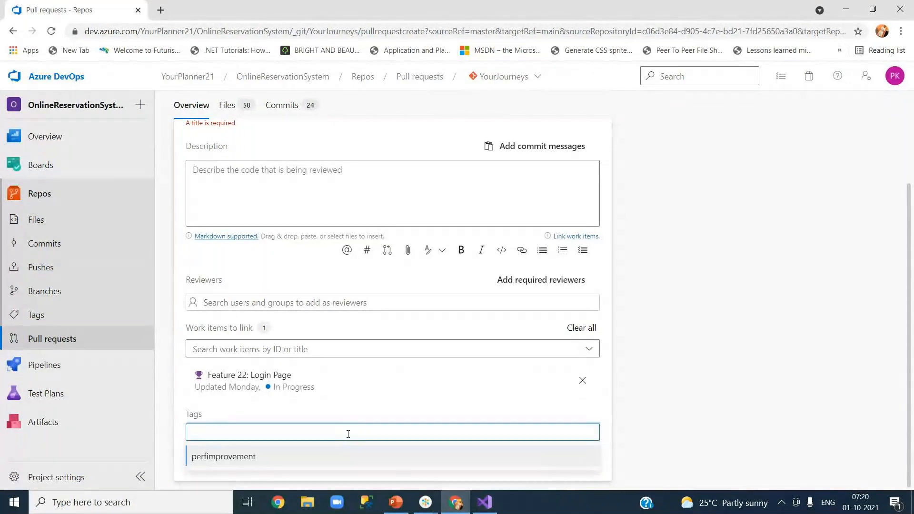
pyautogui.click(282, 465)
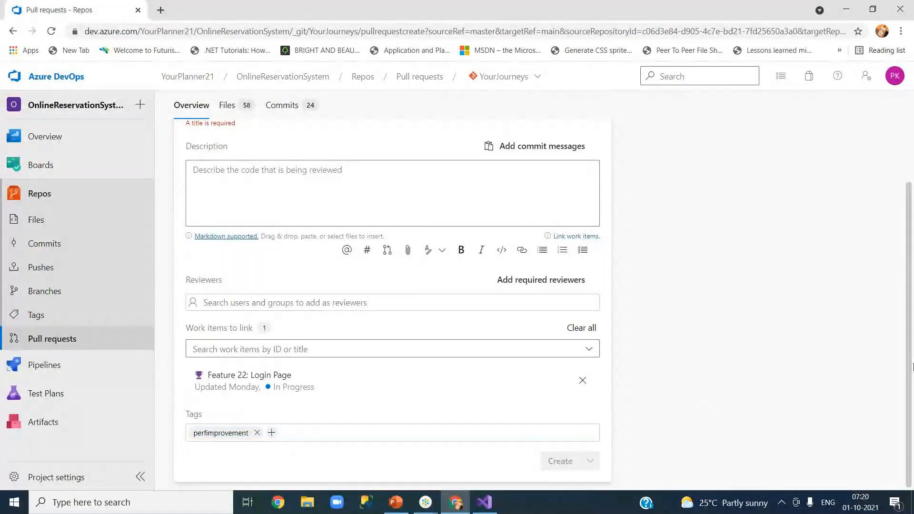
pyautogui.moveTo(910, 372); pyautogui.dragTo(909, 376)
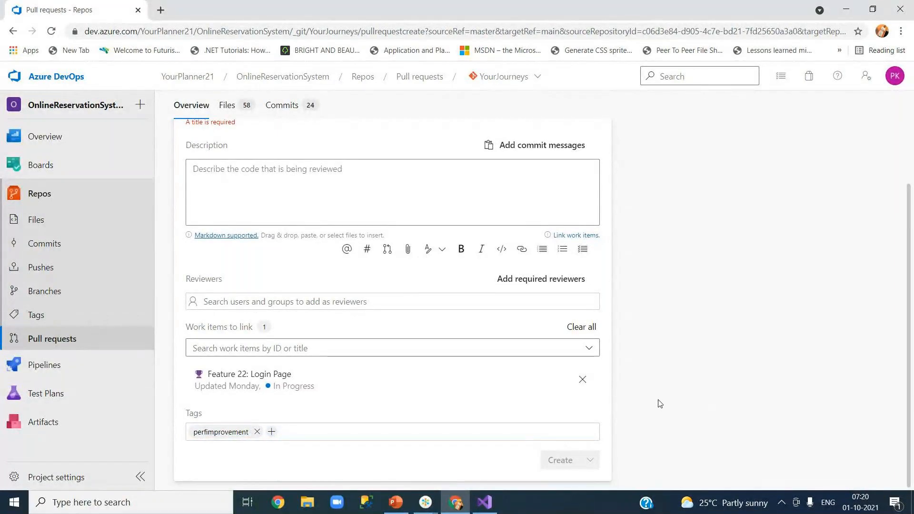
# - Leave the pull request draft and look through the repository's tags, files, commits, pushes and branches, ending on the tags
pyautogui.click(57, 319)
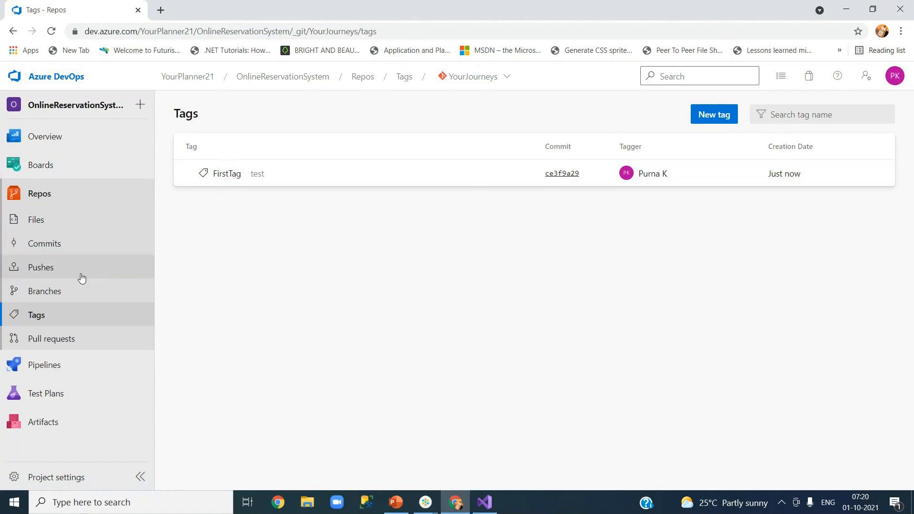
pyautogui.click(69, 226)
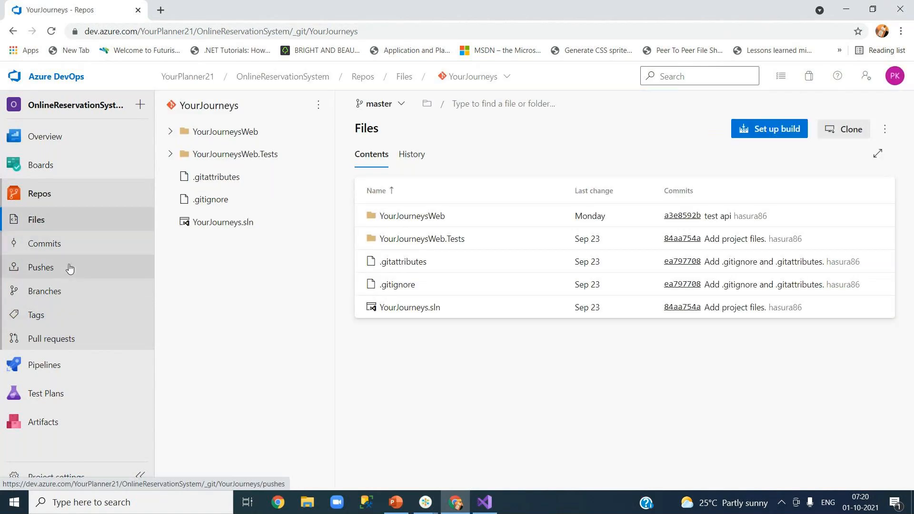
pyautogui.click(69, 248)
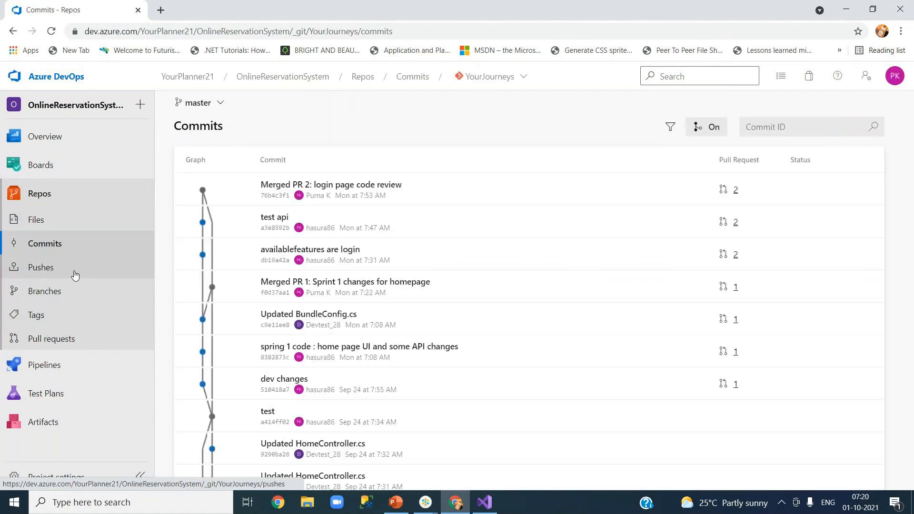
pyautogui.click(74, 276)
pyautogui.click(72, 296)
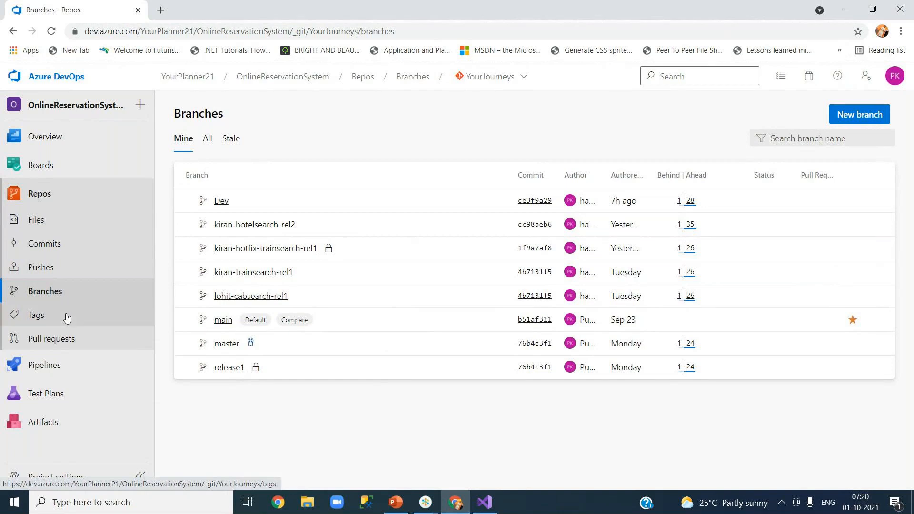
pyautogui.click(67, 319)
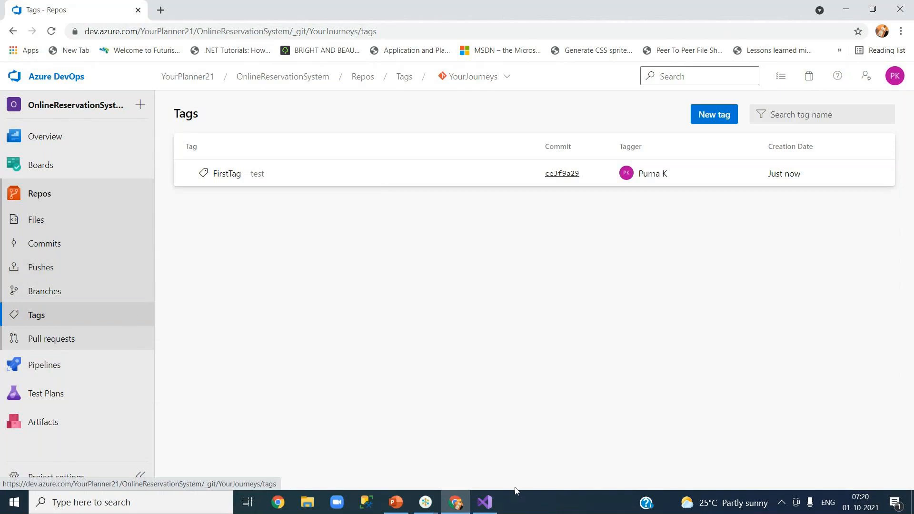
# - Switch to Visual Studio and check out the remote release1 branch of the YourJourneys repository
pyautogui.click(485, 503)
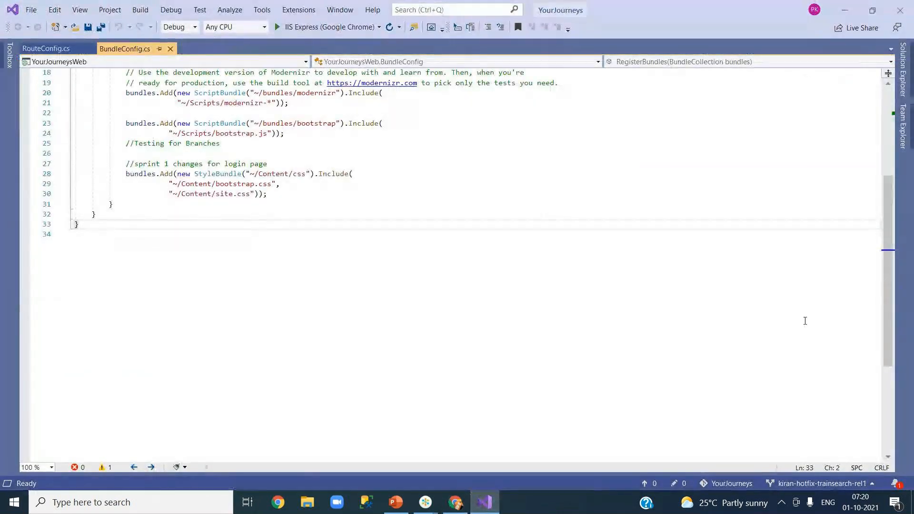
pyautogui.click(870, 485)
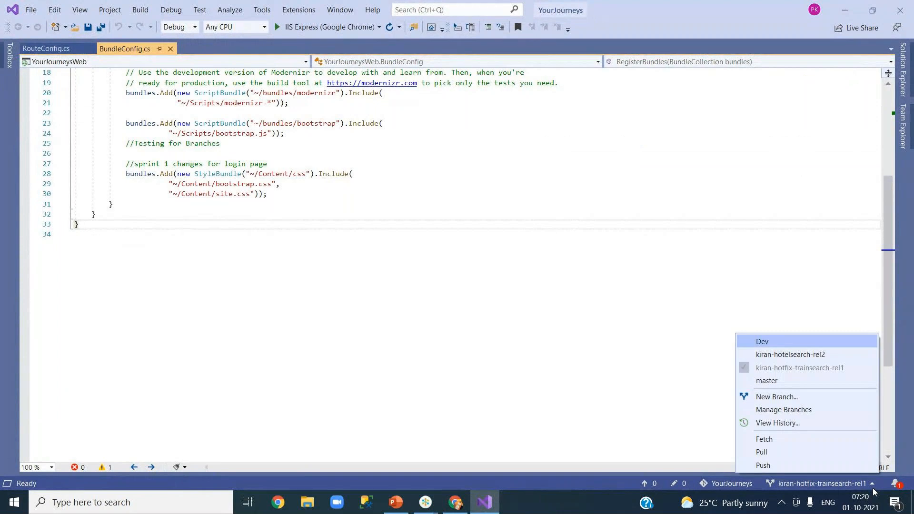
pyautogui.click(824, 410)
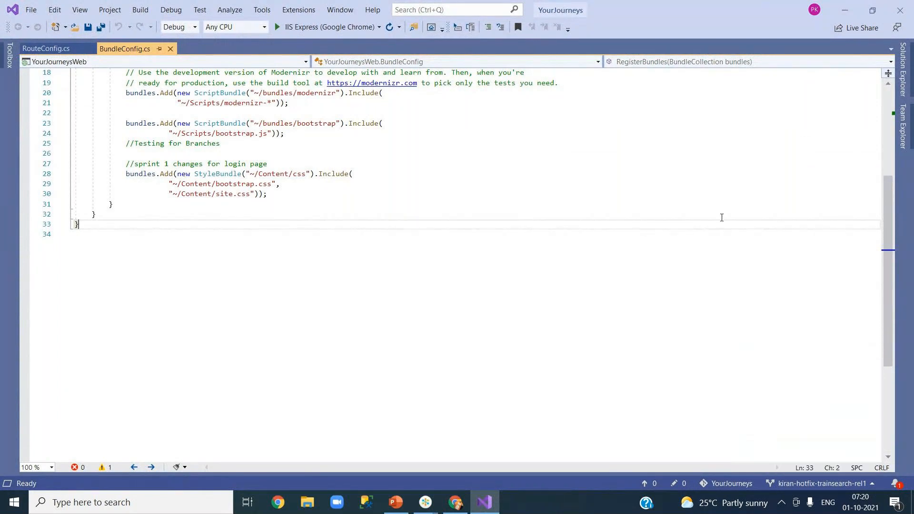
pyautogui.click(499, 207)
pyautogui.click(535, 305)
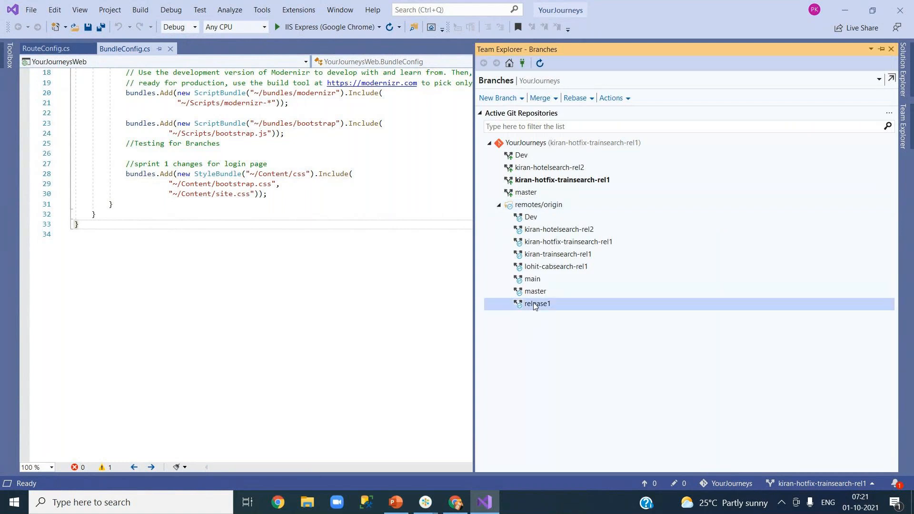
pyautogui.doubleClick(535, 305)
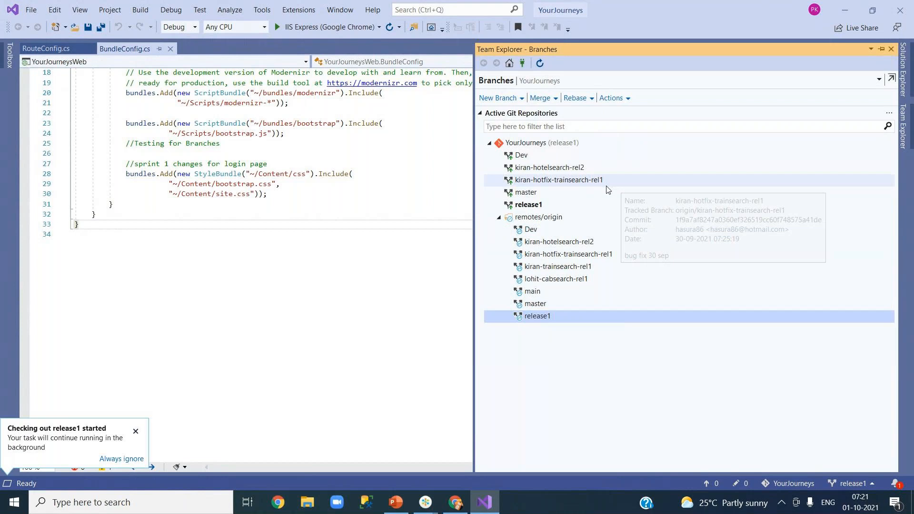
pyautogui.moveTo(549, 208)
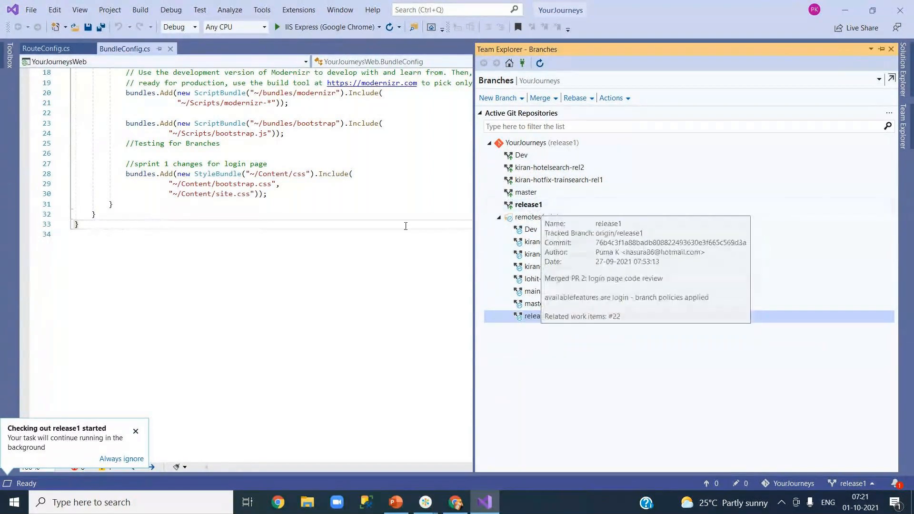
# - Add the comment //testinglock after the style bundle code in BundleConfig.cs, separated by an empty line, and save the file
pyautogui.click(424, 195)
pyautogui.press('Return')
pyautogui.press('Return')
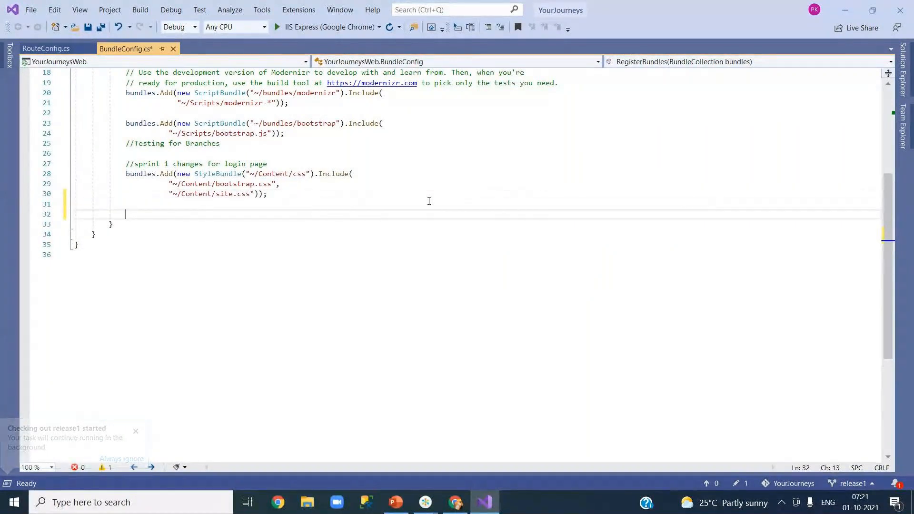
pyautogui.write('//testinglock')
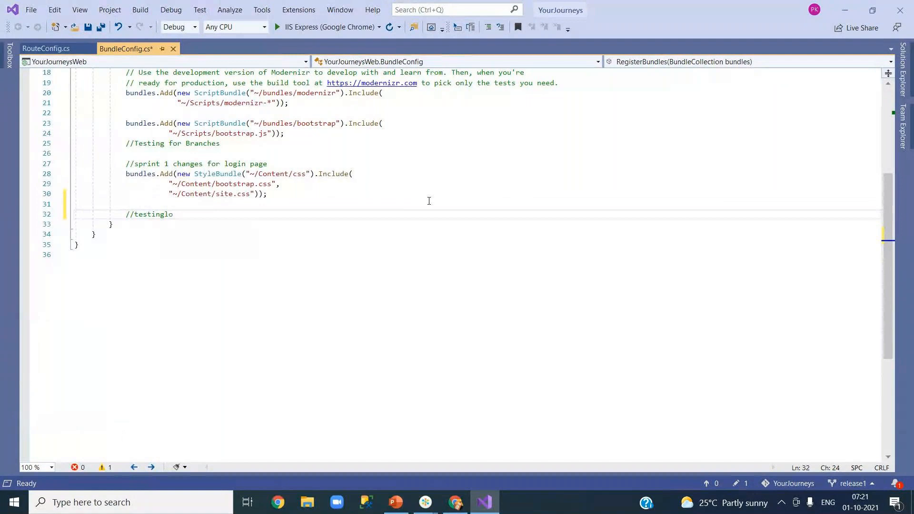
pyautogui.hotkey('ctrl', 's')
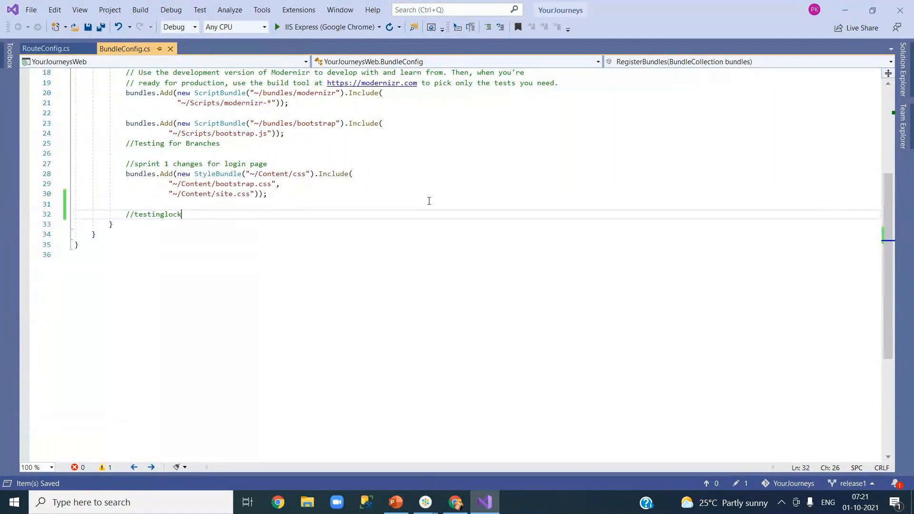
# - Commit all changes on release1 with the message "test lock" and push them
pyautogui.click(905, 145)
pyautogui.click(510, 64)
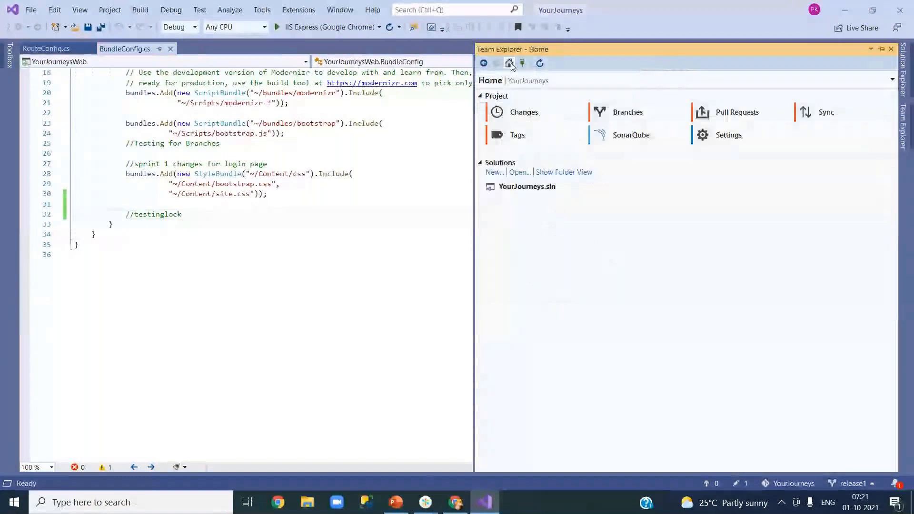
pyautogui.click(520, 115)
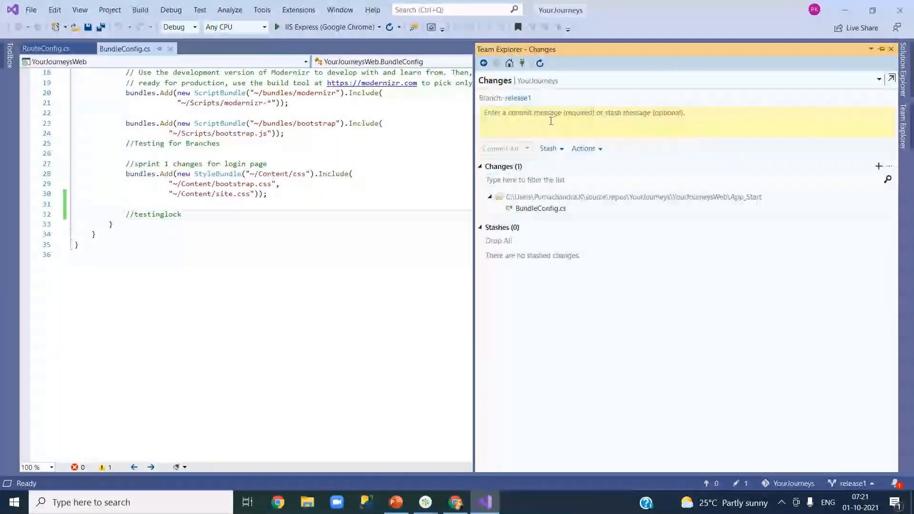
pyautogui.click(537, 121)
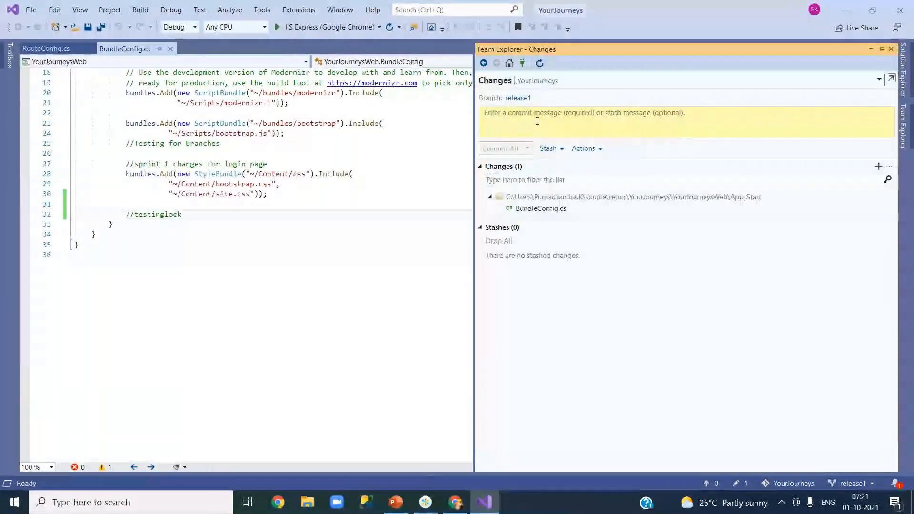
pyautogui.write('test lock')
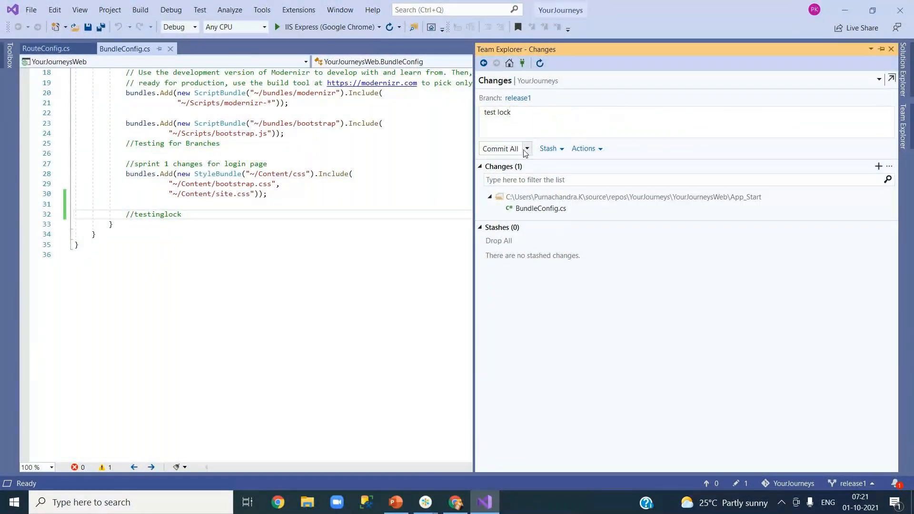
pyautogui.click(527, 150)
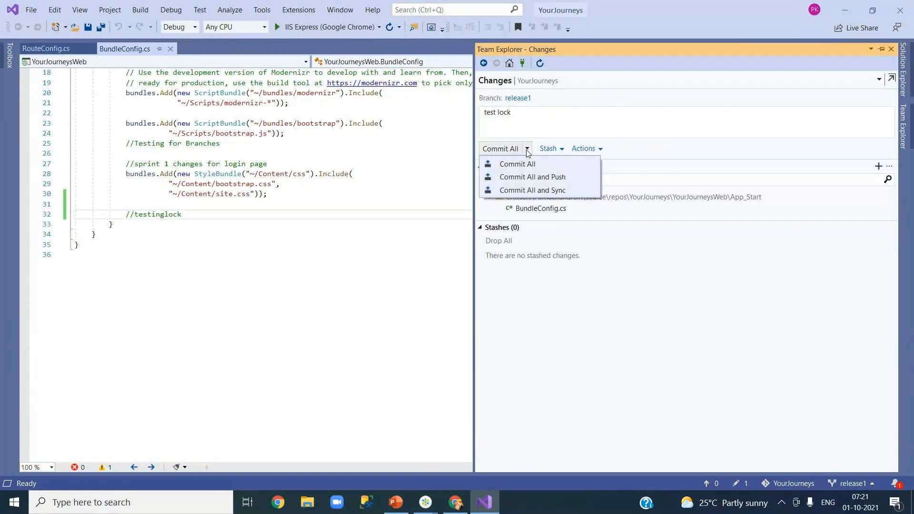
pyautogui.click(526, 179)
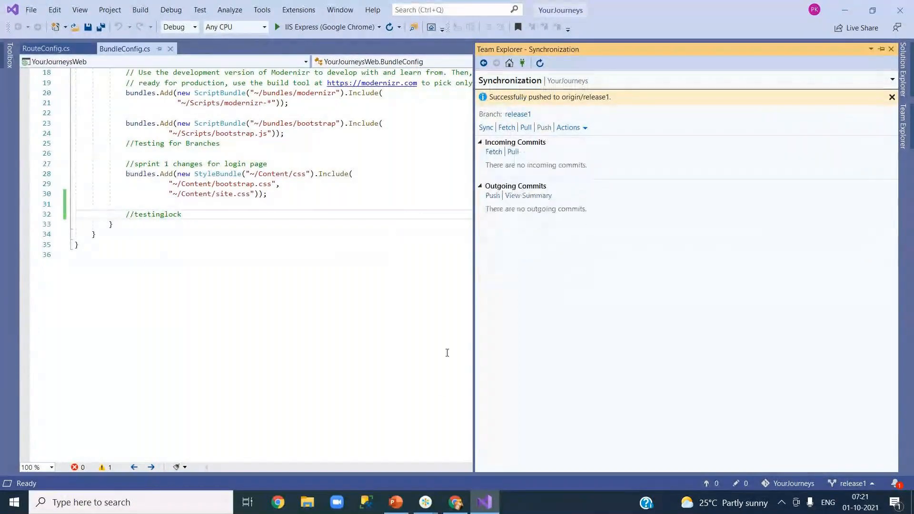
# - Switch to Azure DevOps in Chrome and open the release1 branch's files from the YourJourneys branch list
pyautogui.click(279, 505)
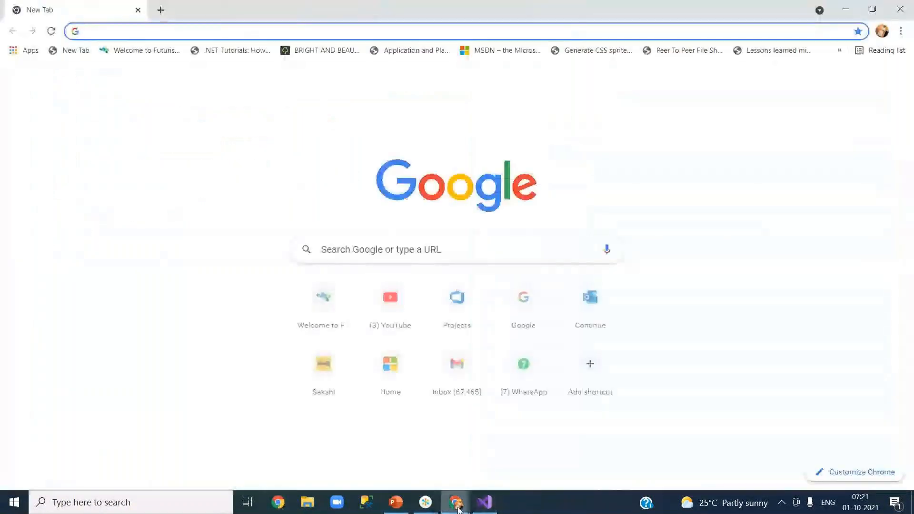
pyautogui.moveTo(458, 508)
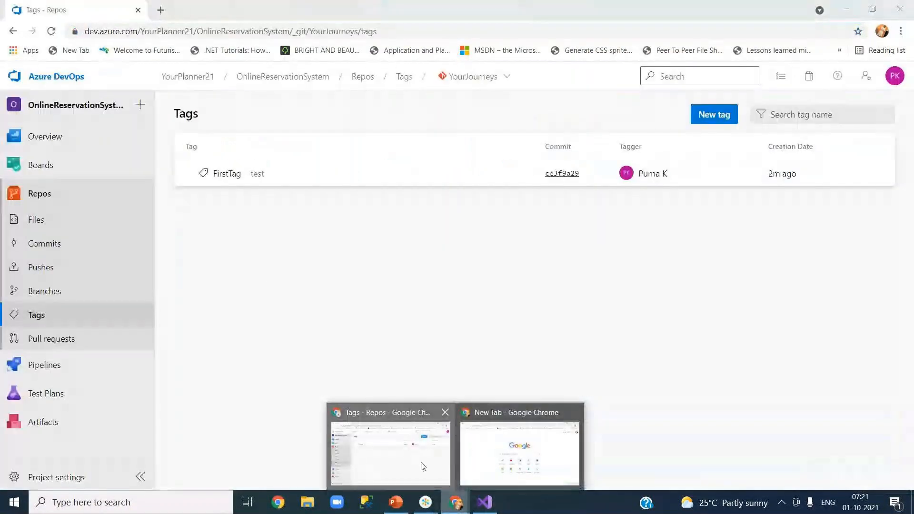
pyautogui.click(423, 466)
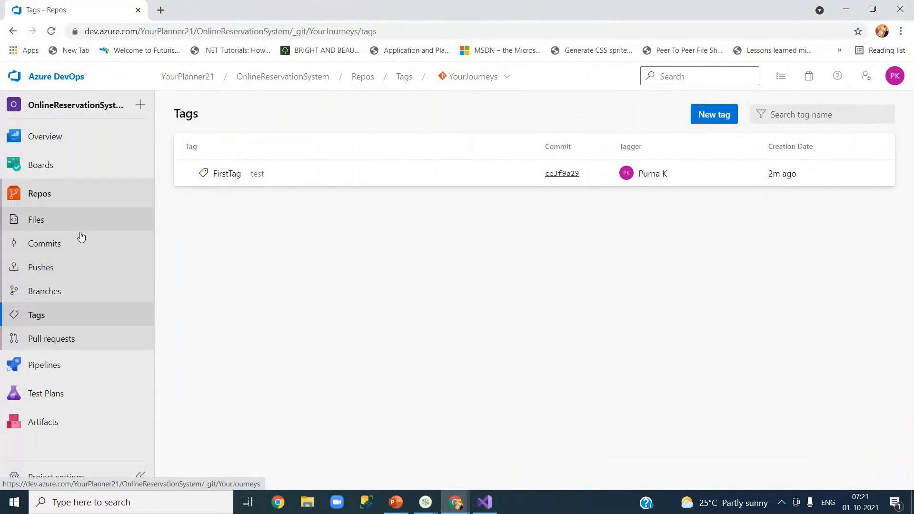
pyautogui.click(79, 298)
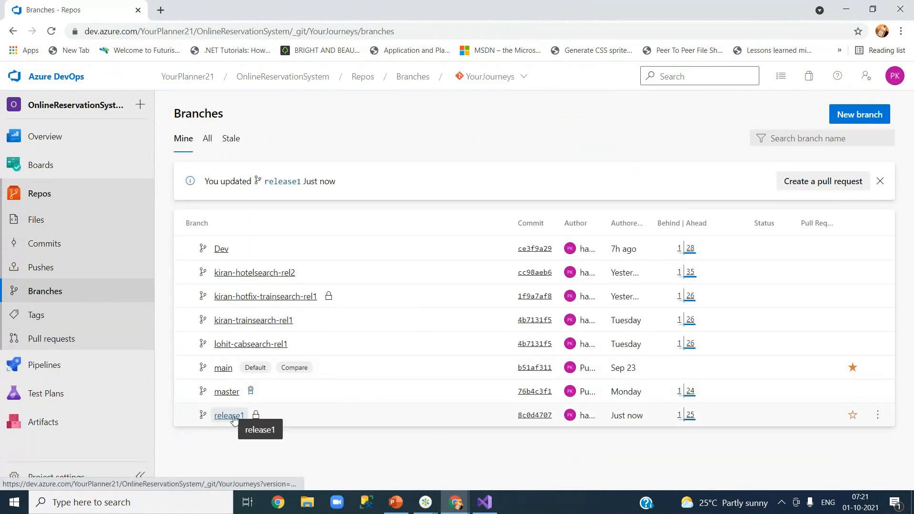
pyautogui.click(229, 416)
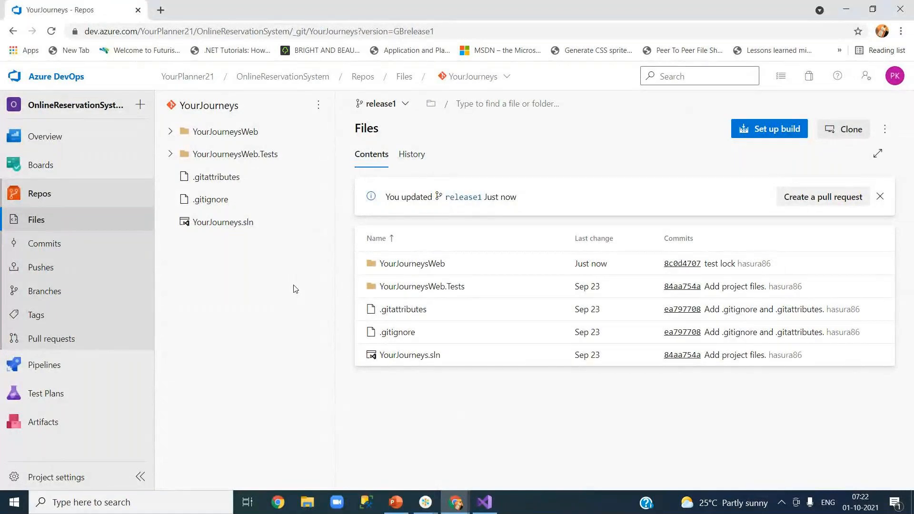
# - Review the push status in Visual Studio alongside the release1 files in Azure DevOps
pyautogui.click(488, 502)
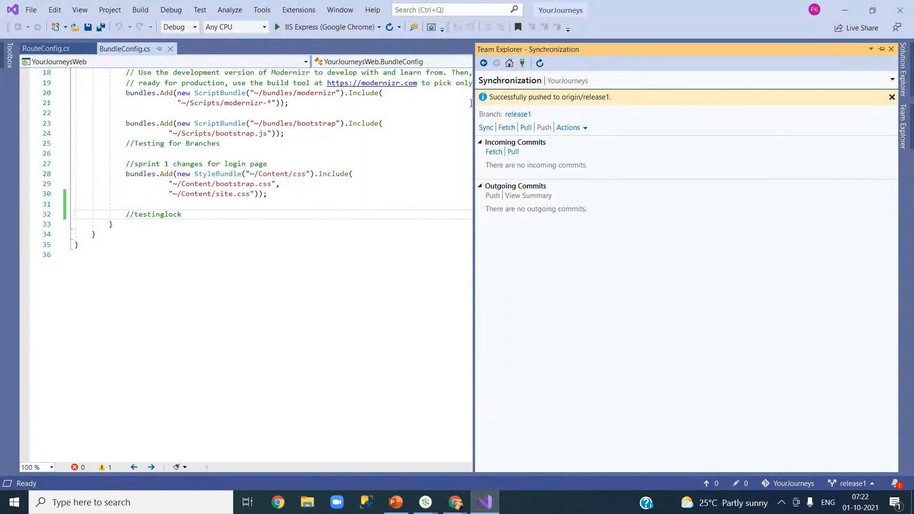
pyautogui.moveTo(527, 97); pyautogui.dragTo(599, 98)
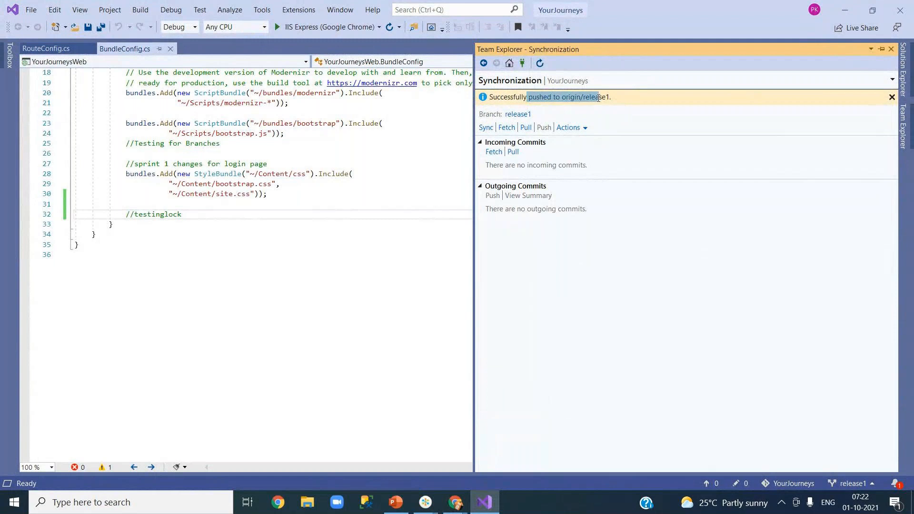
pyautogui.click(846, 10)
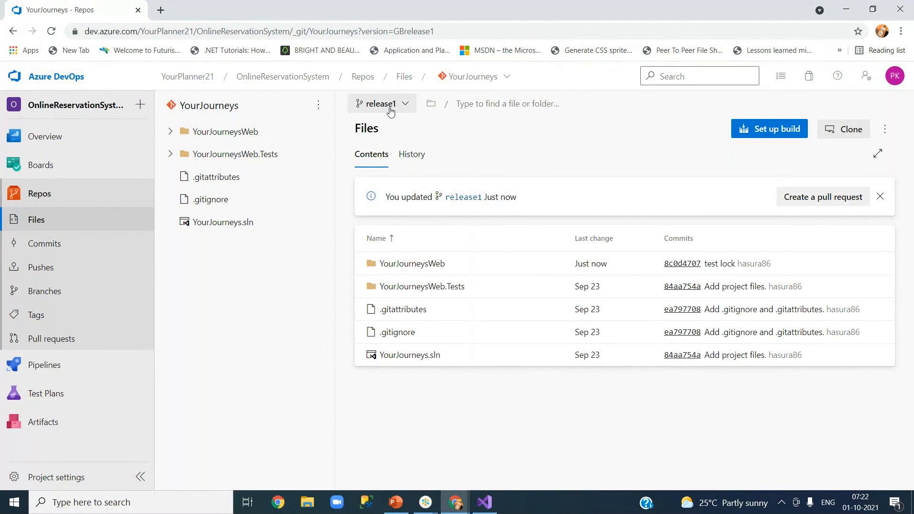
pyautogui.click(487, 502)
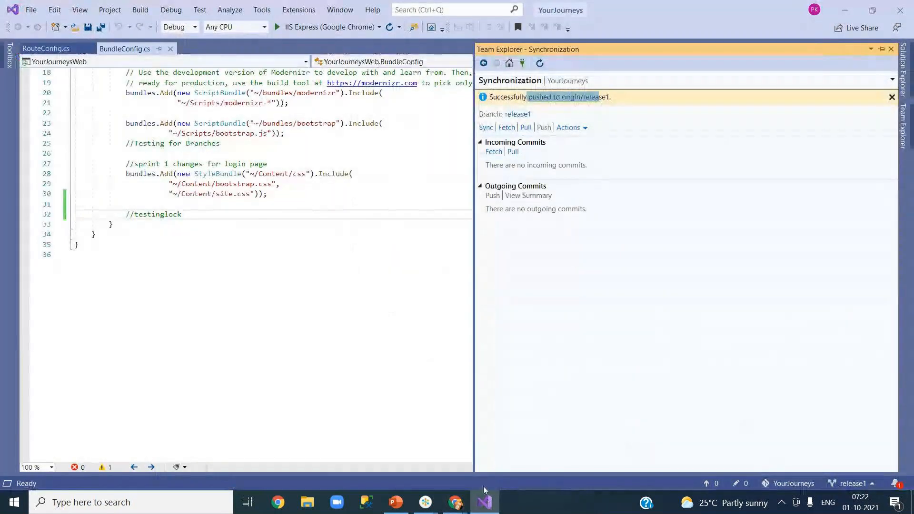
pyautogui.moveTo(485, 505)
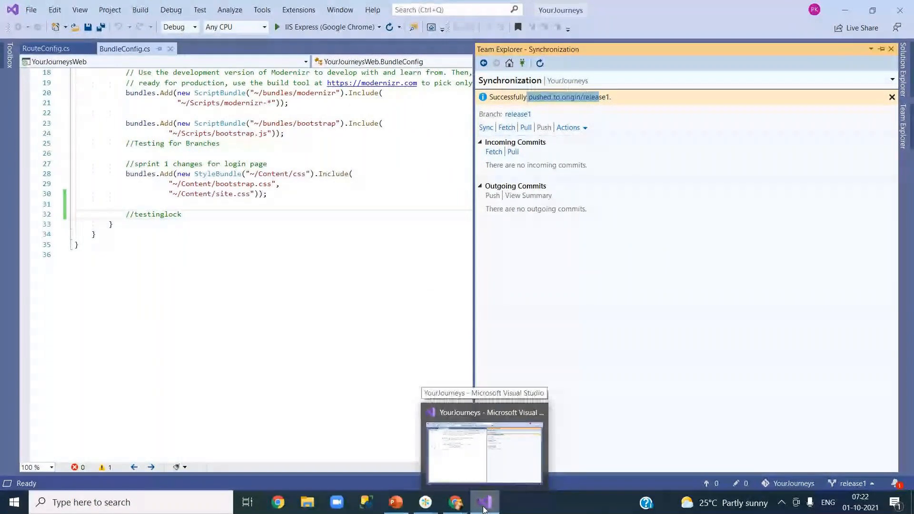
pyautogui.click(484, 507)
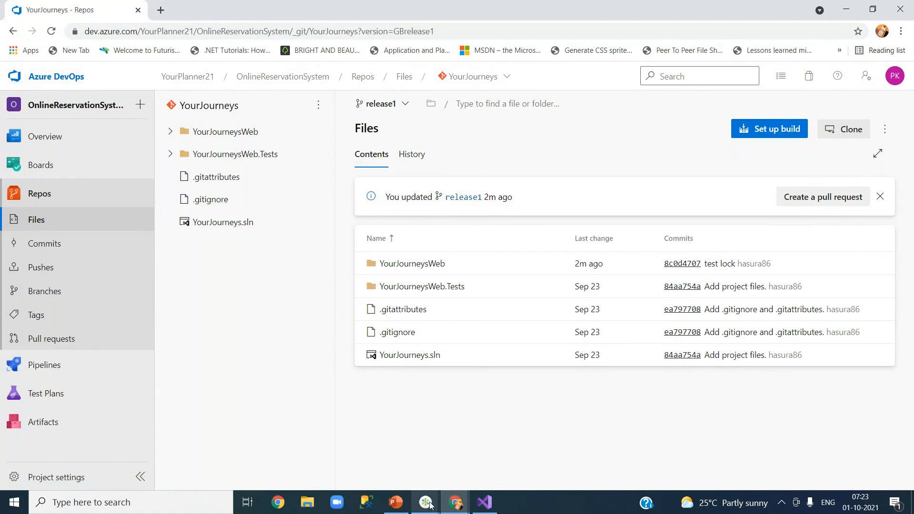
# - Switch via the GoTo meeting to the second user's Azure DevOps session and try to commit BundleConfig.cs to release1 with the comment "Test for lock"
pyautogui.moveTo(431, 505)
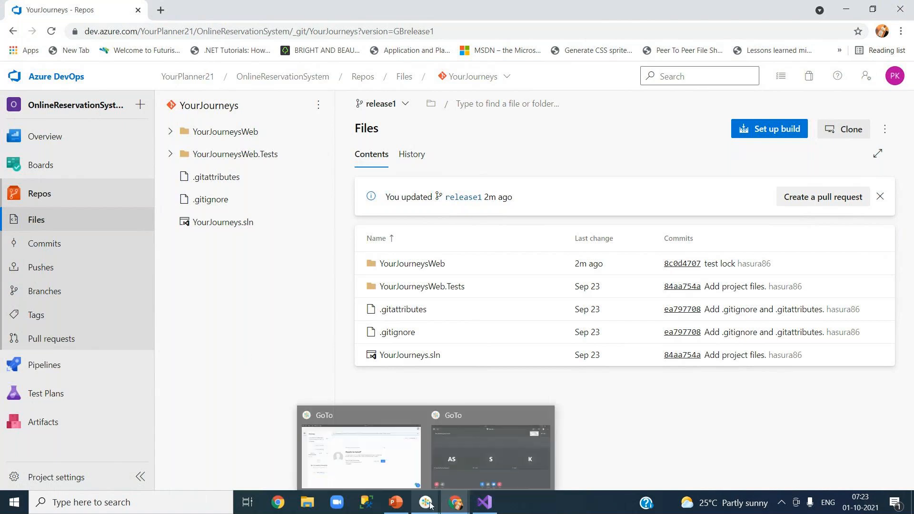
pyautogui.click(503, 465)
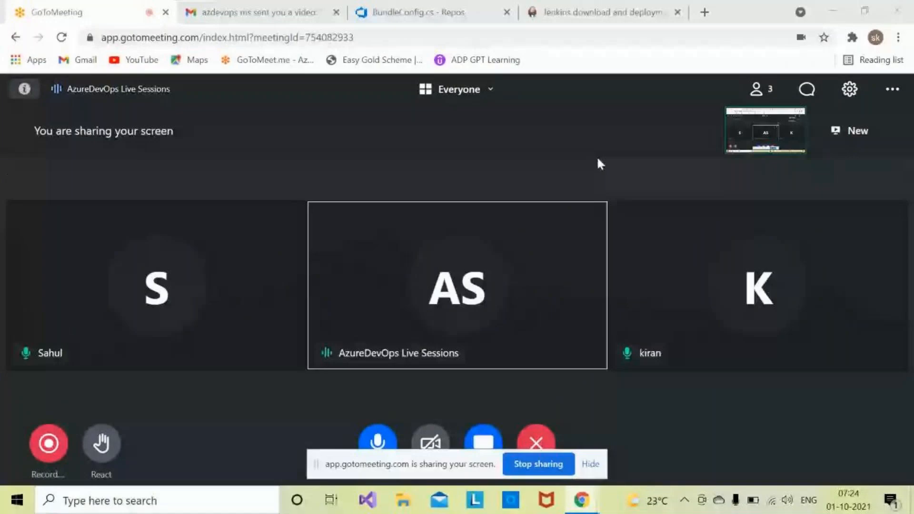
pyautogui.click(460, 7)
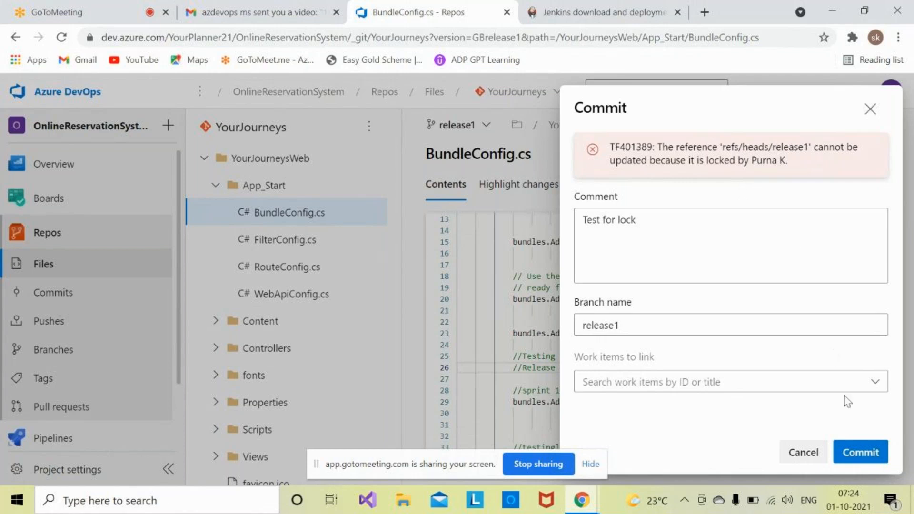
pyautogui.click(860, 453)
pyautogui.click(810, 453)
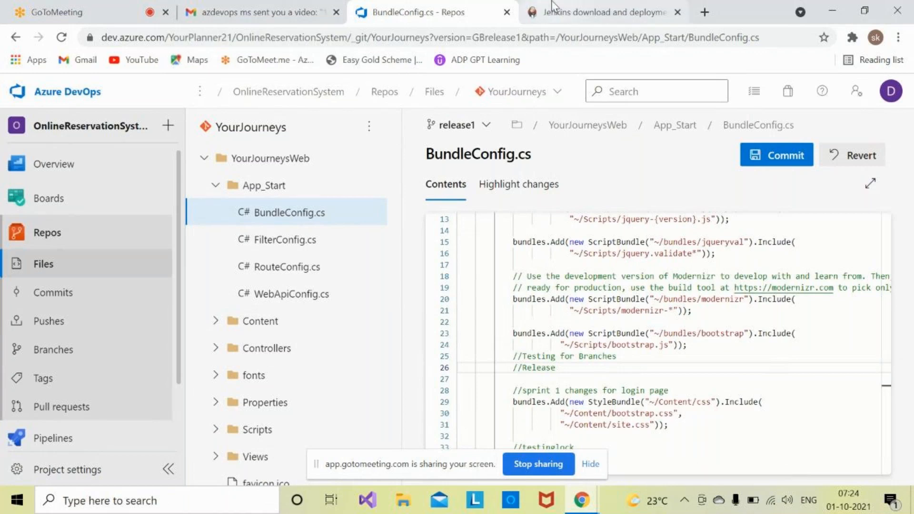
# - Leave the BundleConfig.cs editor for the branches page, discarding the uncommitted changes
pyautogui.click(127, 6)
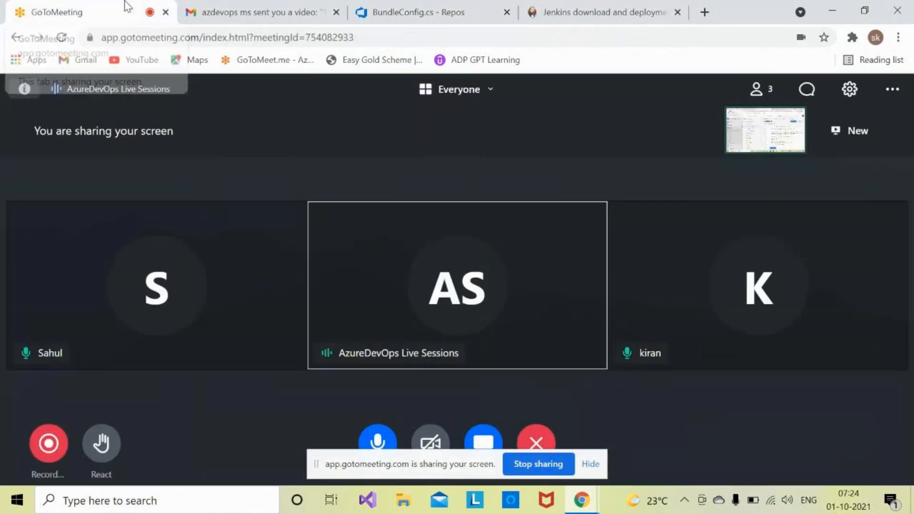
pyautogui.click(420, 7)
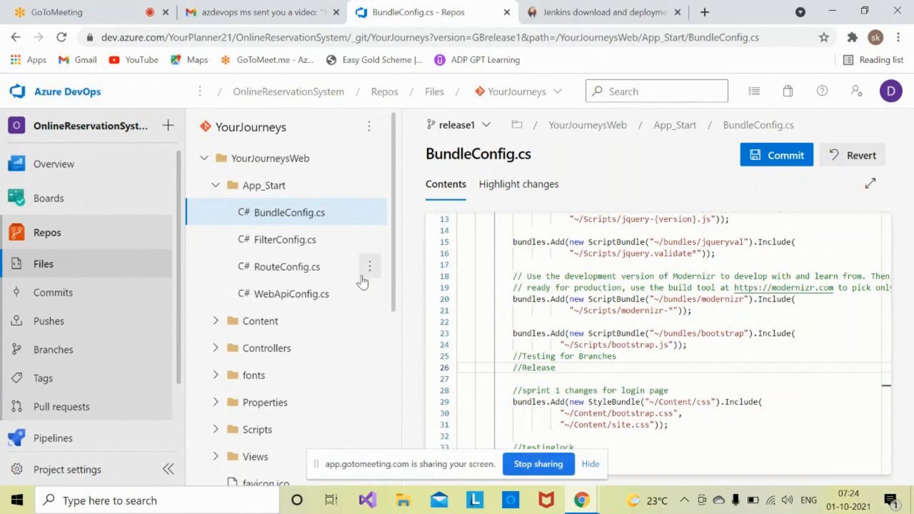
pyautogui.click(53, 349)
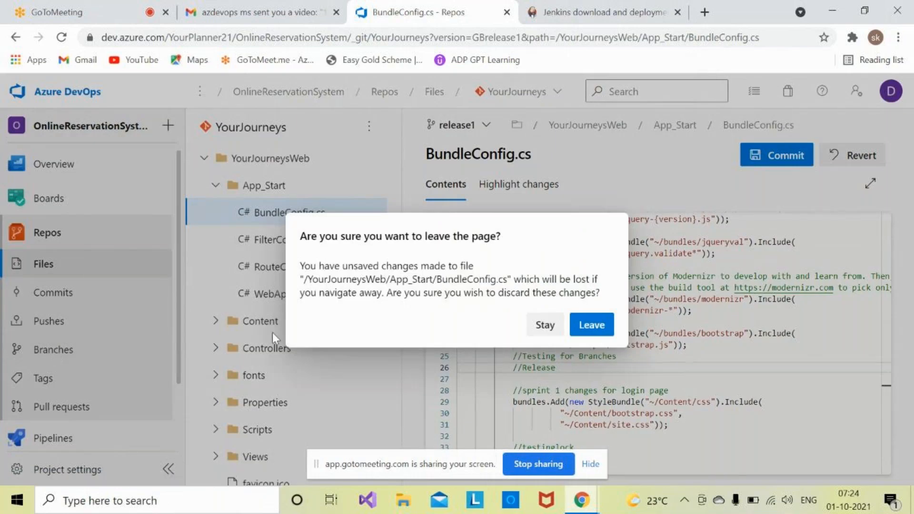
pyautogui.click(591, 324)
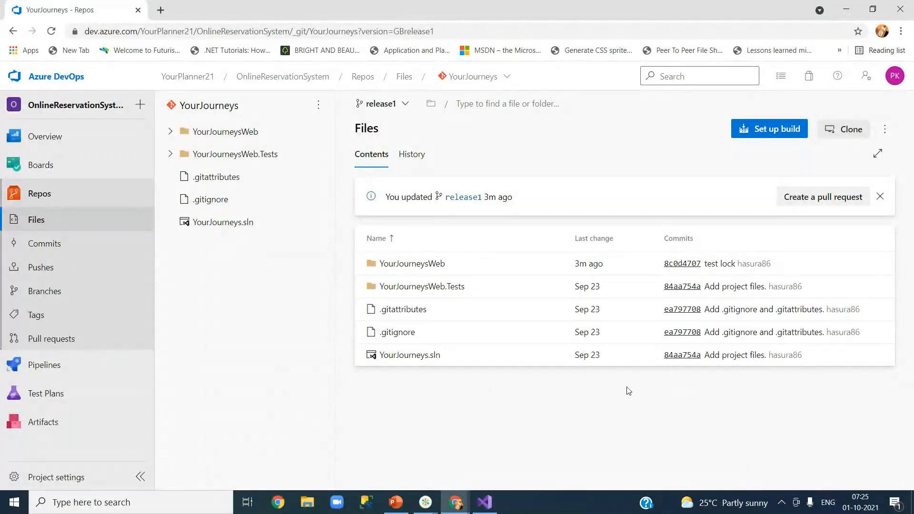
# - Set master as the repository's default branch and check which base branch is offered for a new branch, without creating one
pyautogui.click(60, 295)
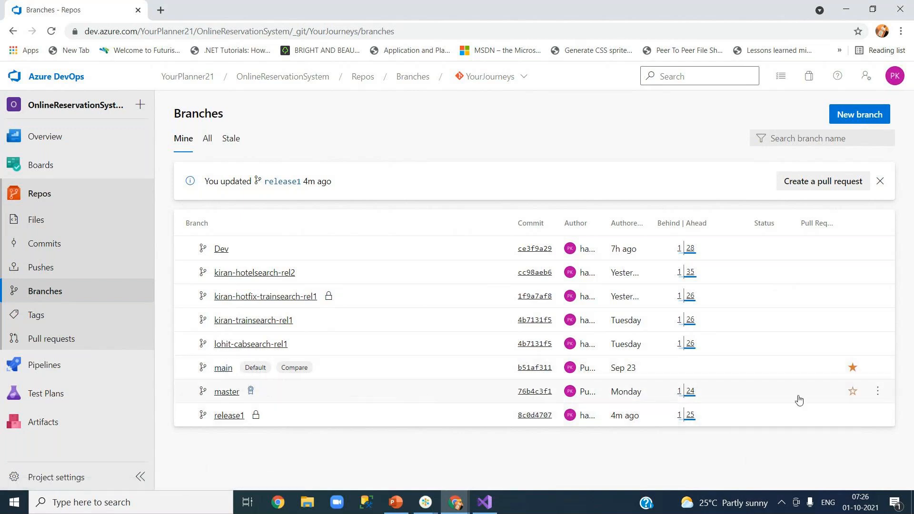
pyautogui.click(879, 394)
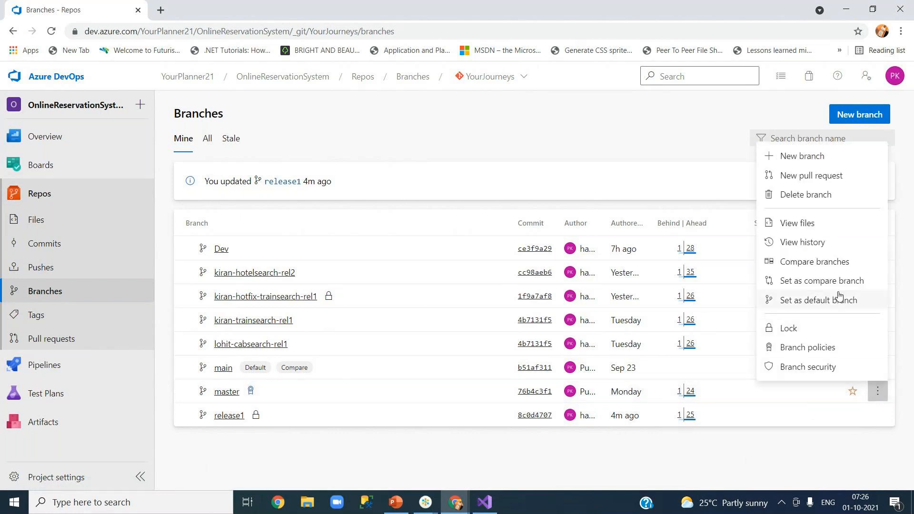
pyautogui.click(838, 306)
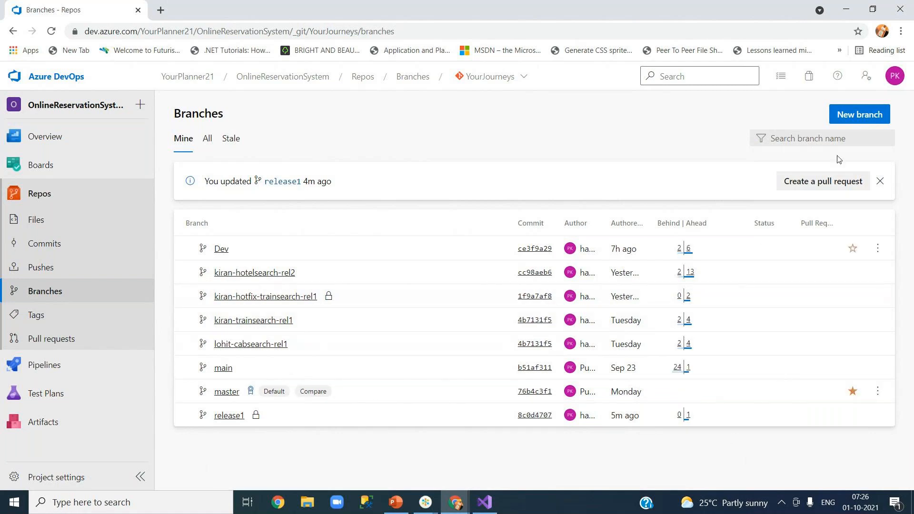
pyautogui.click(853, 114)
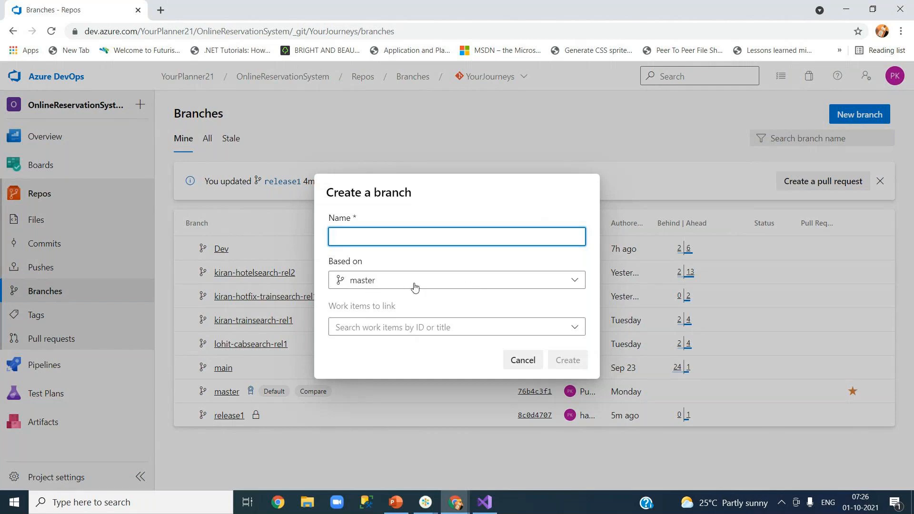
pyautogui.click(523, 361)
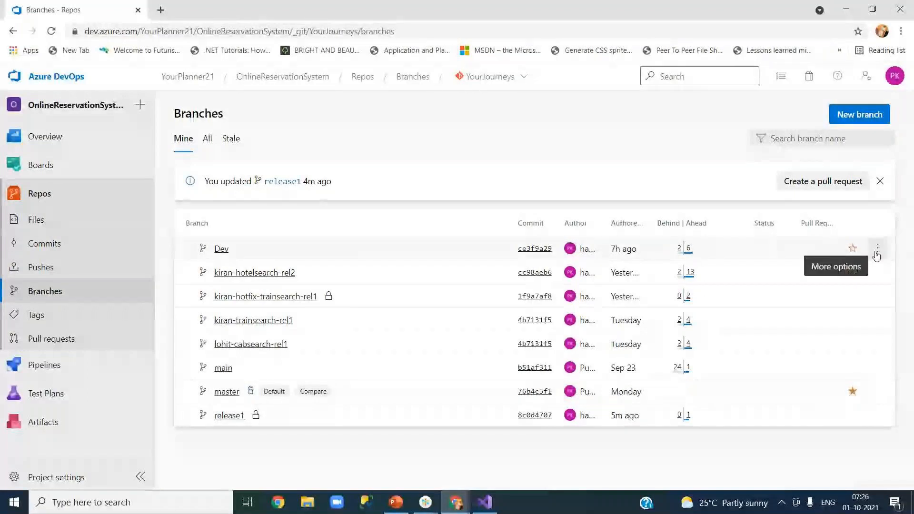
# - Compare the Dev branch with master, viewing the commits and the changed files
pyautogui.click(877, 249)
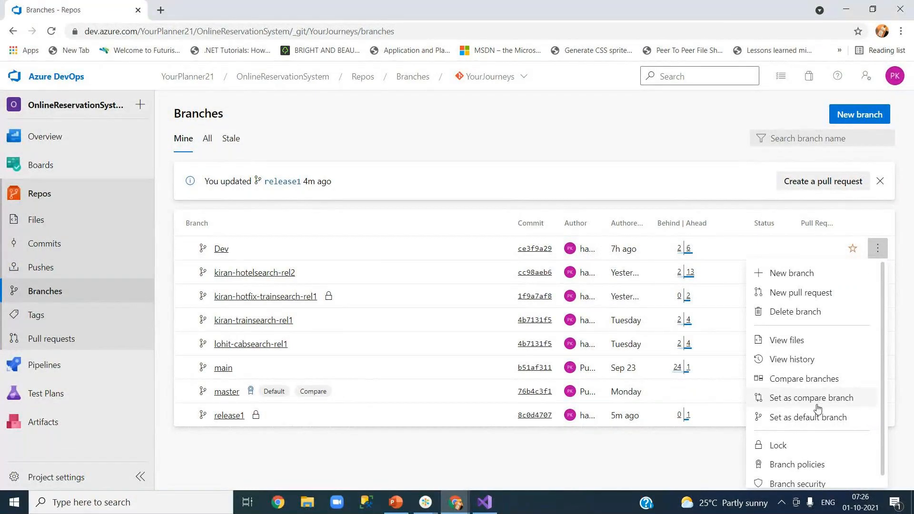
pyautogui.click(813, 380)
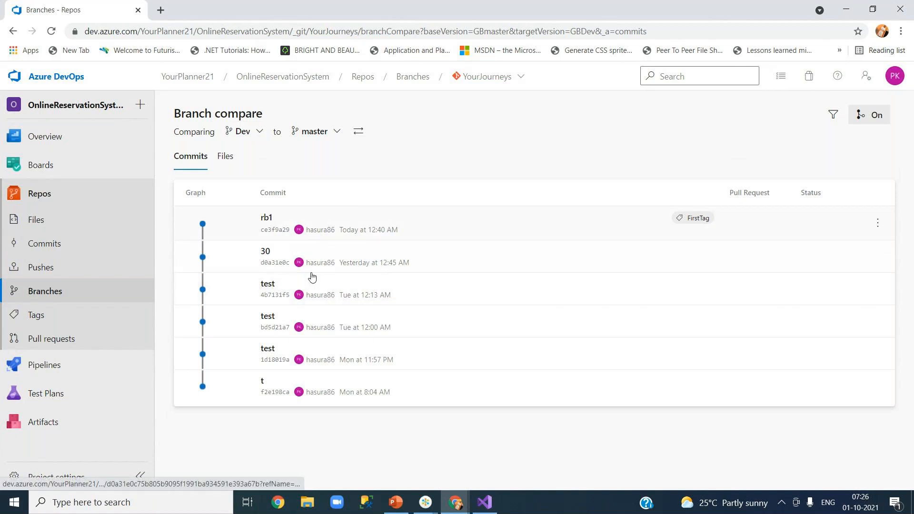
pyautogui.click(225, 158)
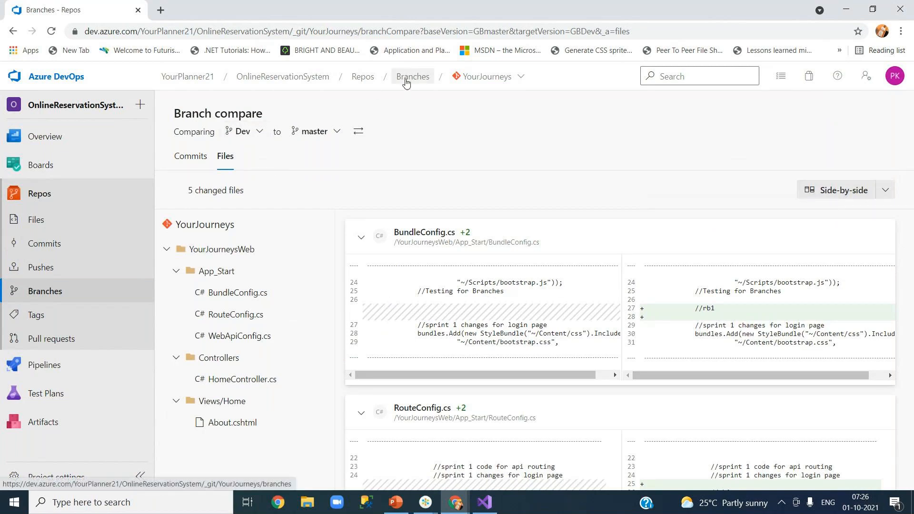
# - Return to the repository's files and dismiss the notice about the release1 update
pyautogui.click(358, 78)
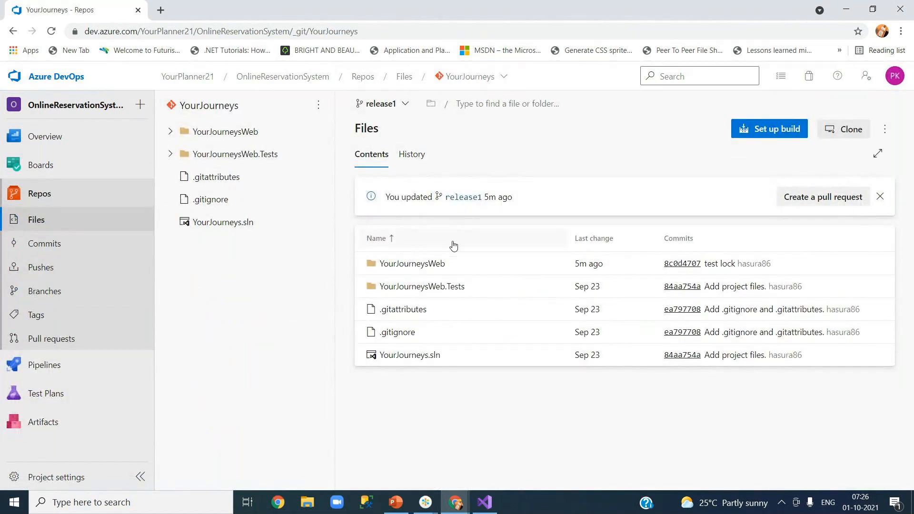
pyautogui.click(881, 200)
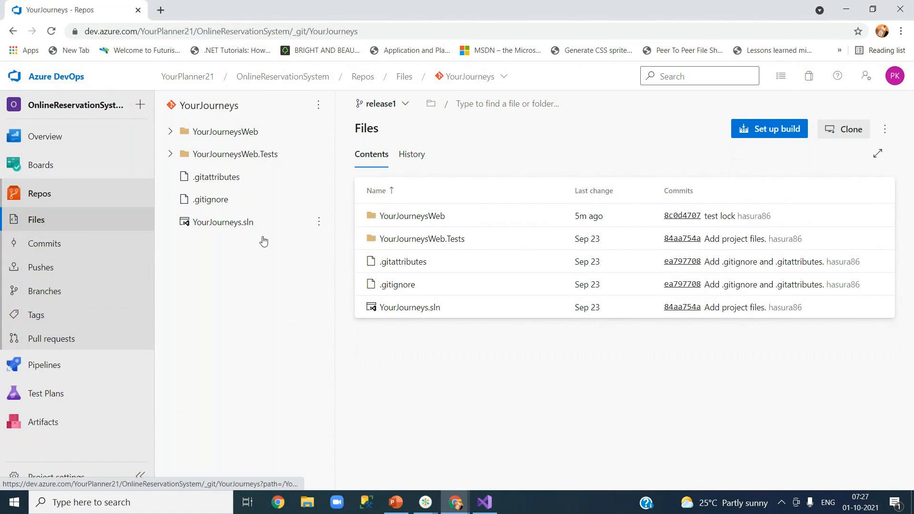
# - Open the .gitignore file on the release1 branch and read through its ignore rules from start to end
pyautogui.click(398, 285)
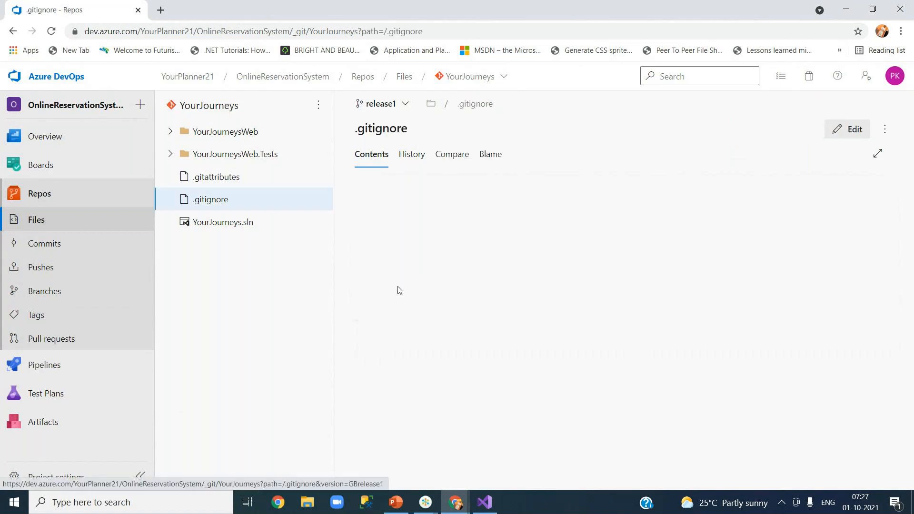
pyautogui.click(504, 338)
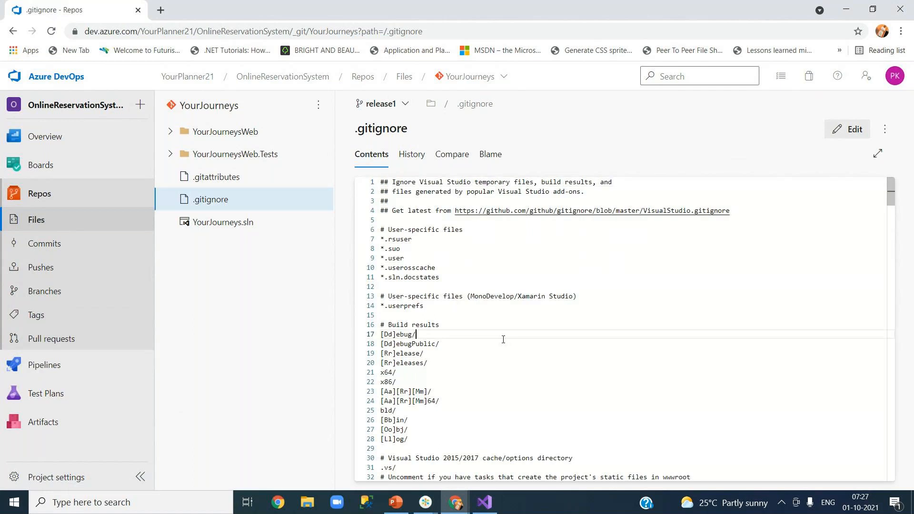
pyautogui.scroll(-3, 503, 340)
pyautogui.scroll(3, 504, 340)
pyautogui.scroll(-10, 504, 340)
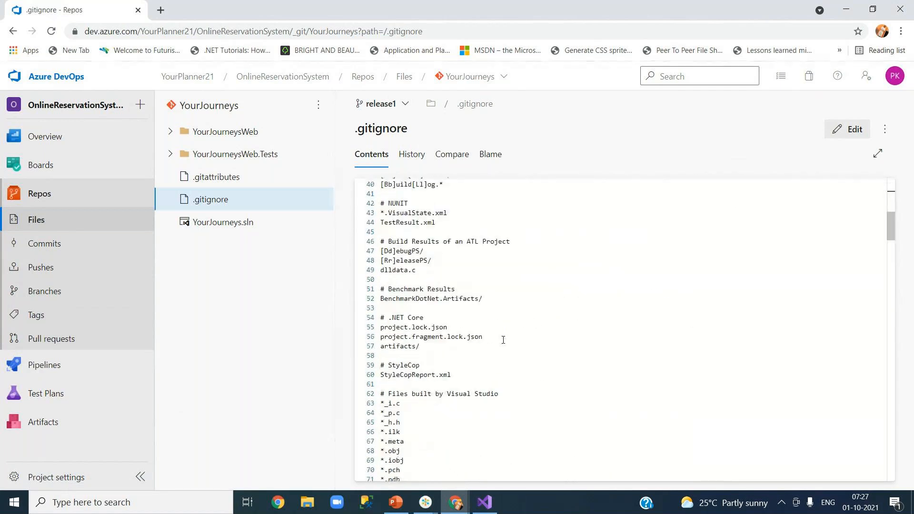
pyautogui.scroll(-5, 503, 339)
pyautogui.scroll(-13, 503, 340)
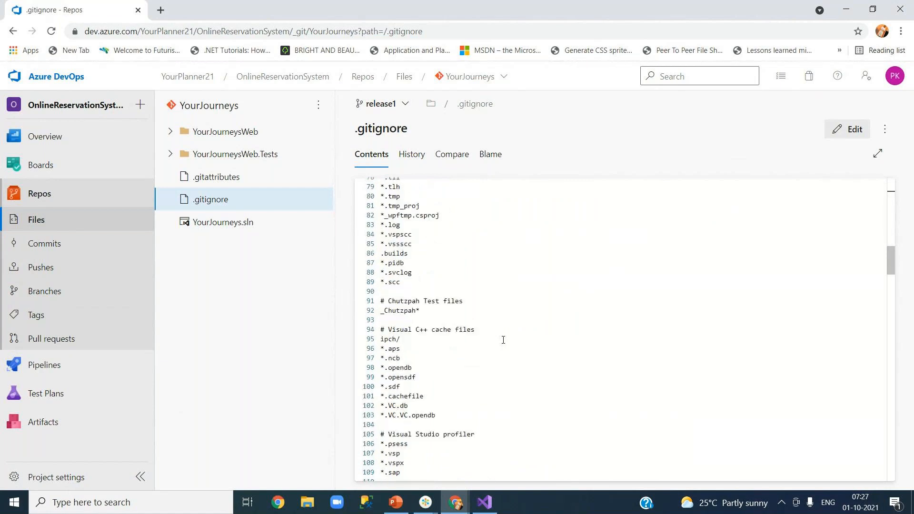
pyautogui.scroll(-6, 503, 342)
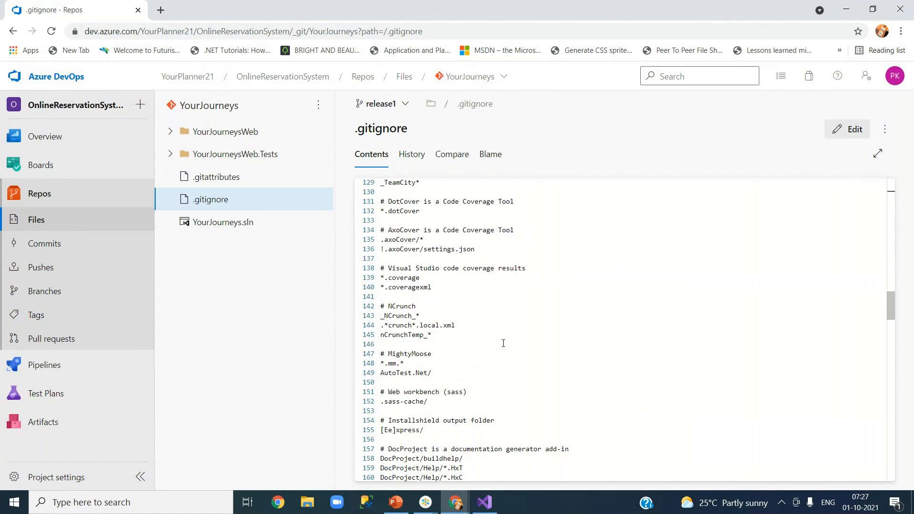
pyautogui.scroll(-5, 504, 344)
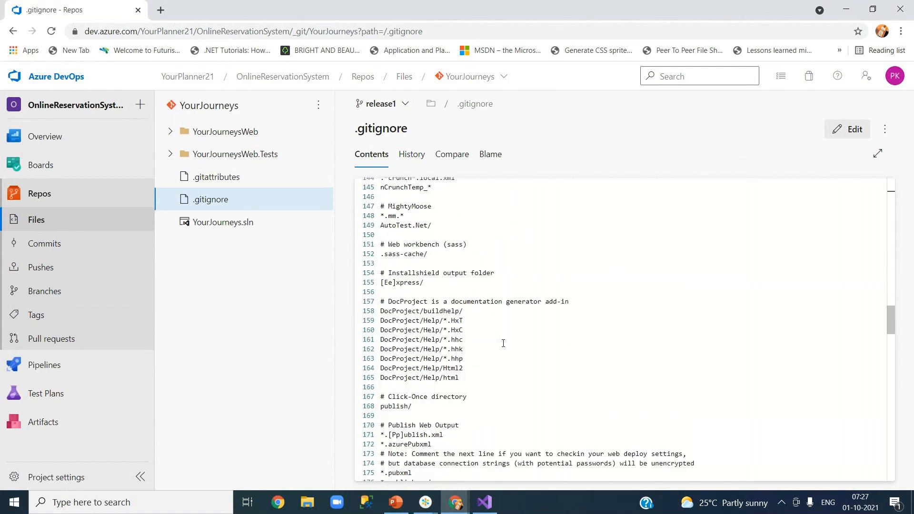
pyautogui.scroll(-17, 504, 343)
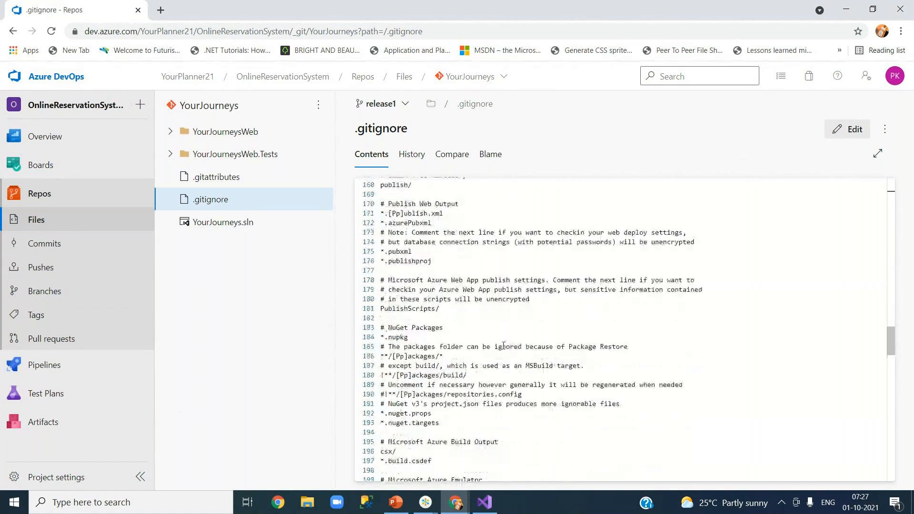
pyautogui.scroll(-17, 504, 346)
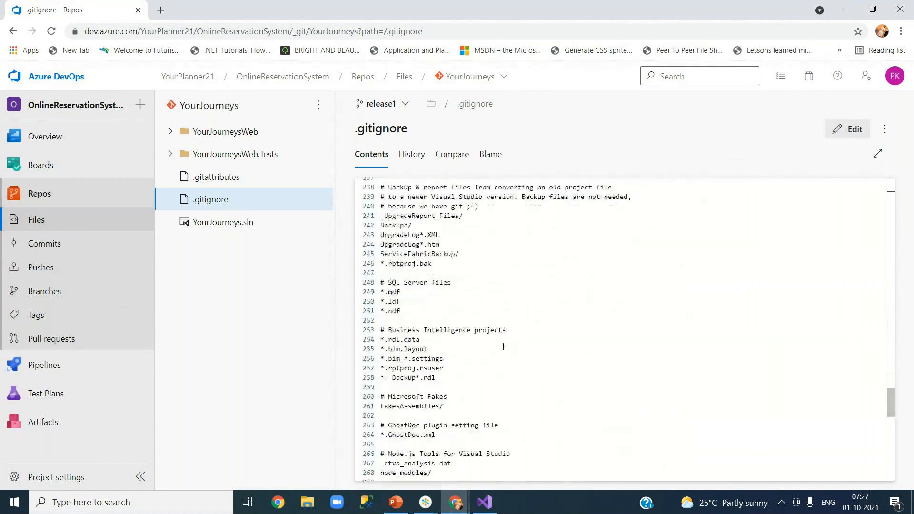
pyautogui.scroll(-10, 504, 347)
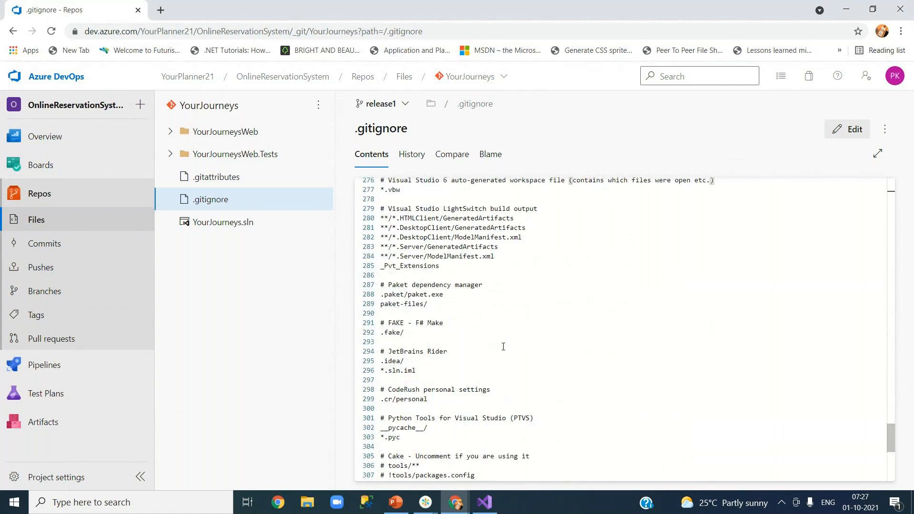
pyautogui.scroll(-4, 485, 342)
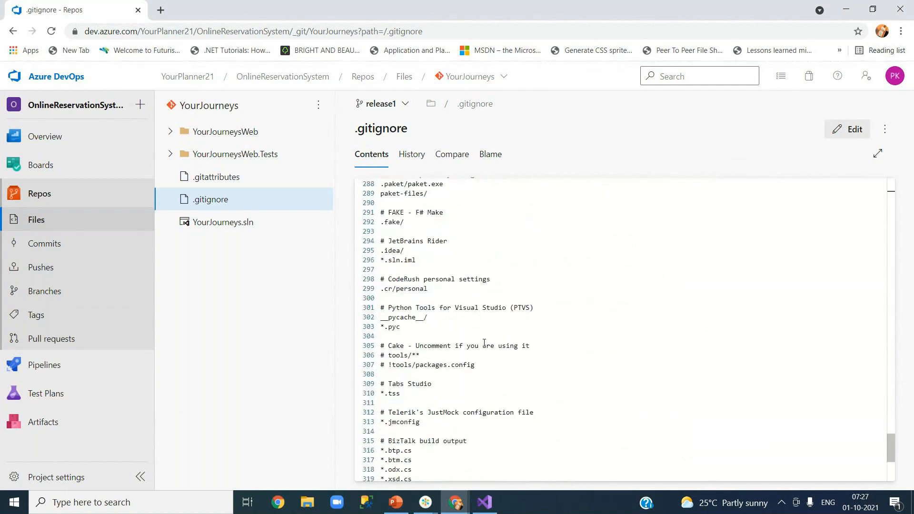
pyautogui.scroll(-5, 484, 342)
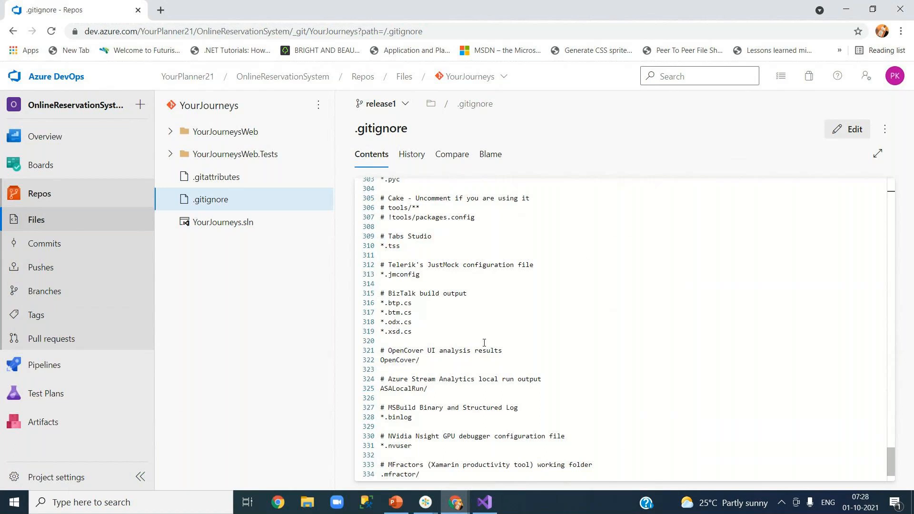
pyautogui.scroll(1, 484, 343)
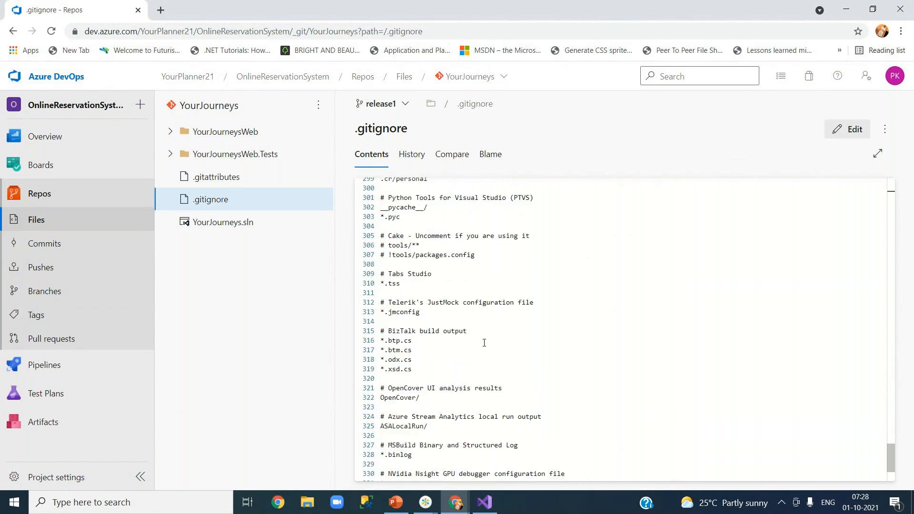
pyautogui.scroll(20, 484, 342)
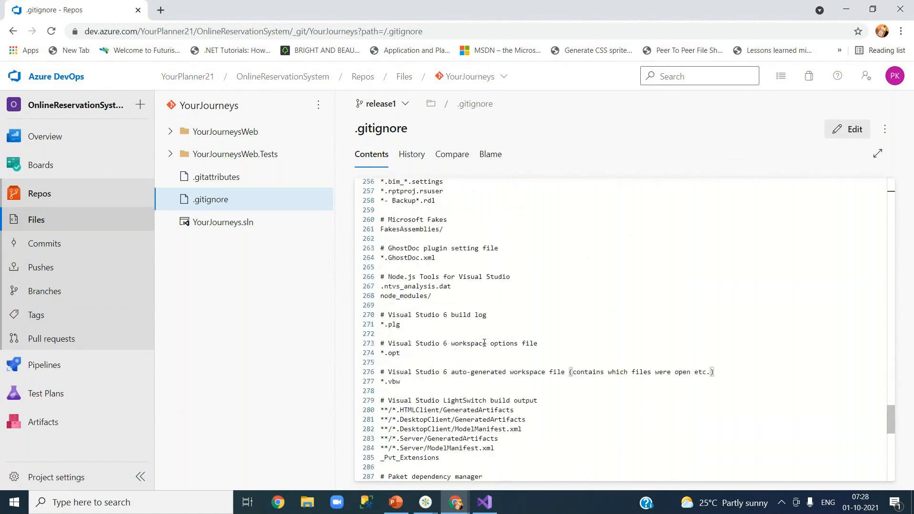
pyautogui.scroll(20, 485, 343)
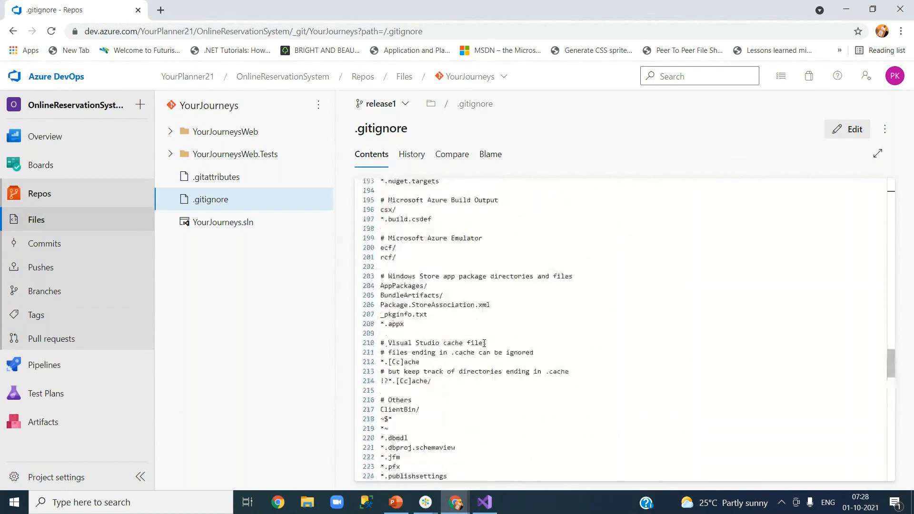
pyautogui.scroll(20, 485, 343)
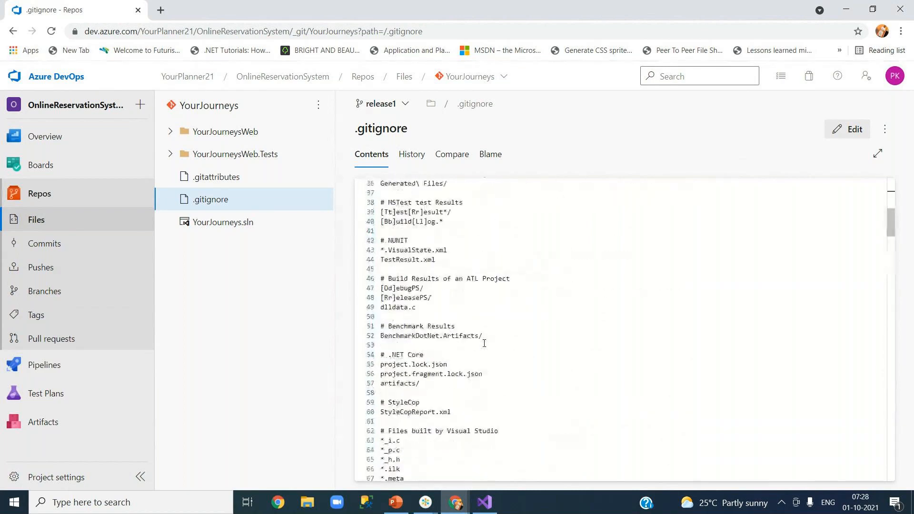
pyautogui.scroll(3, 485, 344)
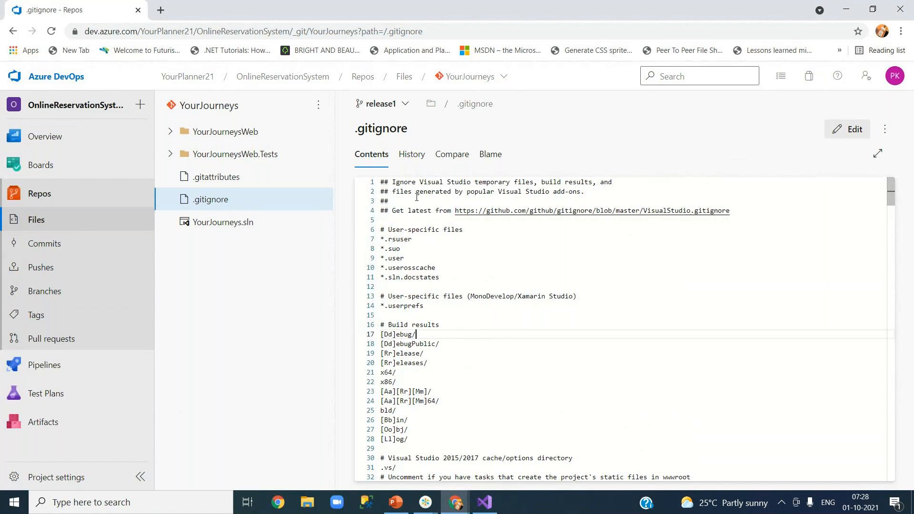
# - Highlight the opening comment about Visual Studio temporary files in .gitignore and examine the *.rsuser rule under User-specific files
pyautogui.moveTo(412, 182); pyautogui.dragTo(455, 182)
pyautogui.click(413, 182)
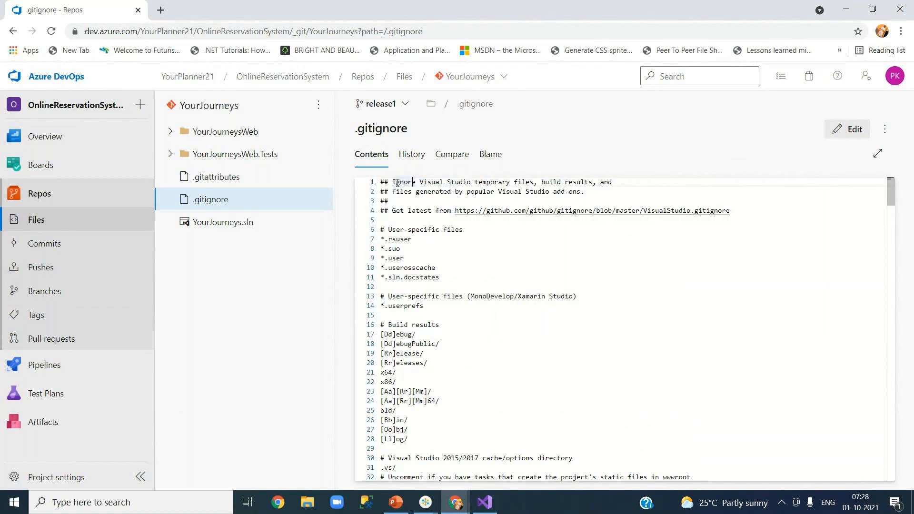
pyautogui.moveTo(394, 183); pyautogui.dragTo(626, 184)
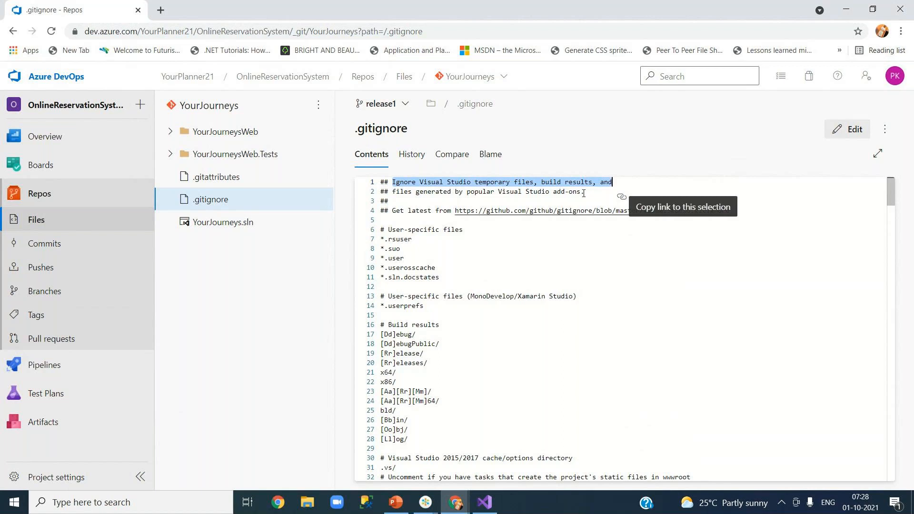
pyautogui.click(553, 191)
pyautogui.click(419, 237)
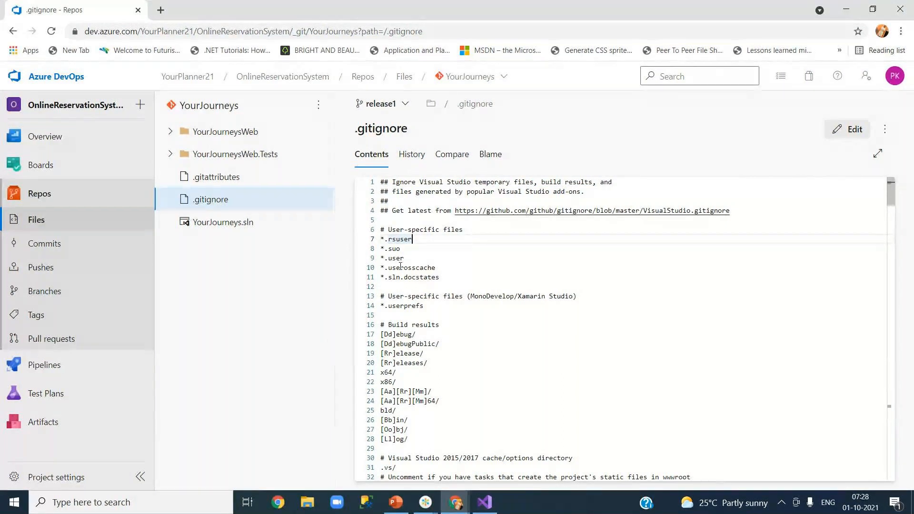
# - Switch to Visual Studio and add an empty MVC 5 controller named DefaultController to the App_Start folder of YourJourneysWeb
pyautogui.click(485, 503)
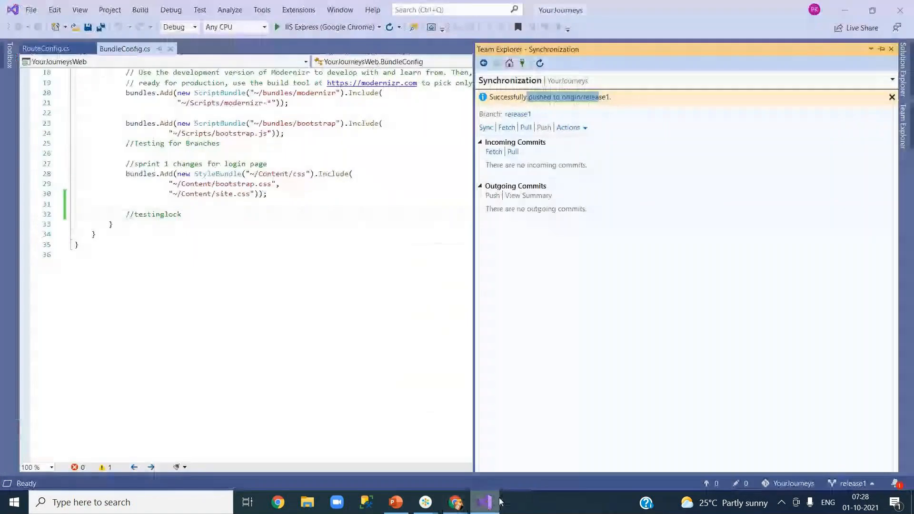
pyautogui.click(903, 69)
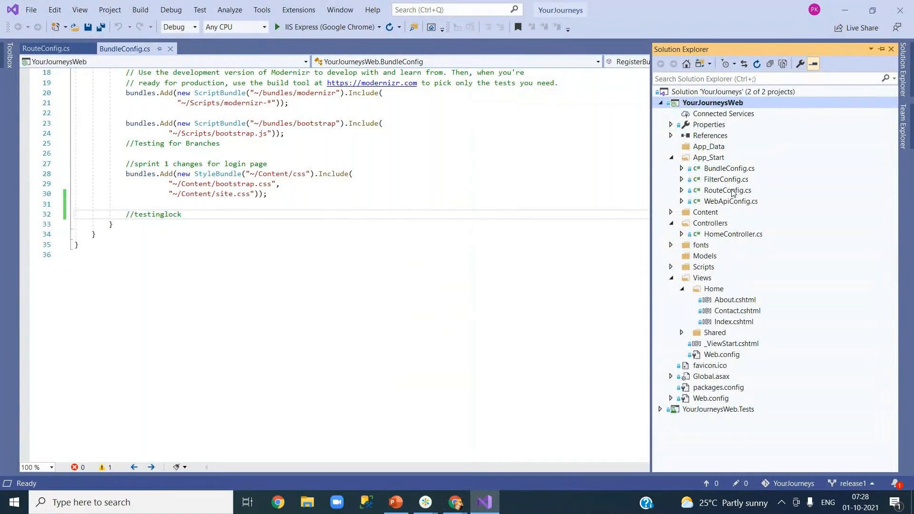
pyautogui.click(710, 161)
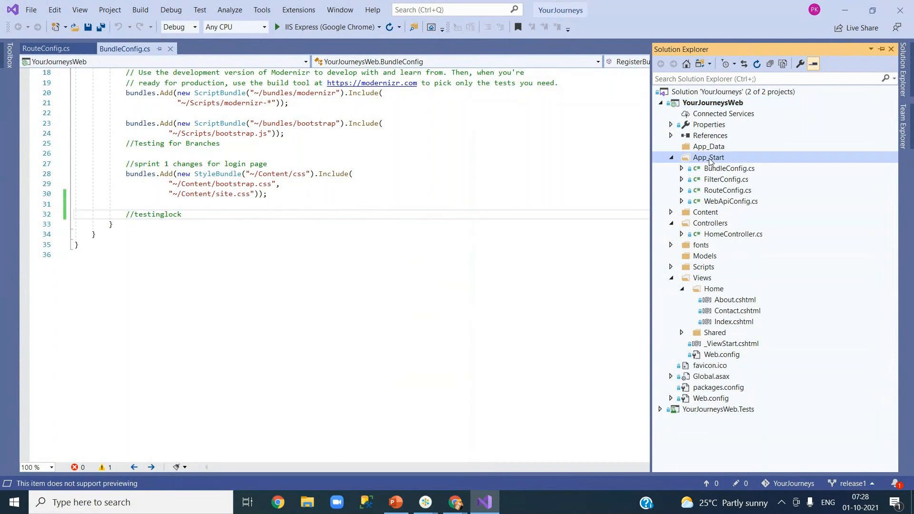
pyautogui.rightClick(710, 161)
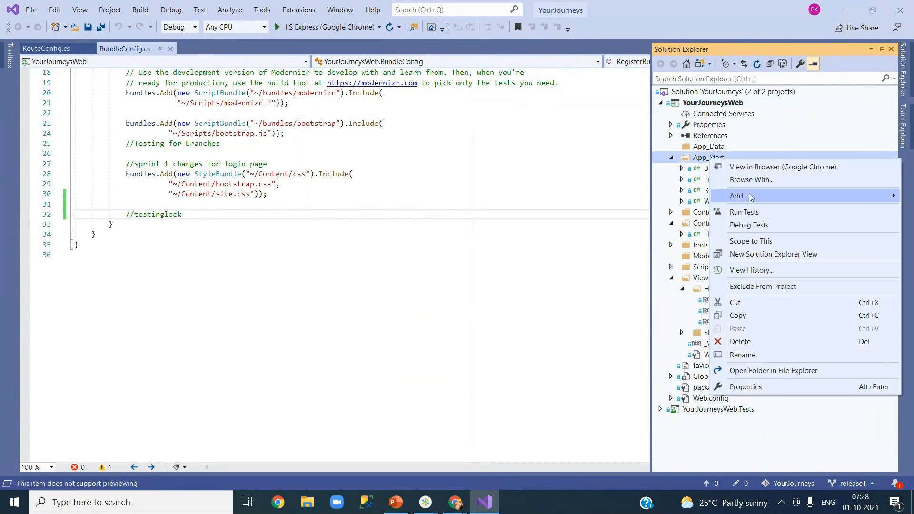
pyautogui.moveTo(750, 198)
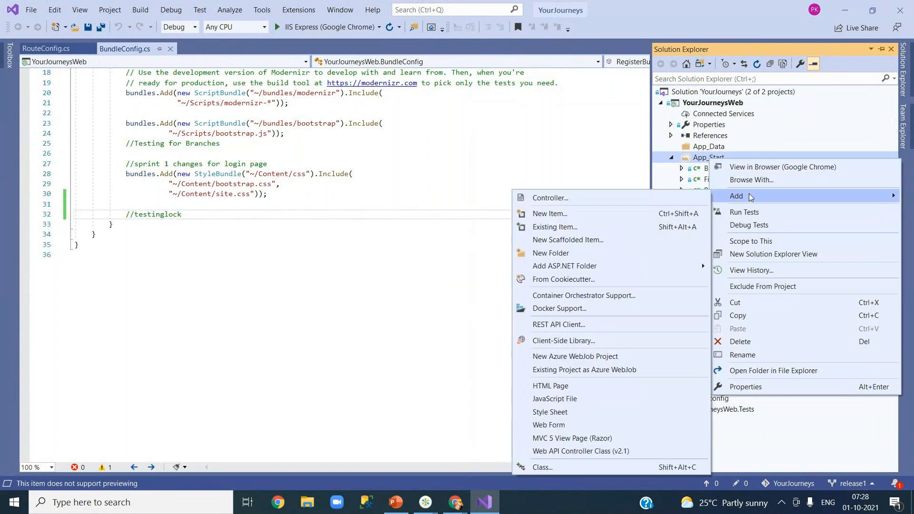
pyautogui.click(571, 200)
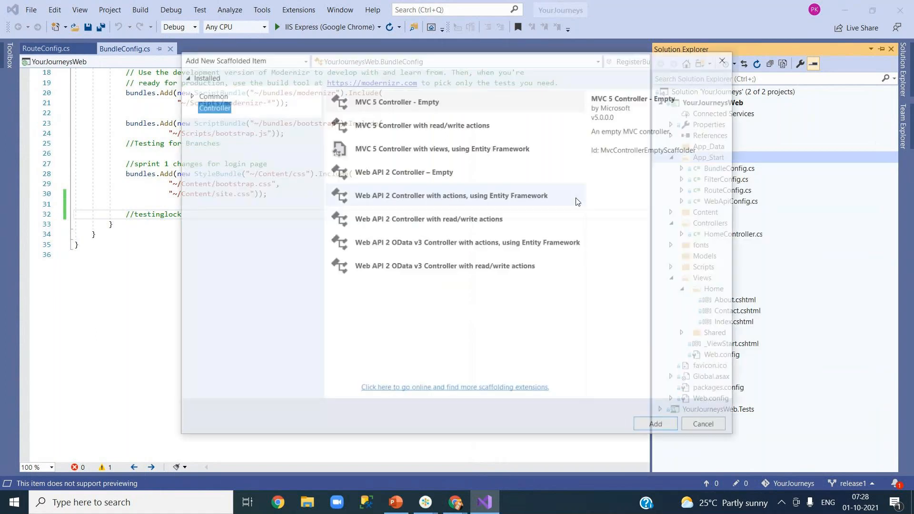
pyautogui.doubleClick(405, 101)
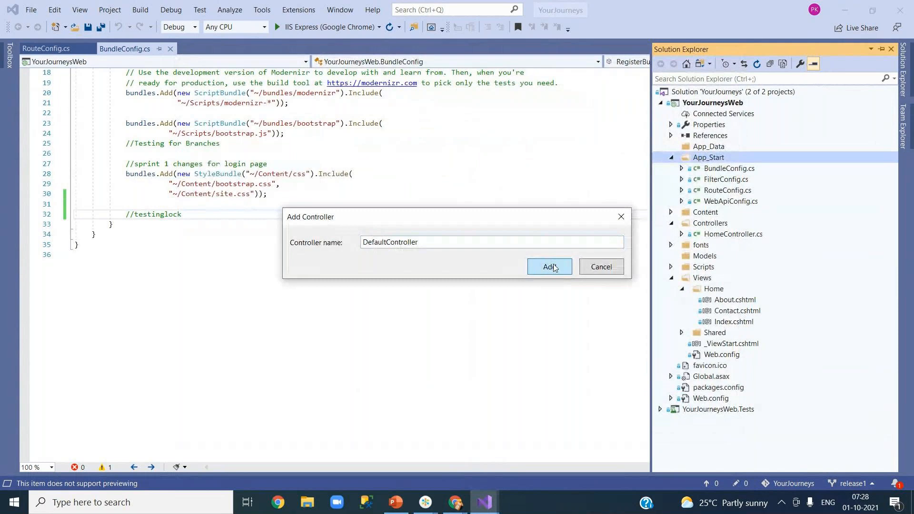
pyautogui.click(550, 267)
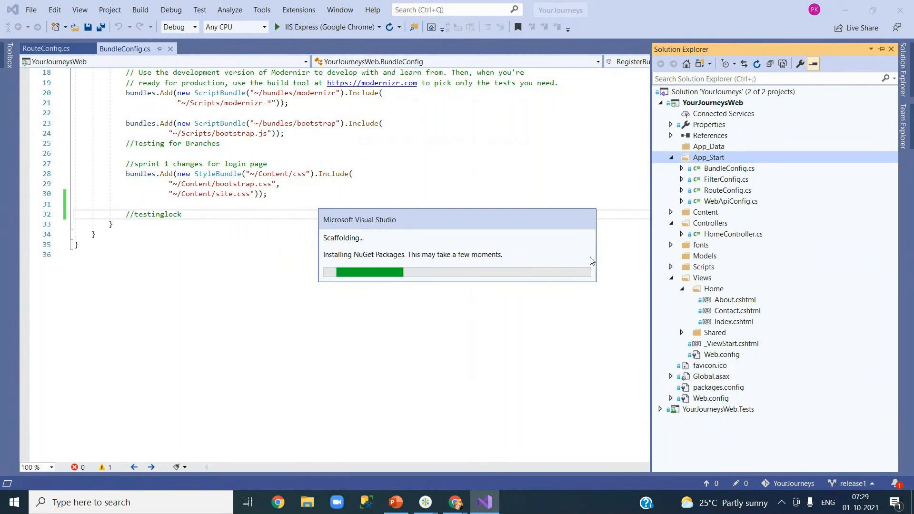
pyautogui.click(905, 78)
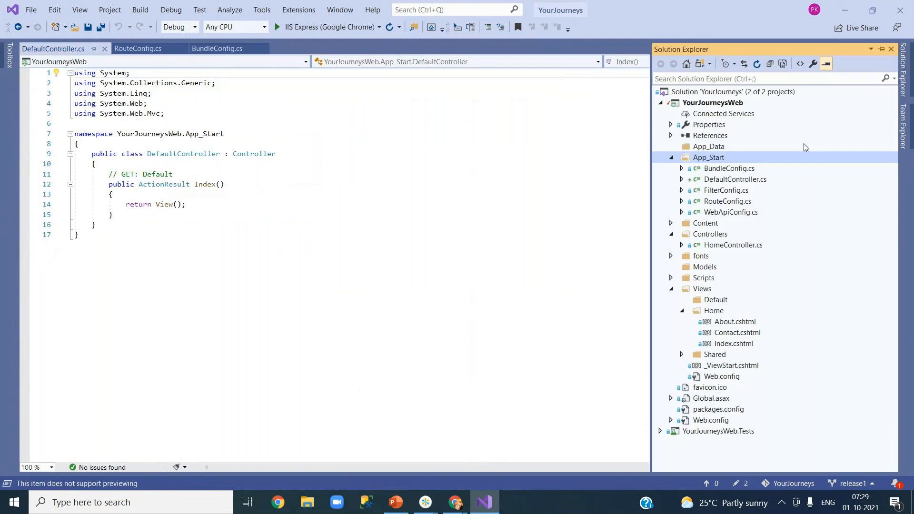
pyautogui.rightClick(708, 163)
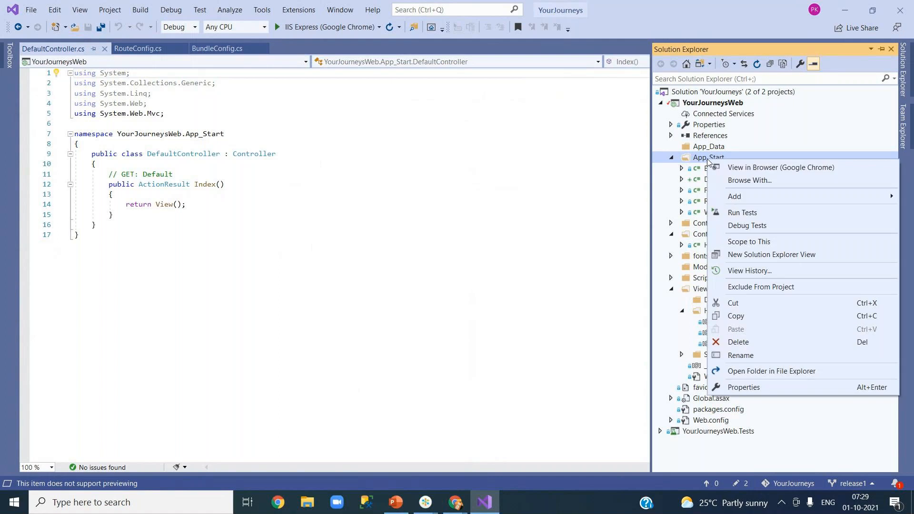
pyautogui.click(602, 226)
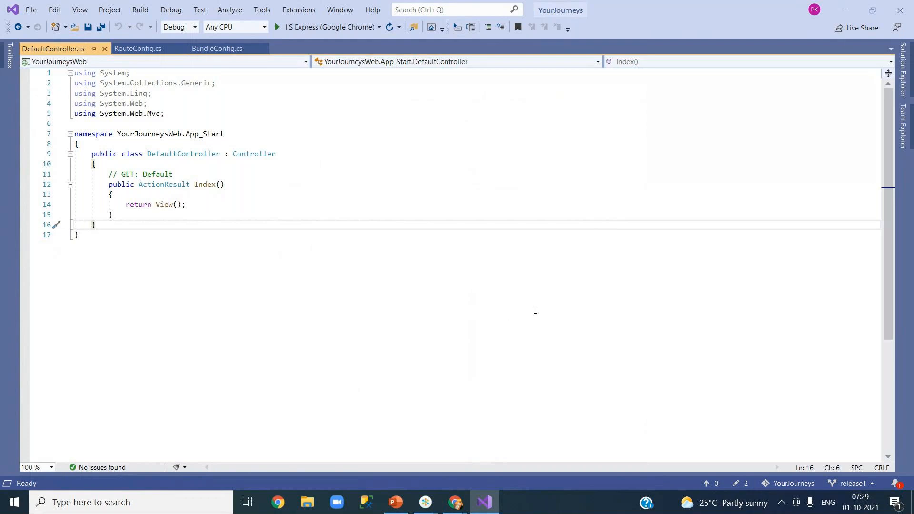
pyautogui.click(139, 10)
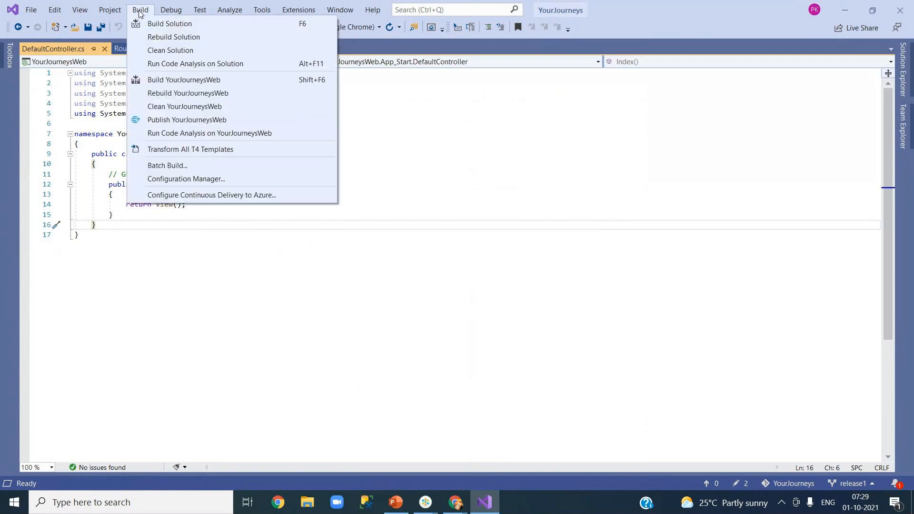
# - Open the YourJourneys solution's folder in File Explorer and select the packages folder
pyautogui.click(905, 83)
pyautogui.click(721, 92)
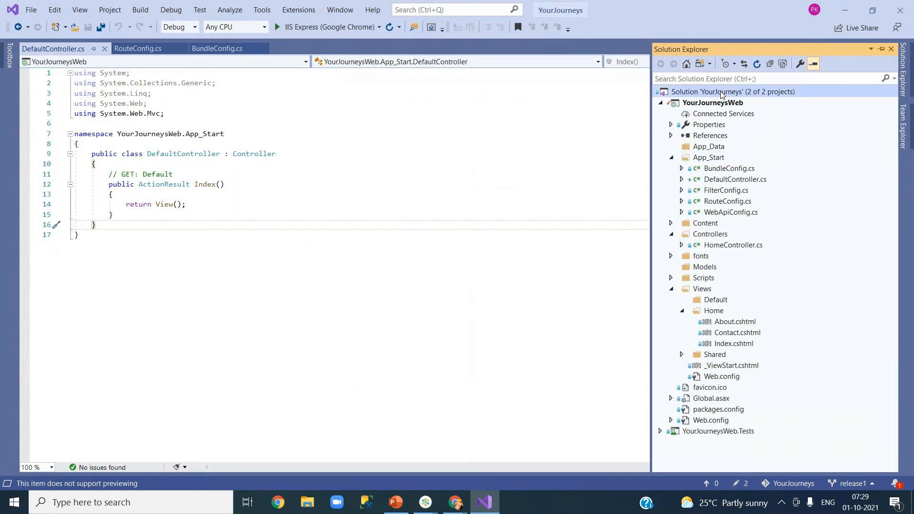
pyautogui.rightClick(722, 92)
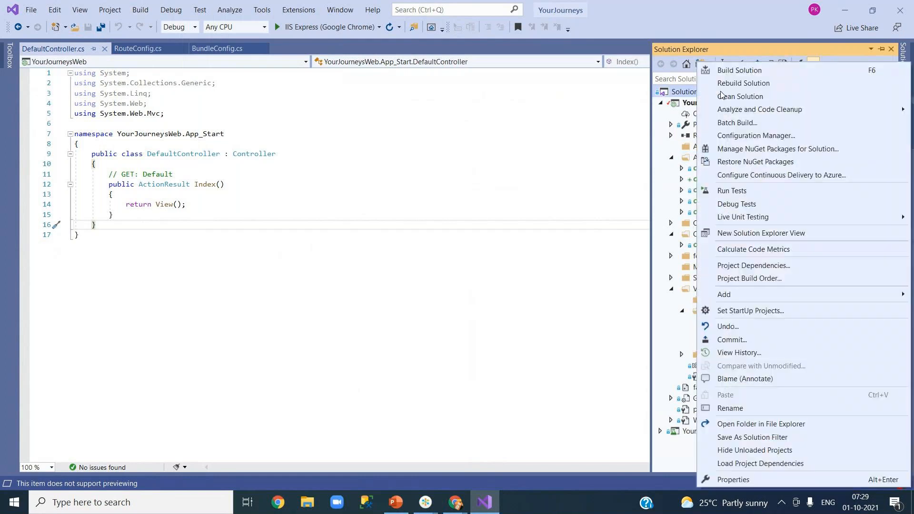
pyautogui.click(777, 425)
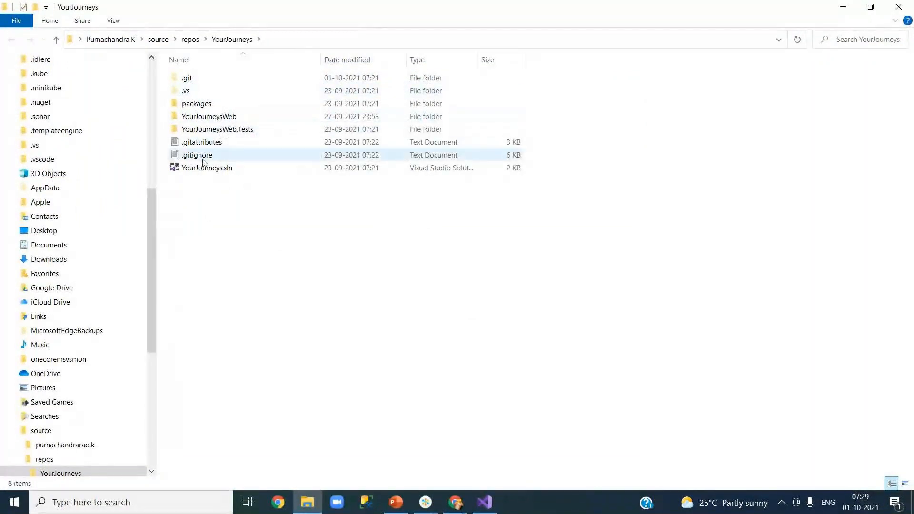
pyautogui.click(206, 106)
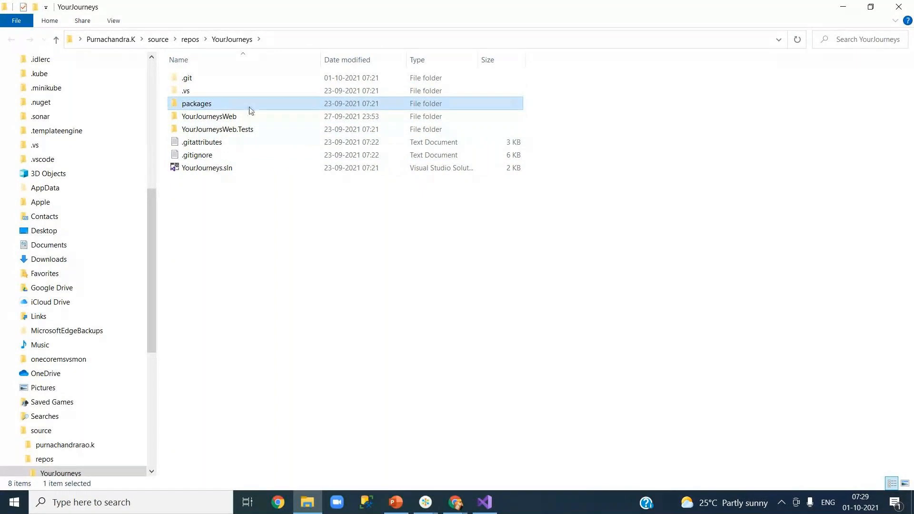
# - Open the bin folder of YourJourneysWeb to examine its files
pyautogui.doubleClick(237, 119)
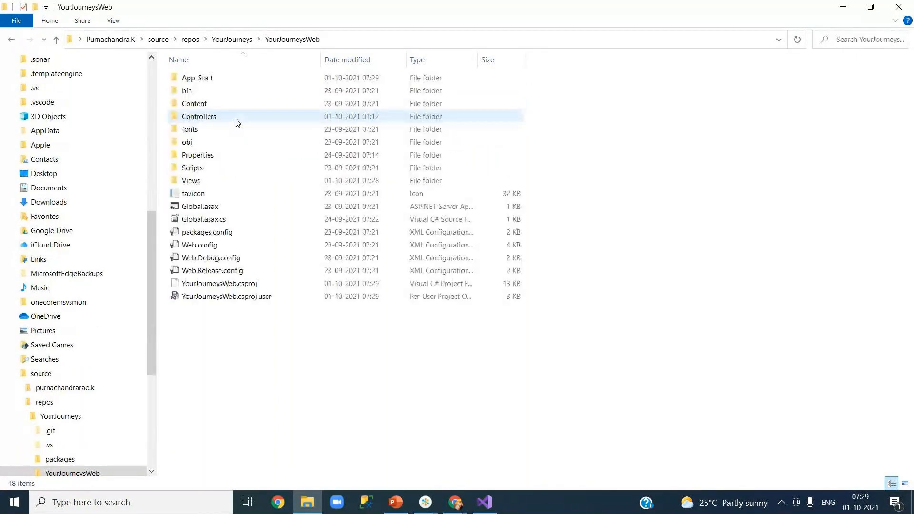
pyautogui.doubleClick(229, 93)
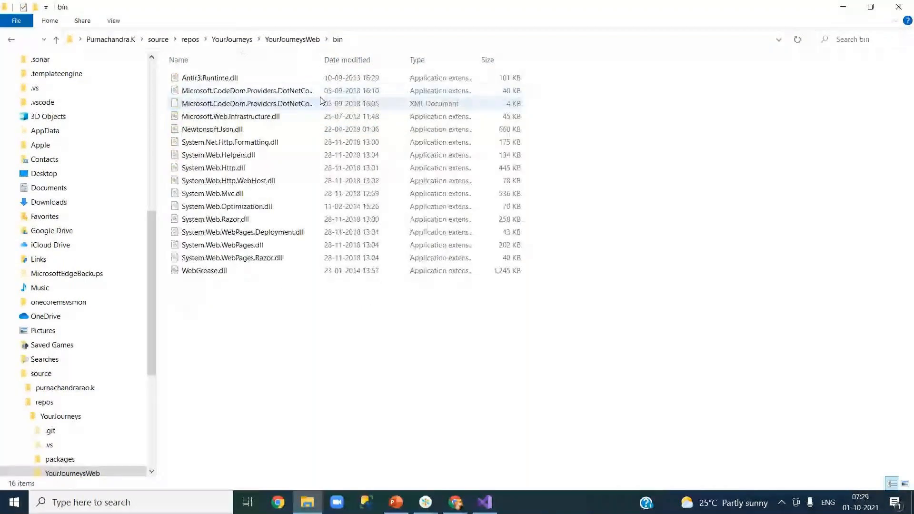
# - Switch to Visual Studio and build the YourJourneys solution
pyautogui.click(846, 8)
pyautogui.rightClick(705, 95)
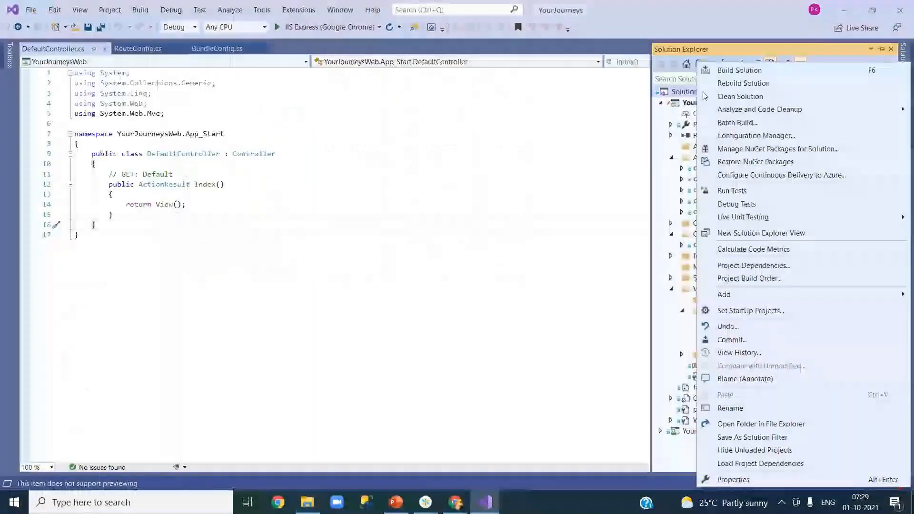
pyautogui.click(725, 72)
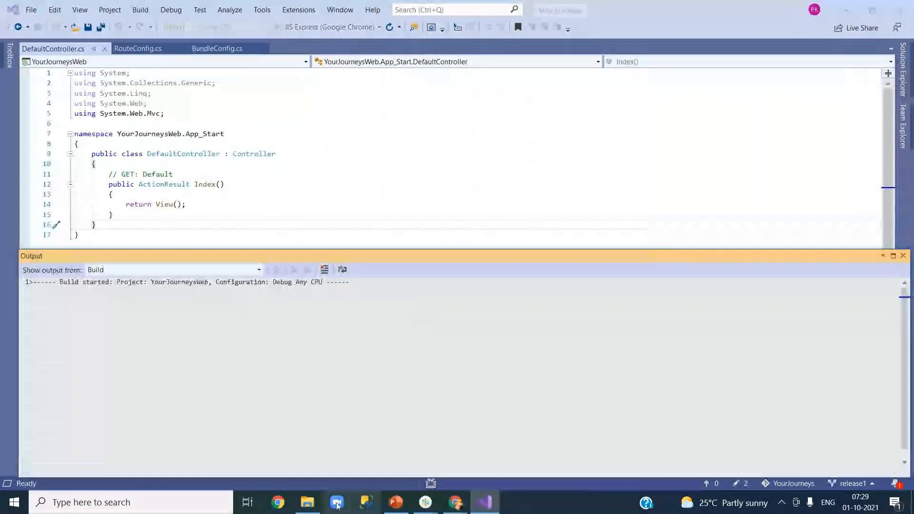
# - Switch to File Explorer to examine the built files in bin, then return to Visual Studio and close the build output
pyautogui.click(306, 505)
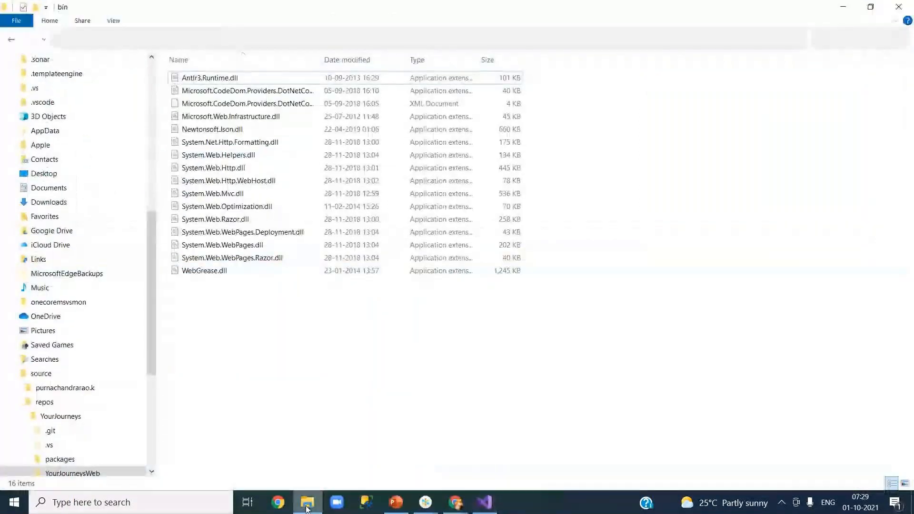
pyautogui.doubleClick(571, 13)
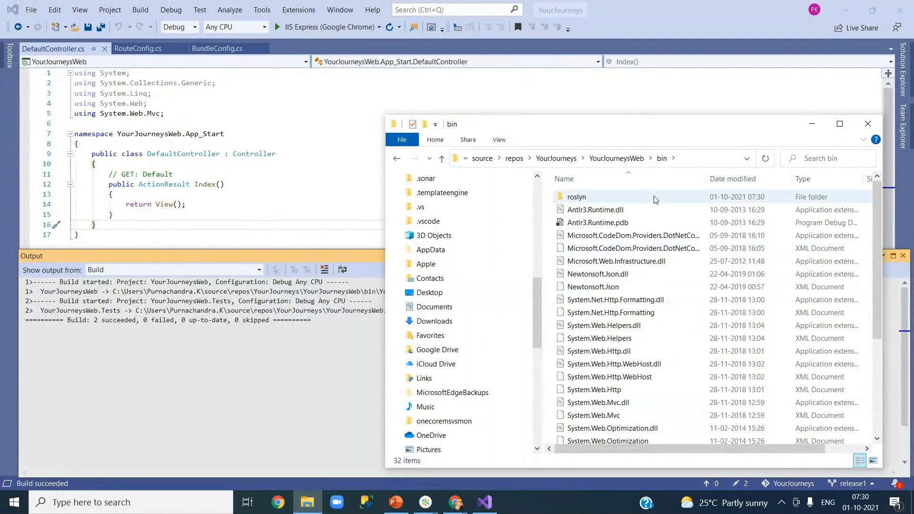
pyautogui.click(840, 124)
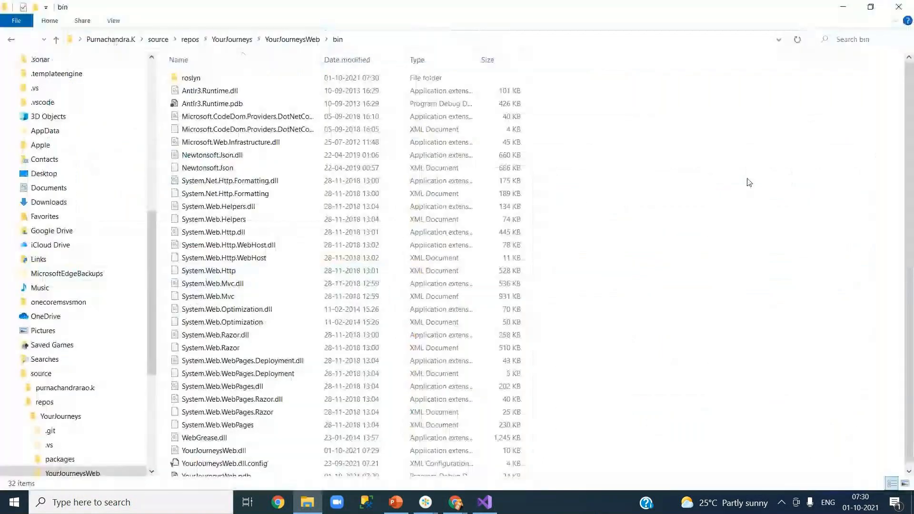
pyautogui.click(843, 7)
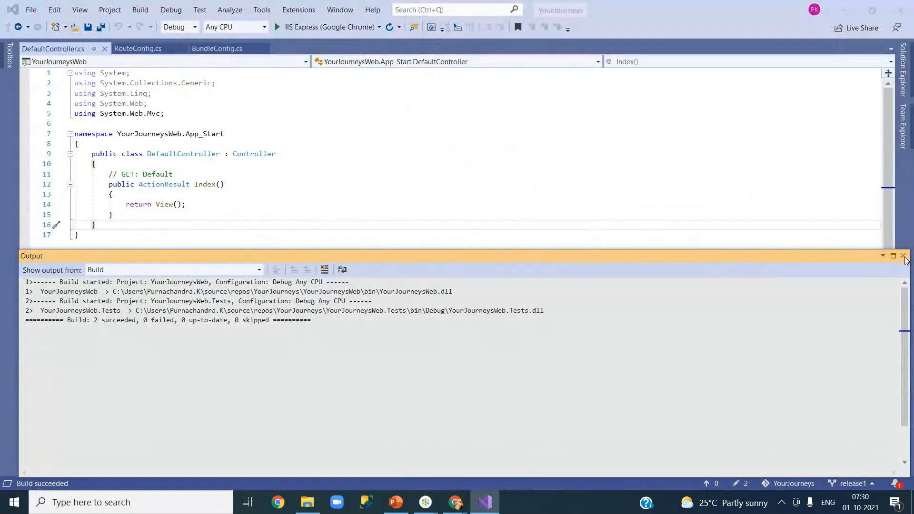
pyautogui.click(903, 256)
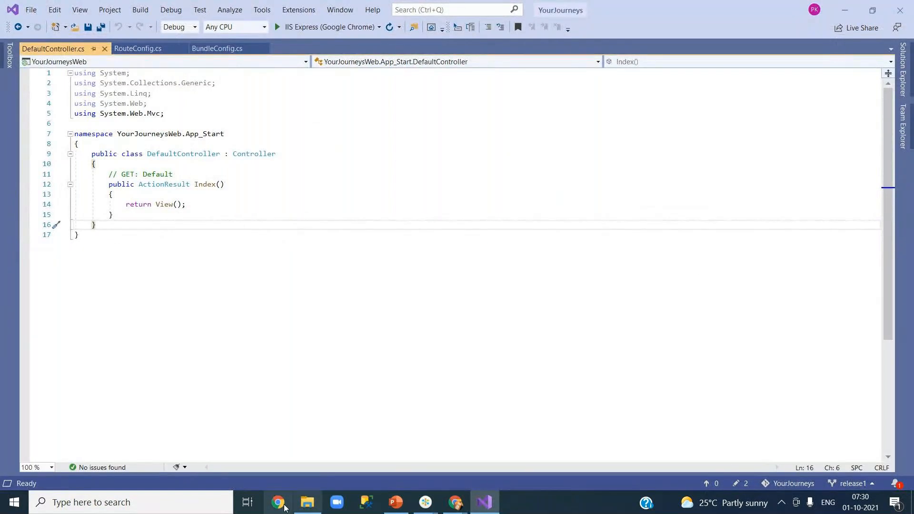
# - Expand Properties and References of YourJourneysWeb in the solution tree, examine the referenced assemblies, and collapse References
pyautogui.click(908, 84)
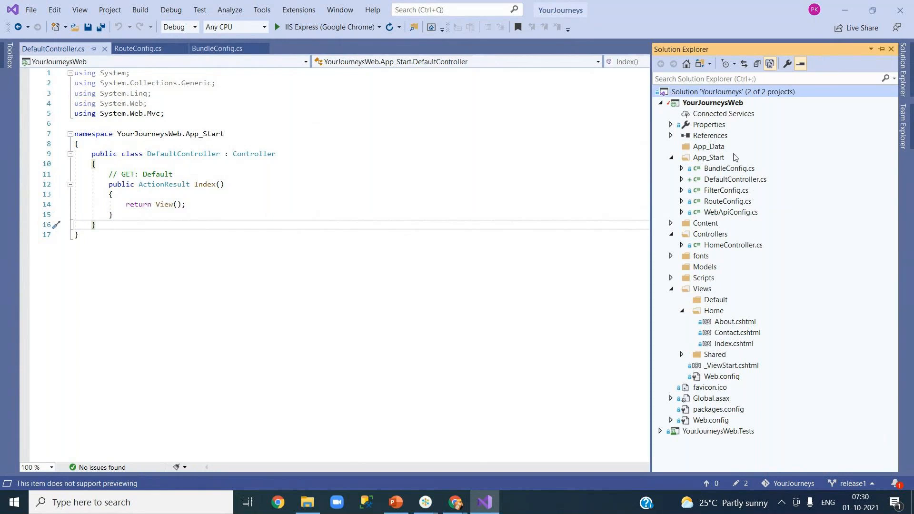
pyautogui.click(672, 125)
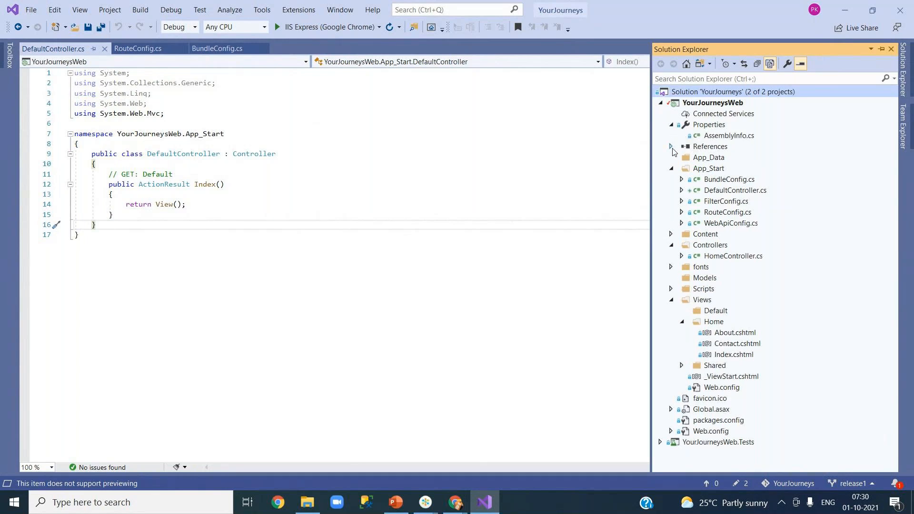
pyautogui.click(672, 147)
pyautogui.scroll(2, 670, 152)
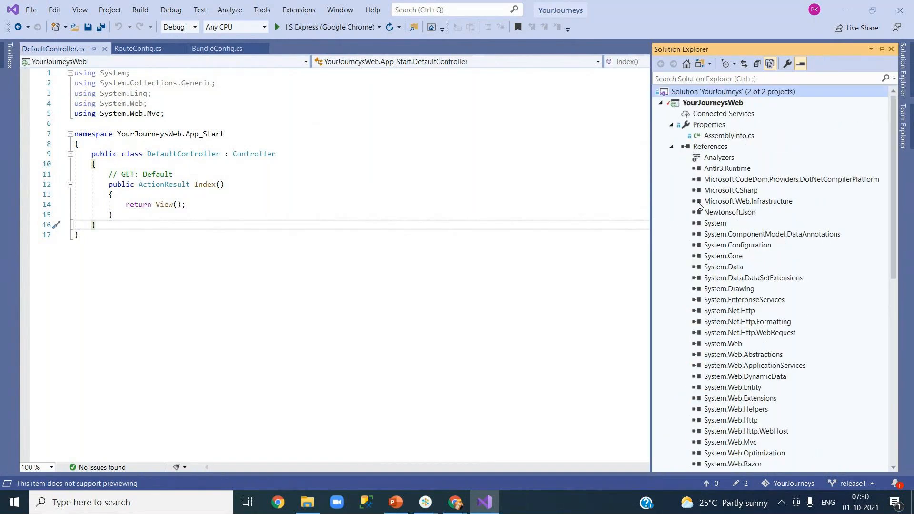
pyautogui.click(672, 147)
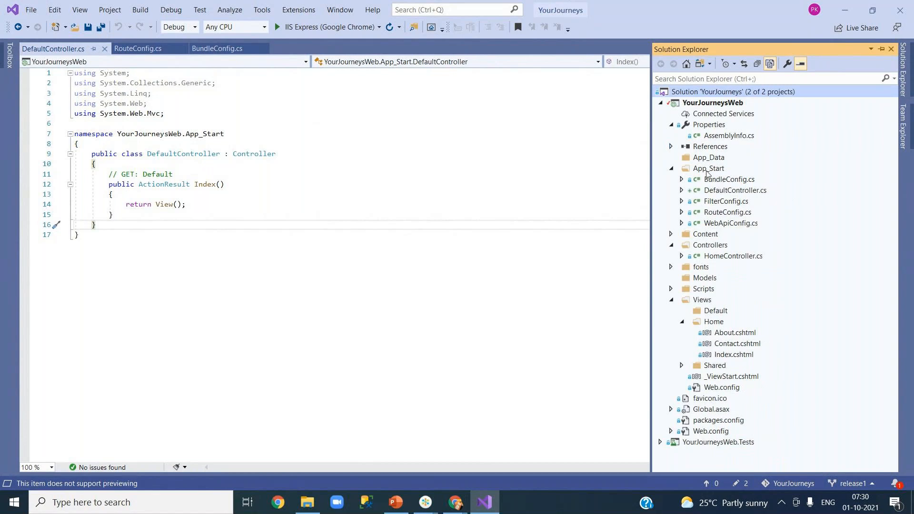
pyautogui.click(671, 147)
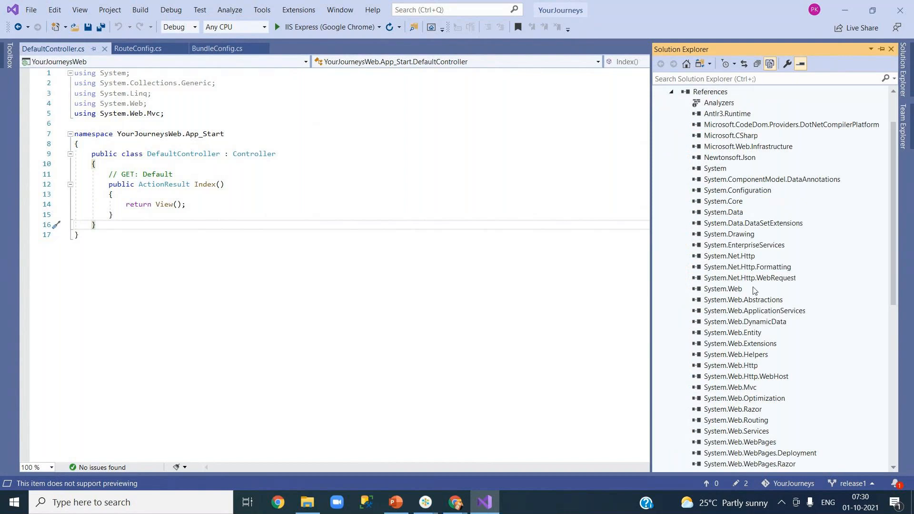
pyautogui.scroll(2, 753, 298)
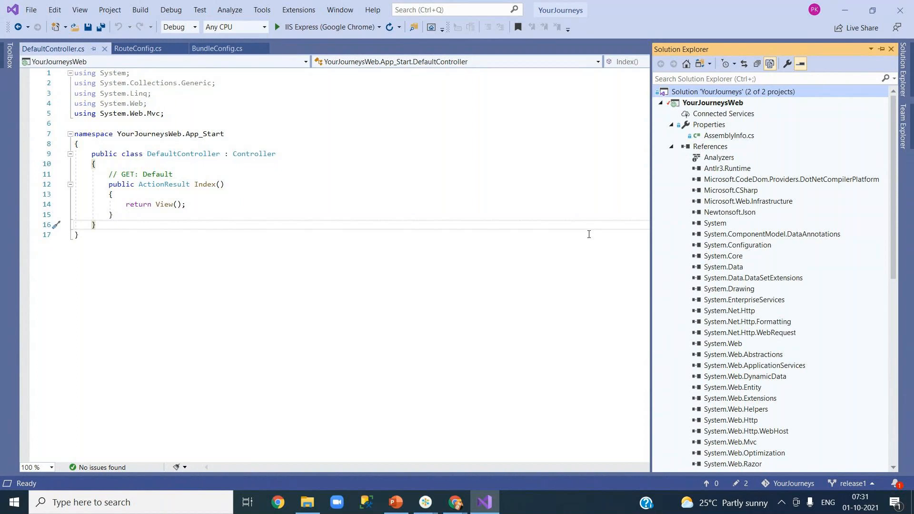
pyautogui.click(672, 146)
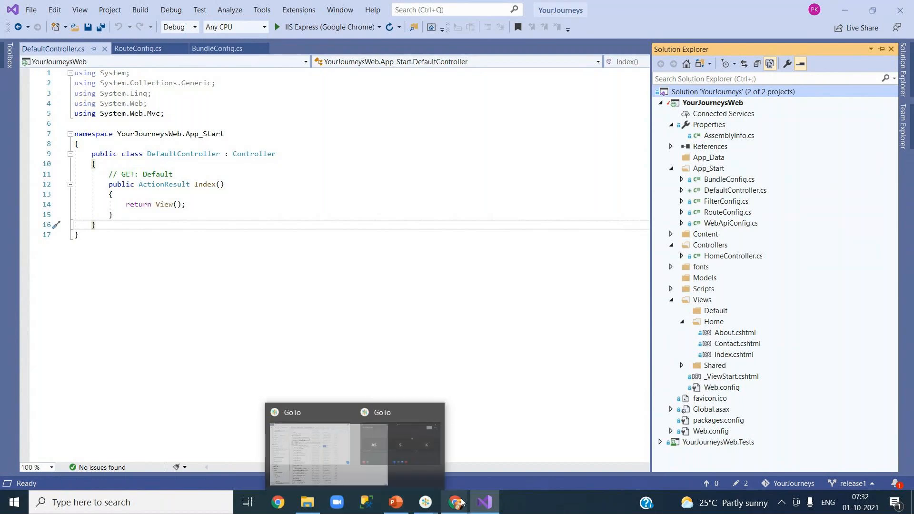
# - Switch to the .gitignore page in Chrome and examine the user-specific file rules, highlighting .rsuser and userosscache
pyautogui.click(391, 445)
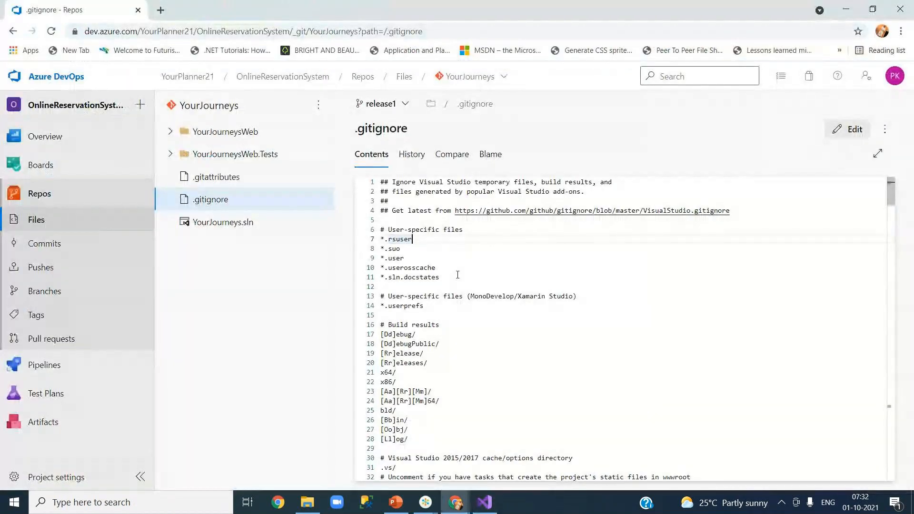
pyautogui.click(458, 276)
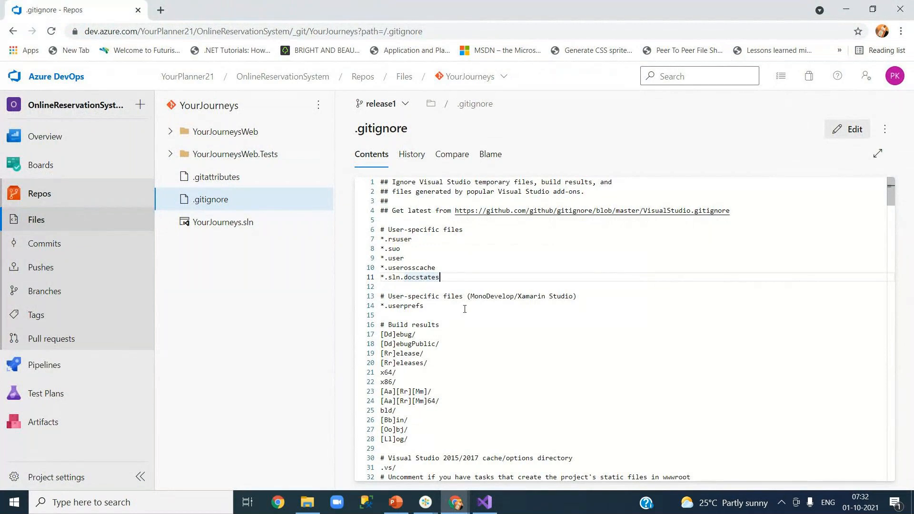
pyautogui.click(388, 234)
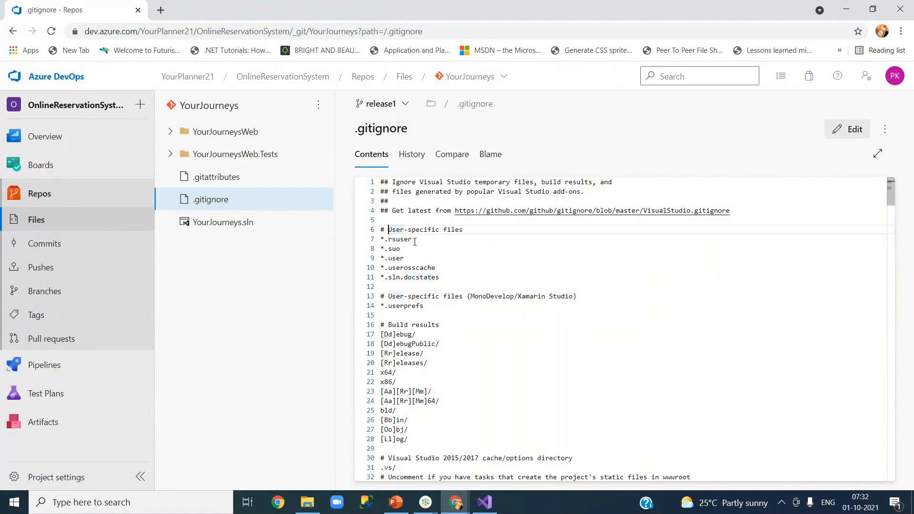
pyautogui.doubleClick(387, 240)
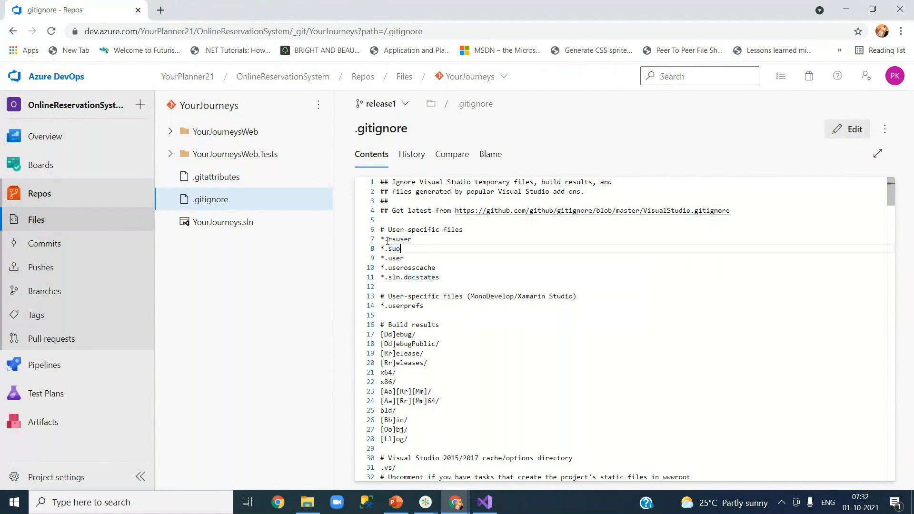
pyautogui.moveTo(385, 240); pyautogui.dragTo(409, 239)
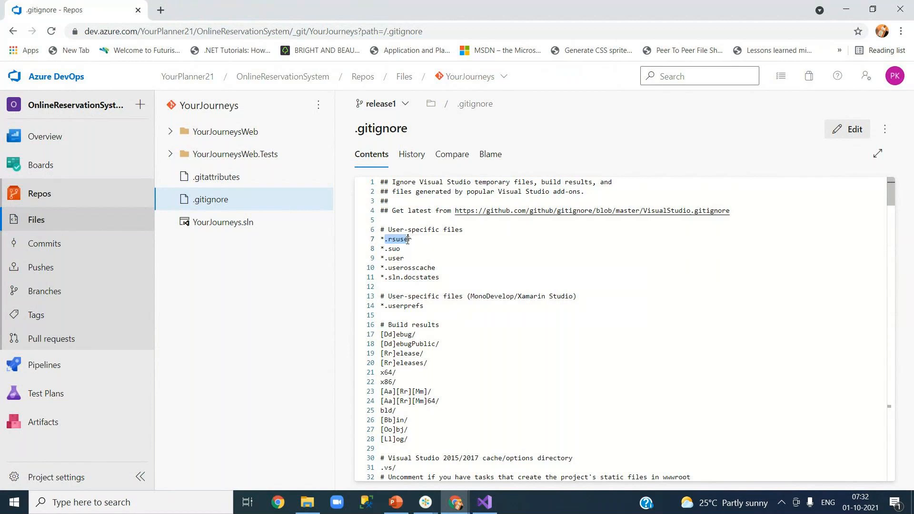
pyautogui.click(394, 268)
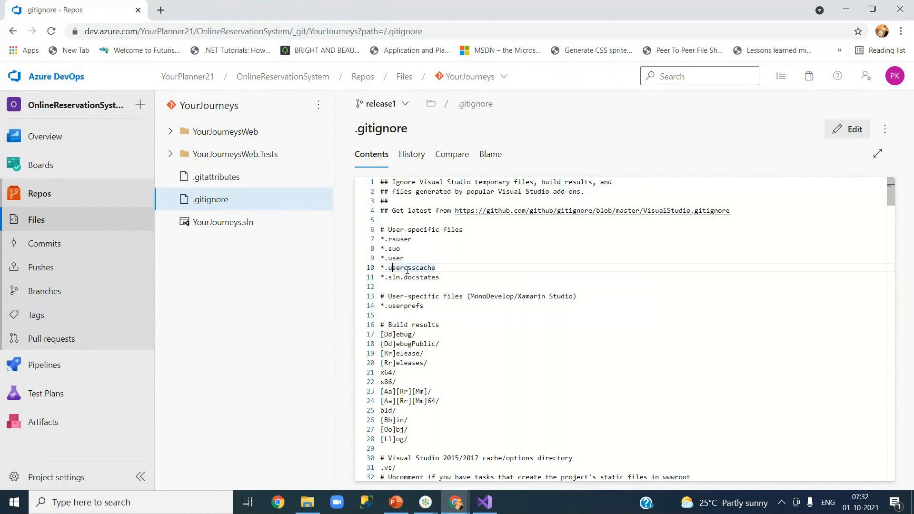
pyautogui.doubleClick(407, 269)
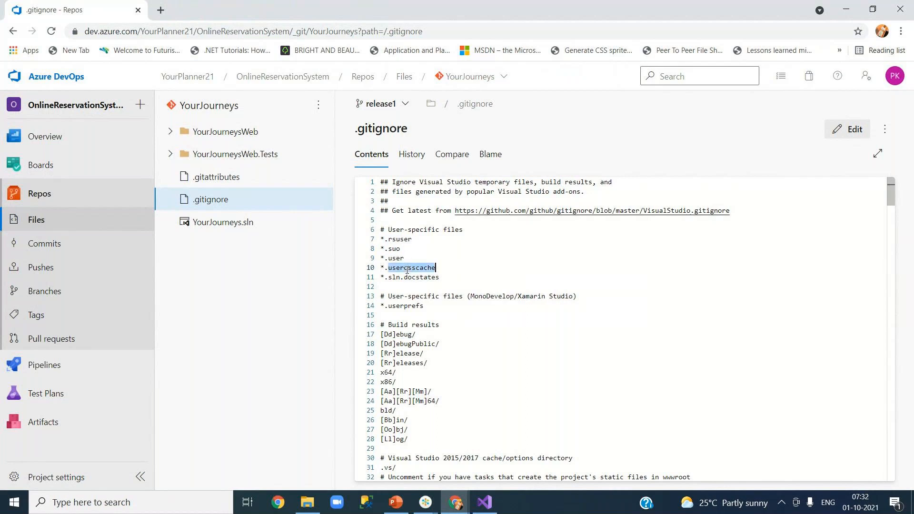
pyautogui.click(403, 307)
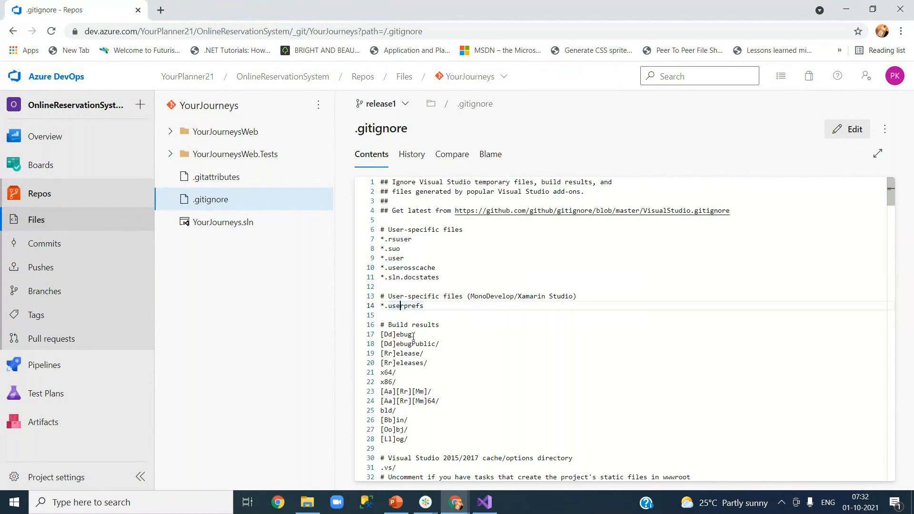
# - Examine the Debug and Release rules under Build results in .gitignore, highlighting the [Dd]ebug entry
pyautogui.moveTo(381, 335); pyautogui.dragTo(408, 334)
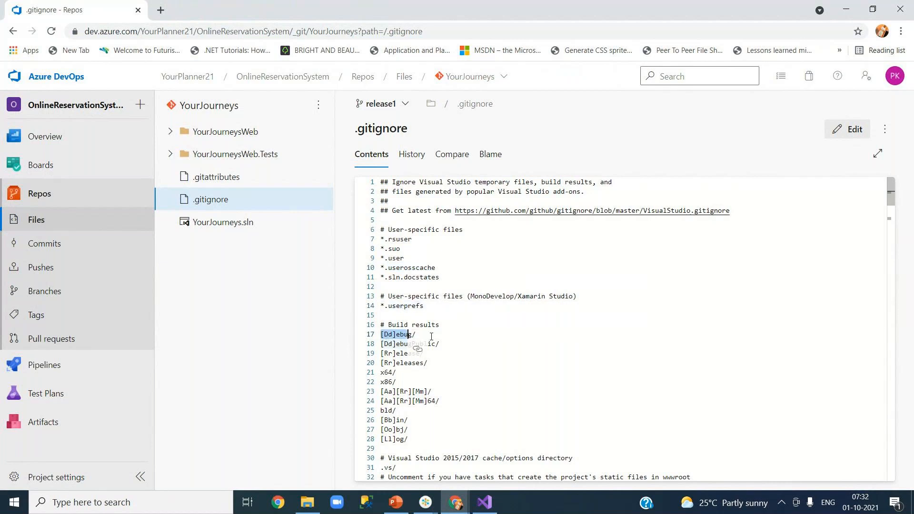
pyautogui.click(454, 343)
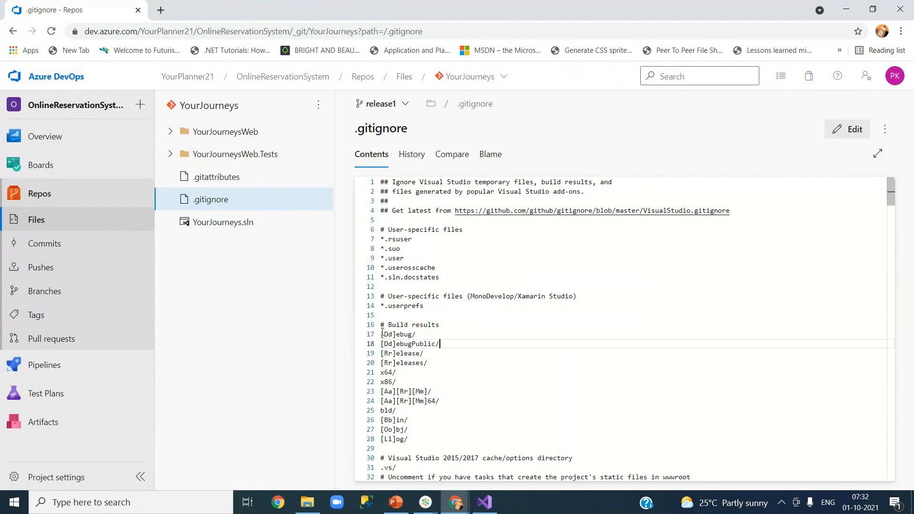
pyautogui.click(408, 354)
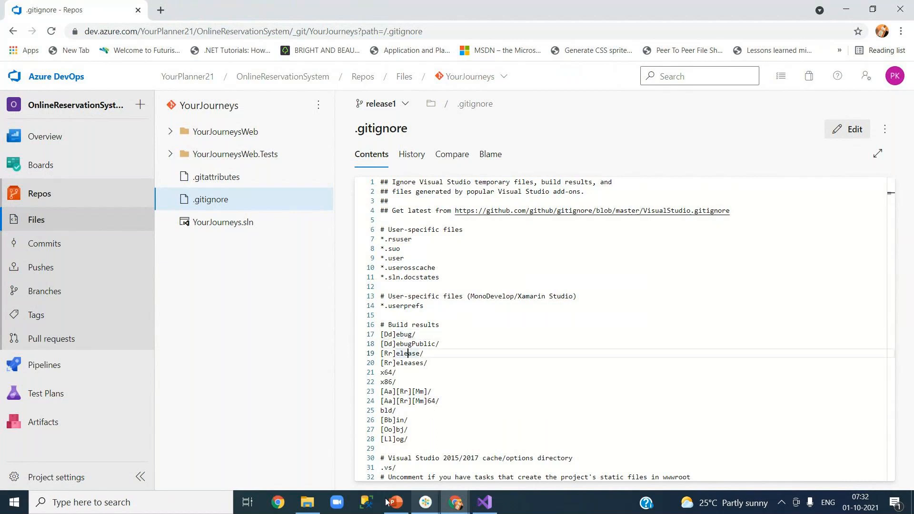
# - Switch to File Explorer, open YourJourneysWeb's obj\Debug folder, fit the Name column to its contents, and select YourJourneysWeb.dll
pyautogui.click(307, 504)
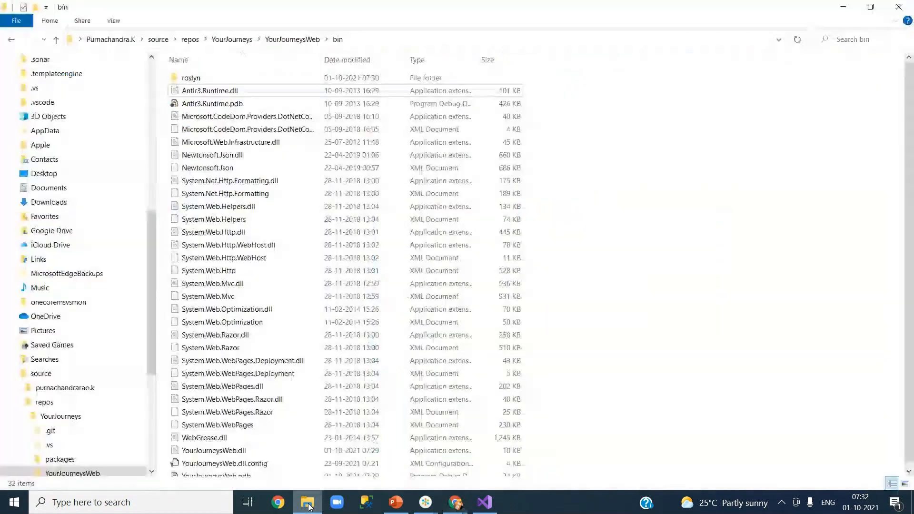
pyautogui.click(285, 40)
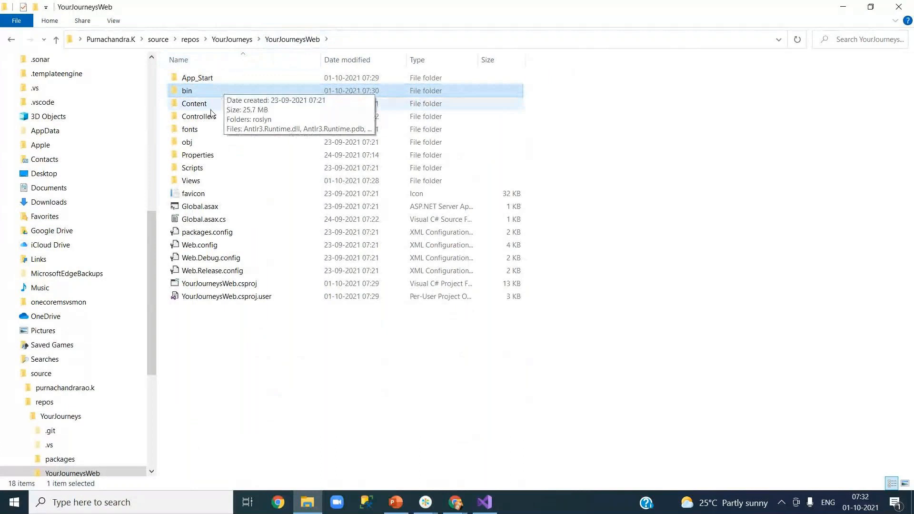
pyautogui.doubleClick(201, 143)
pyautogui.doubleClick(201, 80)
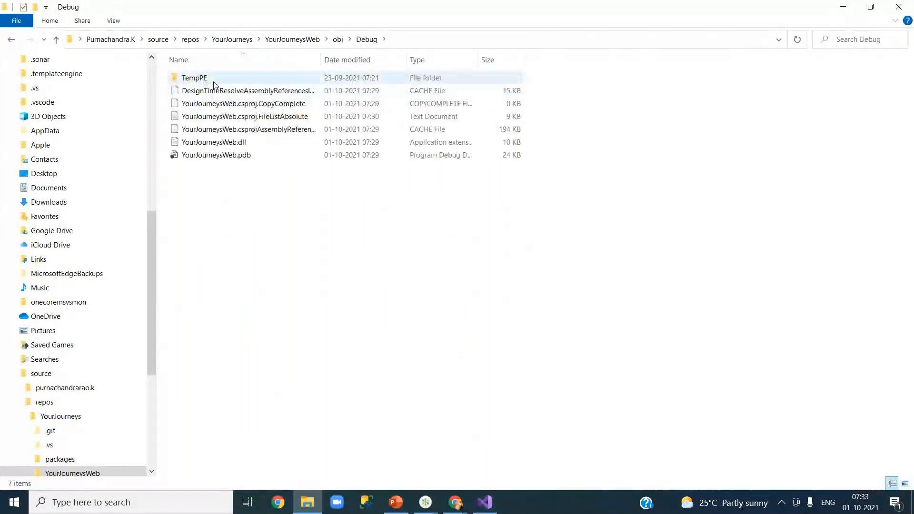
pyautogui.doubleClick(215, 80)
pyautogui.click(367, 40)
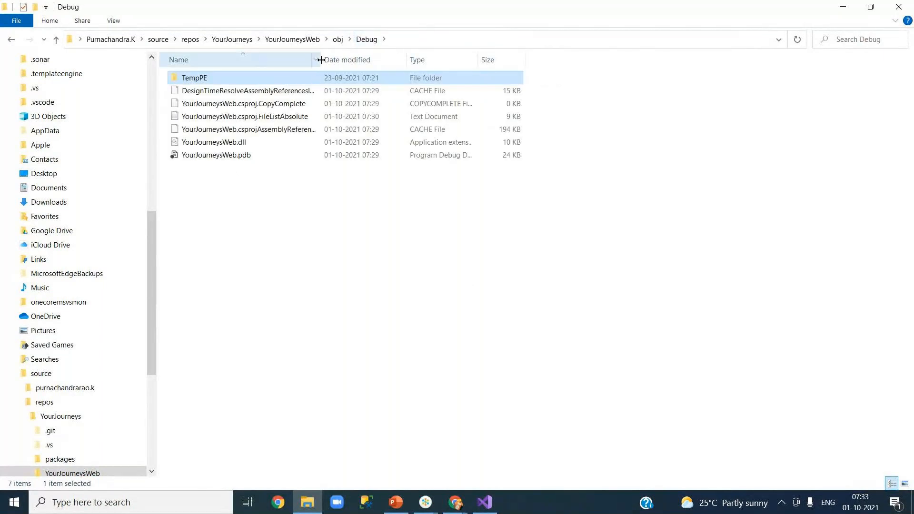
pyautogui.doubleClick(321, 60)
pyautogui.click(226, 142)
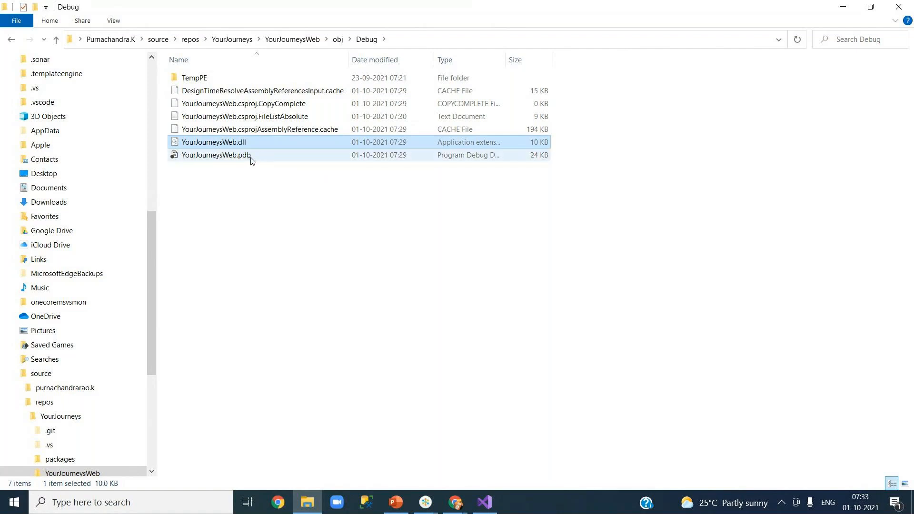
# - Return to the YourJourneysWeb folder and open bin to examine its assemblies
pyautogui.click(339, 41)
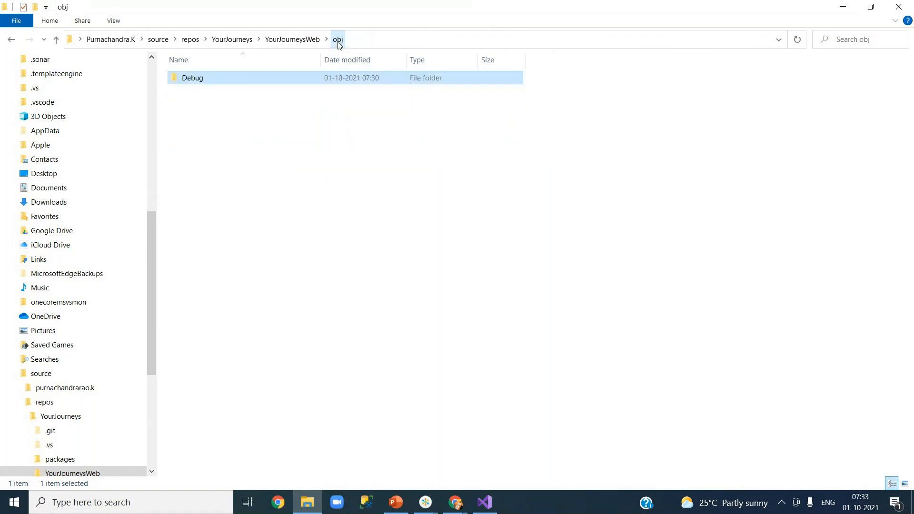
pyautogui.click(304, 42)
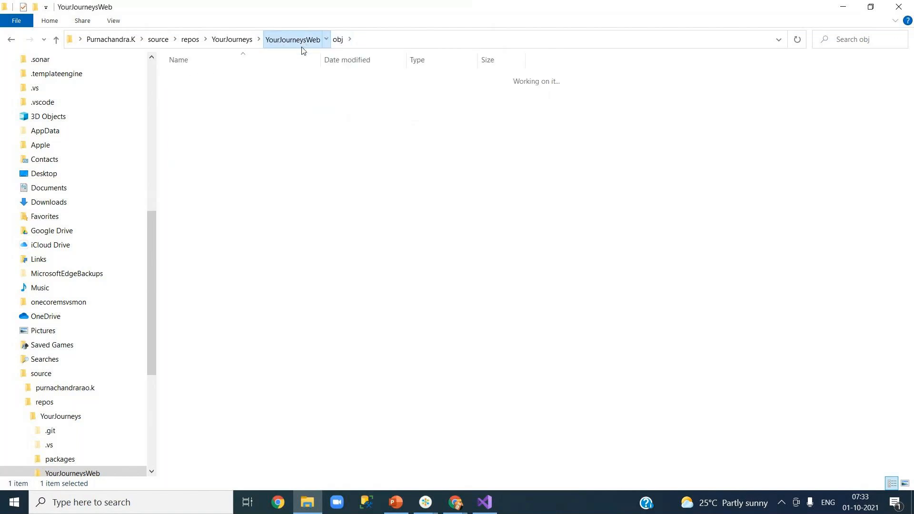
pyautogui.doubleClick(220, 91)
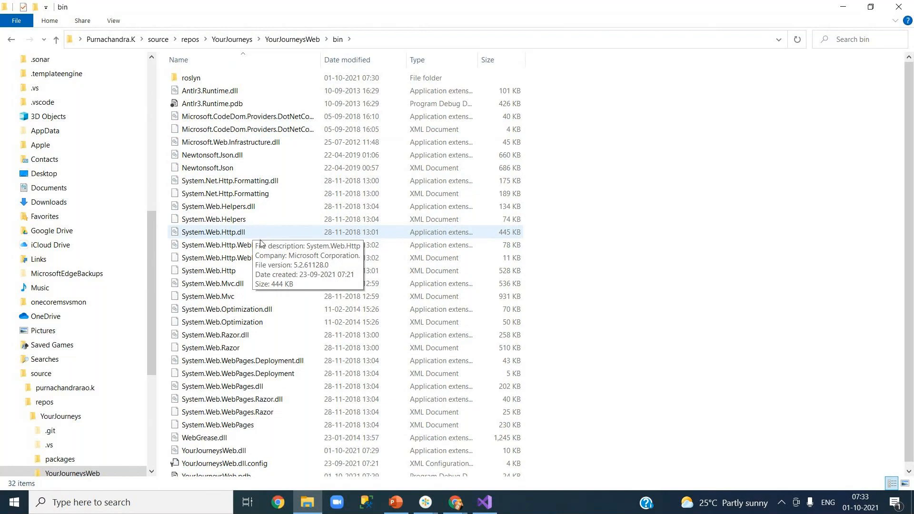
# - Switch to the .gitignore page in Chrome and review the Debug and Release rules under Build results, highlighting [Dd]ebug/
pyautogui.click(457, 503)
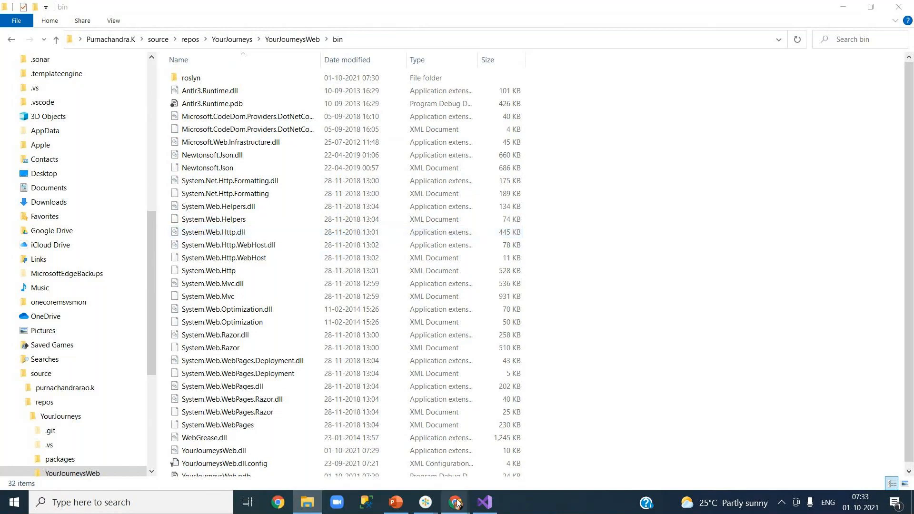
pyautogui.click(404, 452)
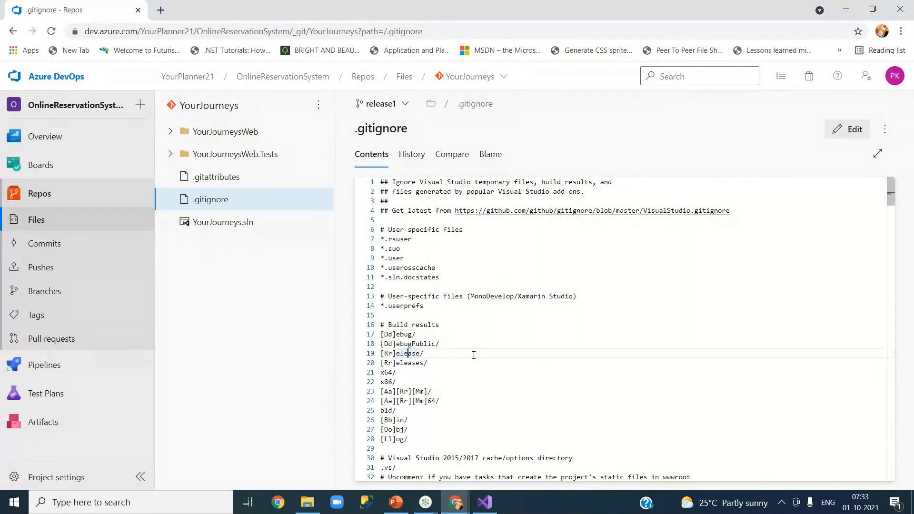
pyautogui.moveTo(417, 334); pyautogui.dragTo(386, 334)
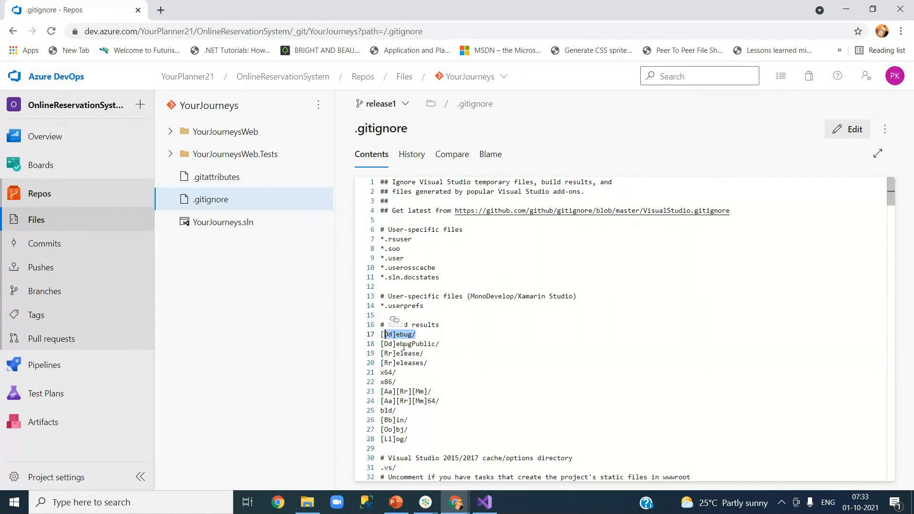
pyautogui.click(404, 345)
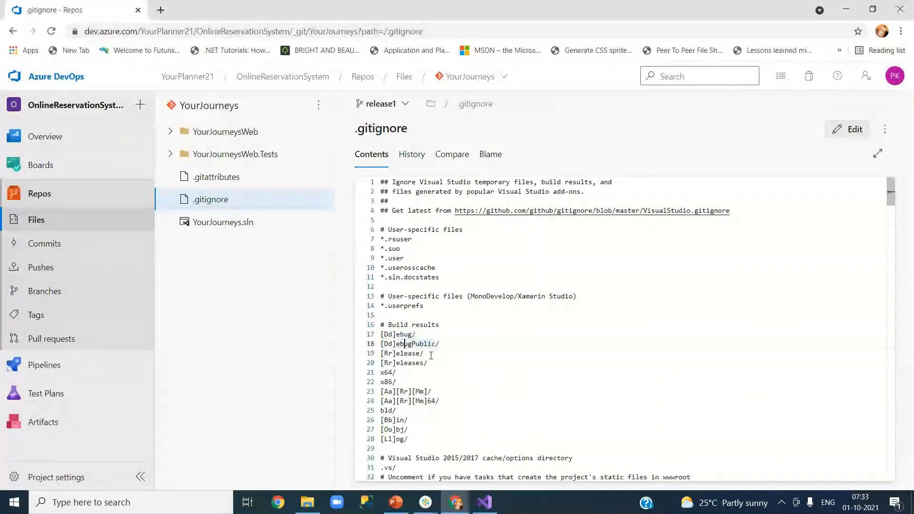
pyautogui.click(388, 334)
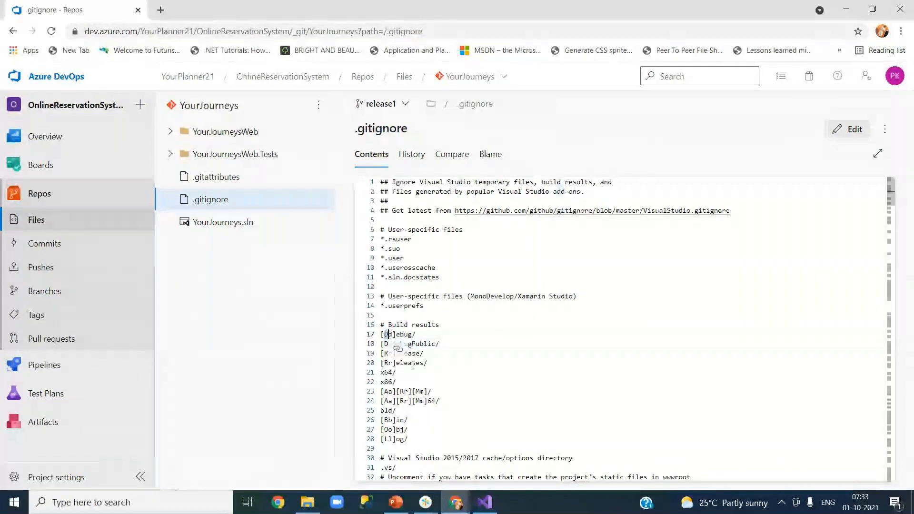
pyautogui.click(453, 362)
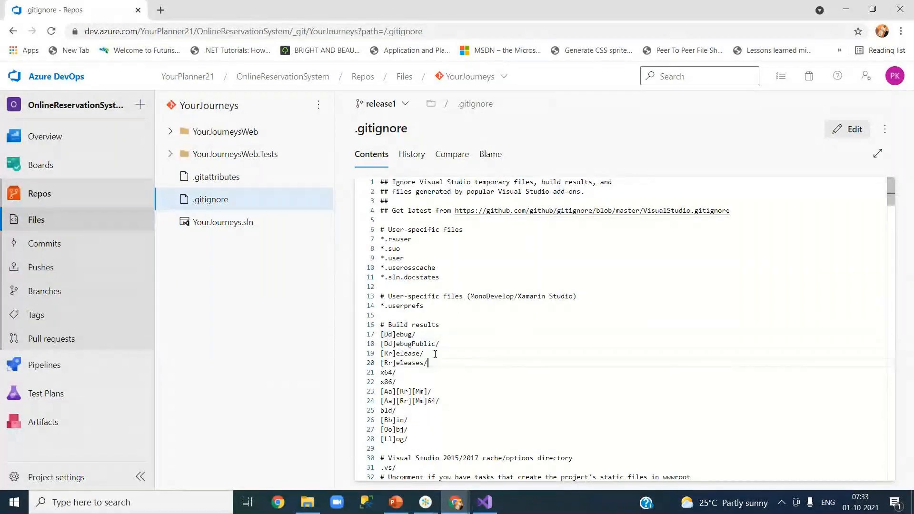
# - Examine the [Bb]in/ and [Oo]bj/ rules in .gitignore and compare them with the local bin folder in File Explorer, then minimize File Explorer
pyautogui.scroll(-2, 413, 341)
pyautogui.click(413, 347)
pyautogui.moveTo(412, 346)
pyautogui.mouseDown()
pyautogui.moveTo(382, 347)
pyautogui.moveTo(413, 360)
pyautogui.mouseUp()
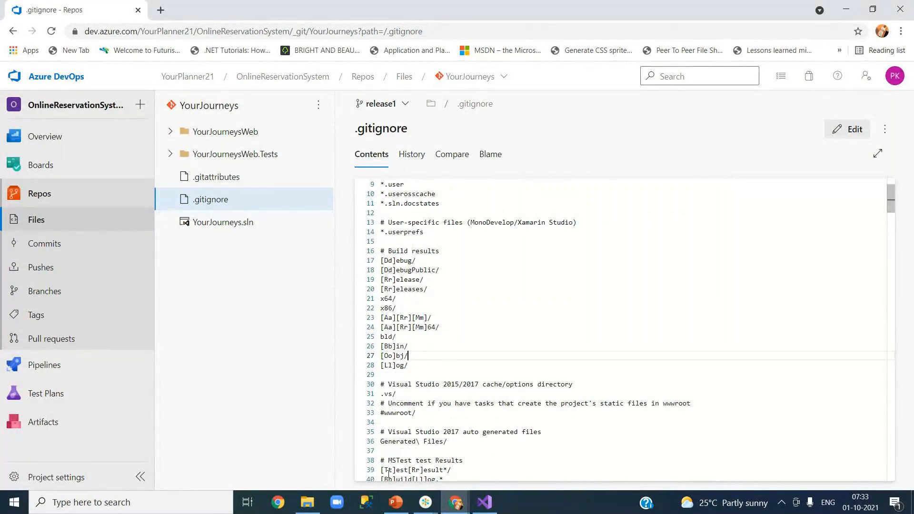
pyautogui.click(306, 503)
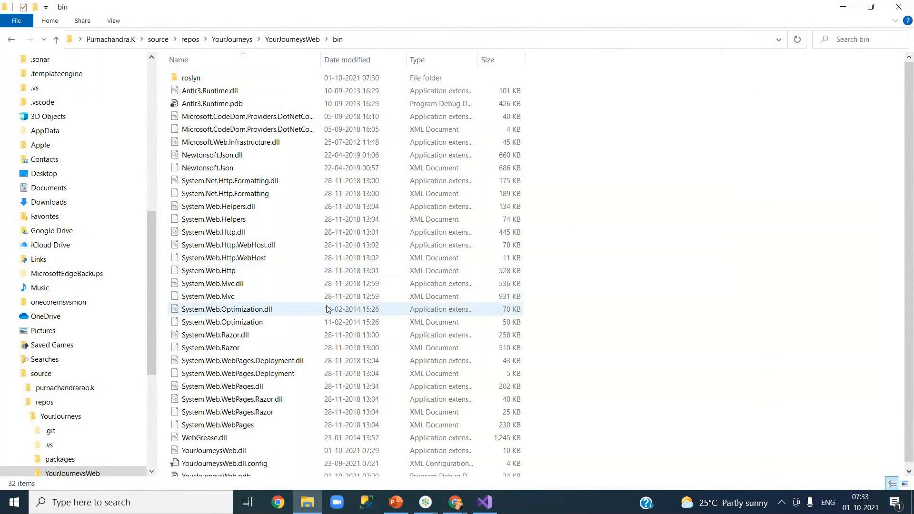
pyautogui.click(842, 8)
# - Examine the Visual Studio cache, auto-generated file and test result rules in .gitignore, highlighting the two NUNIT entries
pyautogui.scroll(-3, 504, 383)
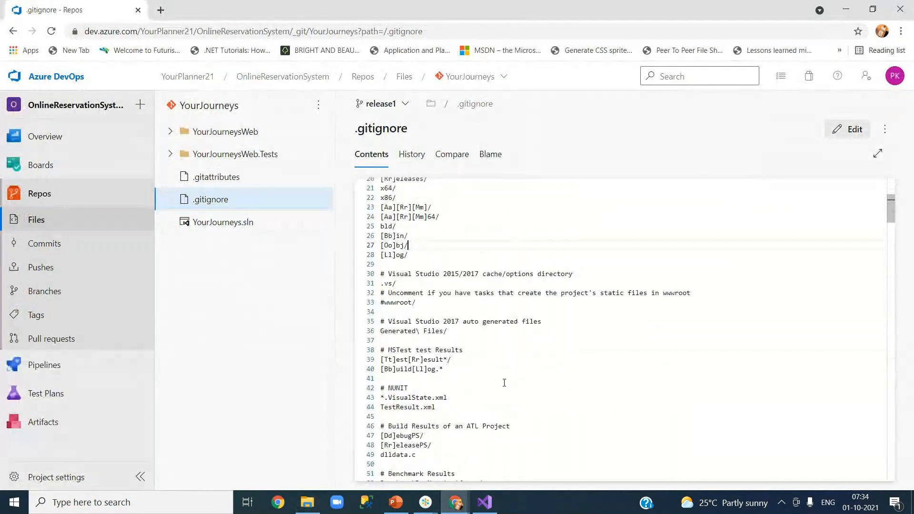
pyautogui.scroll(-1, 504, 382)
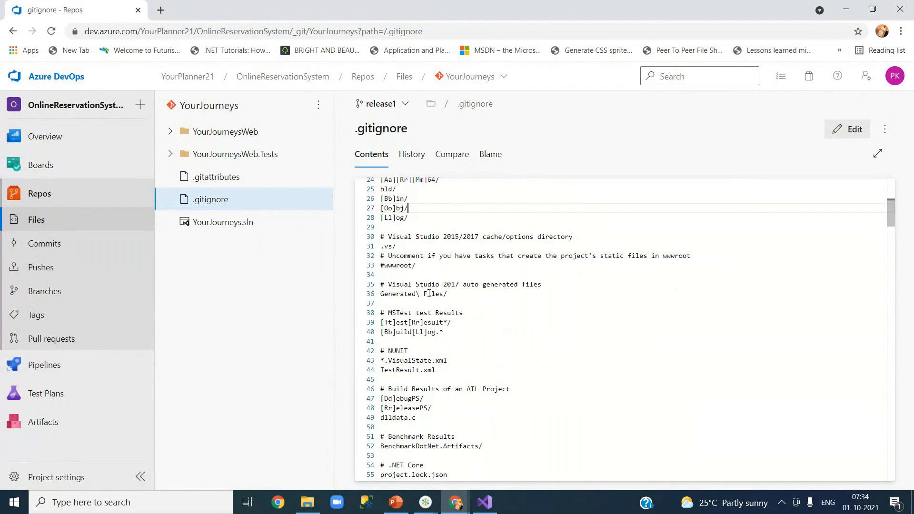
pyautogui.click(421, 275)
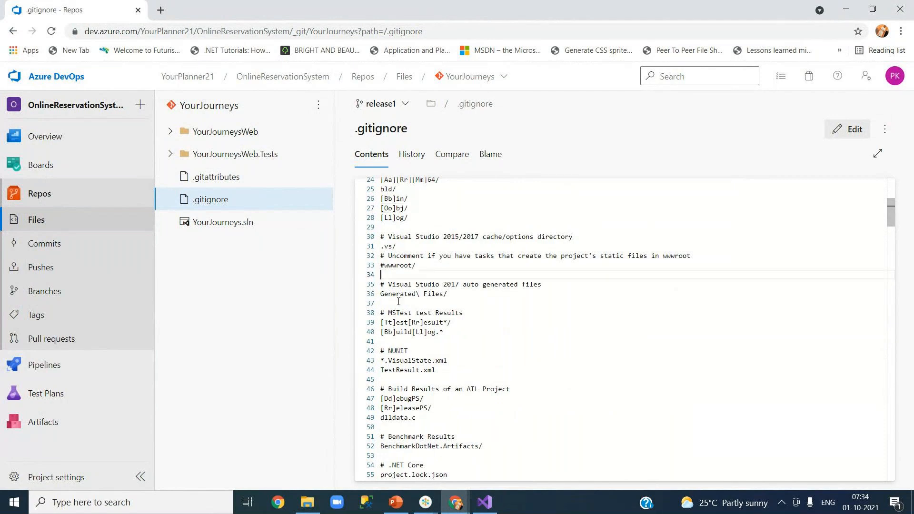
pyautogui.scroll(-3, 400, 332)
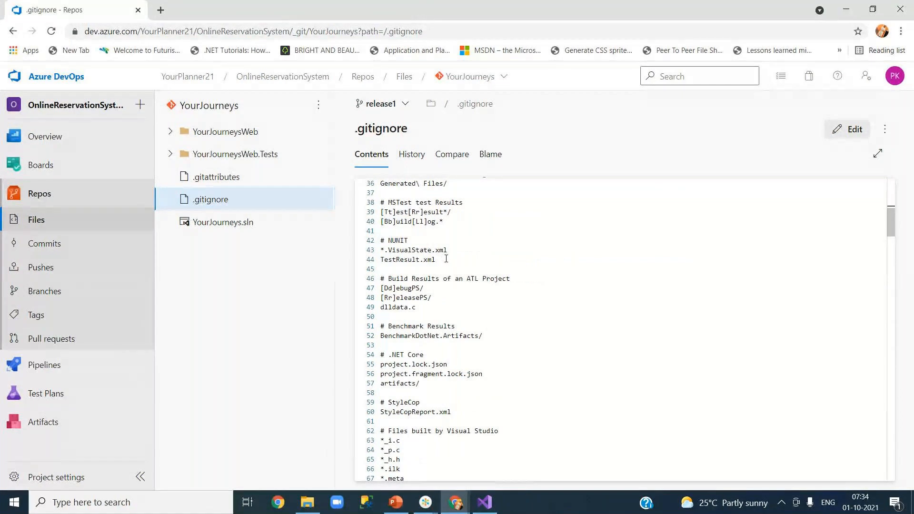
pyautogui.moveTo(443, 262); pyautogui.dragTo(381, 251)
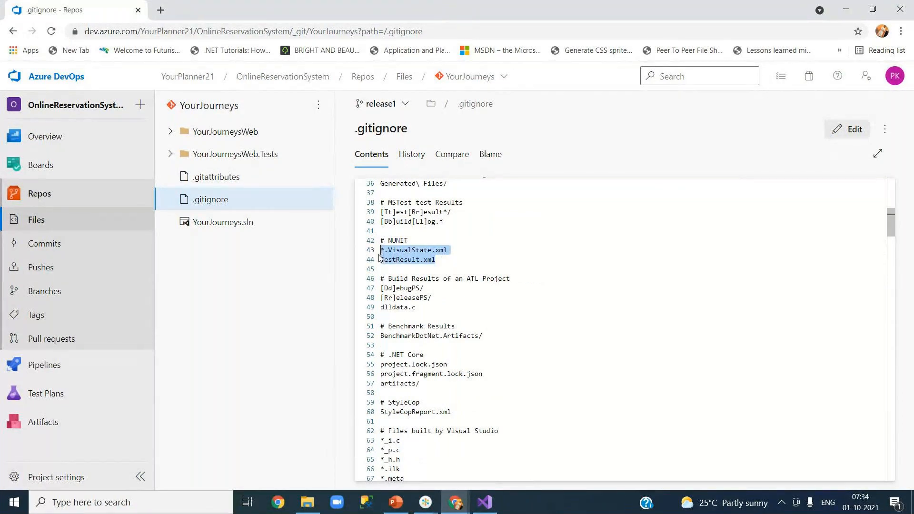
pyautogui.click(448, 261)
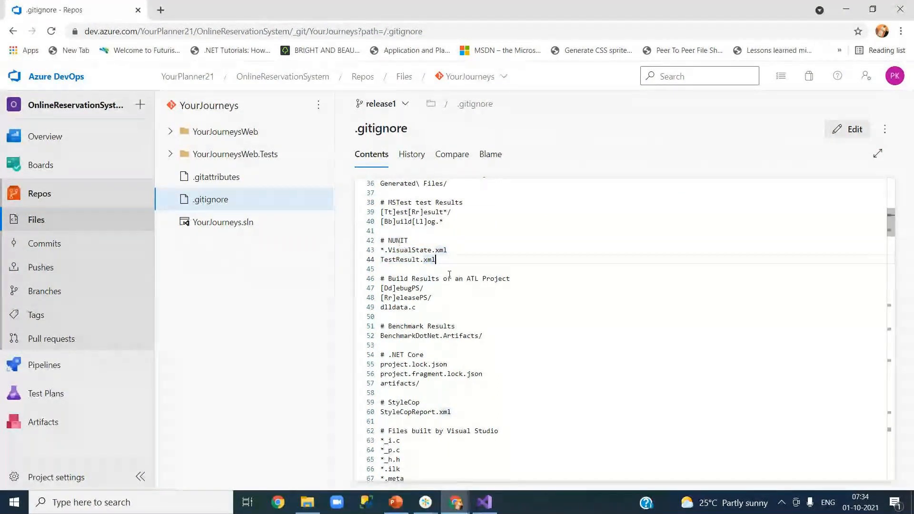
pyautogui.scroll(1, 450, 275)
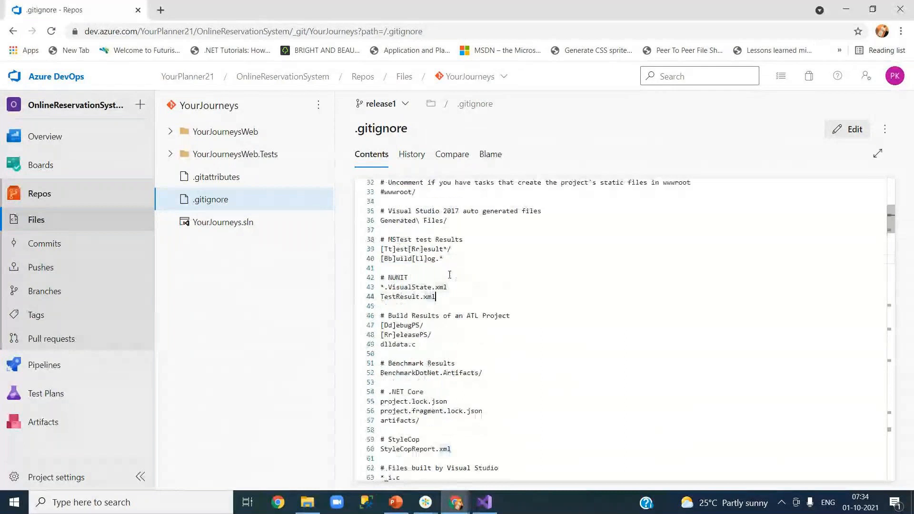
pyautogui.click(446, 299)
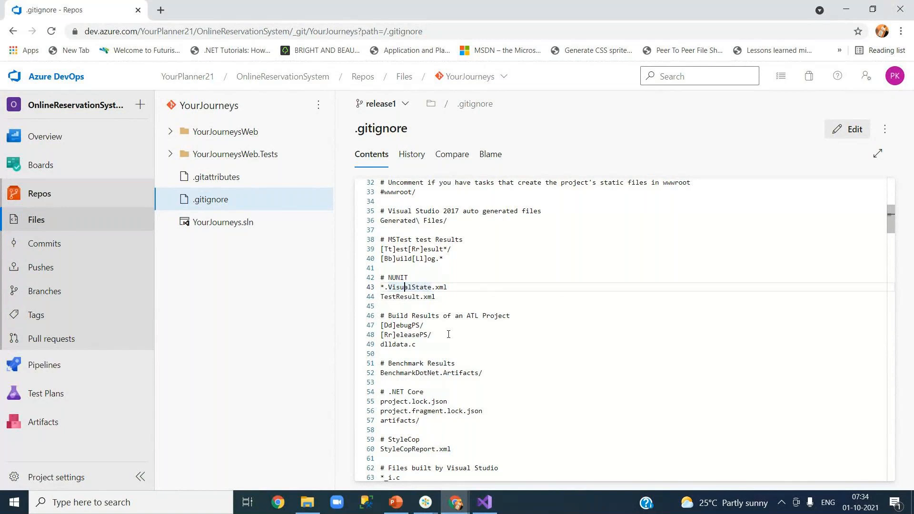
# - Examine the rules under Files built by Visual Studio in .gitignore, highlighting the entries from *.obj to *.rsp
pyautogui.scroll(-3, 409, 289)
pyautogui.scroll(-2, 449, 336)
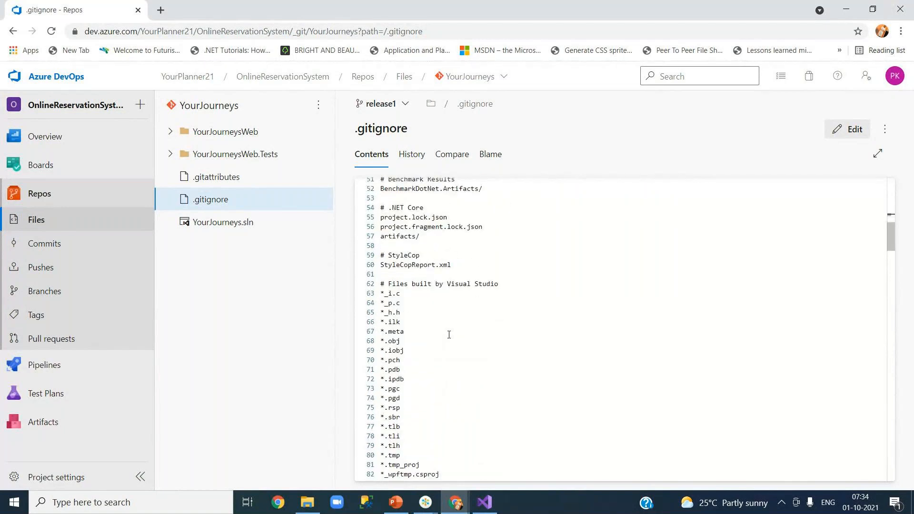
pyautogui.scroll(-2, 449, 335)
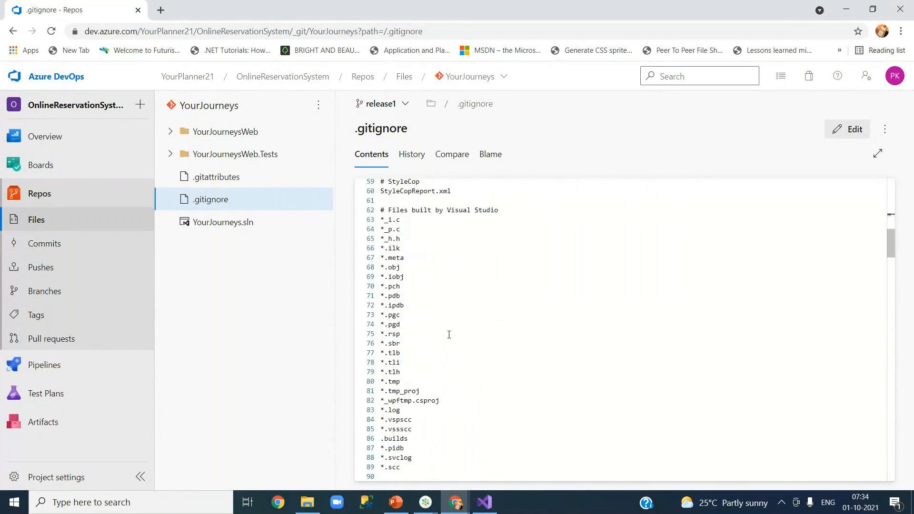
pyautogui.scroll(-1, 449, 334)
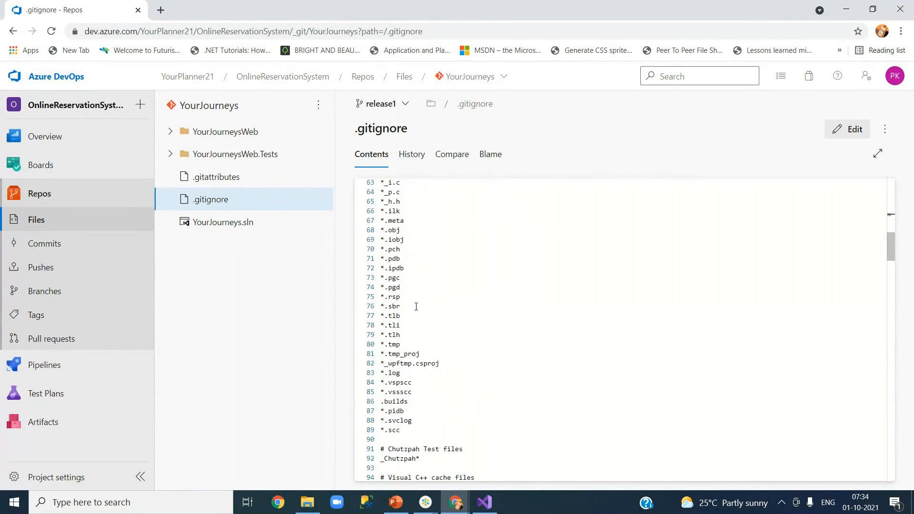
pyautogui.moveTo(409, 299); pyautogui.dragTo(382, 231)
pyautogui.click(477, 322)
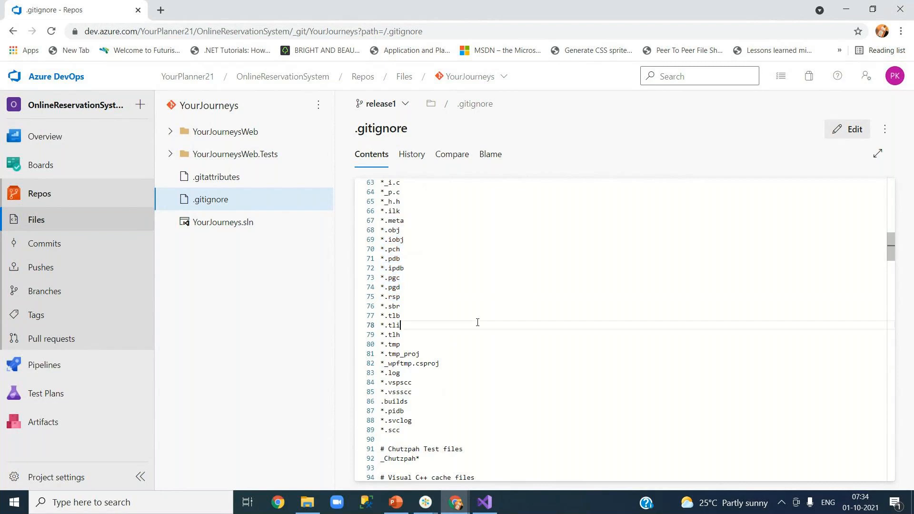
# - Skim the remaining .gitignore rules, from the Visual C++ cache files through to the BizTalk build output section
pyautogui.scroll(-5, 478, 323)
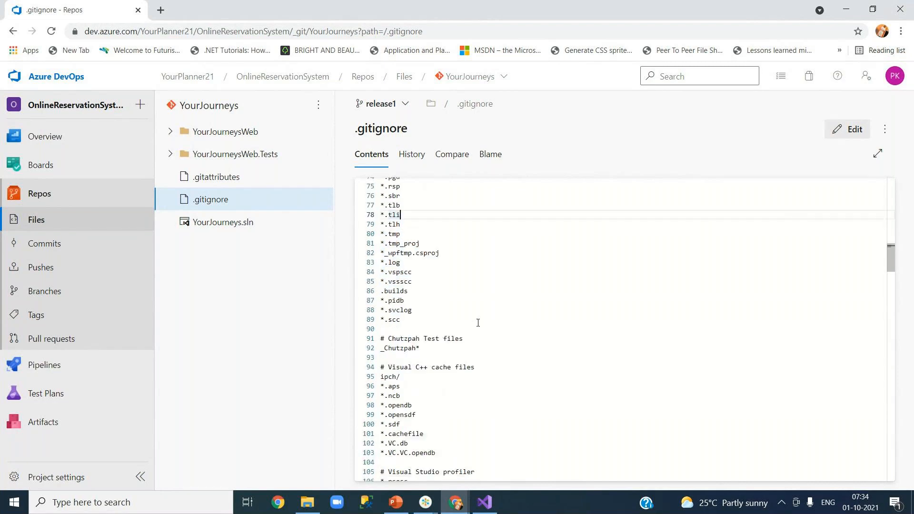
pyautogui.scroll(-4, 478, 323)
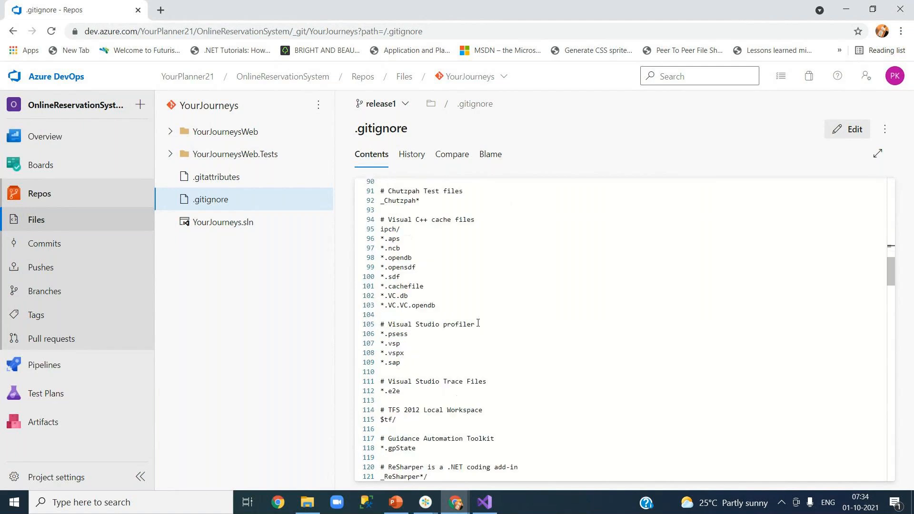
pyautogui.scroll(-3, 478, 322)
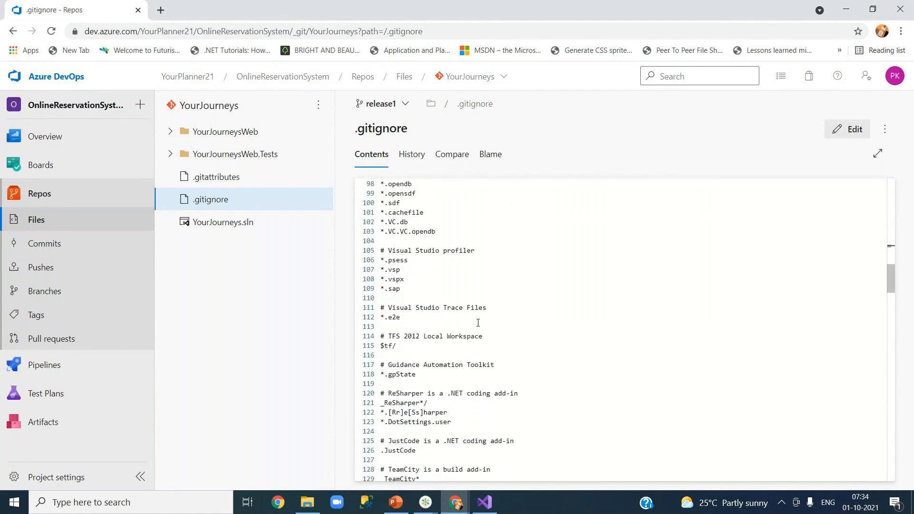
pyautogui.scroll(-6, 478, 322)
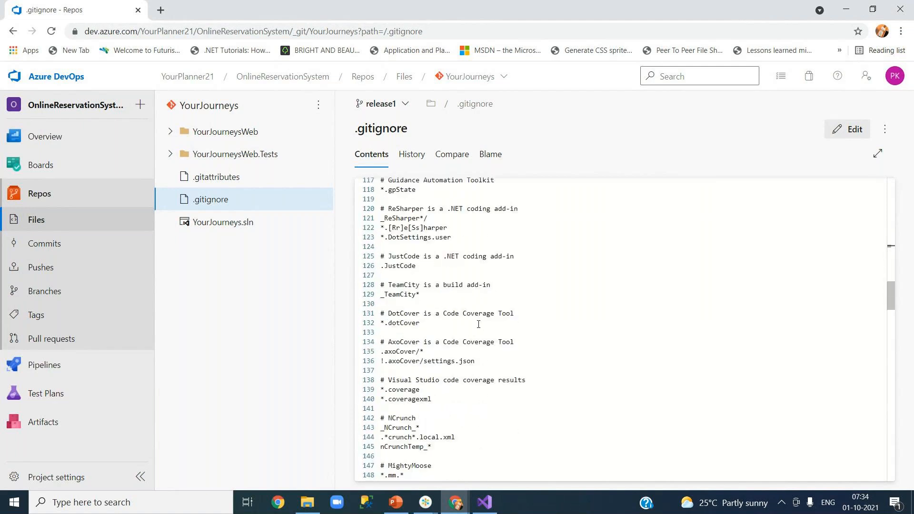
pyautogui.scroll(-9, 479, 326)
pyautogui.scroll(-20, 479, 326)
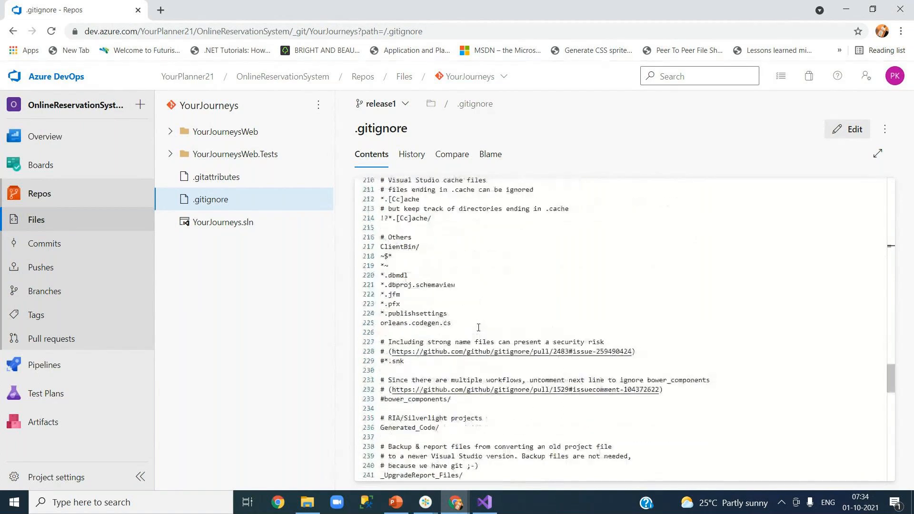
pyautogui.scroll(-15, 478, 328)
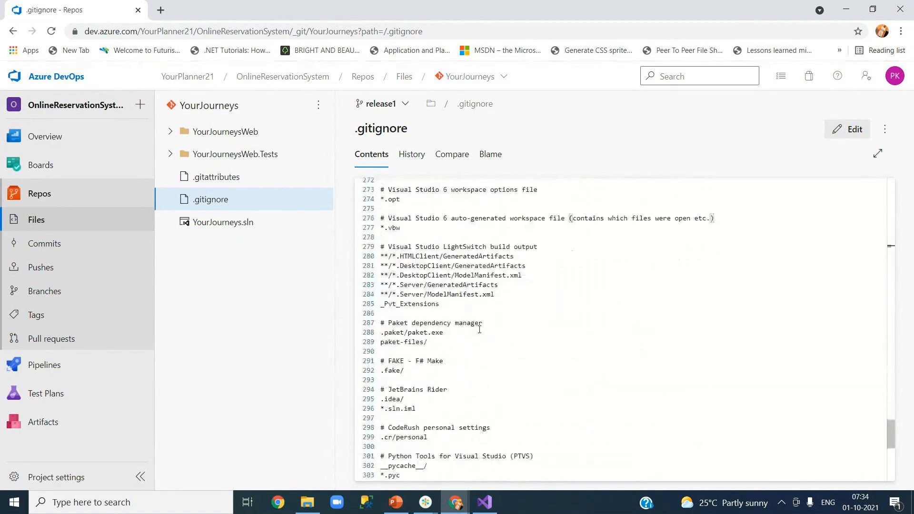
pyautogui.scroll(-5, 480, 330)
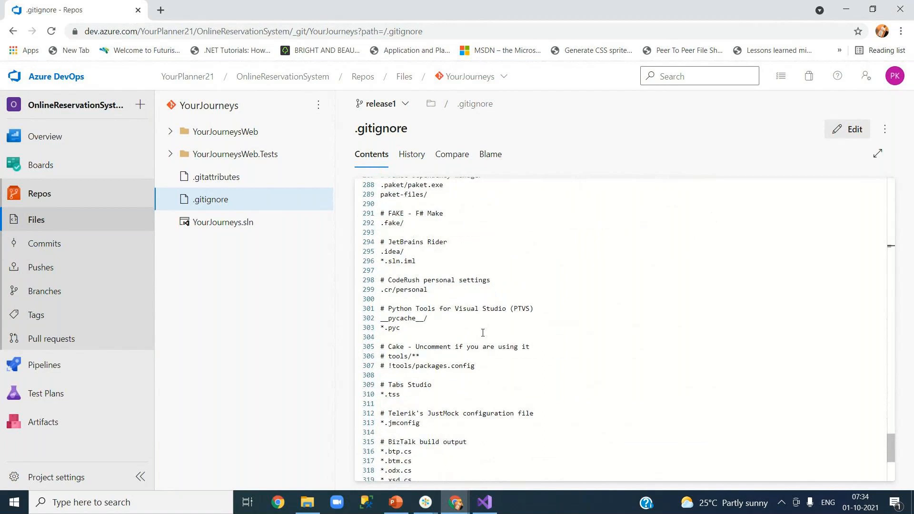
# - Switch to Visual Studio and try to add a folder named documentation under App_Data in YourJourneysWeb
pyautogui.click(485, 503)
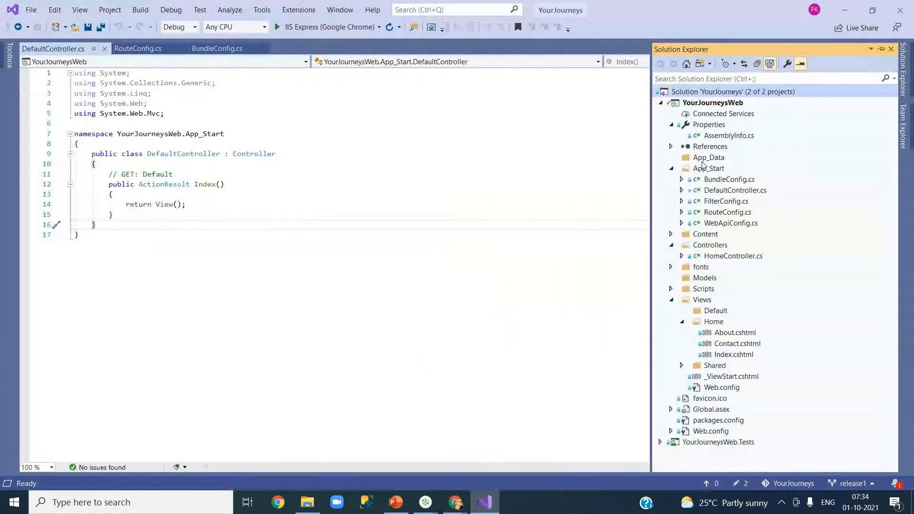
pyautogui.click(722, 158)
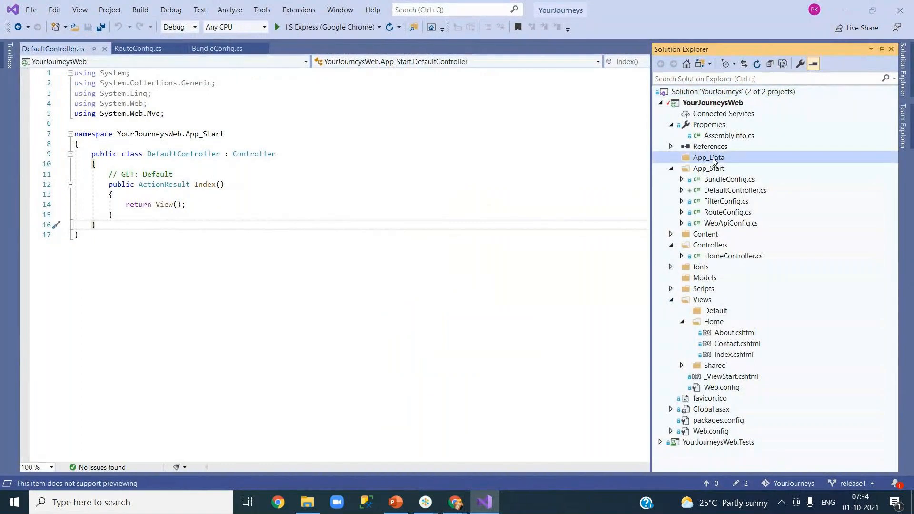
pyautogui.rightClick(712, 161)
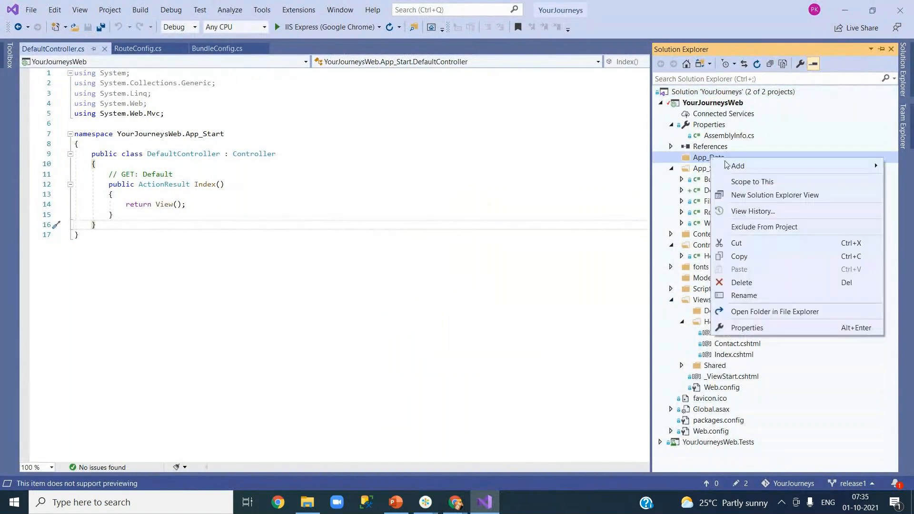
pyautogui.moveTo(748, 167)
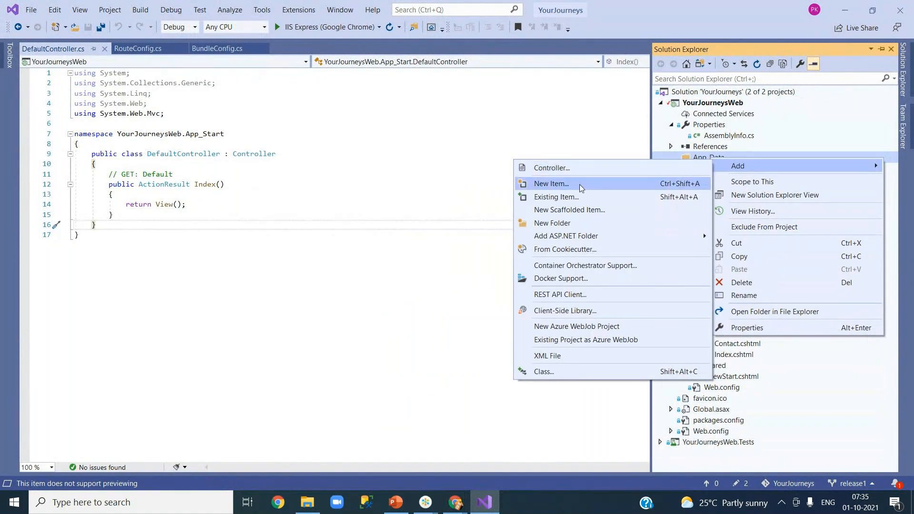
pyautogui.click(545, 225)
pyautogui.write('documentation')
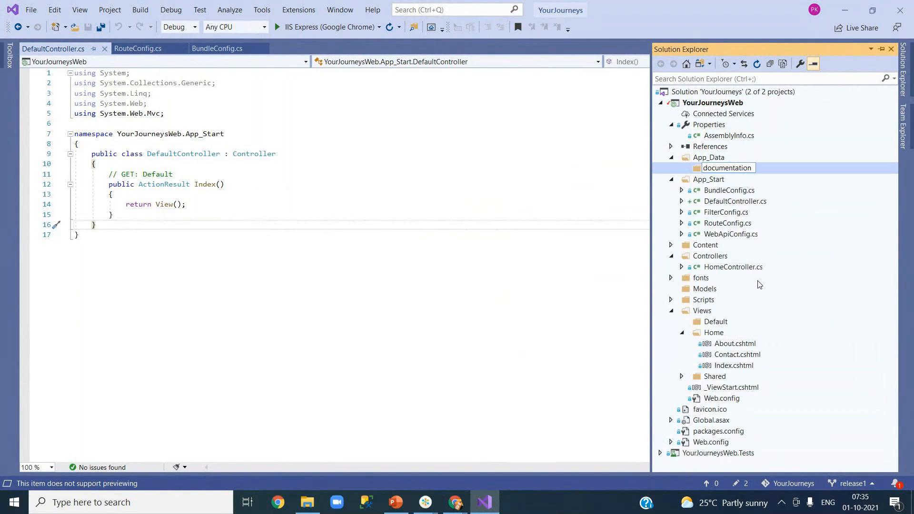
pyautogui.click(698, 171)
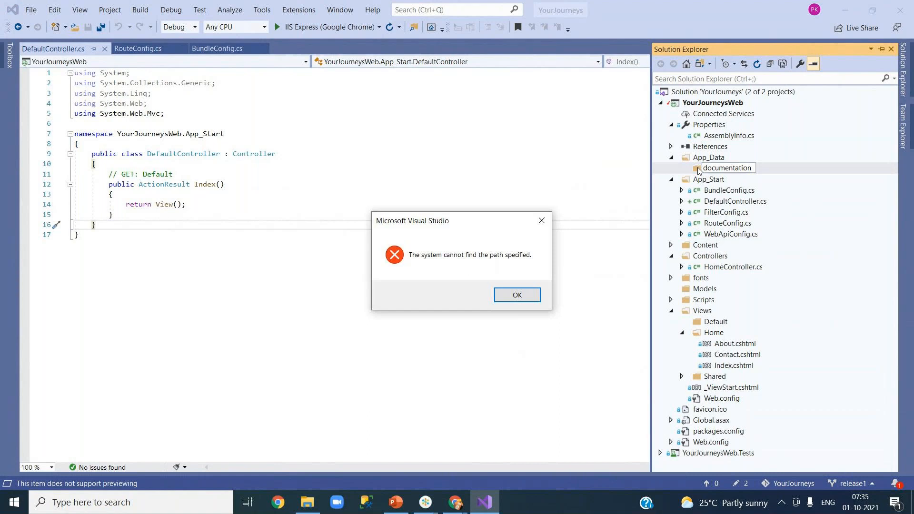
pyautogui.click(511, 296)
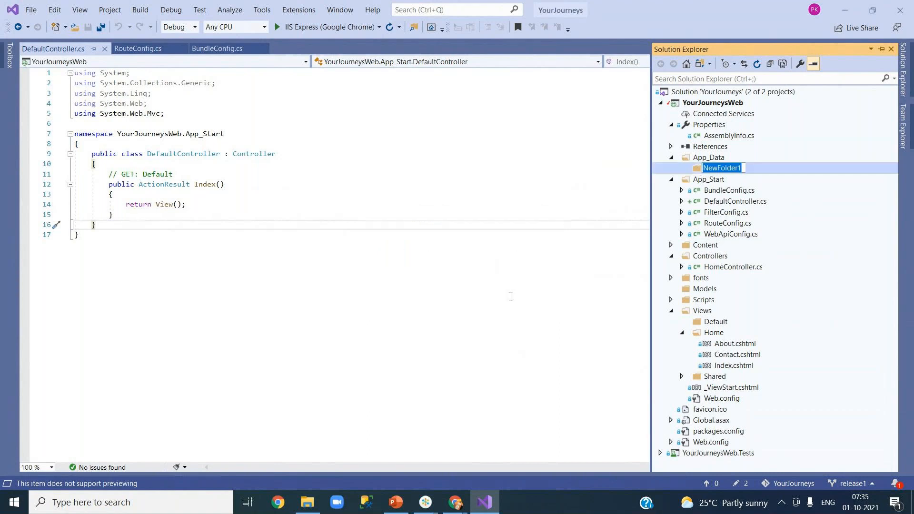
pyautogui.click(699, 171)
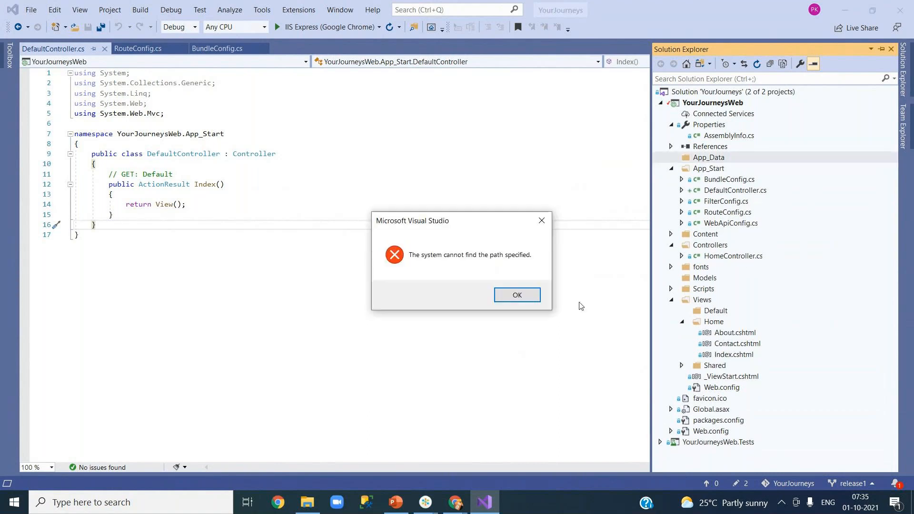
pyautogui.click(508, 294)
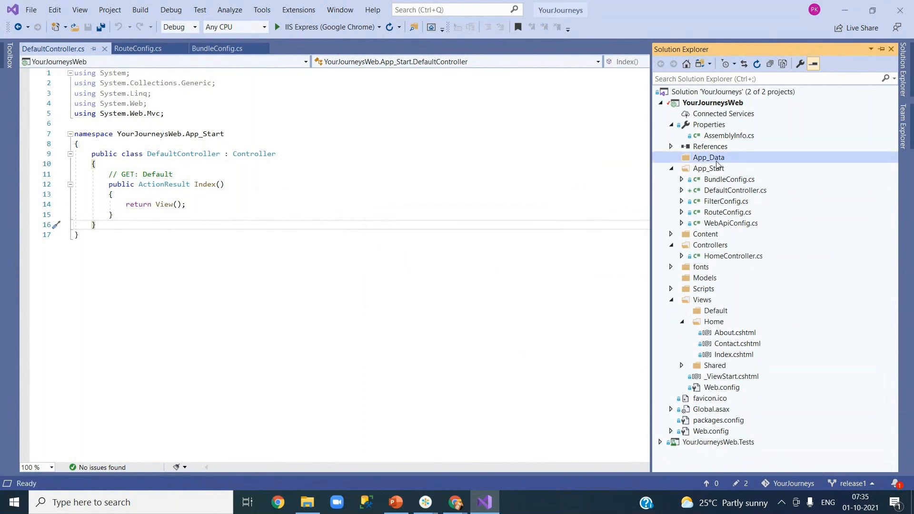
# - Retry adding a new folder under App_Data in the YourJourneysWeb project
pyautogui.rightClick(715, 162)
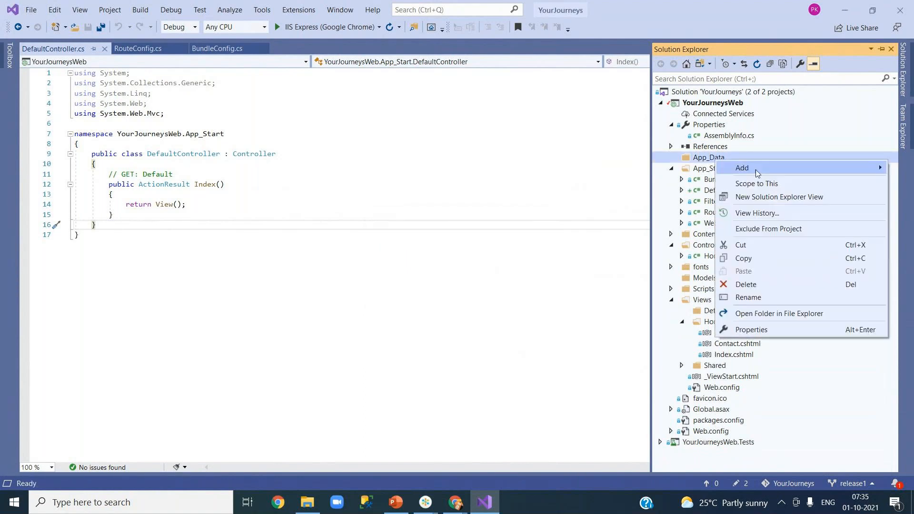
pyautogui.moveTo(756, 170)
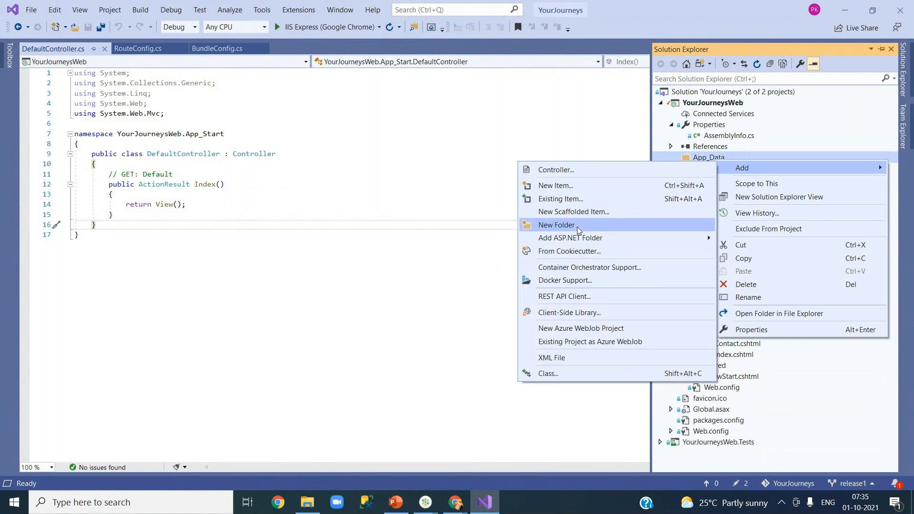
pyautogui.click(829, 410)
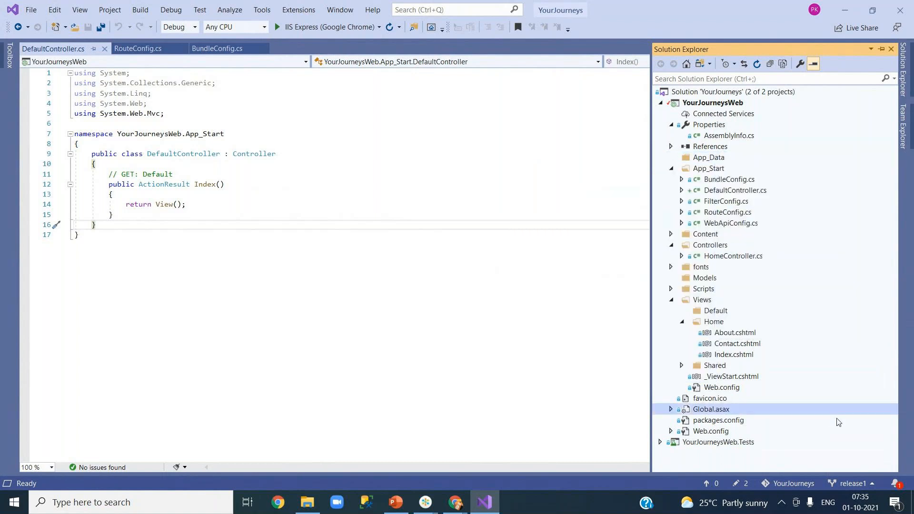
pyautogui.rightClick(714, 159)
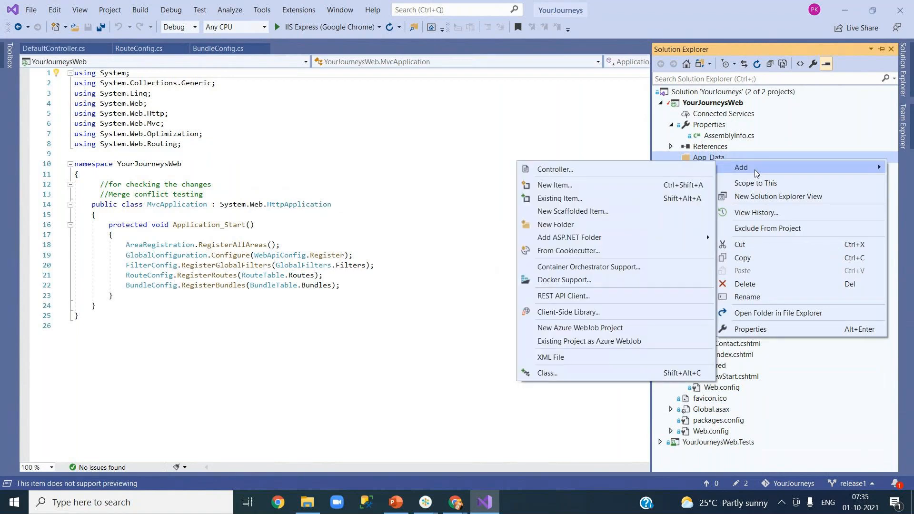
pyautogui.click(574, 222)
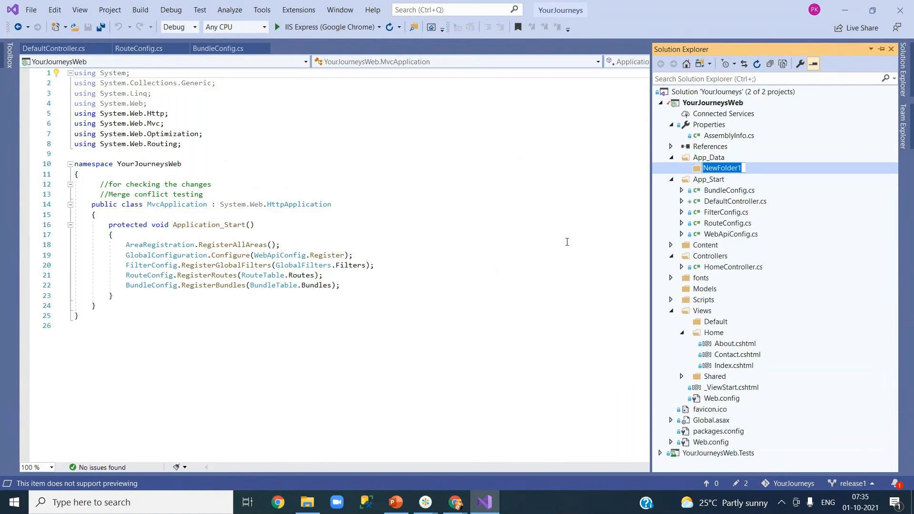
pyautogui.write('tet')
pyautogui.press('Return')
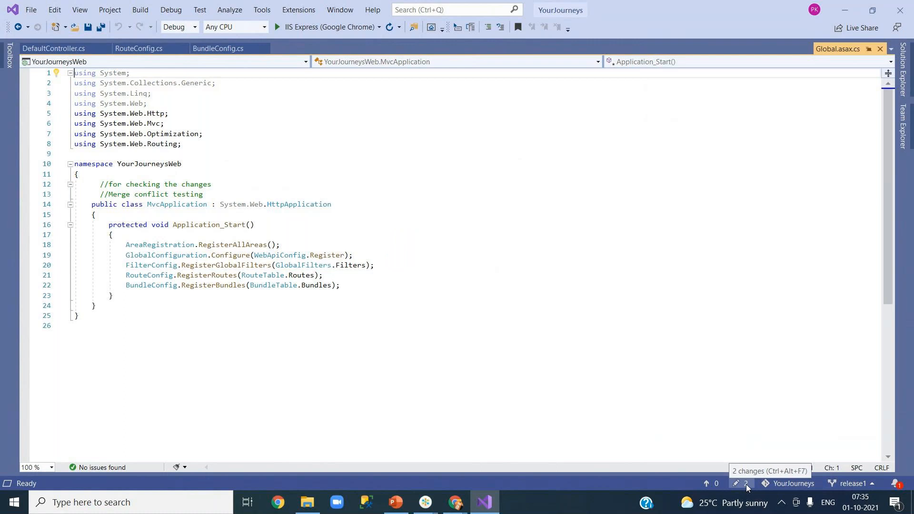
pyautogui.moveTo(908, 101)
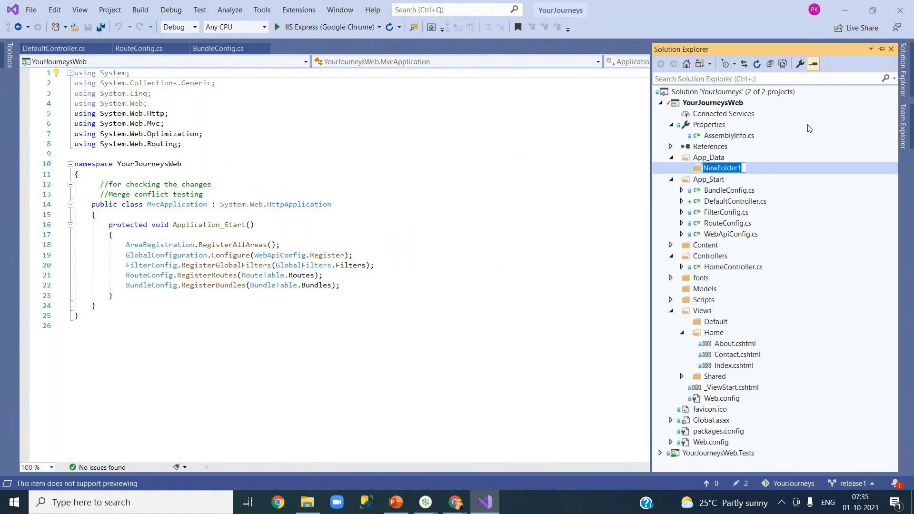
pyautogui.click(712, 158)
pyautogui.press('Return')
# - Undo the pending Git source control changes of the YourJourneysWeb project
pyautogui.click(717, 106)
pyautogui.rightClick(716, 106)
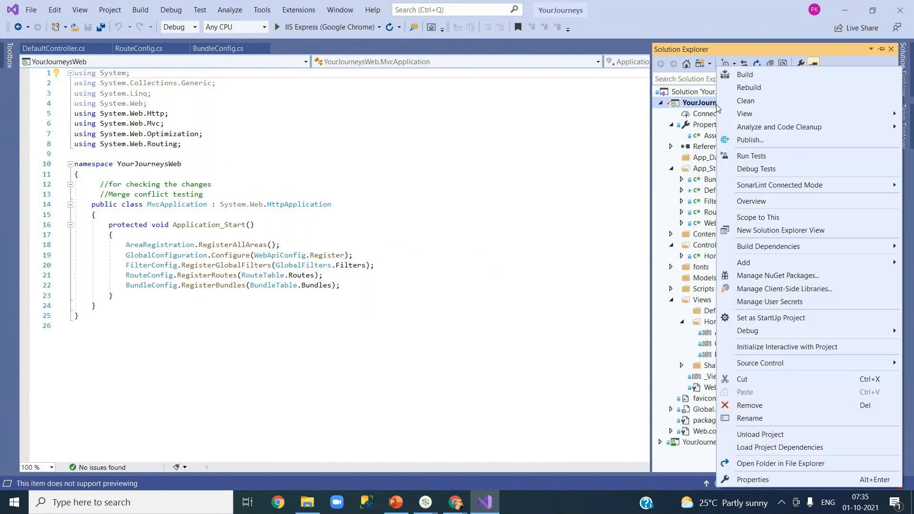
pyautogui.moveTo(761, 363)
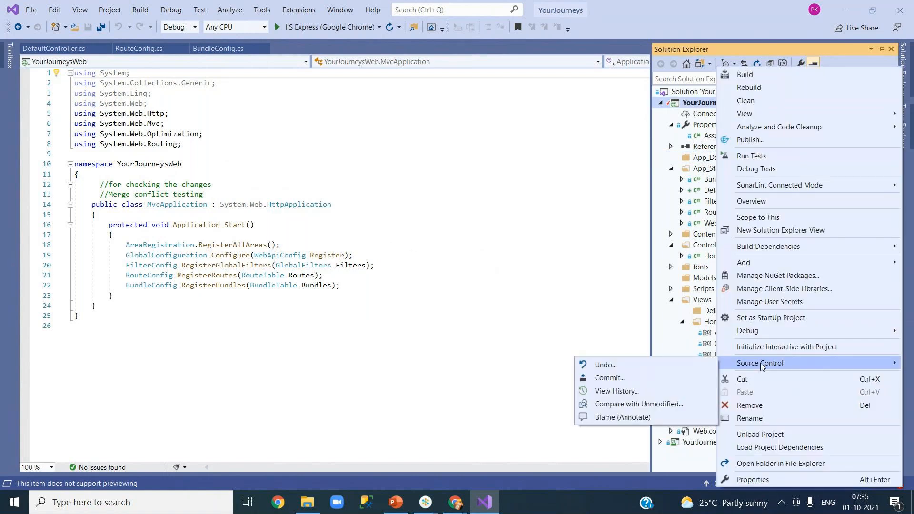
pyautogui.click(606, 366)
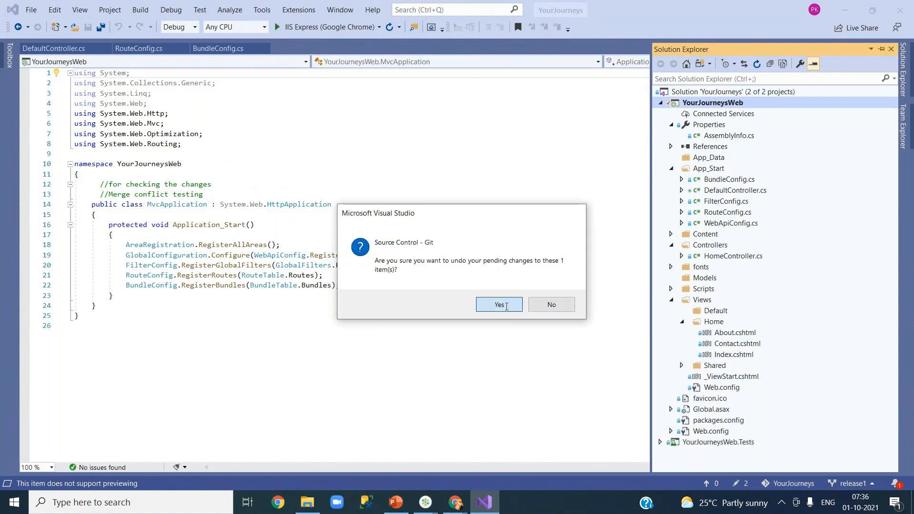
pyautogui.click(507, 307)
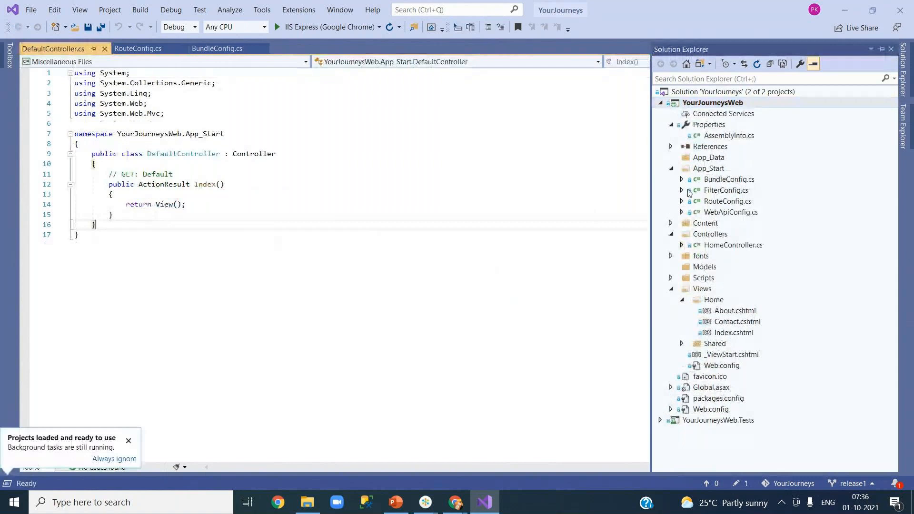
pyautogui.rightClick(716, 160)
pyautogui.moveTo(724, 167)
pyautogui.click(567, 225)
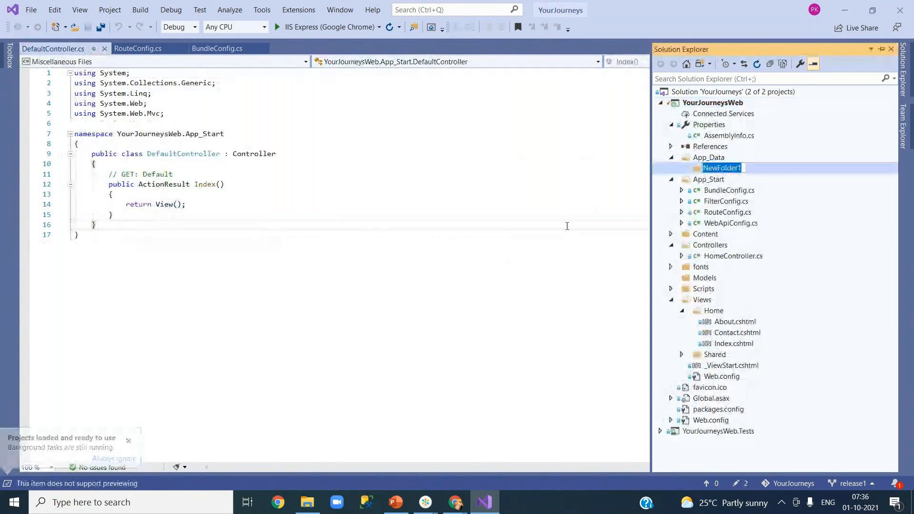
pyautogui.press('Escape')
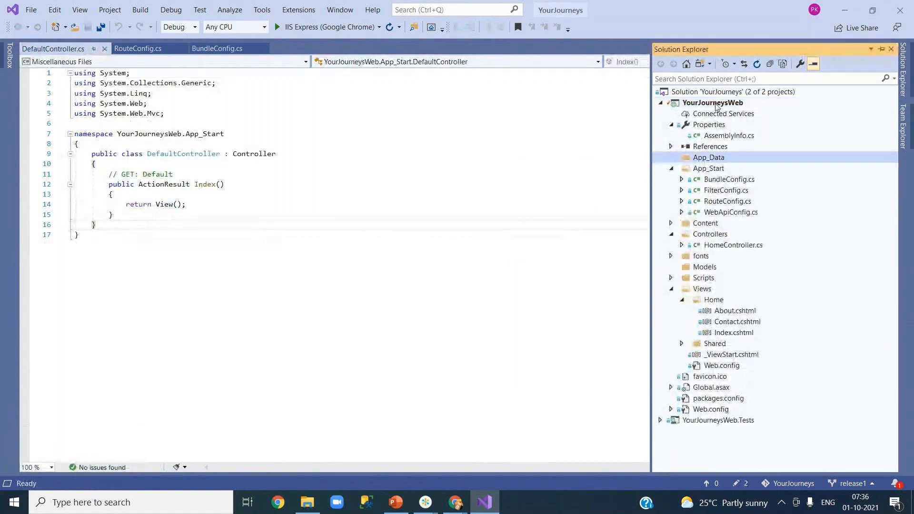
# - Add the existing file ANIMALS.pptx from the Desktop folder to the YourJourneysWeb project
pyautogui.rightClick(714, 104)
pyautogui.moveTo(760, 359)
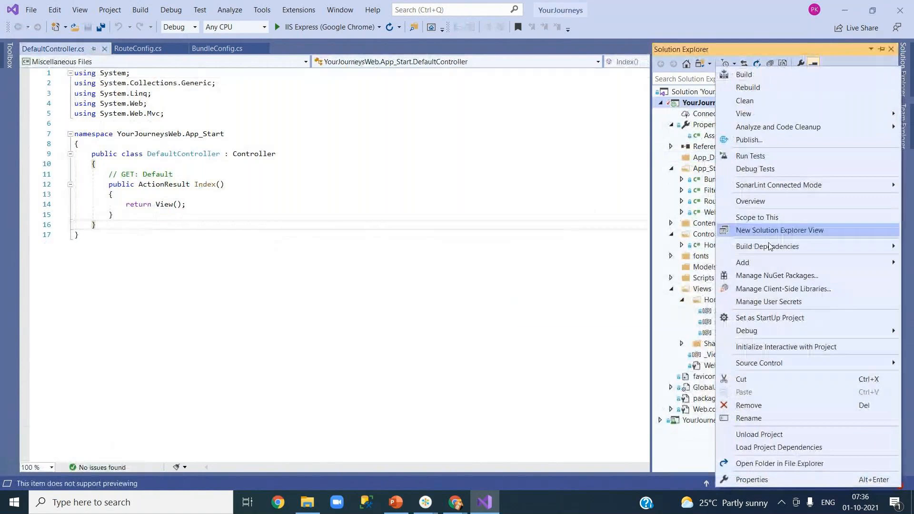
pyautogui.moveTo(743, 263)
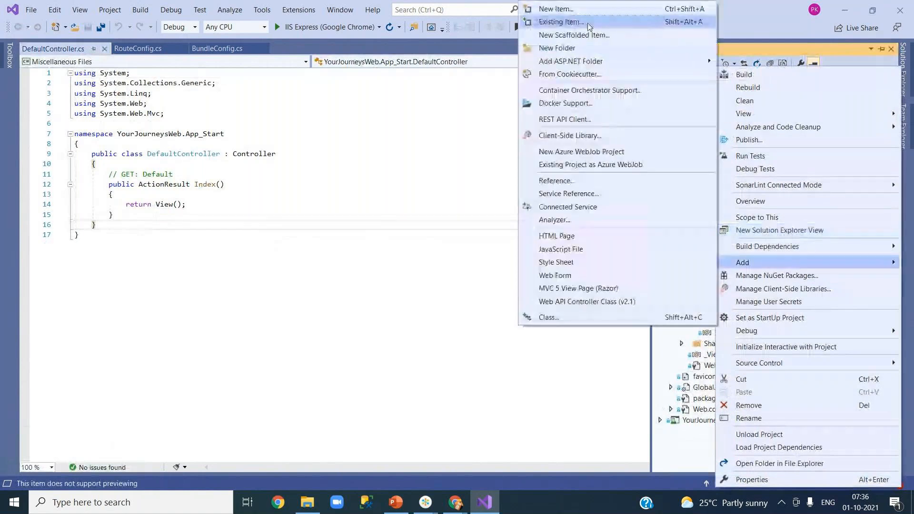
pyautogui.click(590, 26)
pyautogui.click(48, 92)
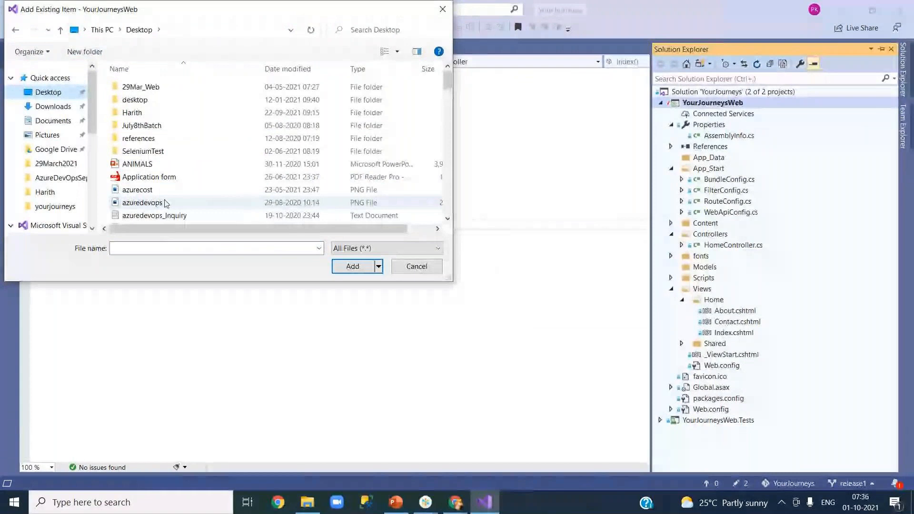
pyautogui.click(168, 163)
pyautogui.doubleClick(168, 163)
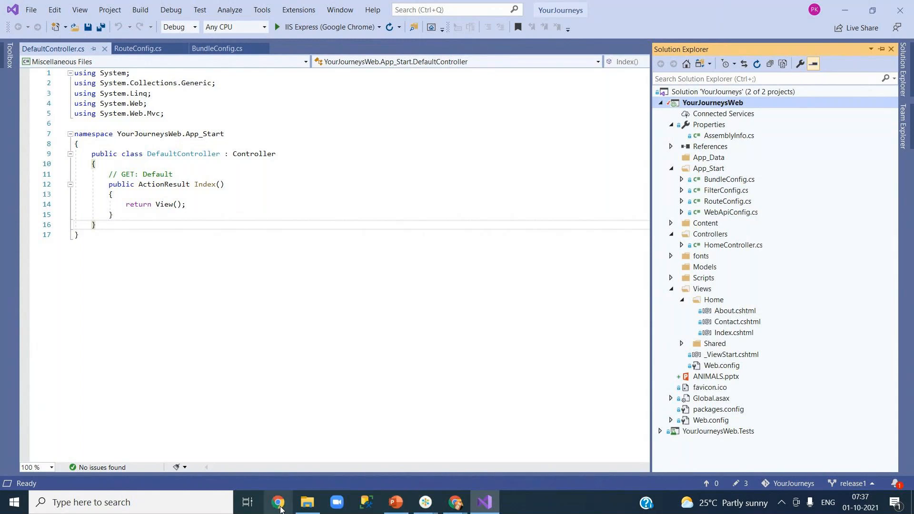
# - Switch to Azure DevOps in Chrome, add the line *.pptx below *.sln.iml in .gitignore, and commit it to release1
pyautogui.click(455, 502)
pyautogui.click(391, 452)
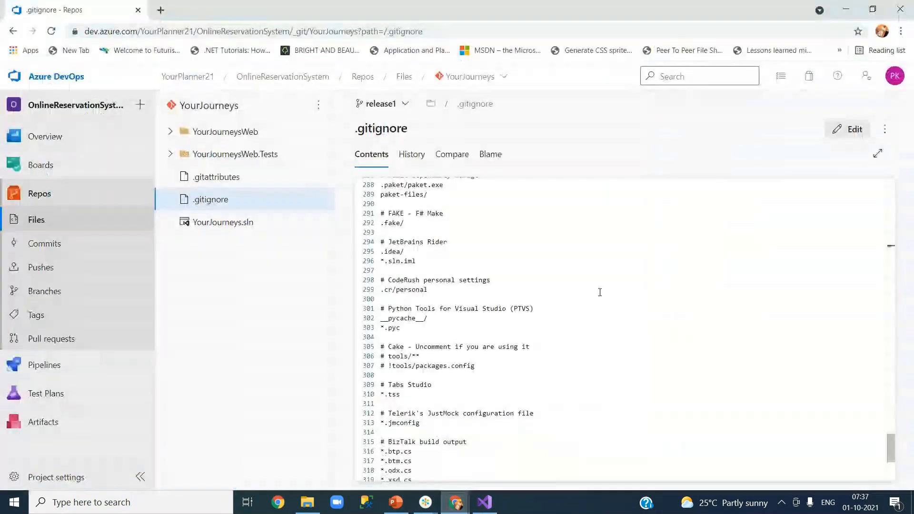
pyautogui.click(850, 128)
pyautogui.click(433, 261)
pyautogui.press('Return')
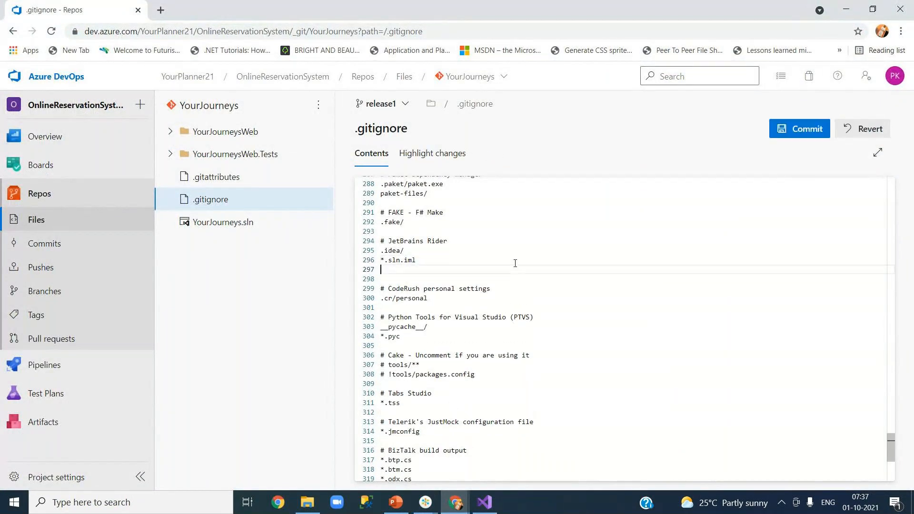
pyautogui.write('*.p')
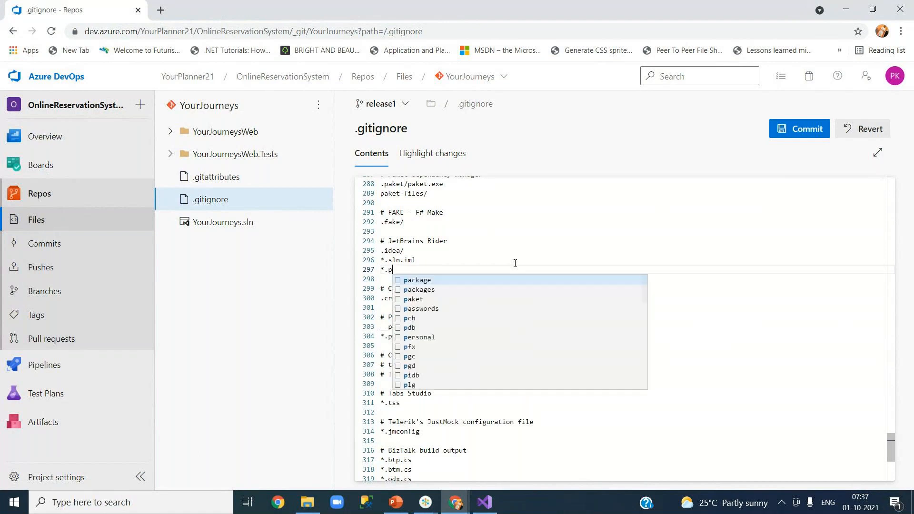
pyautogui.write('ptx')
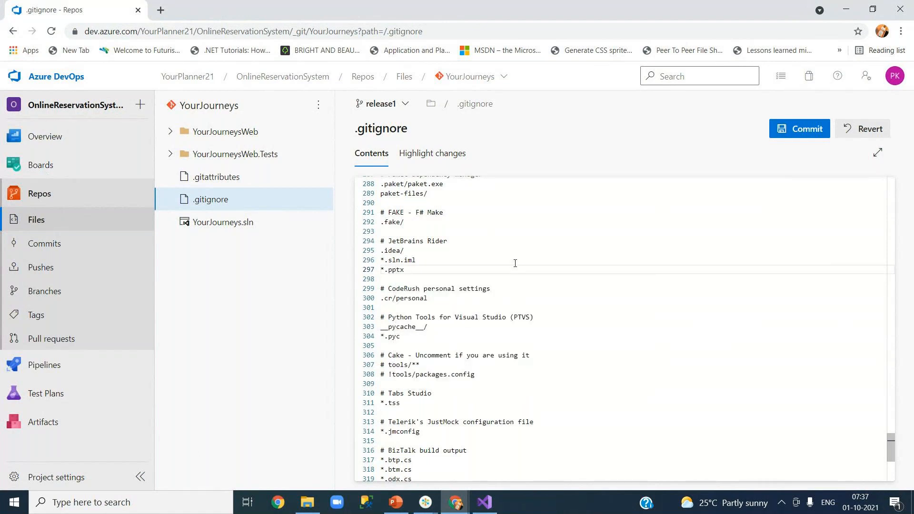
pyautogui.click(800, 128)
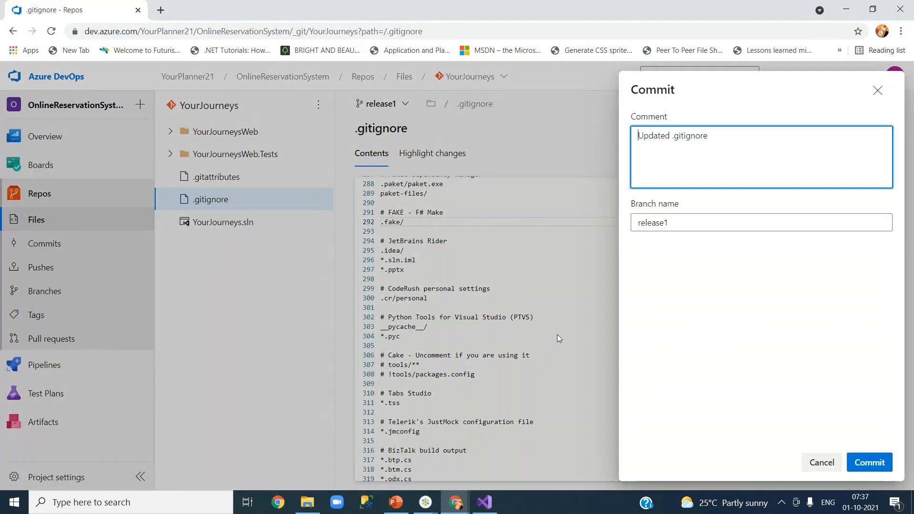
pyautogui.click(870, 463)
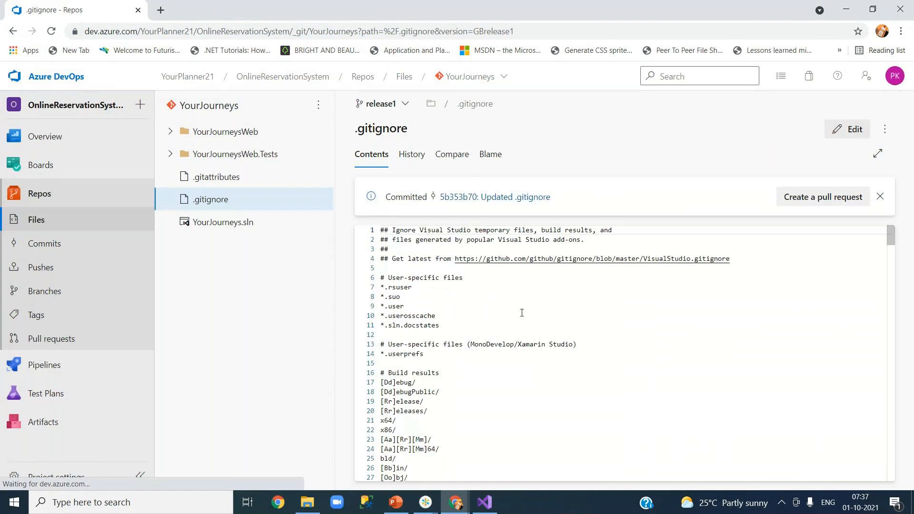
# - Review the committed .gitignore contents, the repository's file list and the pull requests page
pyautogui.click(511, 326)
pyautogui.scroll(-10, 511, 326)
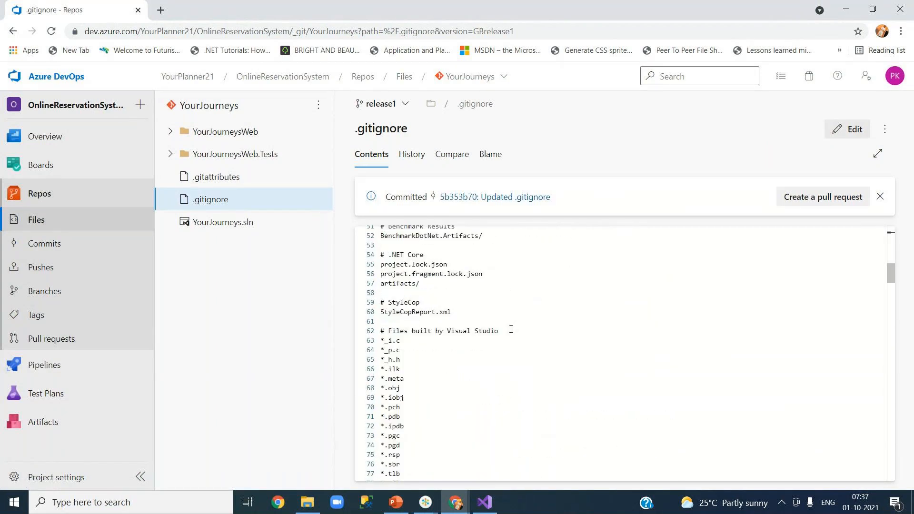
pyautogui.scroll(-9, 511, 330)
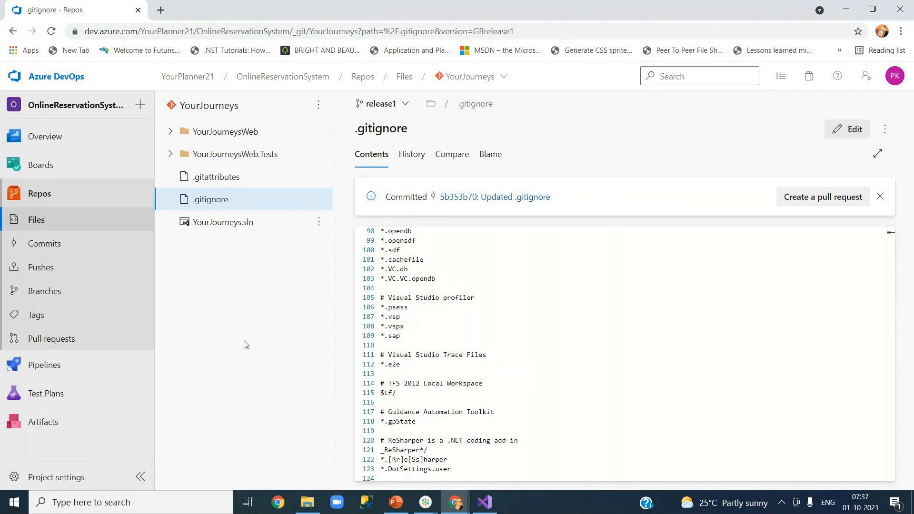
pyautogui.scroll(-5, 666, 340)
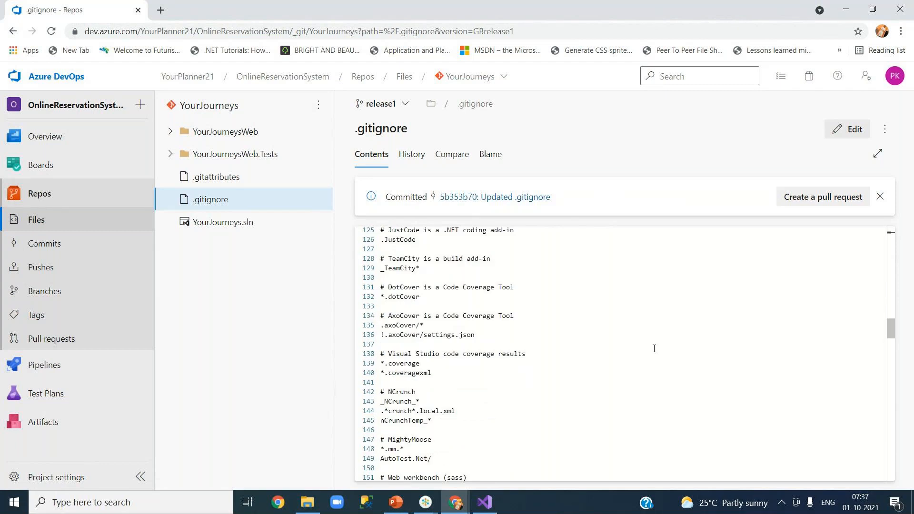
pyautogui.scroll(-3, 655, 349)
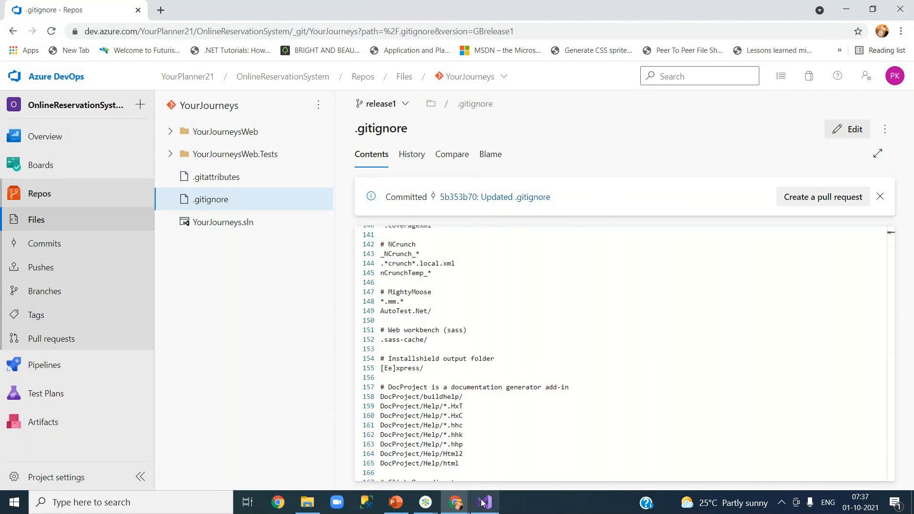
pyautogui.moveTo(455, 505)
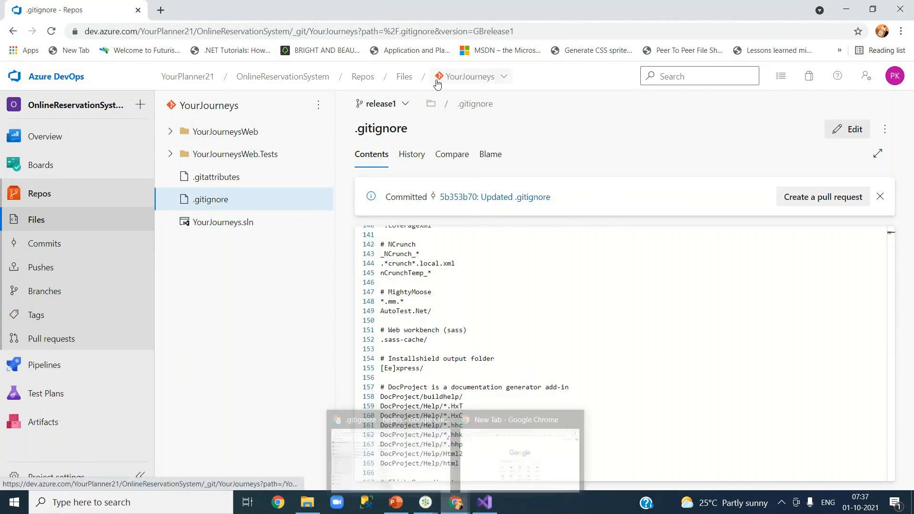
pyautogui.click(402, 81)
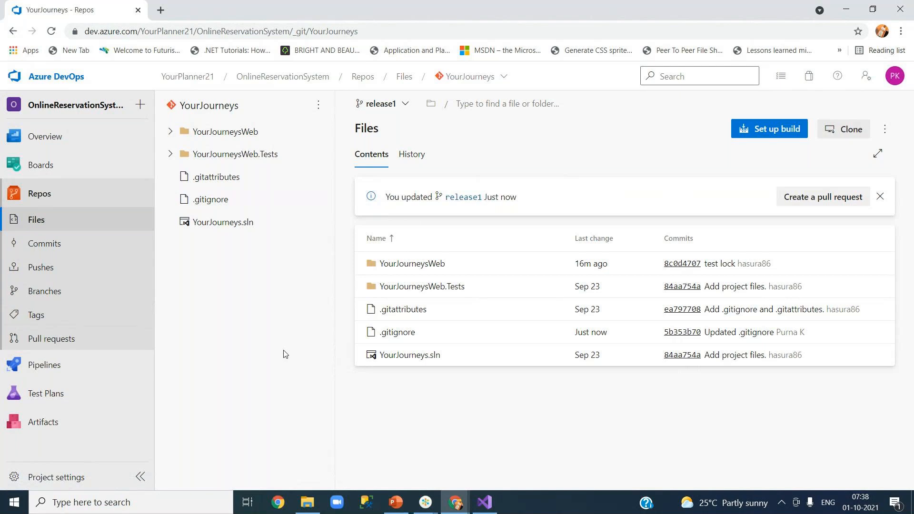
pyautogui.click(93, 343)
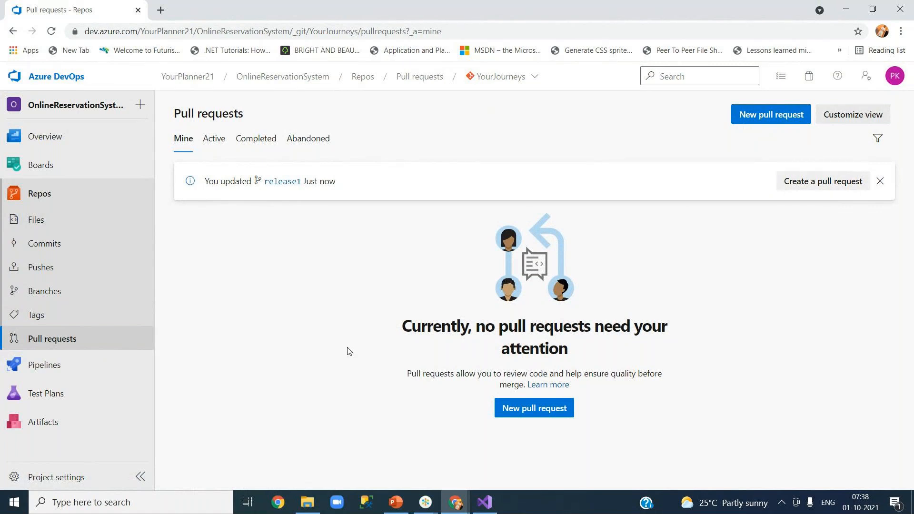
# - Switch to Visual Studio and revert the YourJourneysWeb project's pending addition of ANIMALS.pptx through source control
pyautogui.click(482, 509)
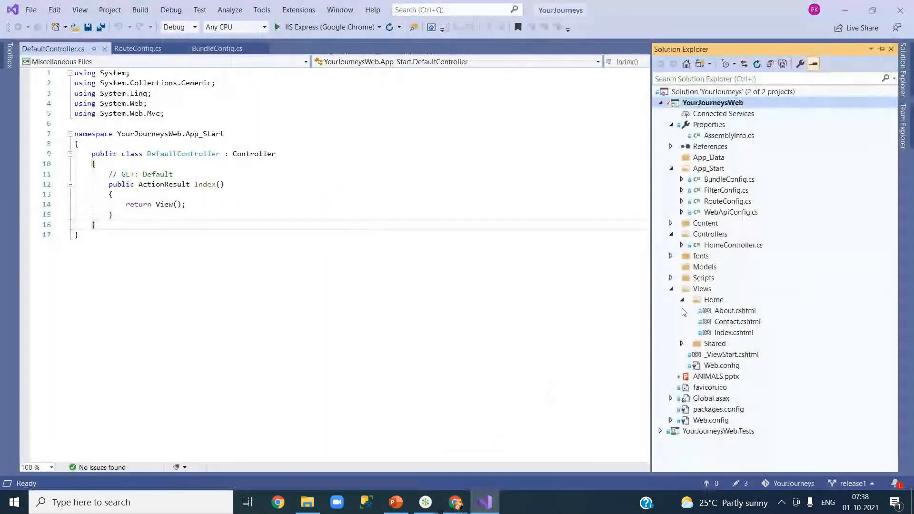
pyautogui.click(672, 289)
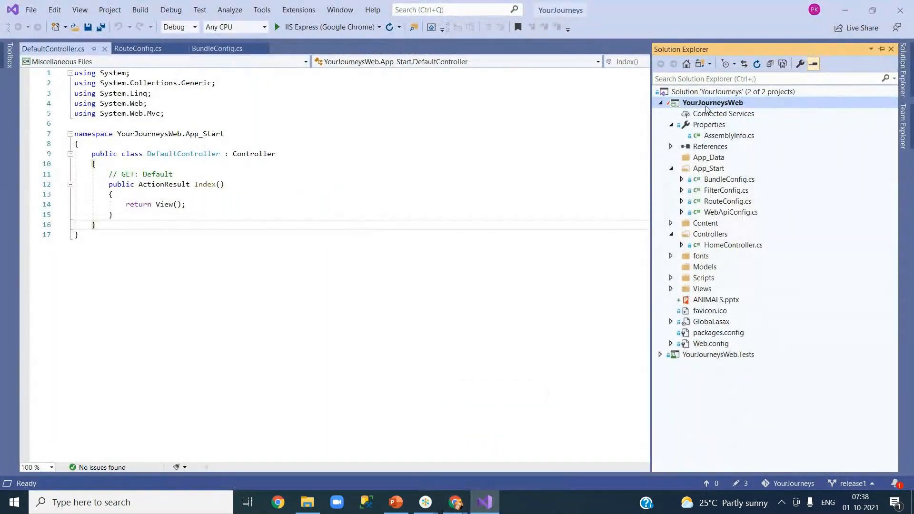
pyautogui.rightClick(707, 105)
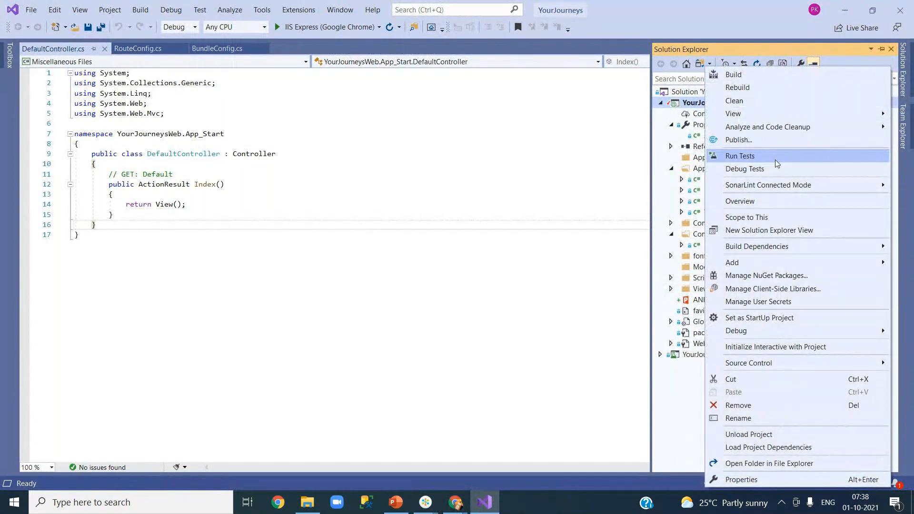
pyautogui.moveTo(763, 366)
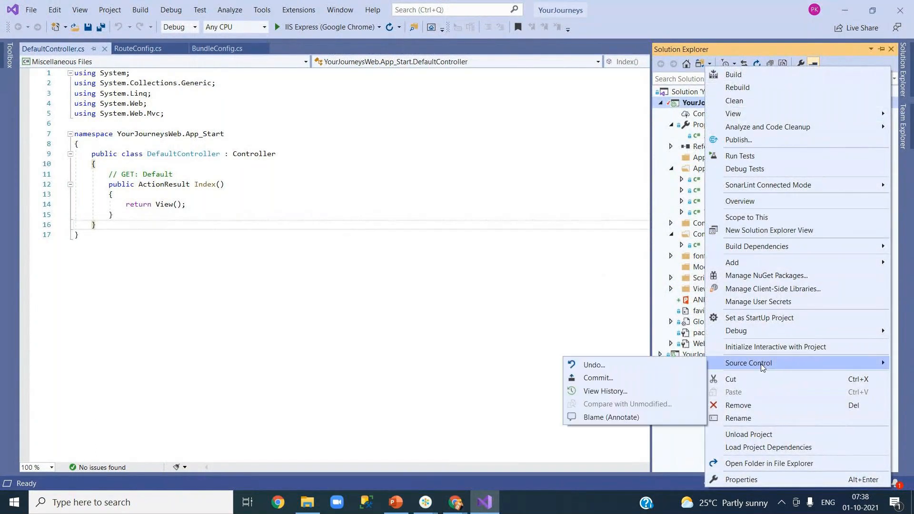
pyautogui.click(594, 365)
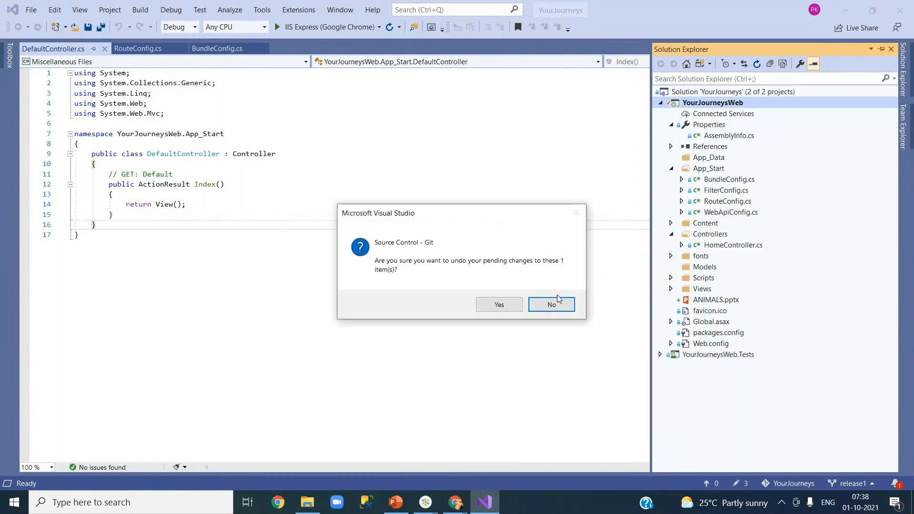
pyautogui.click(508, 306)
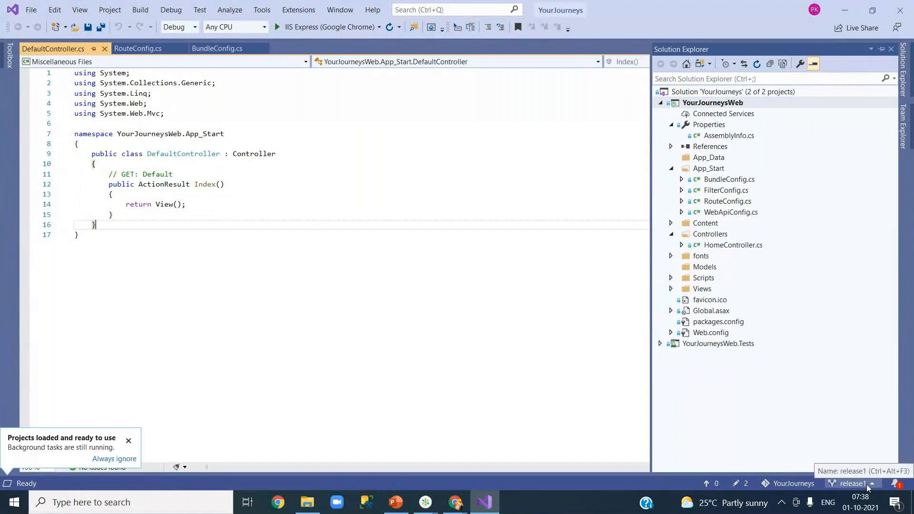
# - Check out the kiran-hotelsearch-rel2 branch of the YourJourneys repository
pyautogui.click(867, 484)
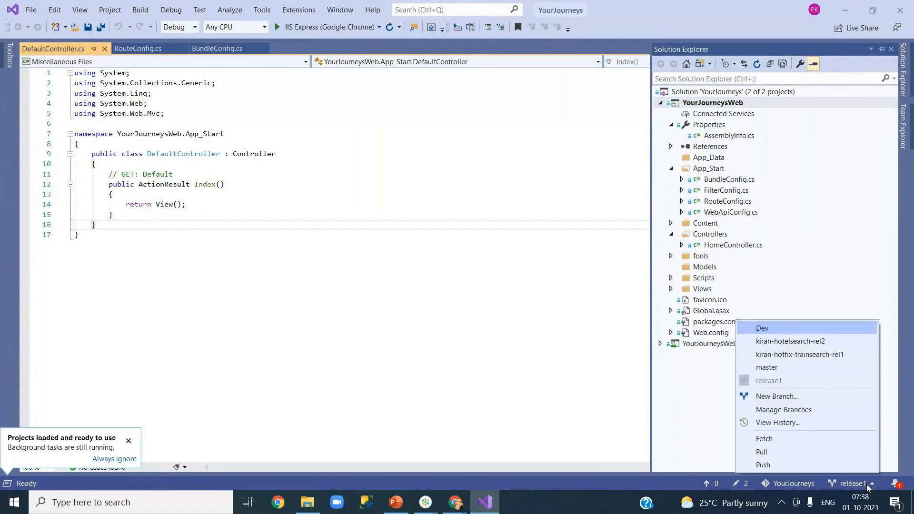
pyautogui.click(793, 340)
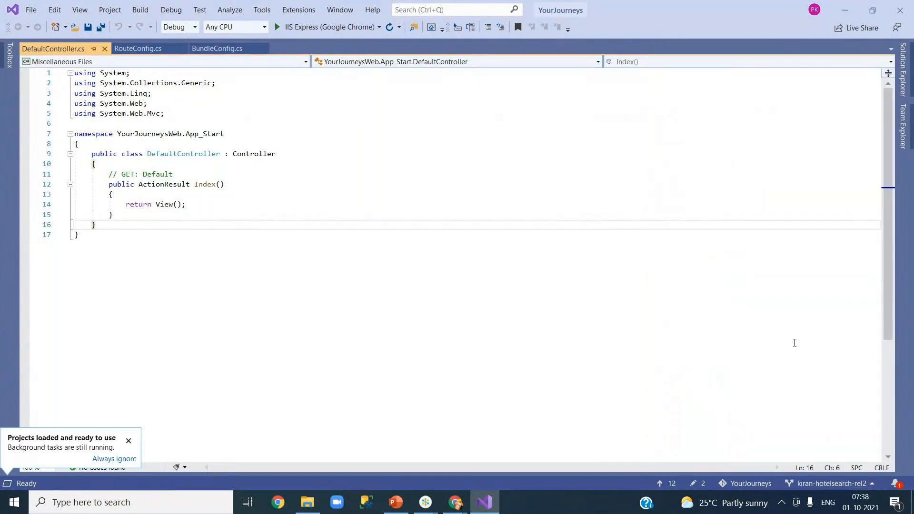
pyautogui.click(534, 341)
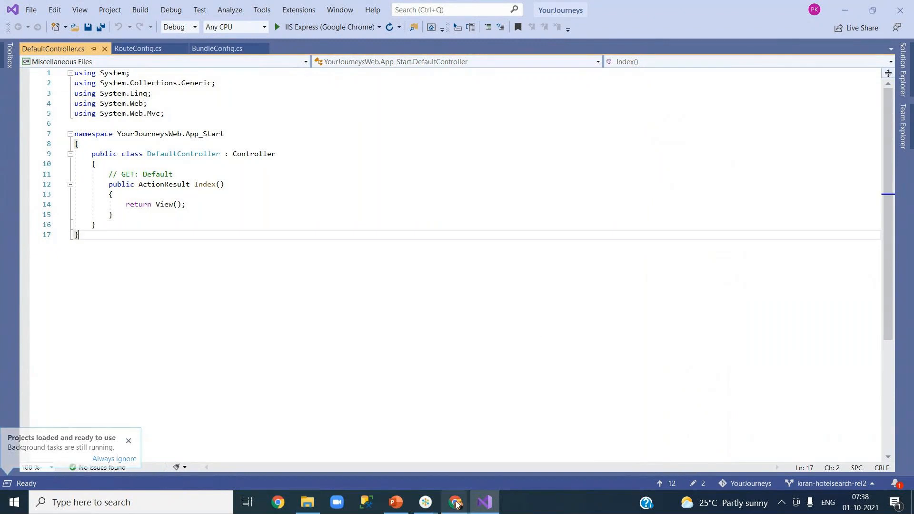
# - Switch to Azure DevOps in Chrome and review the YourJourneys repository's branches and their lock states
pyautogui.moveTo(456, 505)
pyautogui.click(390, 445)
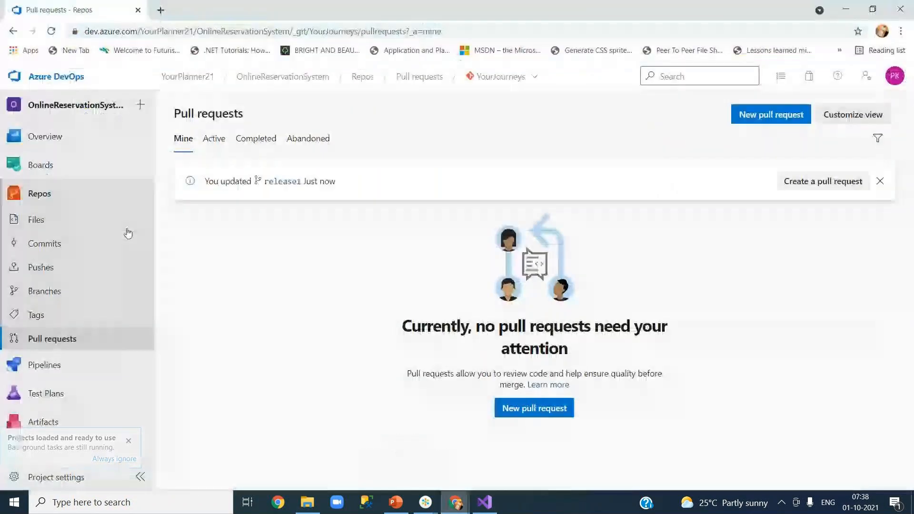
pyautogui.click(65, 295)
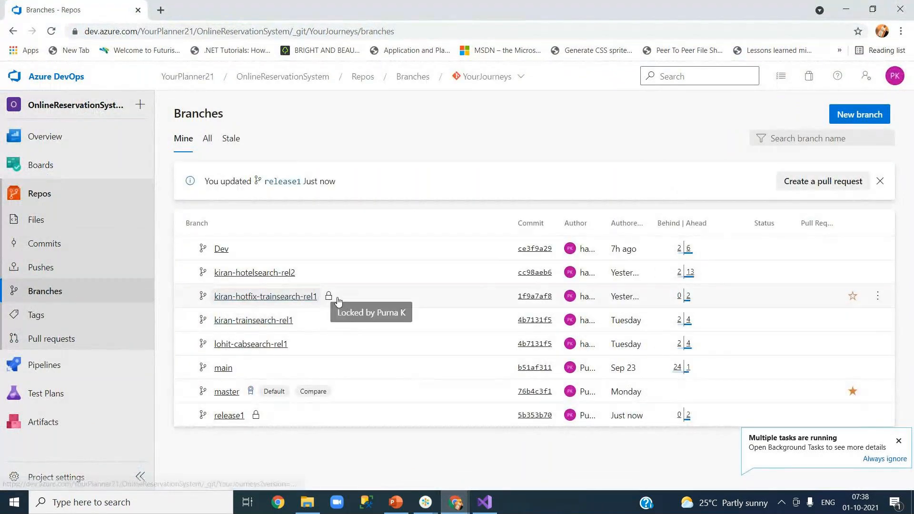
# - Switch to Visual Studio, add the comment //pull request merge conflicts above return View(); in DefaultController.cs, and save the file
pyautogui.click(484, 503)
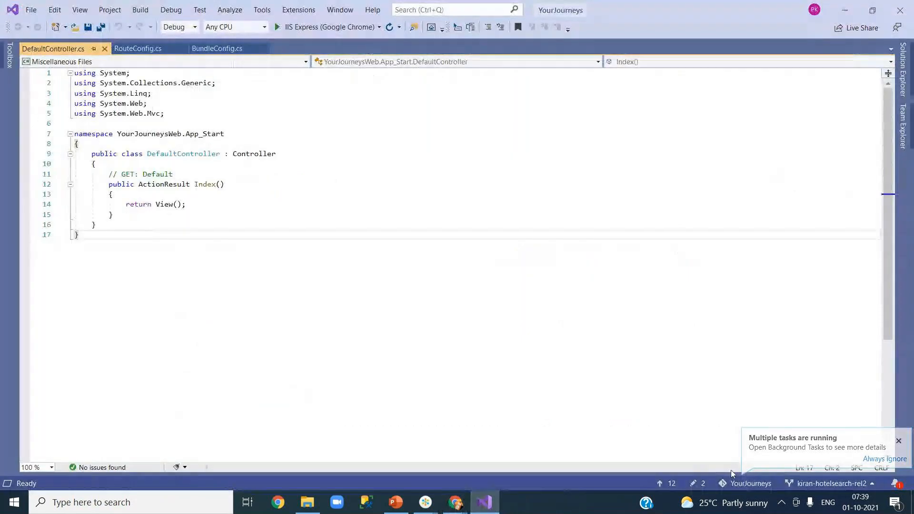
pyautogui.click(258, 228)
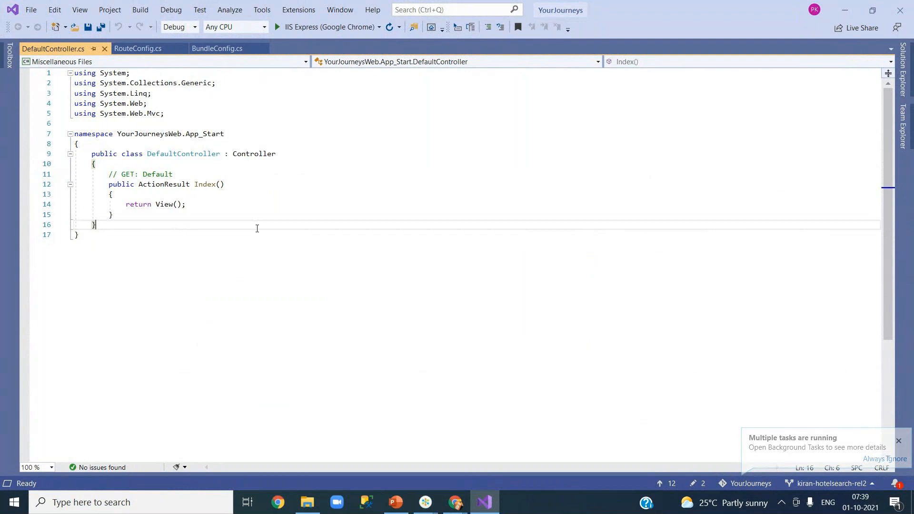
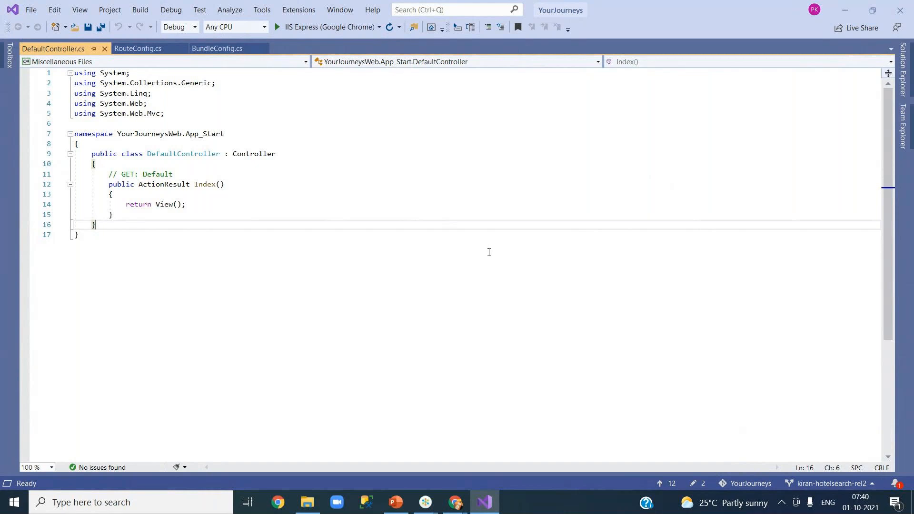
pyautogui.click(251, 214)
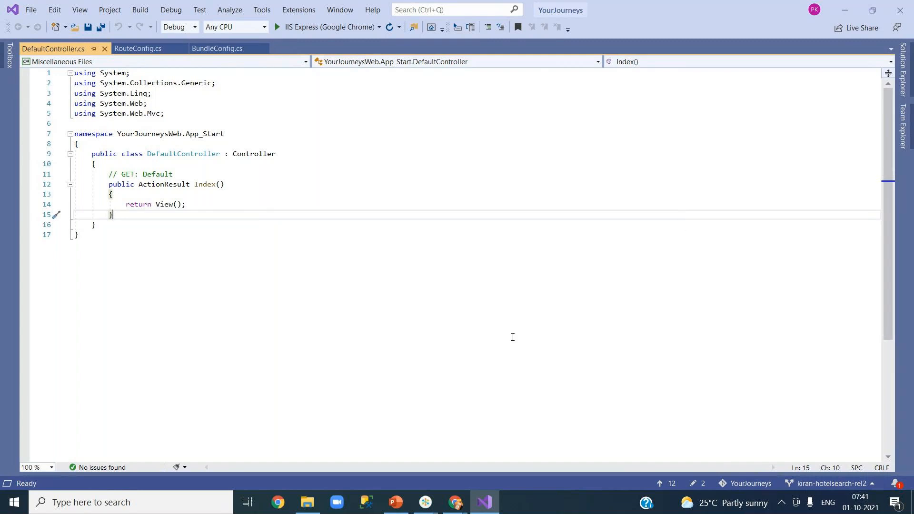
pyautogui.press('Up')
pyautogui.press('Up')
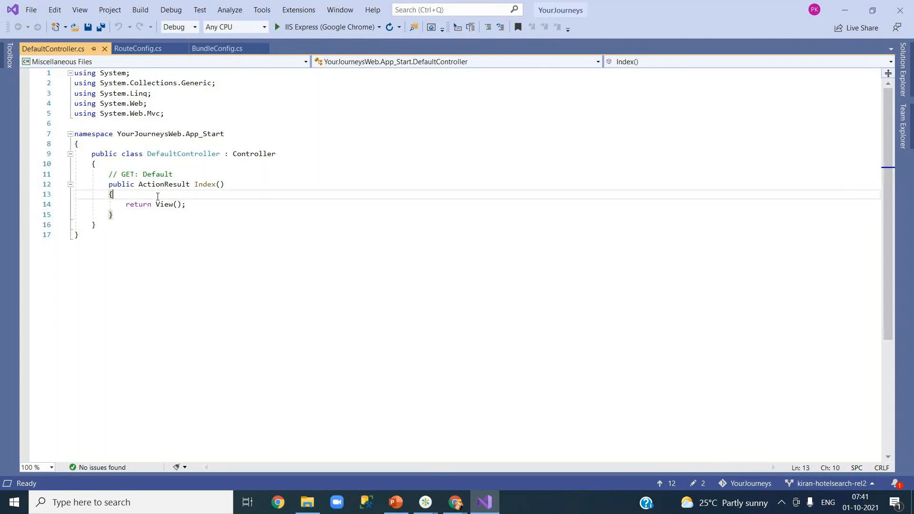
pyautogui.press('Return')
pyautogui.press('Return')
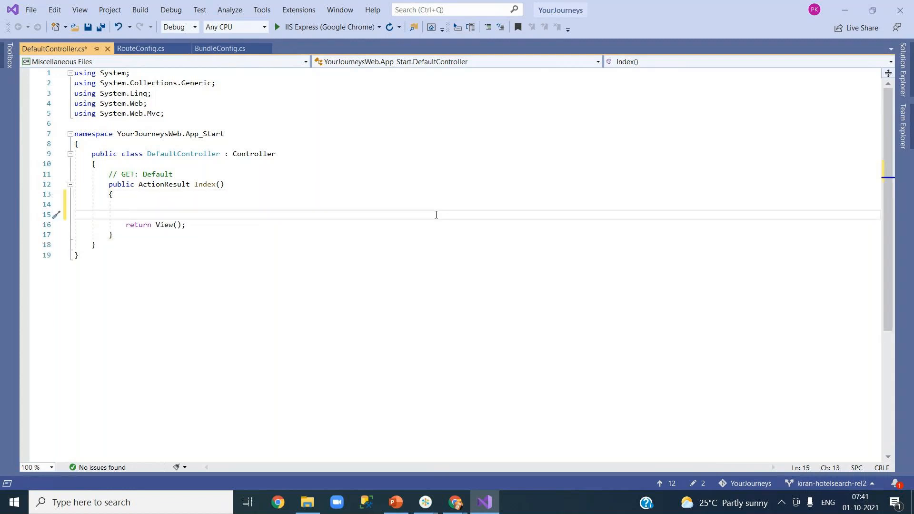
pyautogui.write('//pull request merge conflicts')
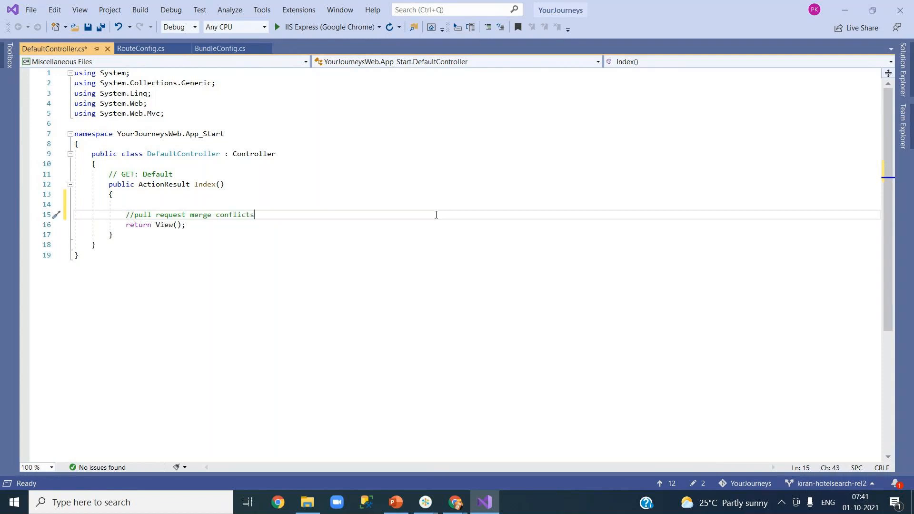
pyautogui.hotkey('ctrl', 's')
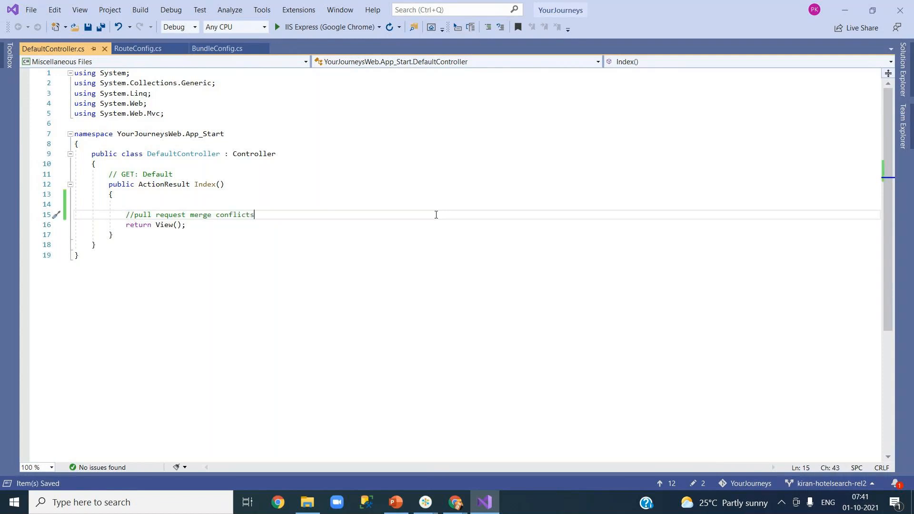
# - Close DefaultController.cs, add the comment //pull request merge conflicts below //sprint 2 login functionality in BundleConfig.cs, and save
pyautogui.moveTo(125, 212); pyautogui.dragTo(255, 215)
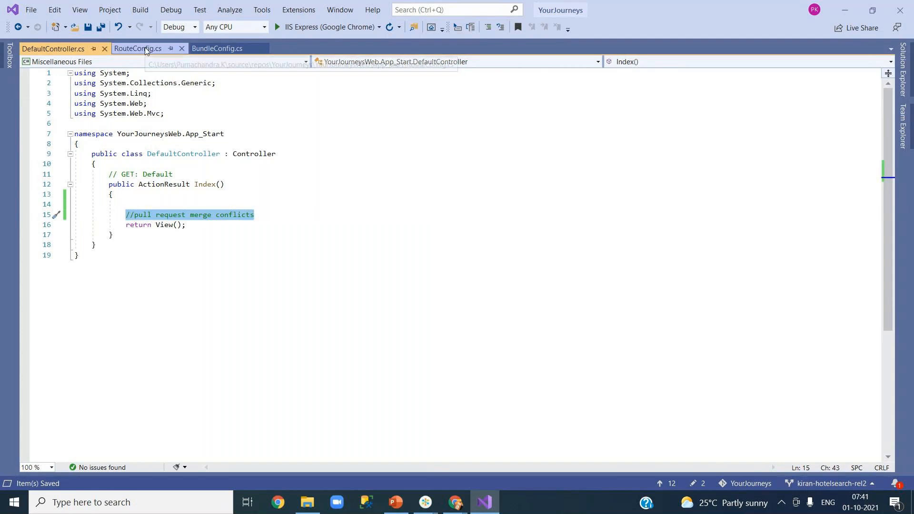
pyautogui.click(104, 49)
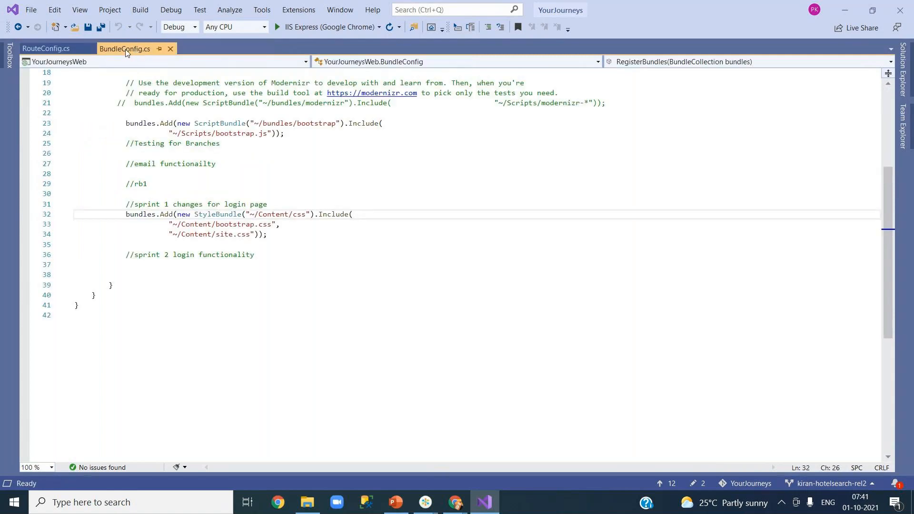
pyautogui.click(280, 264)
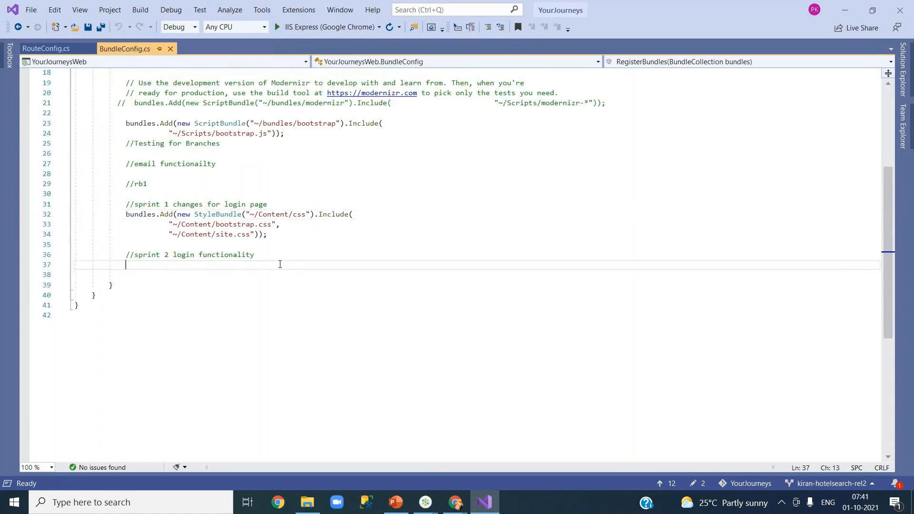
pyautogui.write('//pull request merge conflicts')
pyautogui.hotkey('ctrl', 's')
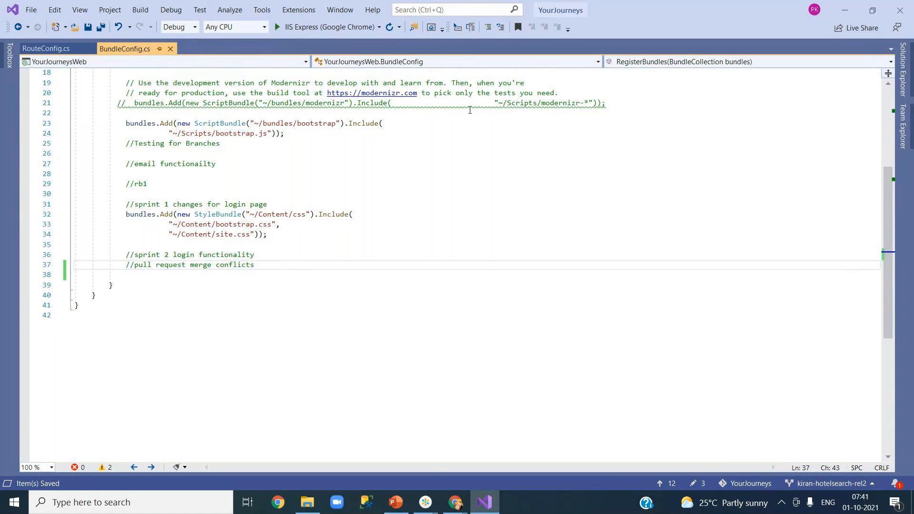
# - Open the pending changes on kiran-hotelsearch-rel2 and enter the commit message "pull request merge conflct"
pyautogui.click(904, 119)
pyautogui.click(509, 64)
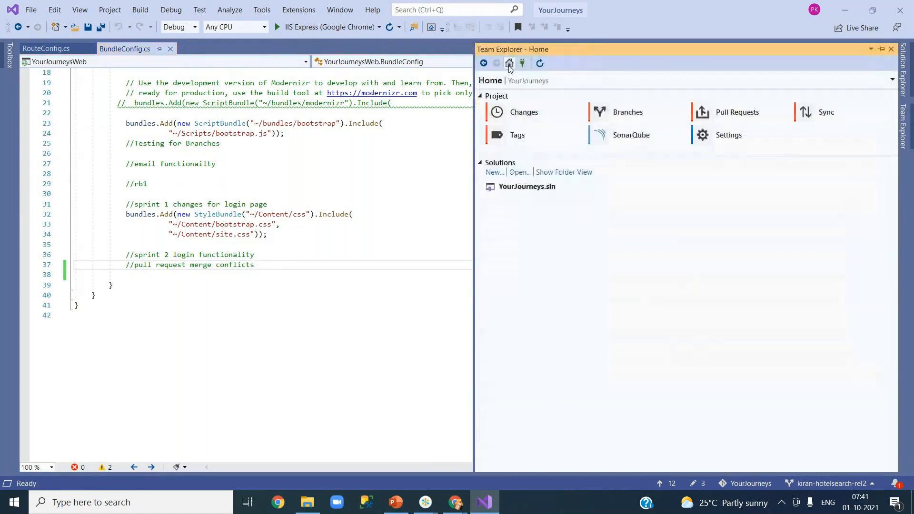
pyautogui.click(524, 112)
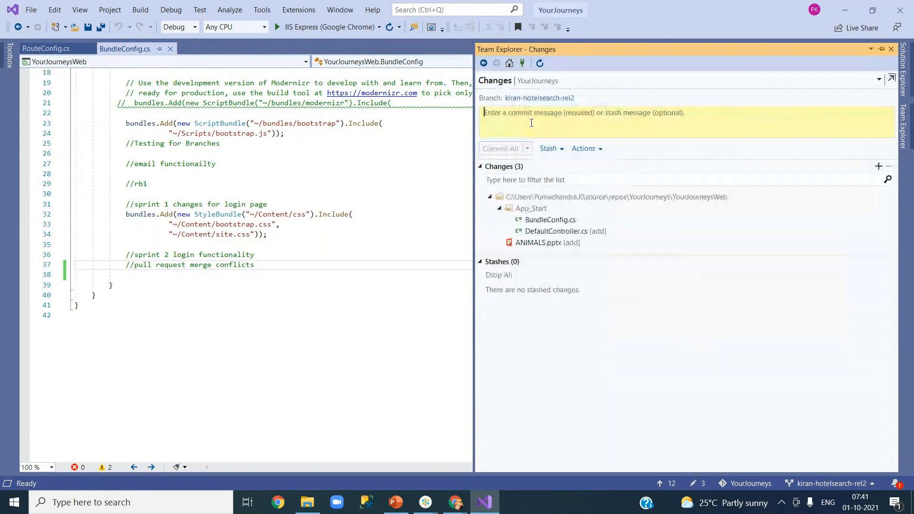
pyautogui.write('p')
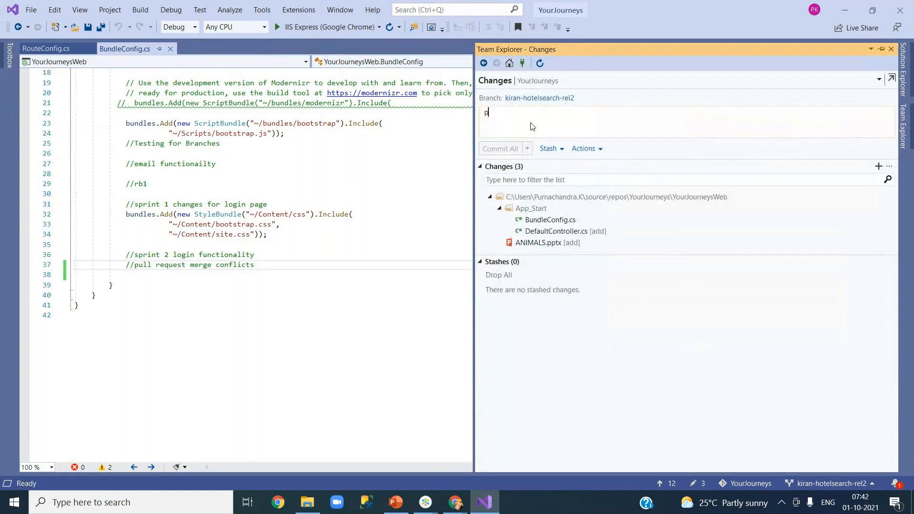
pyautogui.write('ull request merge ')
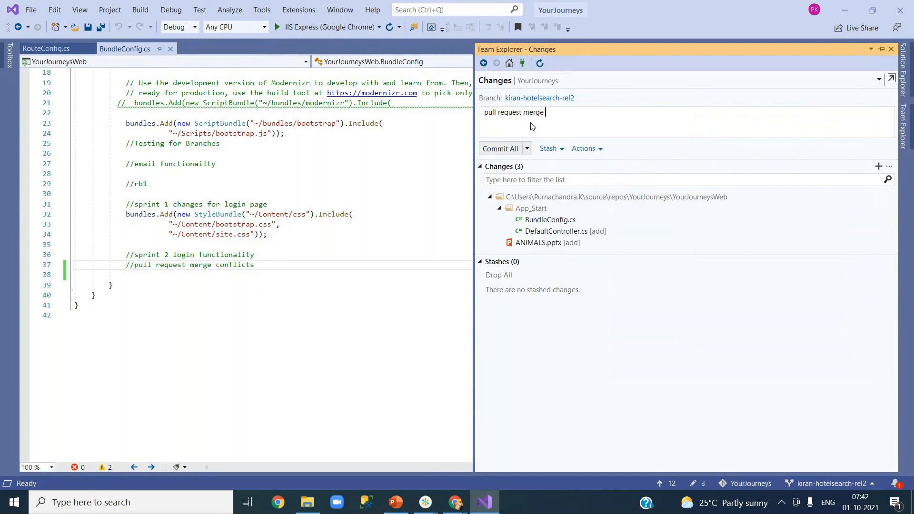
pyautogui.write('conflcit')
pyautogui.press('BackSpace')
pyautogui.press('BackSpace')
pyautogui.write('t')
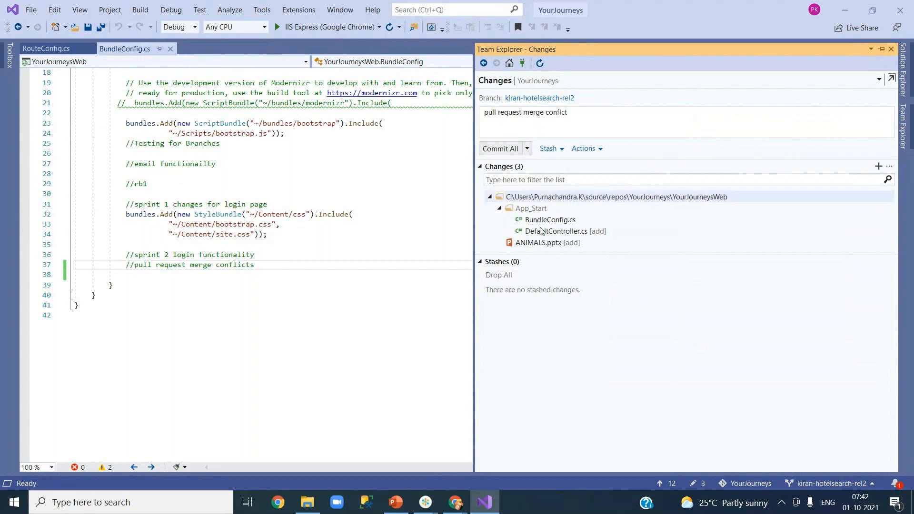
# - Ignore the local item ANIMALS.pptx in the pending changes, and commit all changes and push them
pyautogui.click(553, 244)
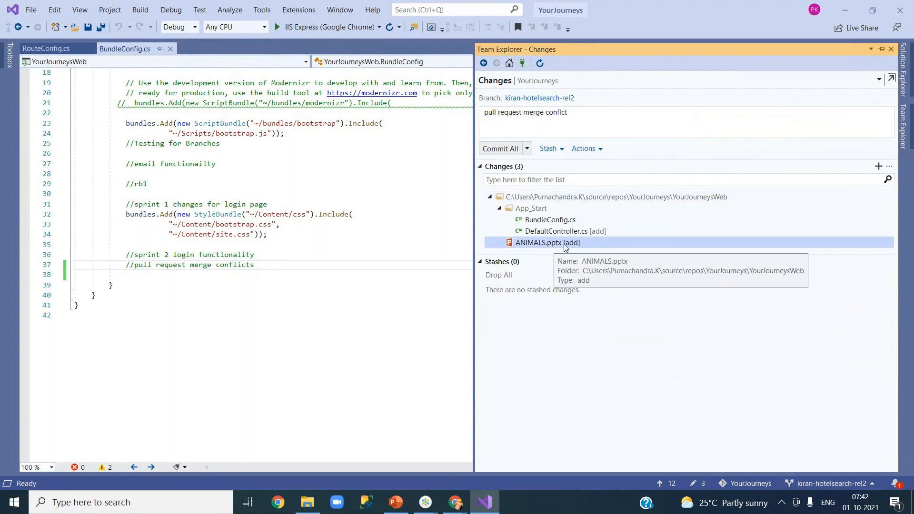
pyautogui.rightClick(602, 245)
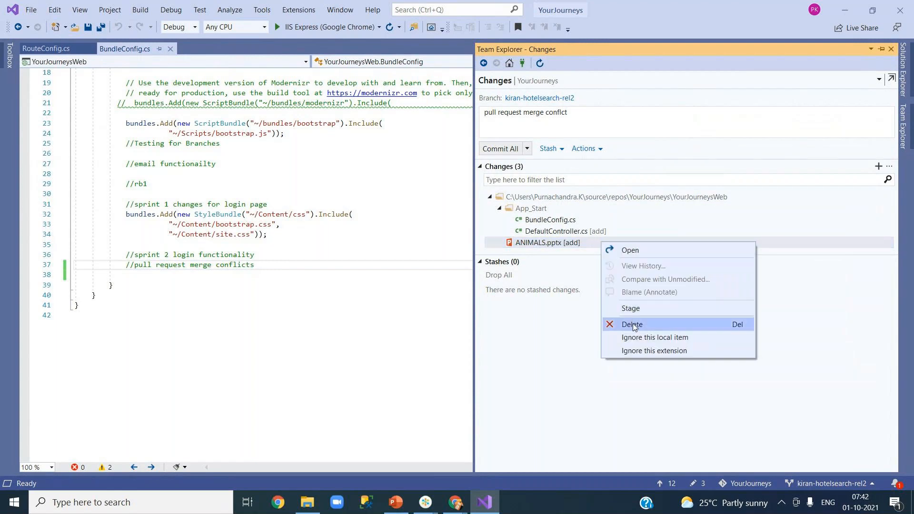
pyautogui.click(688, 341)
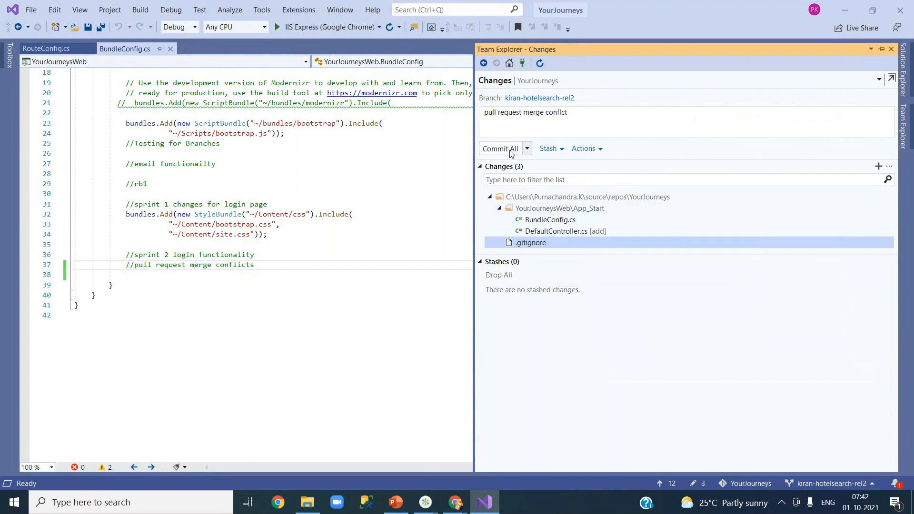
pyautogui.click(527, 149)
pyautogui.click(528, 181)
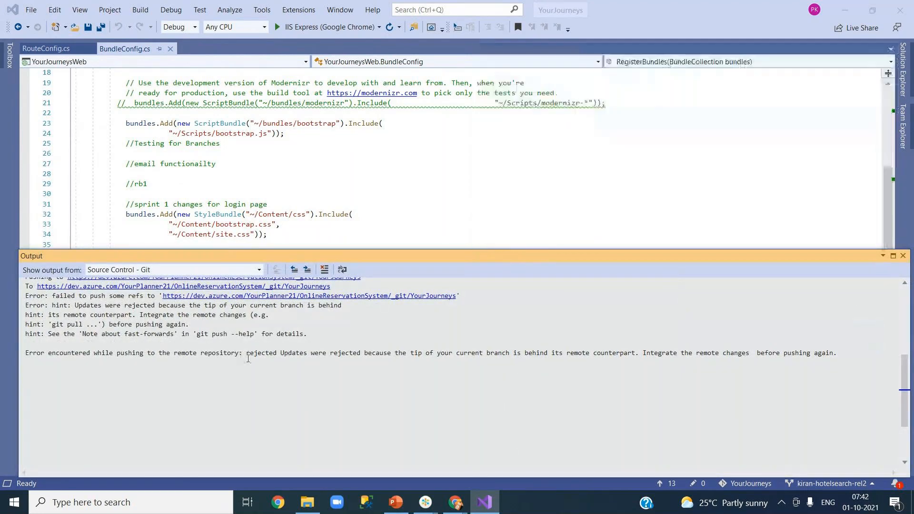
# - Read the push error in the source control output, and close the output
pyautogui.moveTo(268, 353); pyautogui.dragTo(582, 353)
pyautogui.click(890, 280)
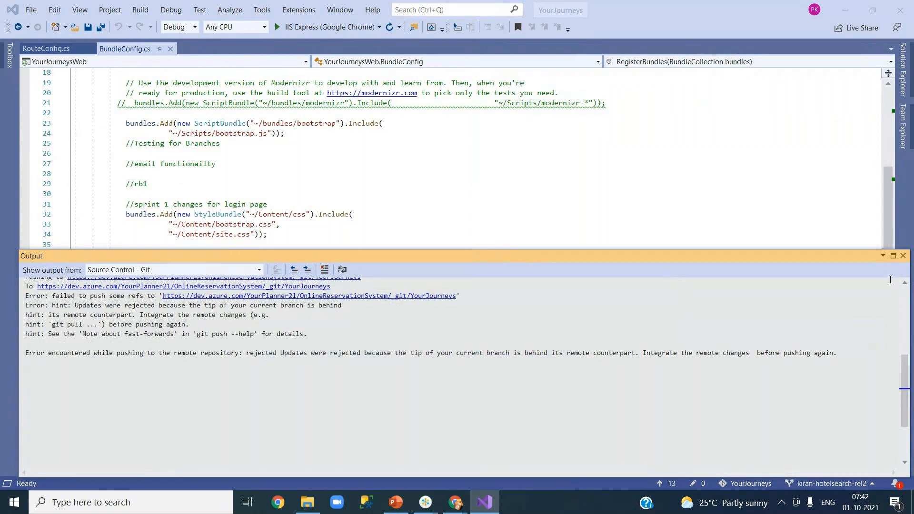
pyautogui.click(904, 256)
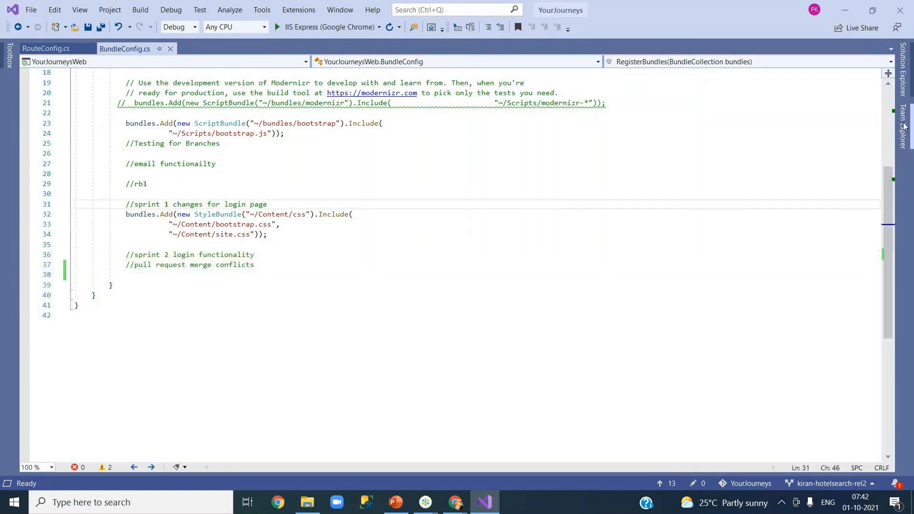
# - Pull the remote commits into kiran-hotelsearch-rel2 and resolve the conflicts, taking the remote BundleConfig.cs and keeping the local RouteConfig.cs
pyautogui.click(905, 127)
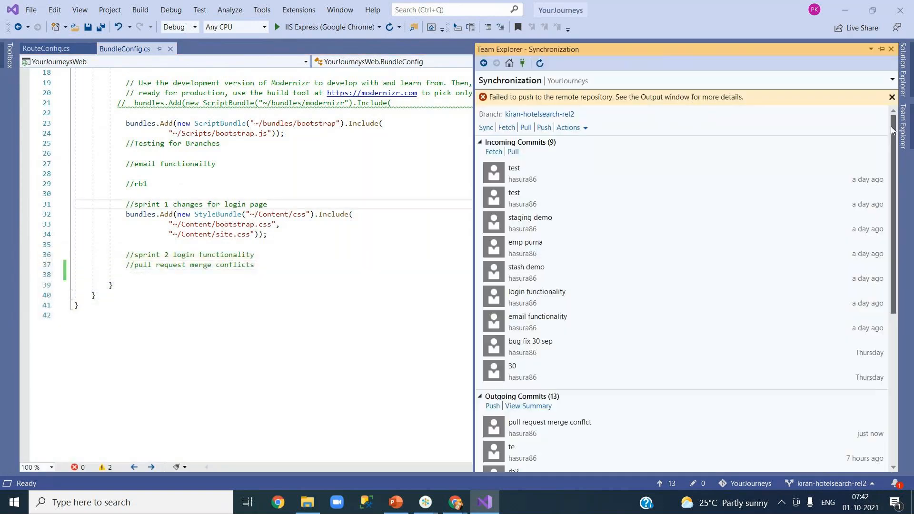
pyautogui.click(526, 128)
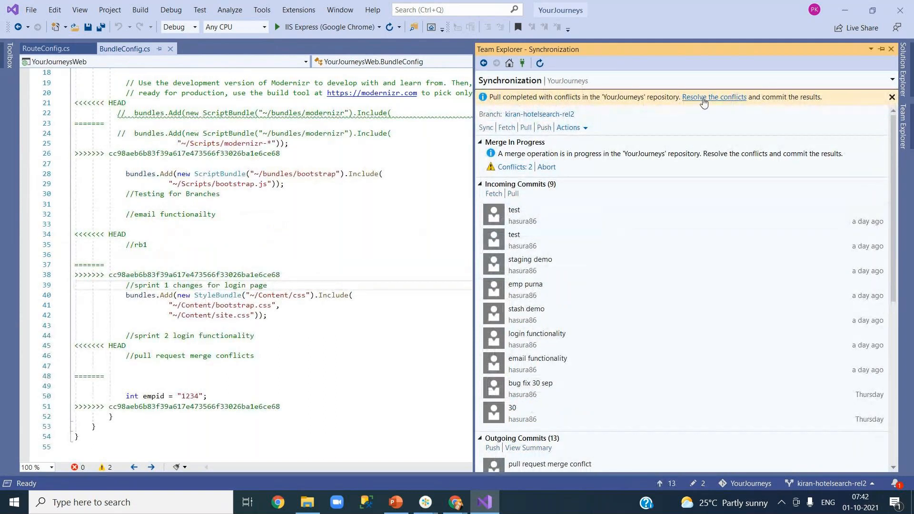
pyautogui.click(515, 167)
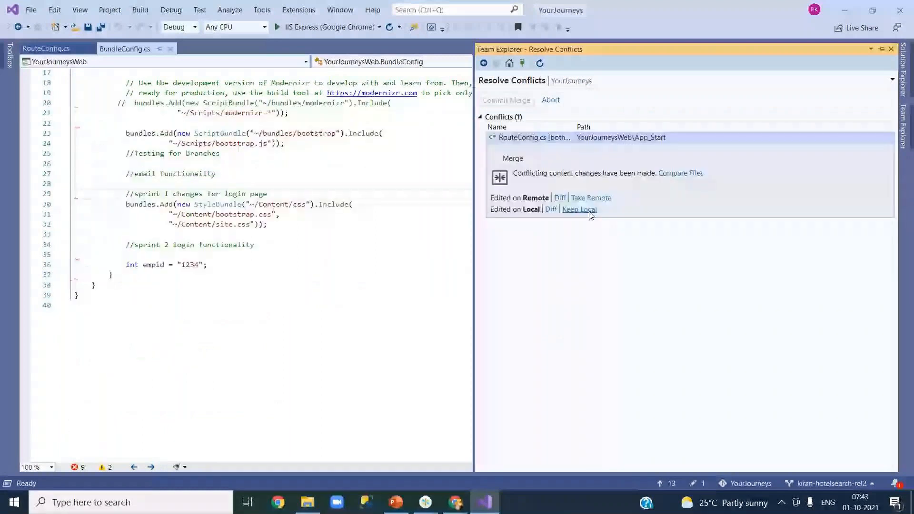
pyautogui.click(589, 212)
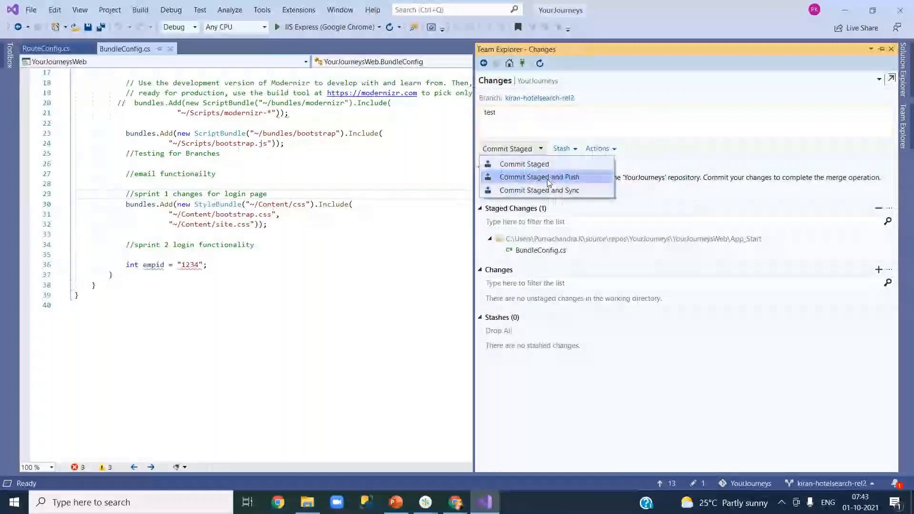
# - Commit the staged merge with the message "test" and push it, and open RouteConfig.cs to check the merged code
pyautogui.click(547, 179)
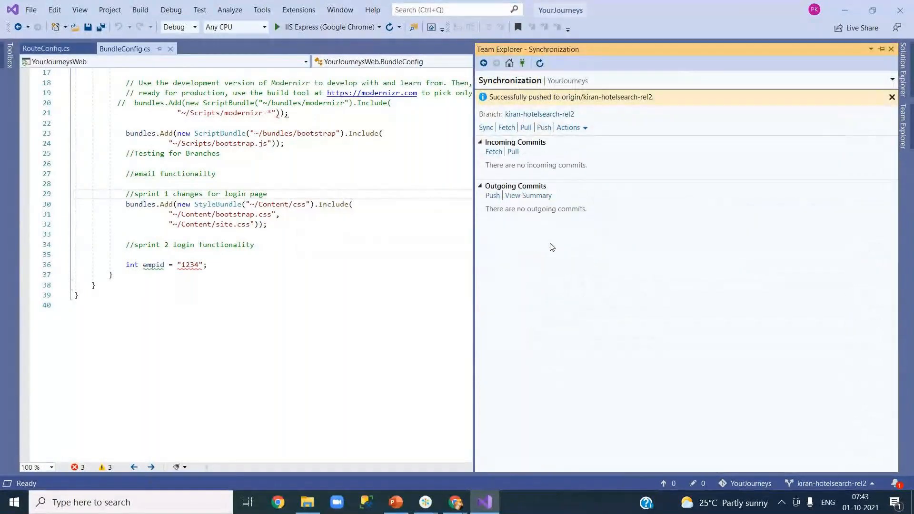
pyautogui.click(891, 50)
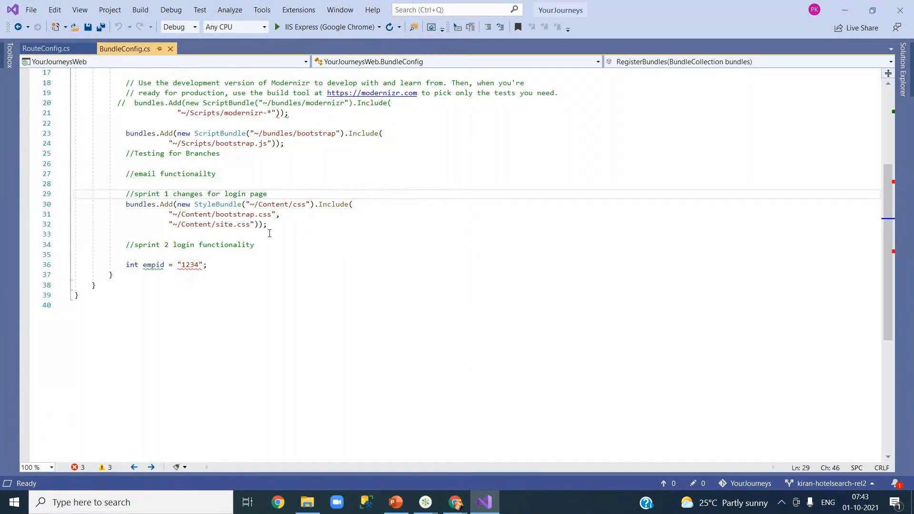
pyautogui.click(45, 48)
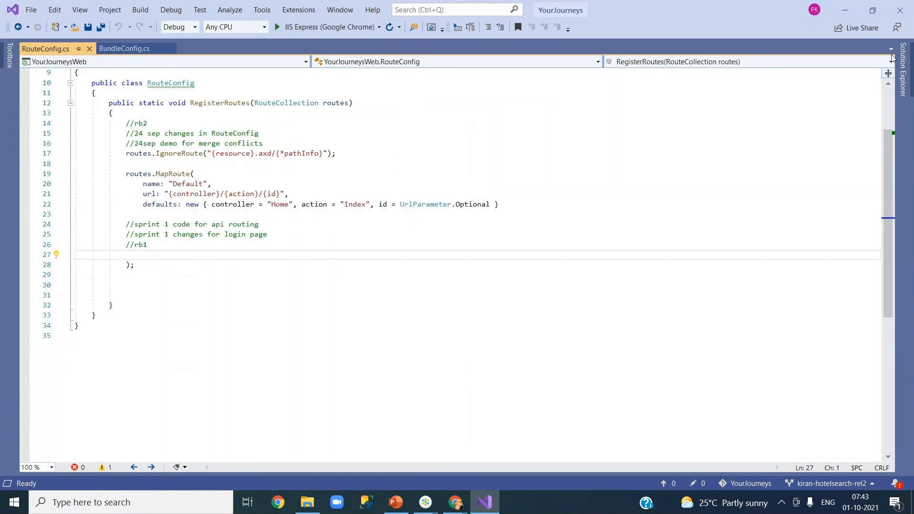
# - Open BundleConfig.cs, FilterConfig.cs and RouteConfig.cs from the App_Start folder to review their code
pyautogui.click(904, 69)
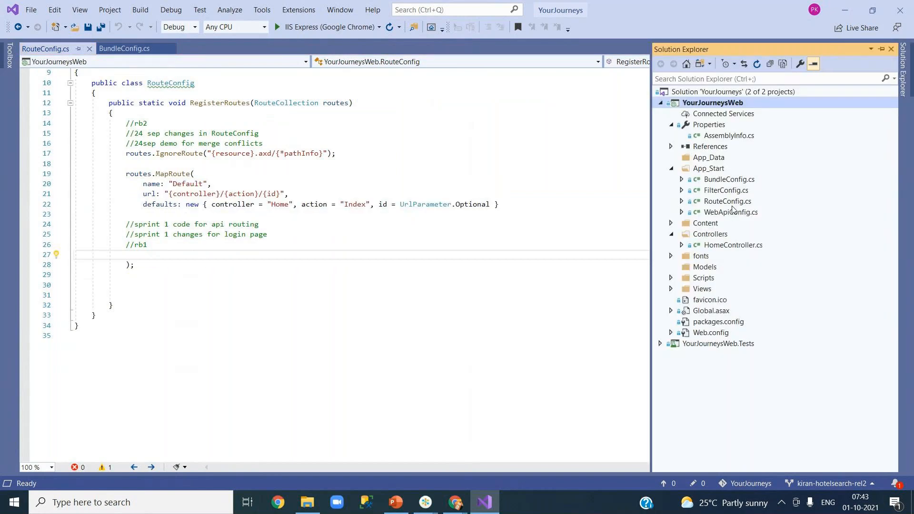
pyautogui.doubleClick(730, 180)
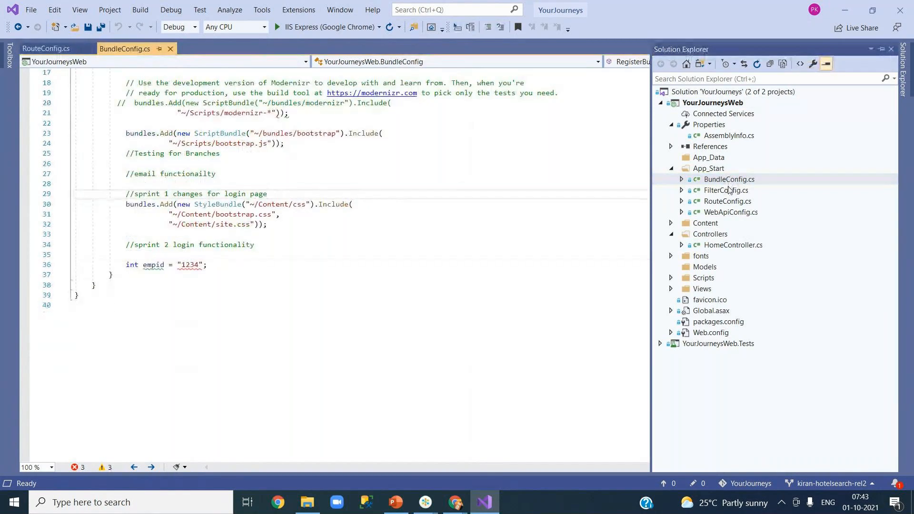
pyautogui.doubleClick(729, 191)
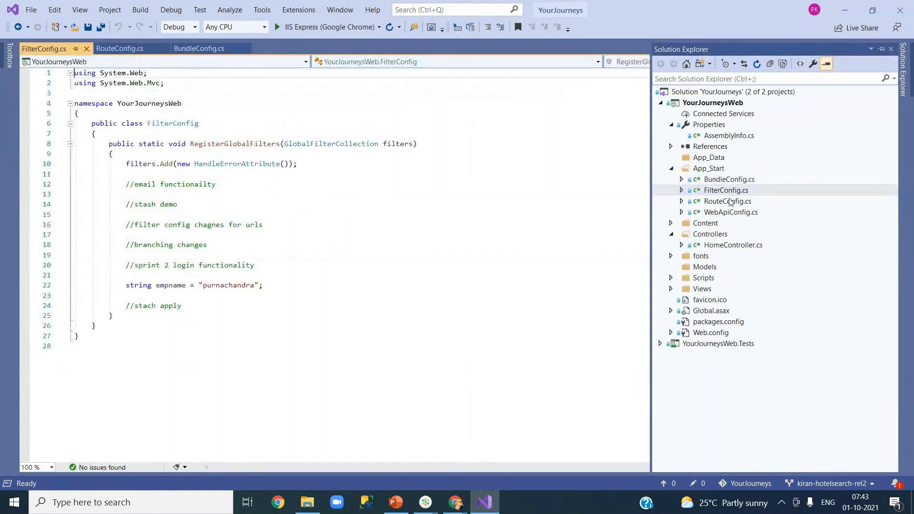
pyautogui.click(732, 201)
pyautogui.doubleClick(731, 201)
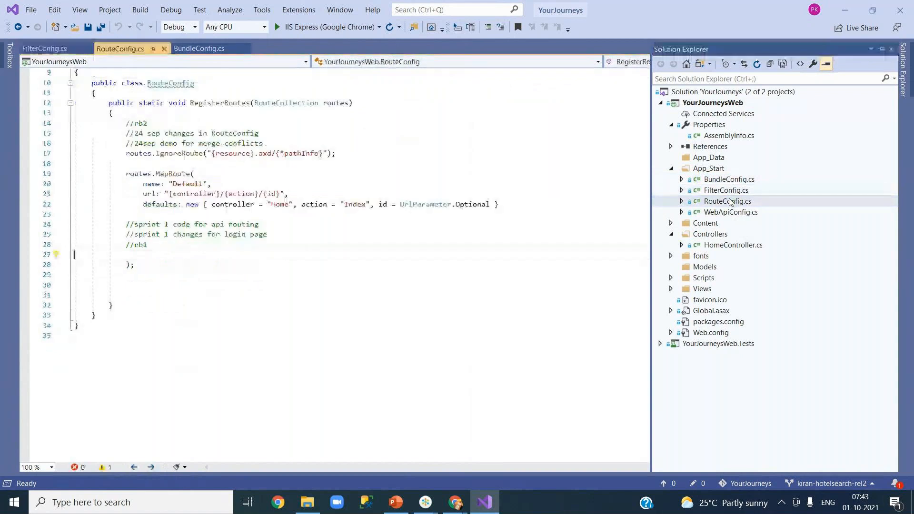
# - Add the comment "//pull request merge conflict demo" below the sprint 1 comments in WebApiConfig.cs, and save the file
pyautogui.doubleClick(732, 213)
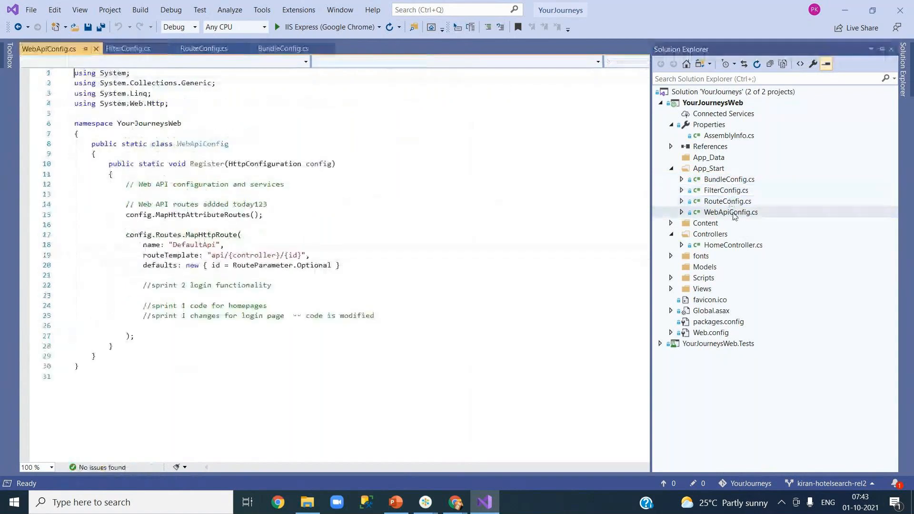
pyautogui.click(405, 318)
pyautogui.press('Return')
pyautogui.press('Return')
pyautogui.write('//test')
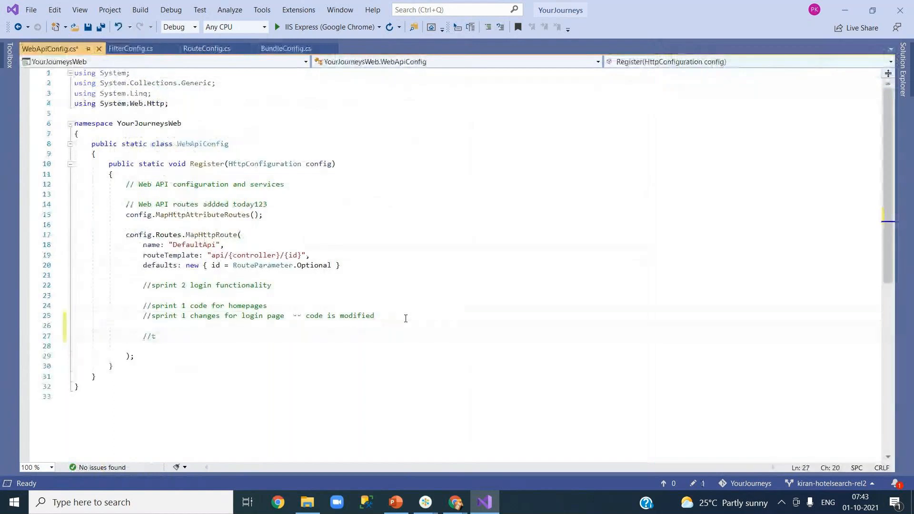
pyautogui.press('BackSpace')
pyautogui.press('BackSpace')
pyautogui.press('BackSpace')
pyautogui.press('BackSpace')
pyautogui.write('pull re')
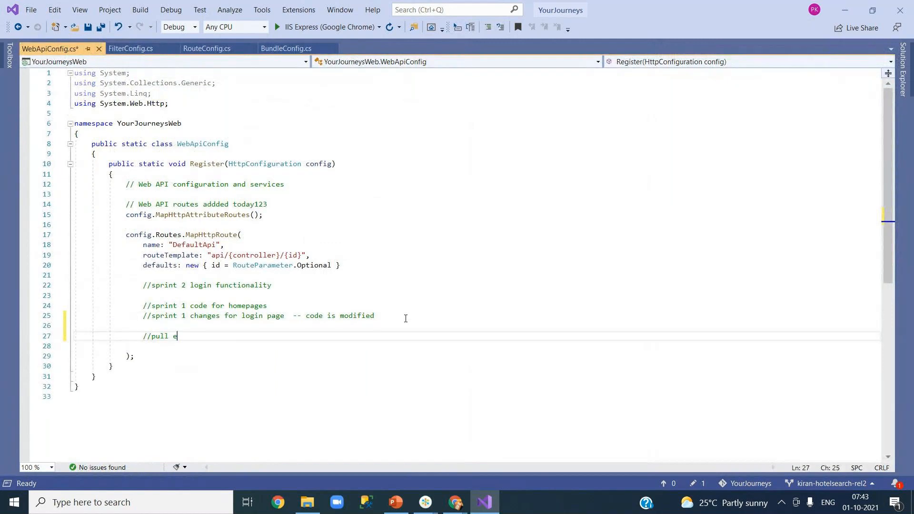
pyautogui.write('quest merge conflict demo')
pyautogui.hotkey('ctrl', 's')
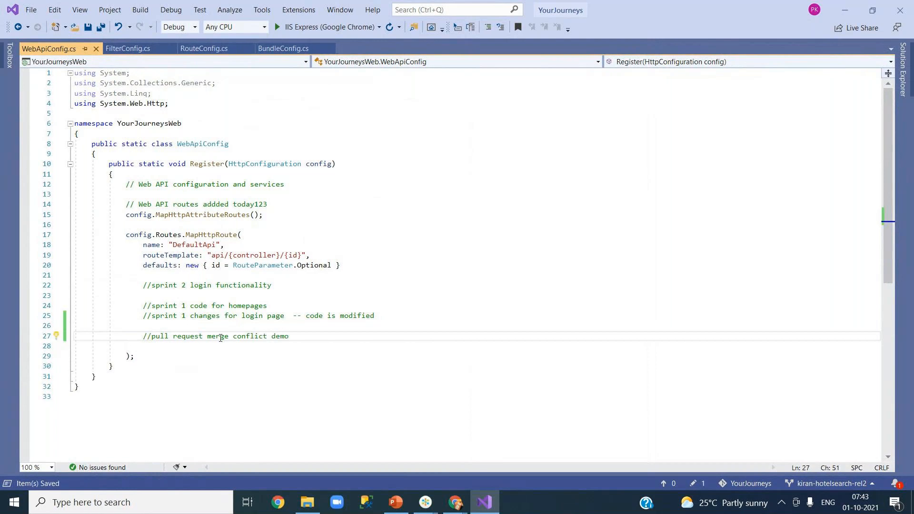
# - Copy the merge conflict demo comment into BundleConfig.cs below the empid declaration, and save the file
pyautogui.moveTo(130, 337); pyautogui.dragTo(375, 348)
pyautogui.hotkey('ctrl', 'c')
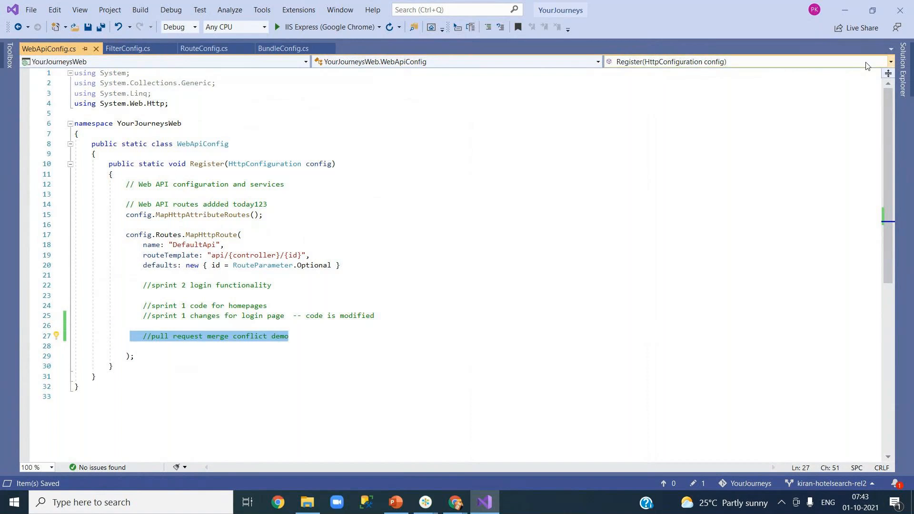
pyautogui.click(903, 69)
pyautogui.click(739, 181)
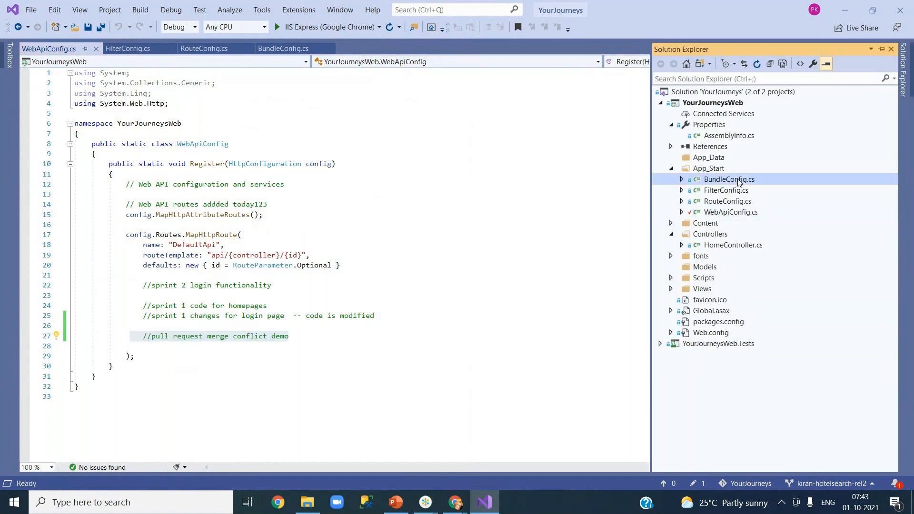
pyautogui.doubleClick(739, 181)
pyautogui.press('Return')
pyautogui.hotkey('ctrl', 'v')
pyautogui.hotkey('ctrl', 's')
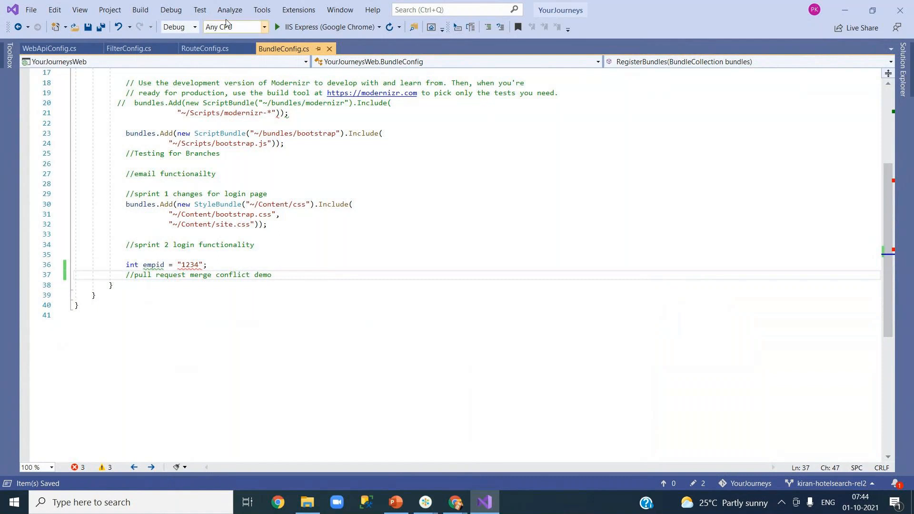
# - Commit all changes on kiran-hotelsearch-rel2 with the message "conflict demo" and push them
pyautogui.click(80, 10)
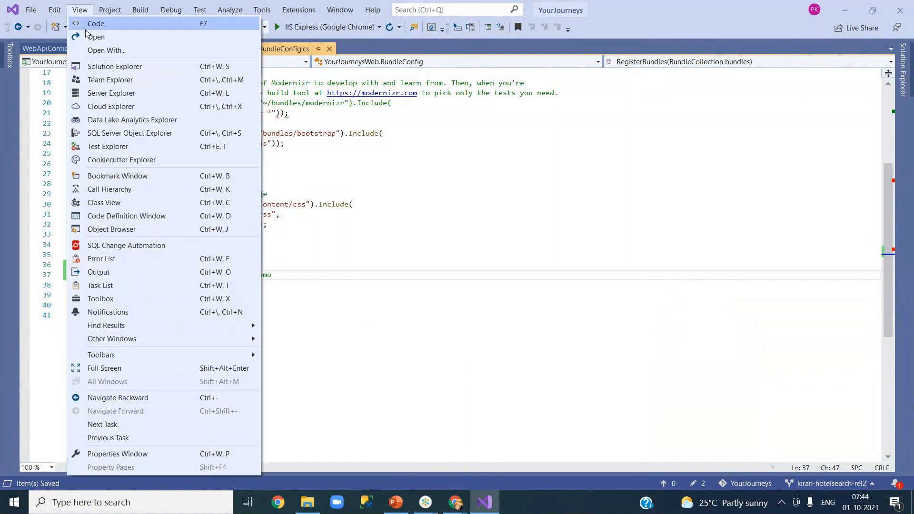
pyautogui.click(106, 80)
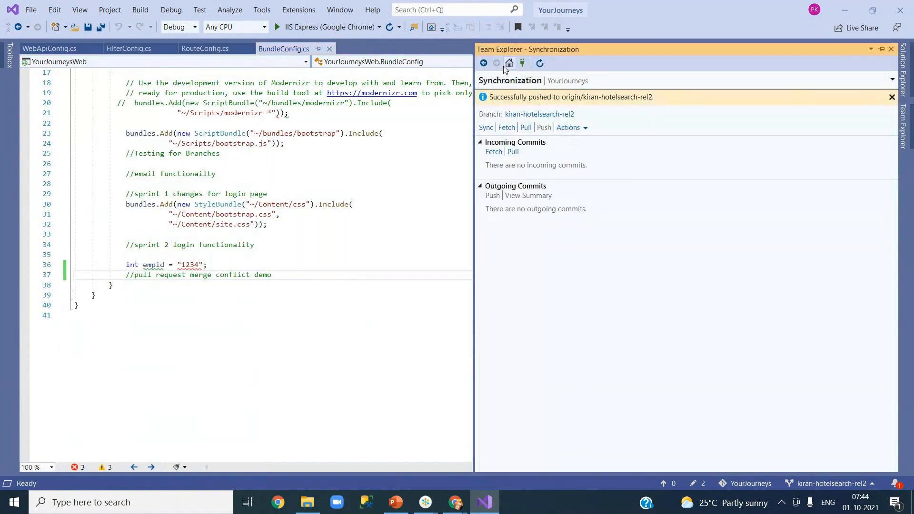
pyautogui.click(509, 63)
pyautogui.click(524, 114)
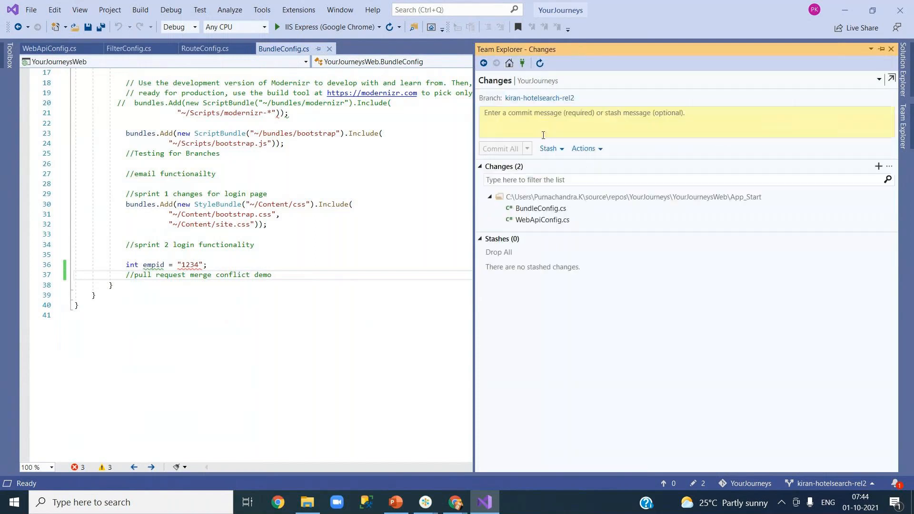
pyautogui.click(542, 126)
pyautogui.write('conflict demo')
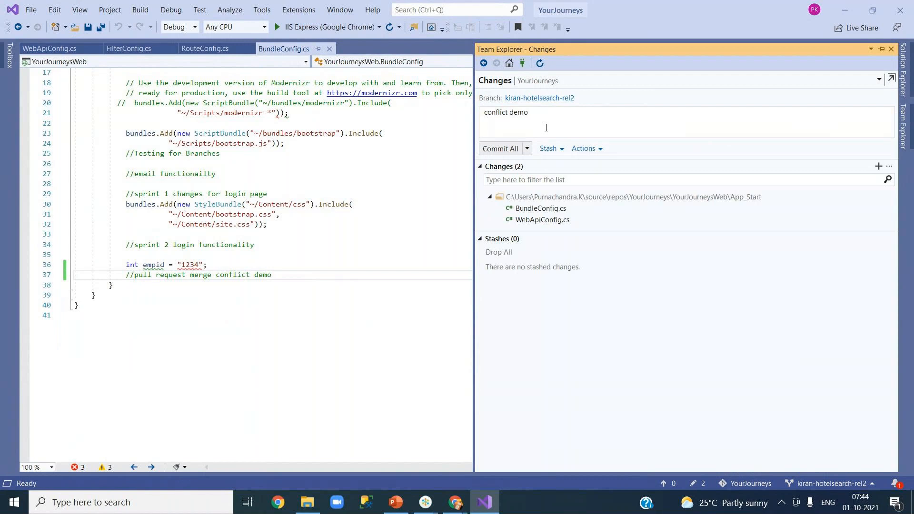
pyautogui.click(527, 148)
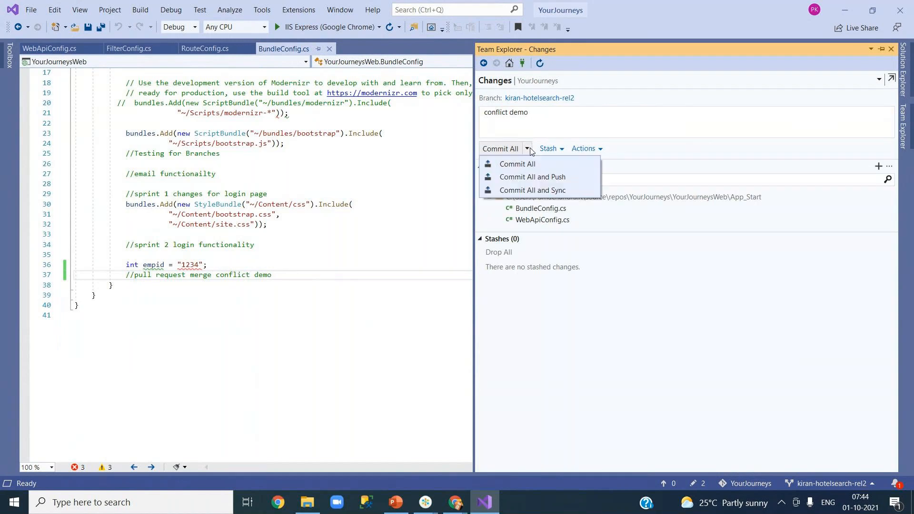
pyautogui.click(534, 177)
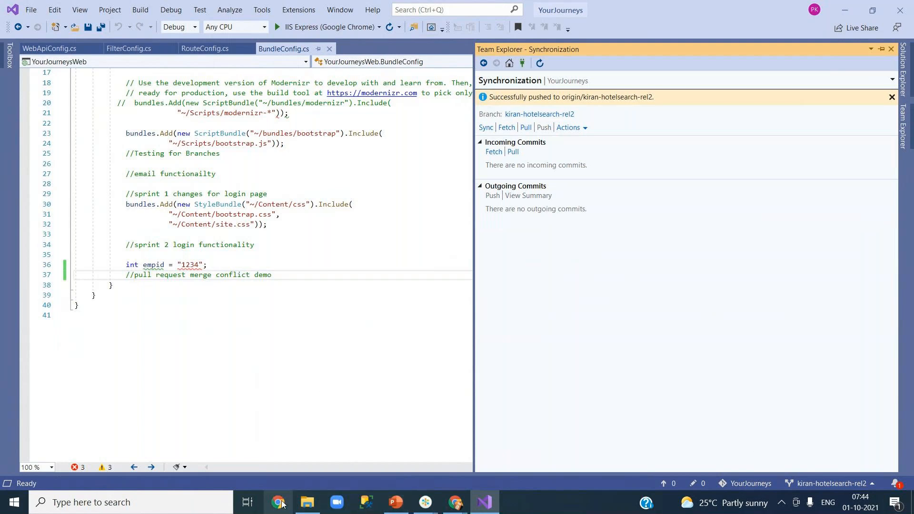
# - Switch to Azure DevOps in Chrome, open the Dev branch's files and expand the YourJourneysWeb folder
pyautogui.moveTo(460, 504)
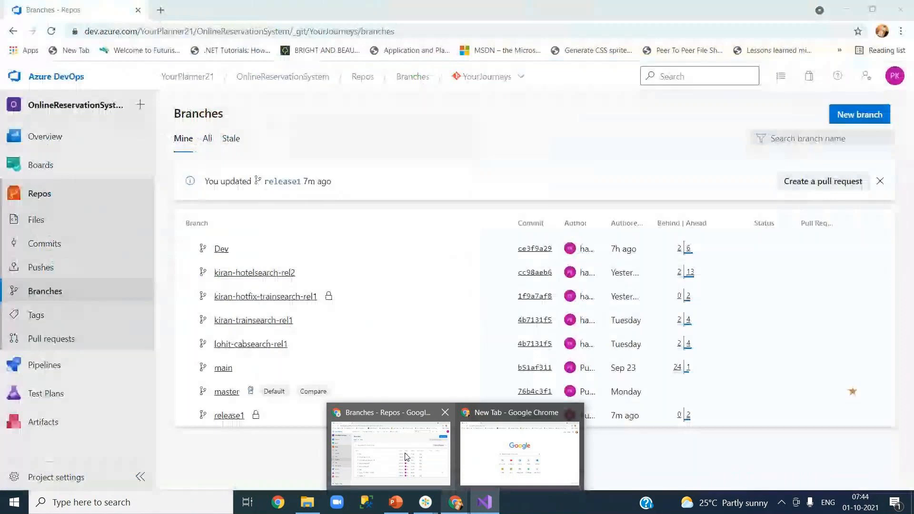
pyautogui.click(406, 457)
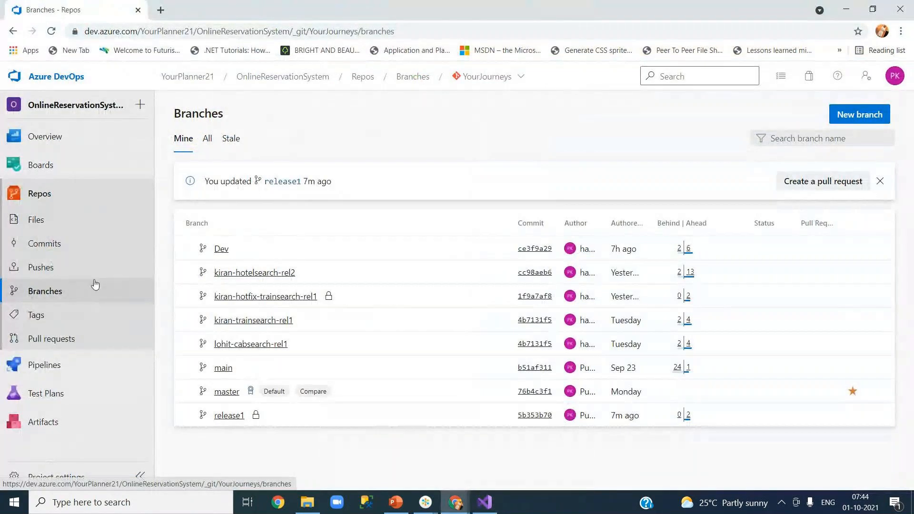
pyautogui.click(56, 291)
pyautogui.click(221, 249)
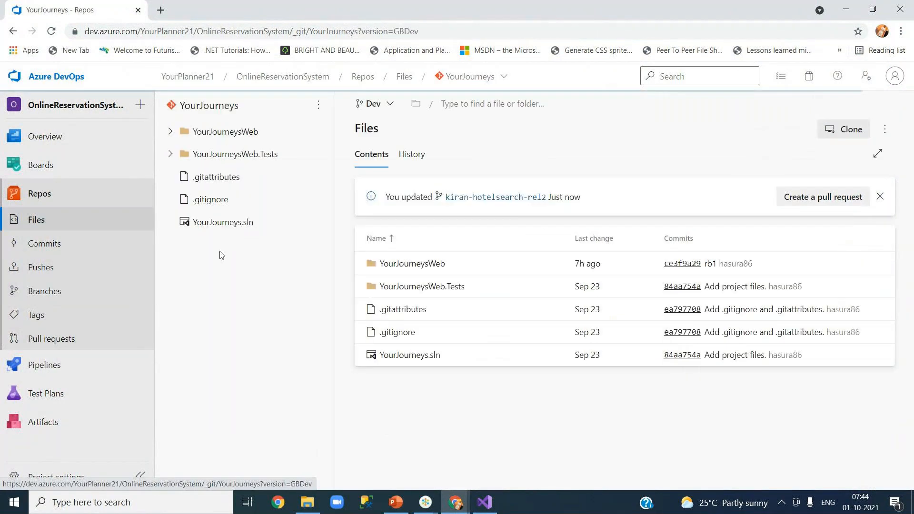
pyautogui.click(170, 132)
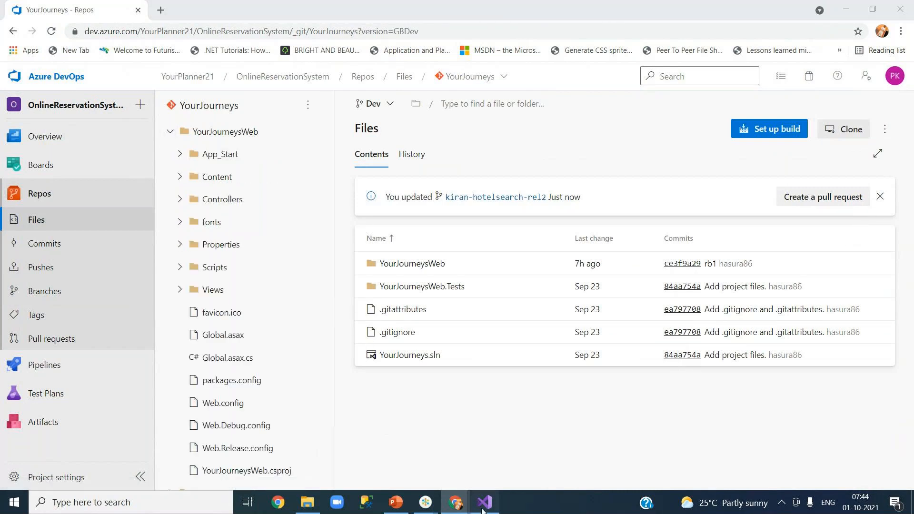
# - Check the local BundleConfig.cs in Visual Studio, and open the Dev branch's BundleConfig.cs for editing in Azure DevOps
pyautogui.click(485, 503)
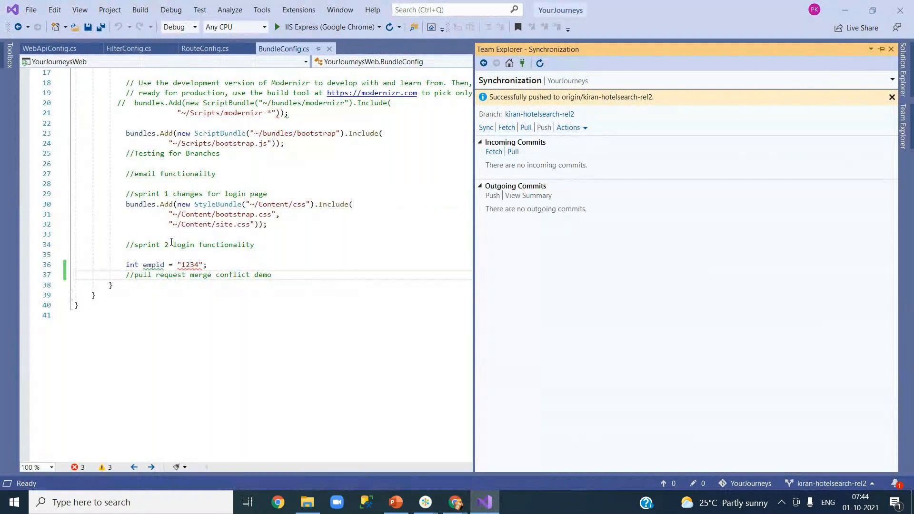
pyautogui.click(294, 259)
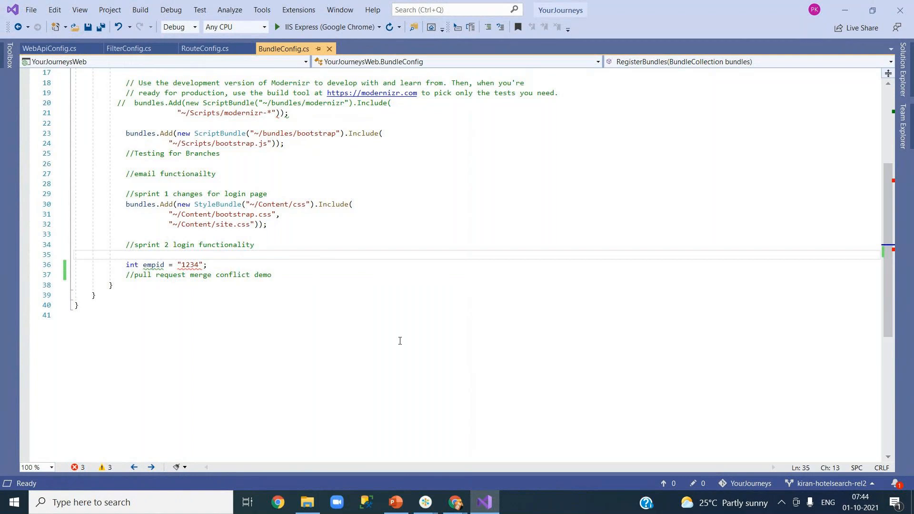
pyautogui.moveTo(456, 502)
pyautogui.click(395, 448)
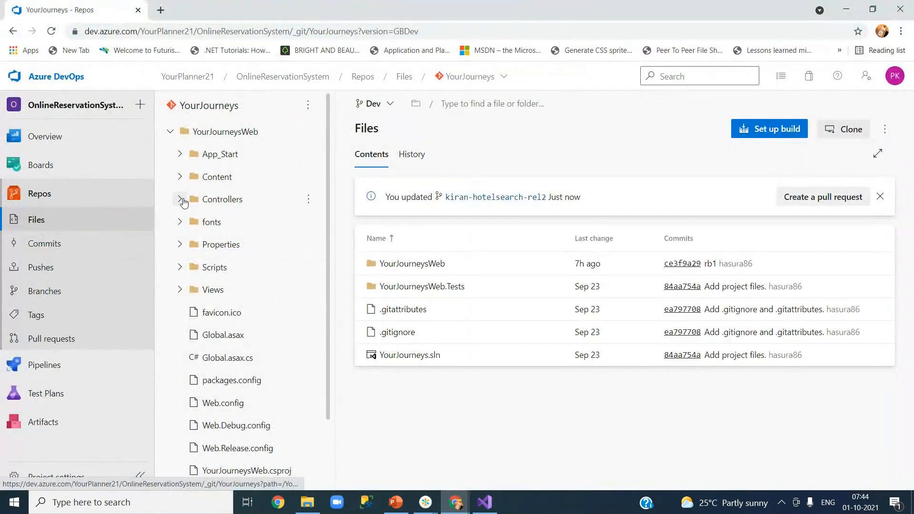
pyautogui.click(180, 154)
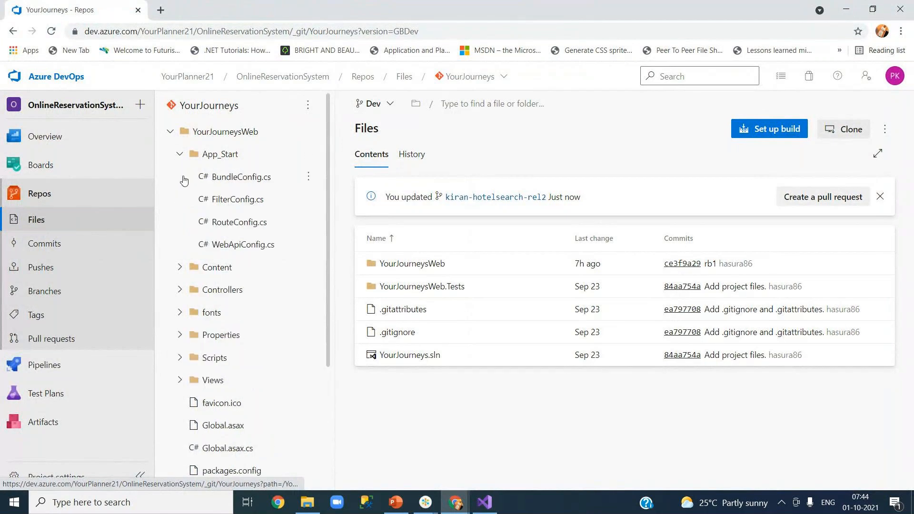
pyautogui.click(245, 180)
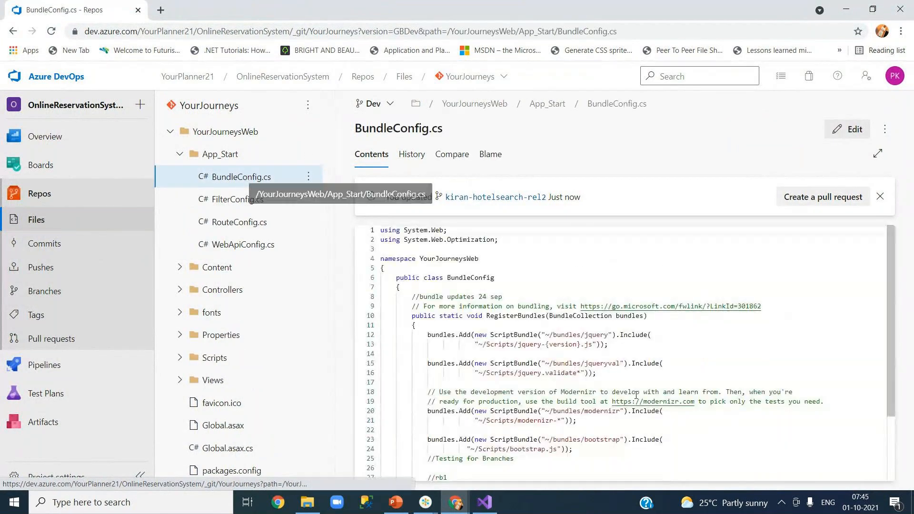
pyautogui.scroll(-1, 578, 432)
pyautogui.click(848, 130)
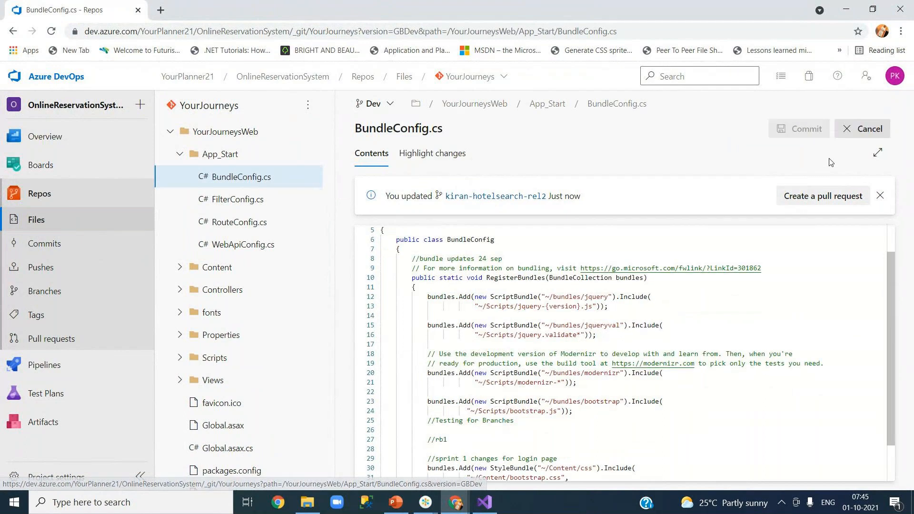
# - Compare the Dev branch's BundleConfig.cs code with the local version in Visual Studio, and return to the web editor
pyautogui.scroll(-1, 500, 424)
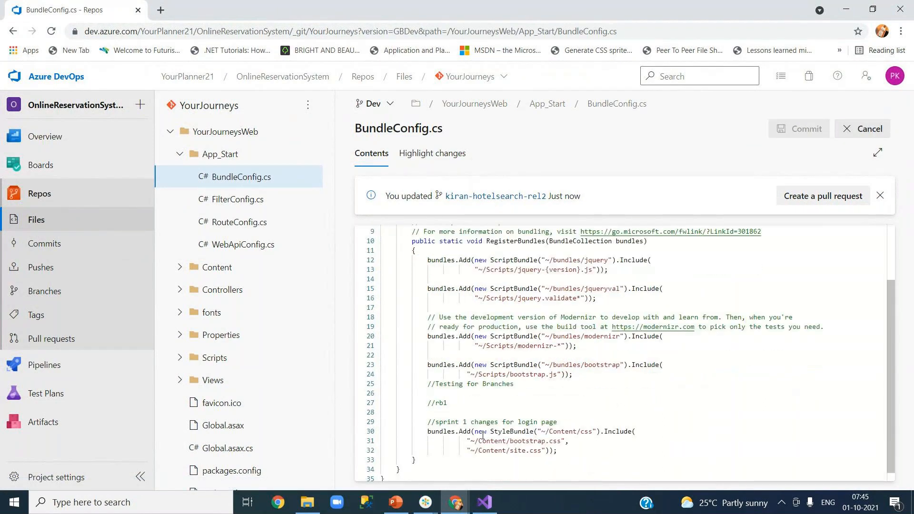
pyautogui.scroll(-1, 483, 436)
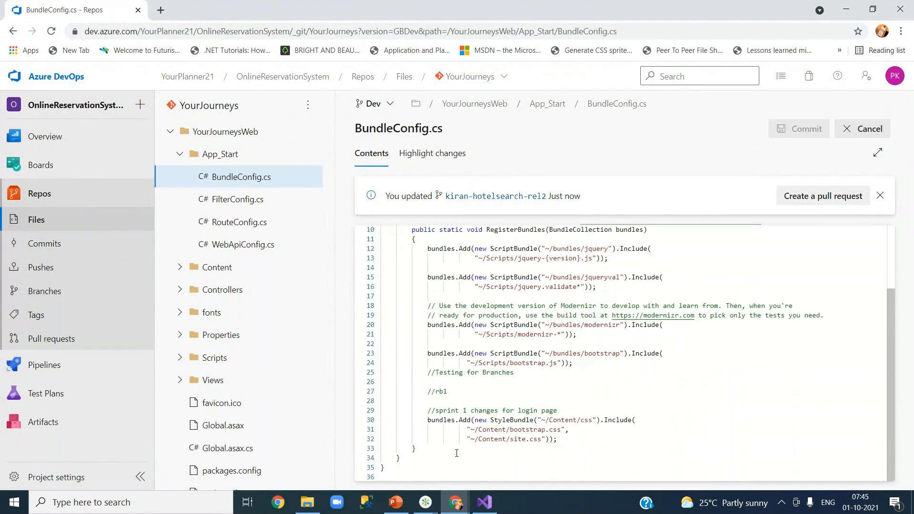
pyautogui.scroll(1, 456, 453)
pyautogui.scroll(-1, 472, 450)
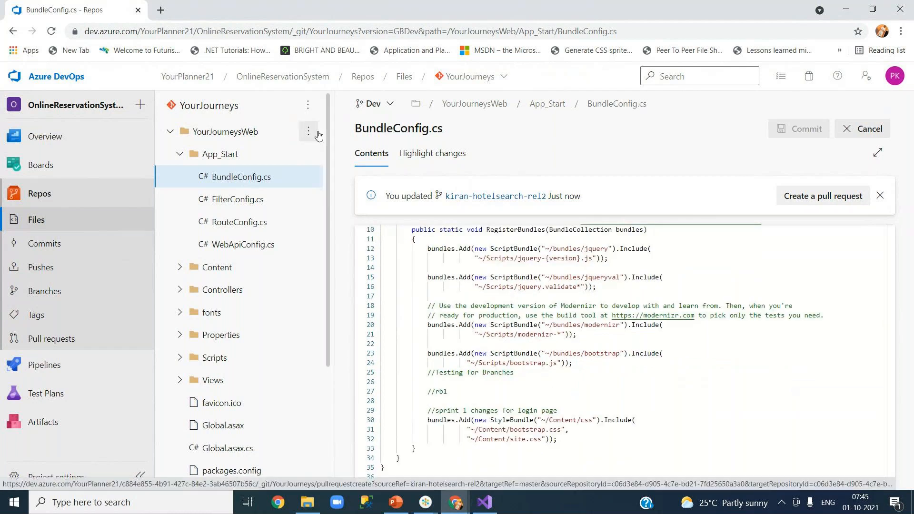
pyautogui.hotkey('alt', 'Tab')
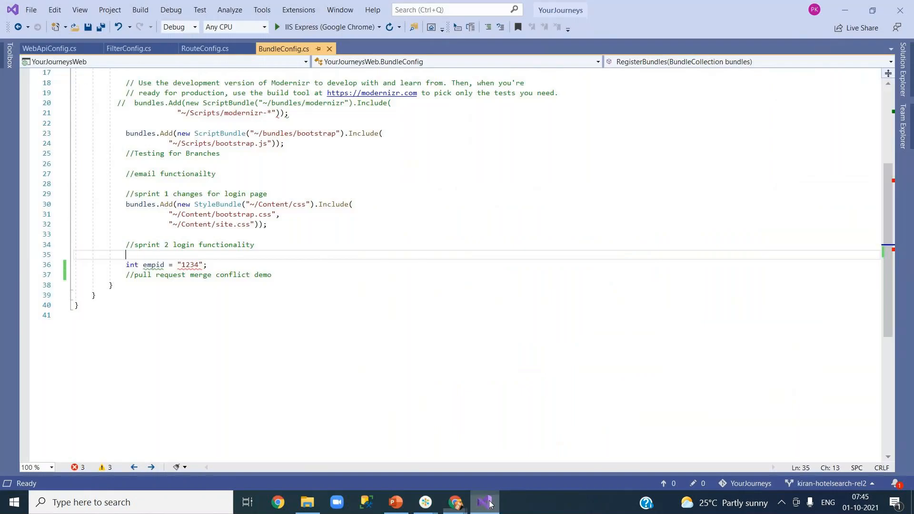
pyautogui.scroll(5, 266, 230)
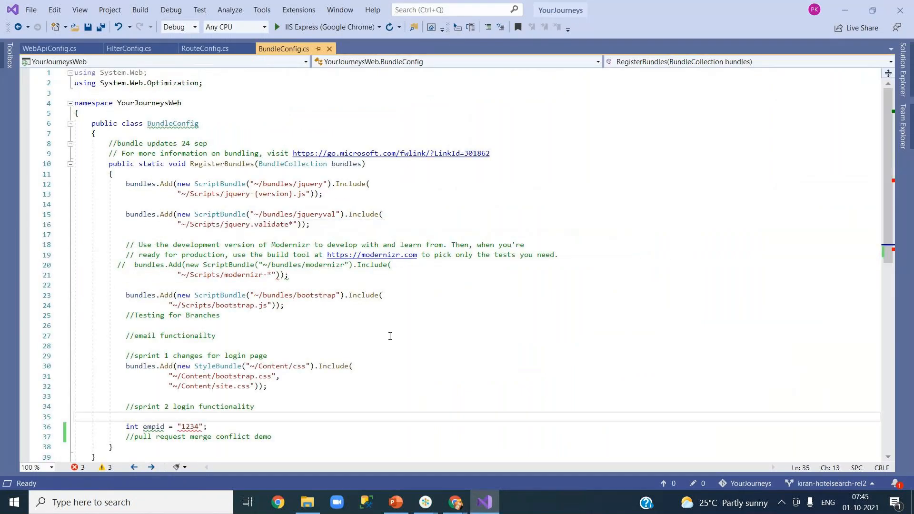
pyautogui.hotkey('alt', 'Tab')
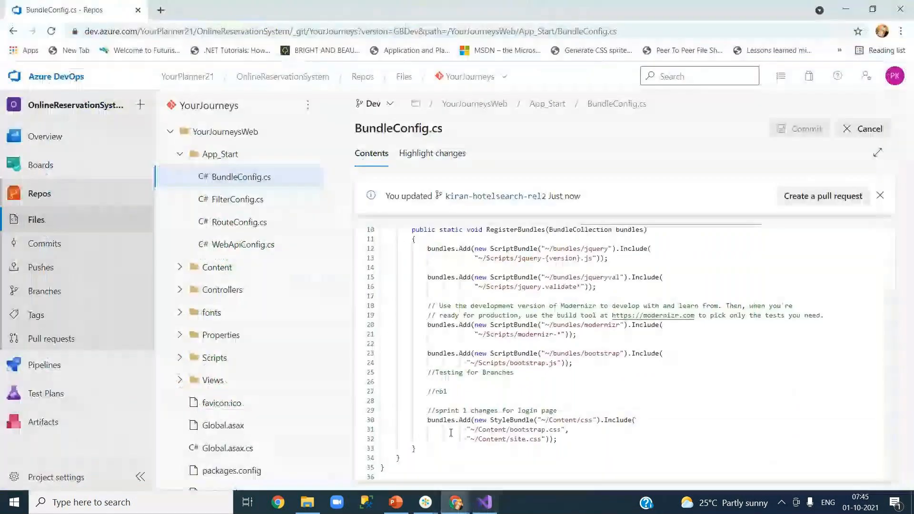
# - Insert blank lines after the StyleBundle block in Dev's BundleConfig.cs and add the comment "//pull request merge conflict demo"
pyautogui.click(621, 440)
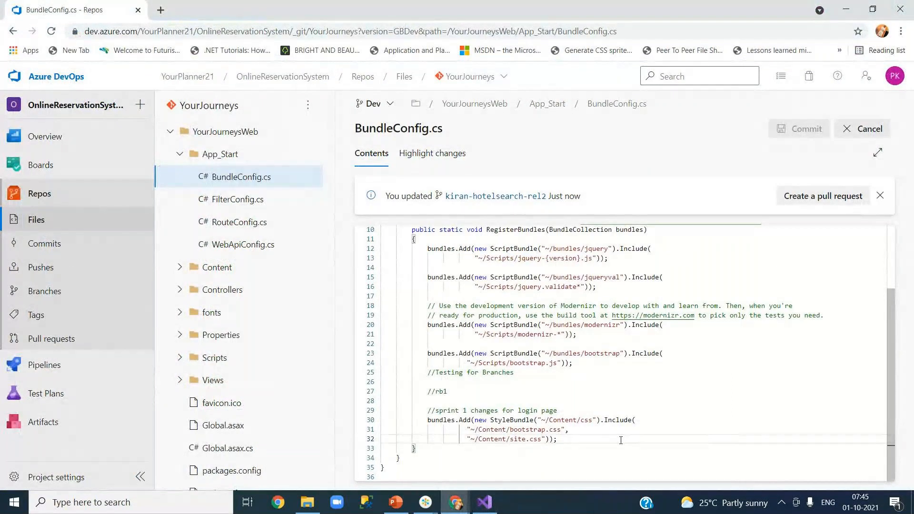
pyautogui.press('Return')
pyautogui.press('Return')
pyautogui.press('Return')
pyautogui.press('Return')
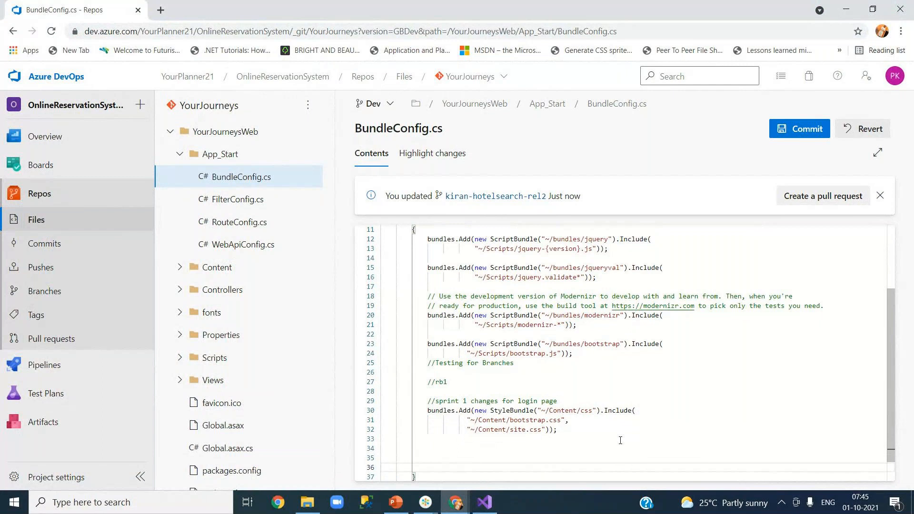
pyautogui.scroll(-1, 621, 440)
pyautogui.press('Return')
pyautogui.write('//pull request merge conflict demo')
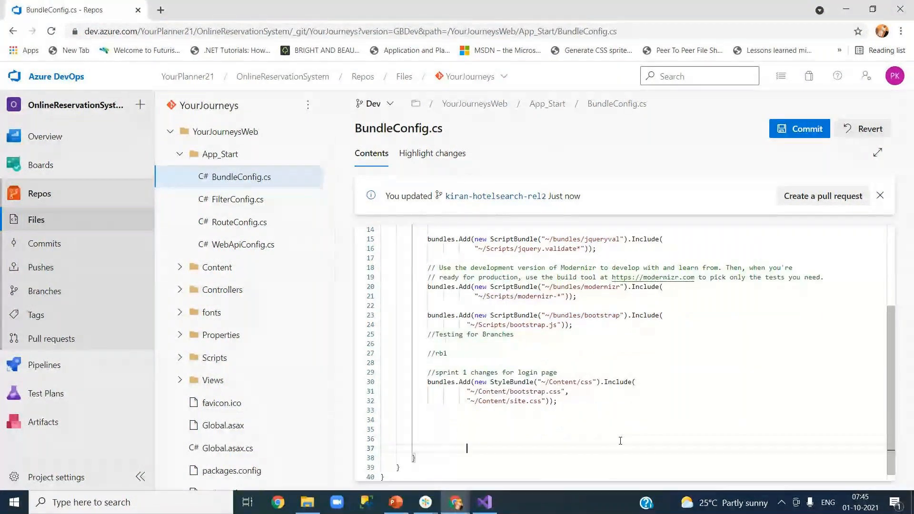
# - Repeat the "//pull request merge conflict demo" comment on lines 35 and 34, and commit BundleConfig.cs to the Dev branch
pyautogui.click(503, 428)
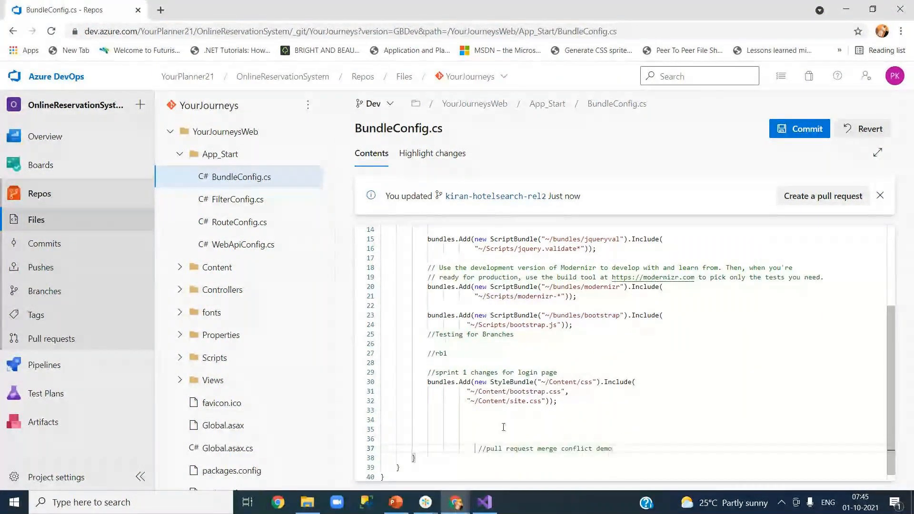
pyautogui.write('//pull request merge conflict demo')
pyautogui.click(472, 417)
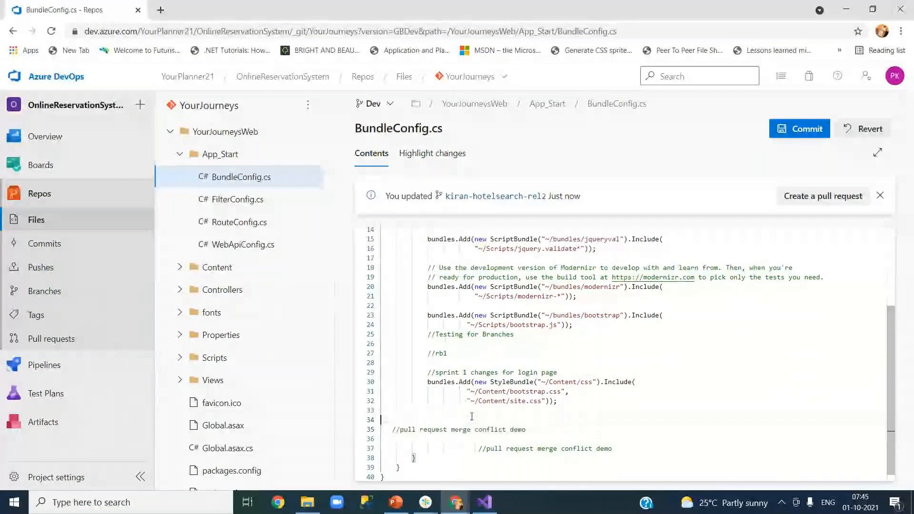
pyautogui.write('//pull request merge conflict demo')
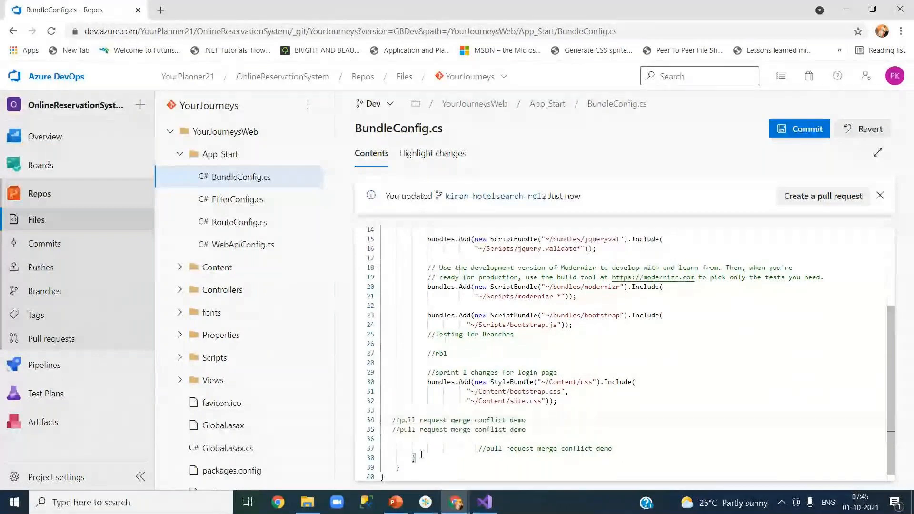
pyautogui.click(801, 130)
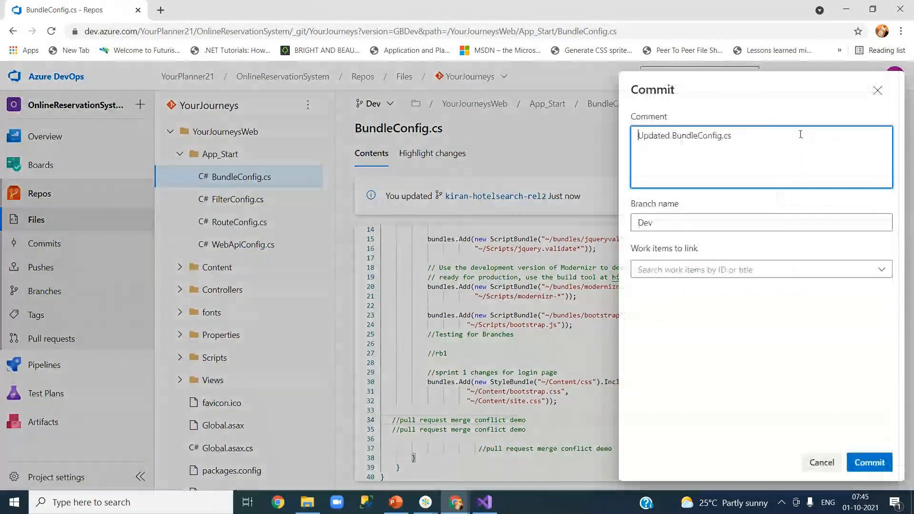
pyautogui.click(870, 462)
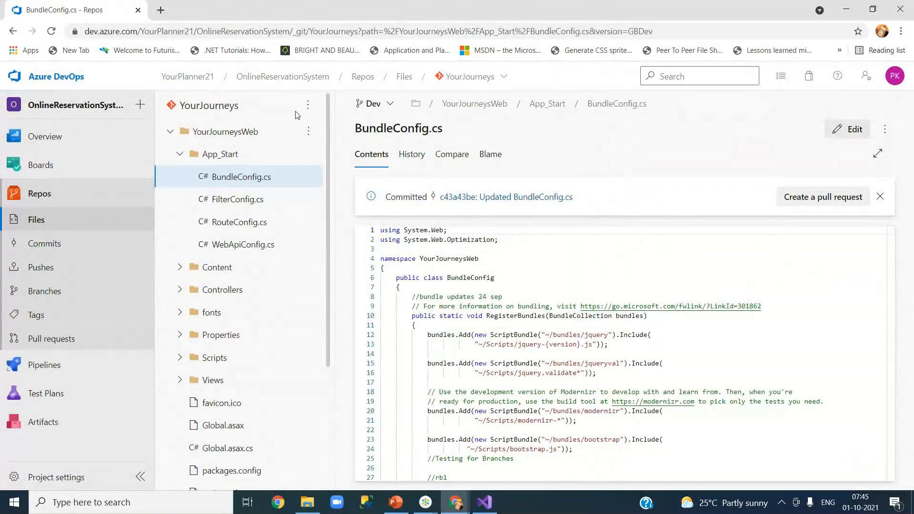
# - Open the repository's pull requests page, check the local BundleConfig.cs in Visual Studio, and return to Azure DevOps
pyautogui.click(58, 344)
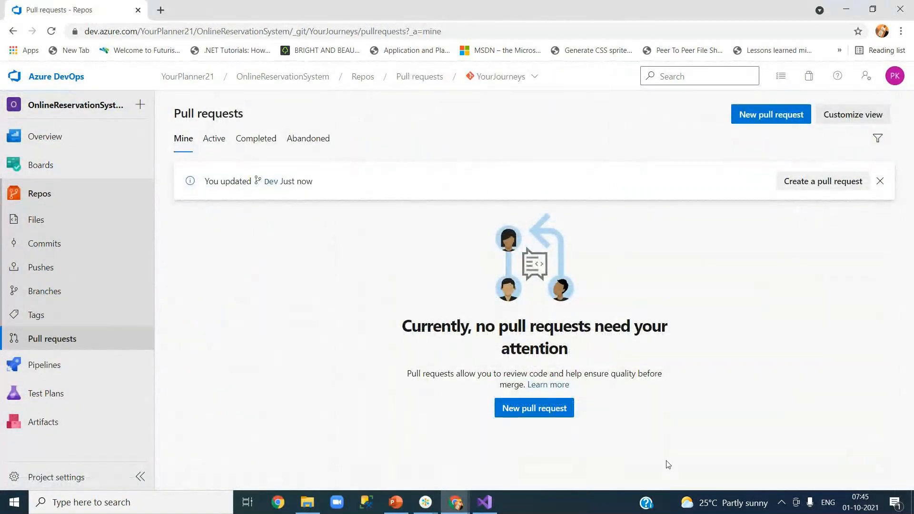
pyautogui.moveTo(491, 512)
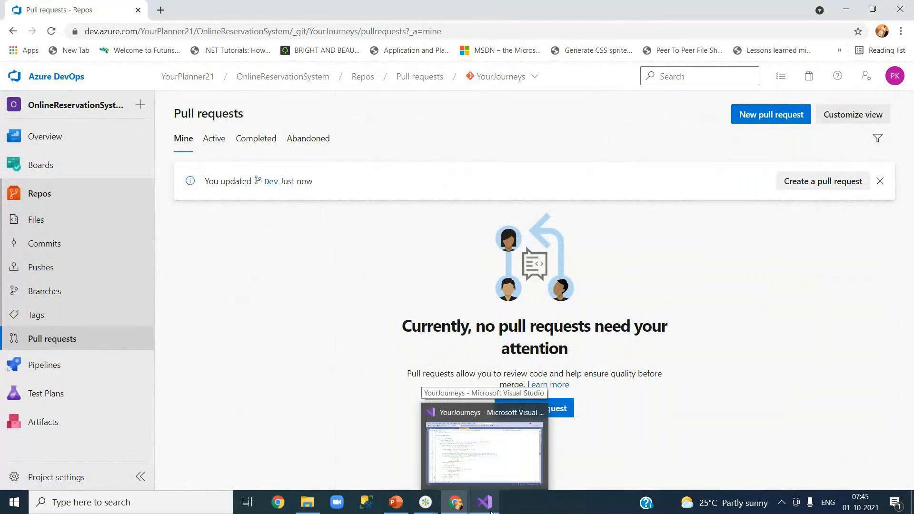
pyautogui.click(491, 511)
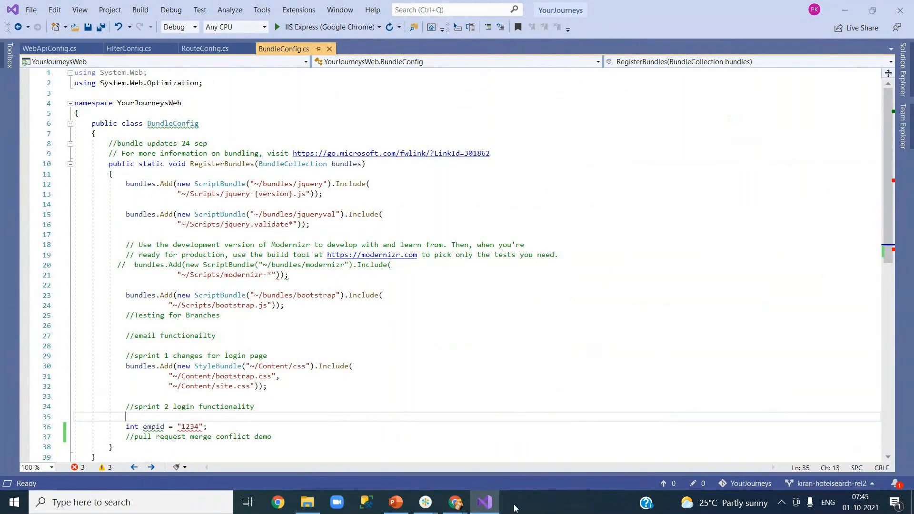
pyautogui.moveTo(495, 509)
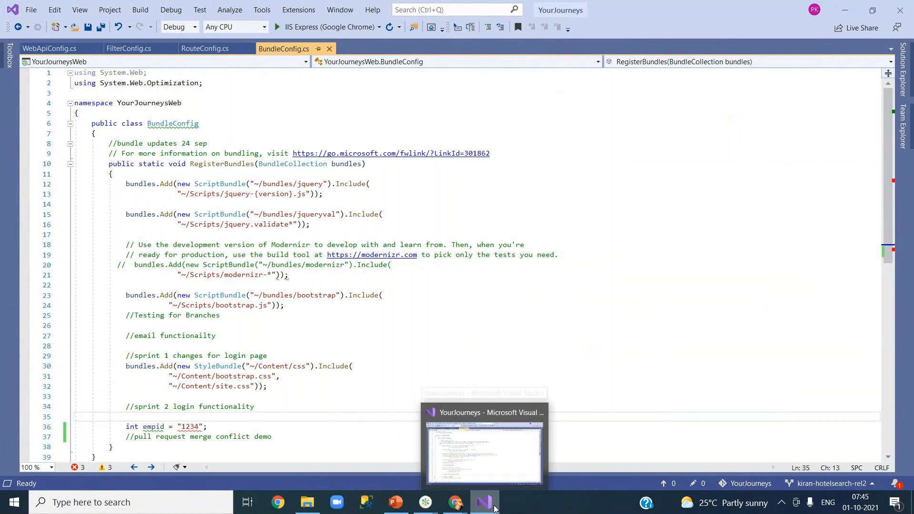
pyautogui.click(493, 508)
# - Start a new pull request with kiran-hotelsearch-rel2 as the source branch and Dev as the target branch
pyautogui.click(544, 406)
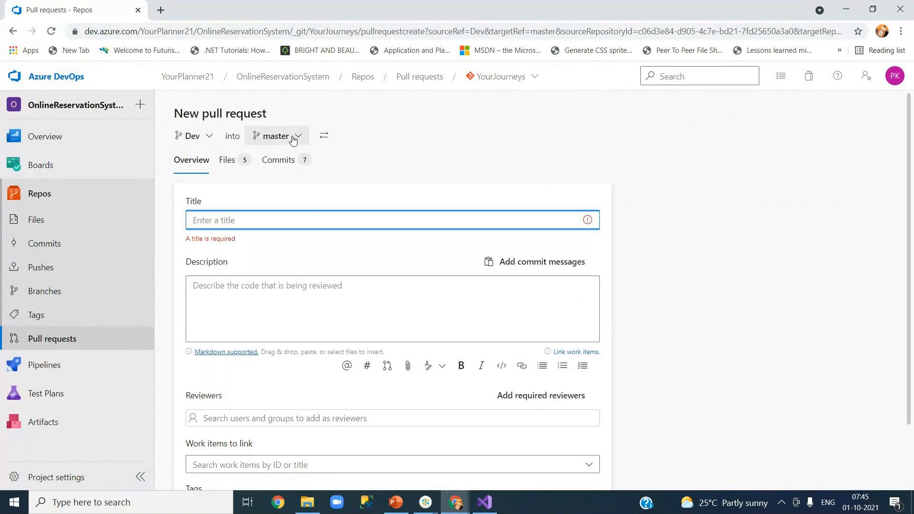
pyautogui.click(213, 138)
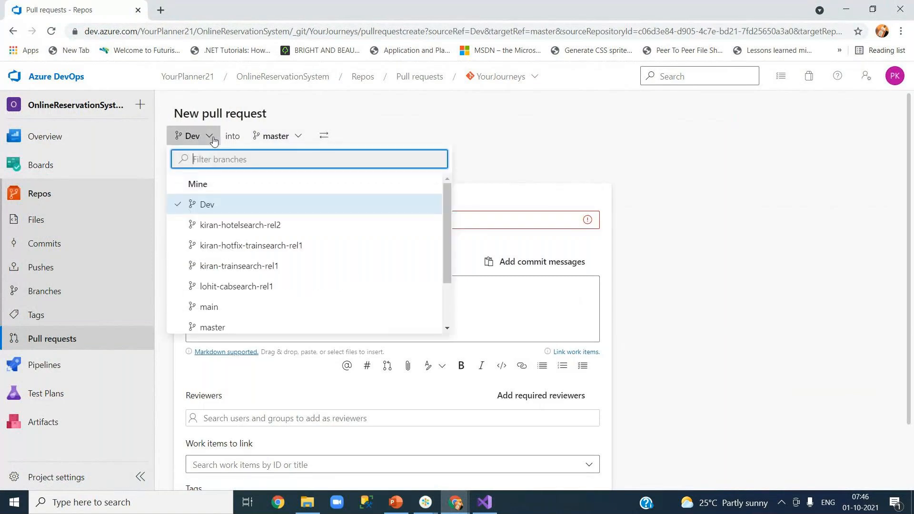
pyautogui.click(226, 226)
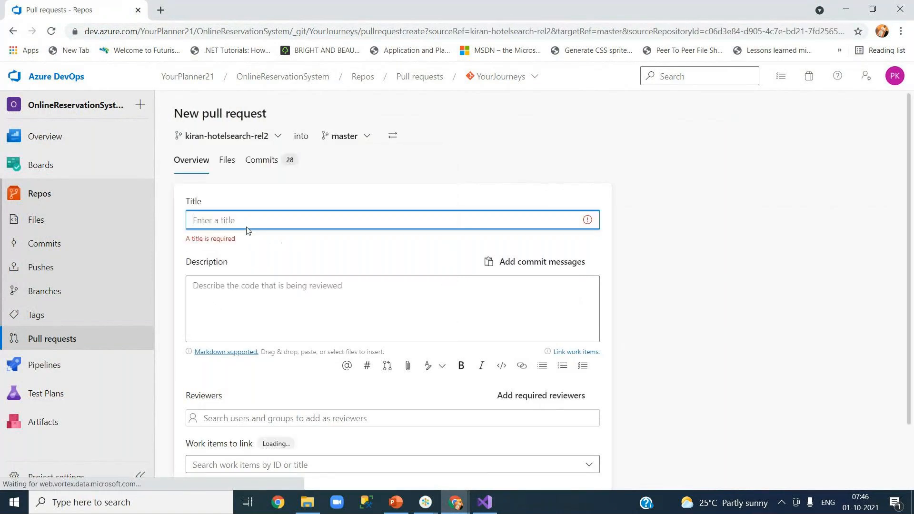
pyautogui.click(360, 141)
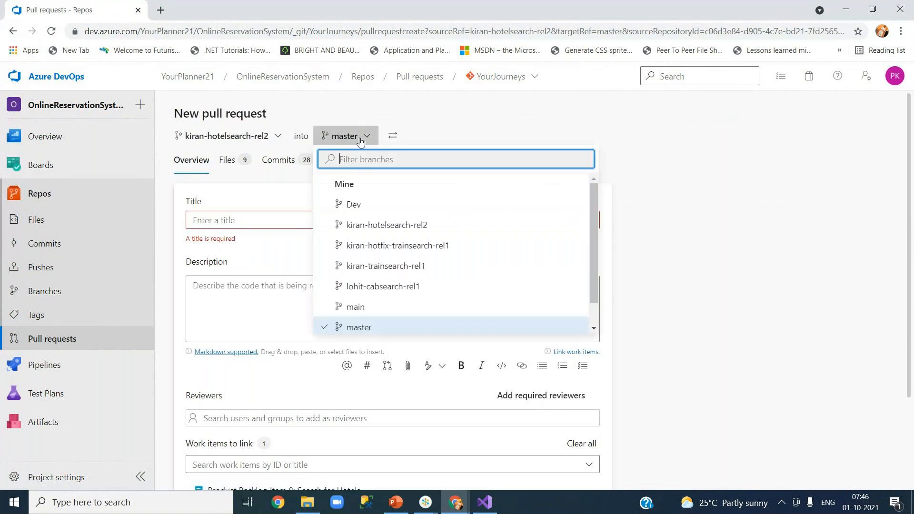
pyautogui.click(354, 205)
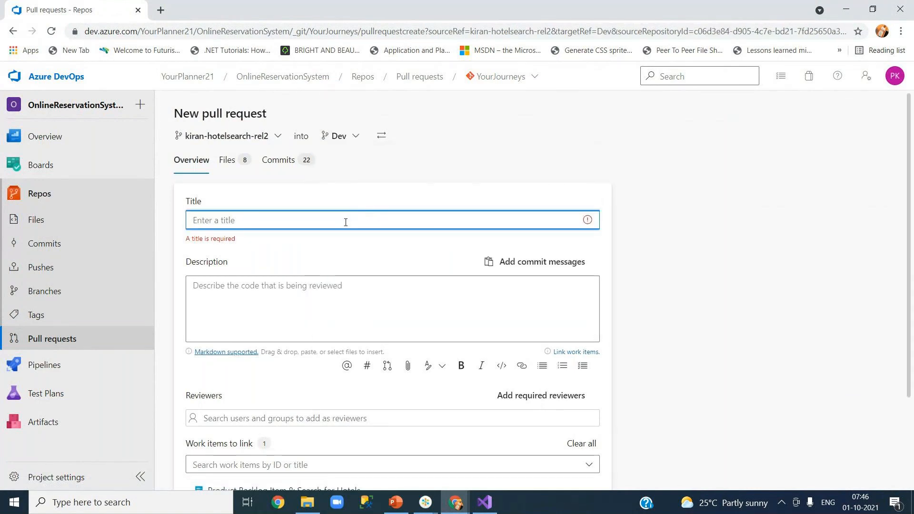
# - Title the pull request "pull request demo" and add Devtest_28 as a reviewer
pyautogui.write('pu')
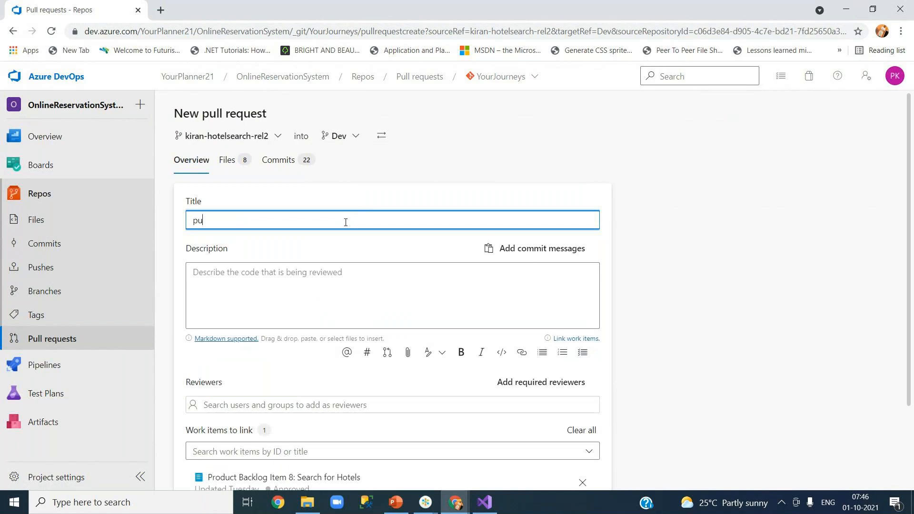
pyautogui.write('ll request demo')
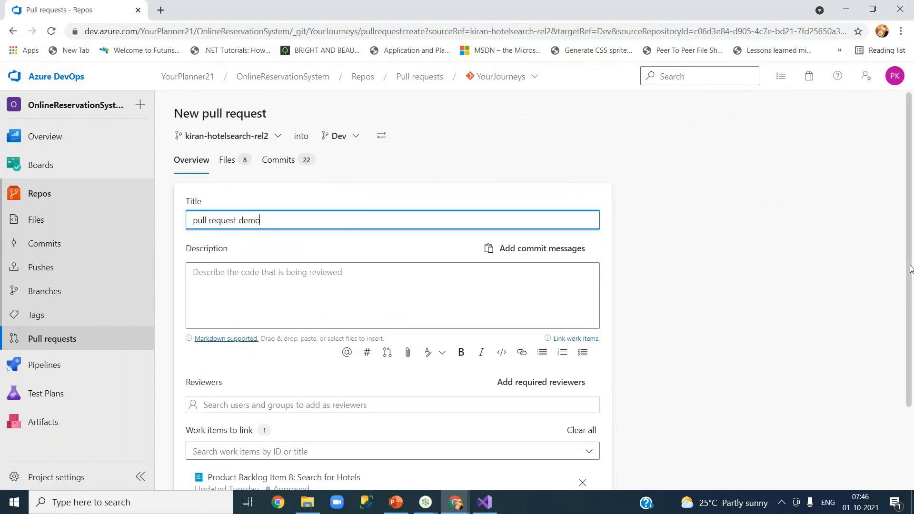
pyautogui.scroll(-1, 910, 326)
pyautogui.scroll(-1, 909, 327)
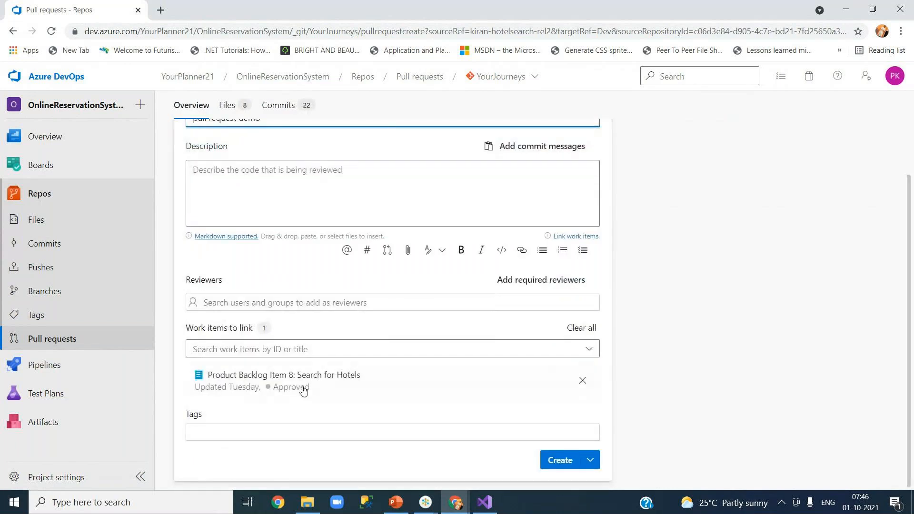
pyautogui.click(281, 304)
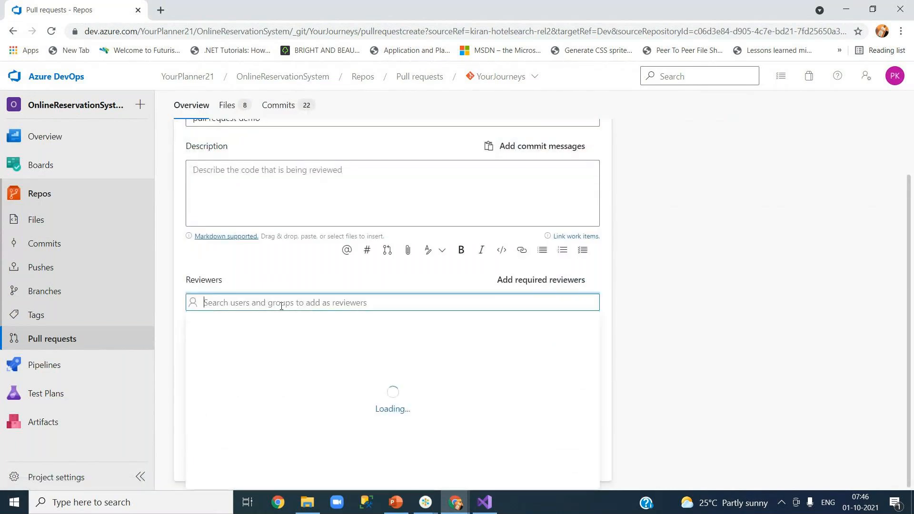
pyautogui.click(282, 333)
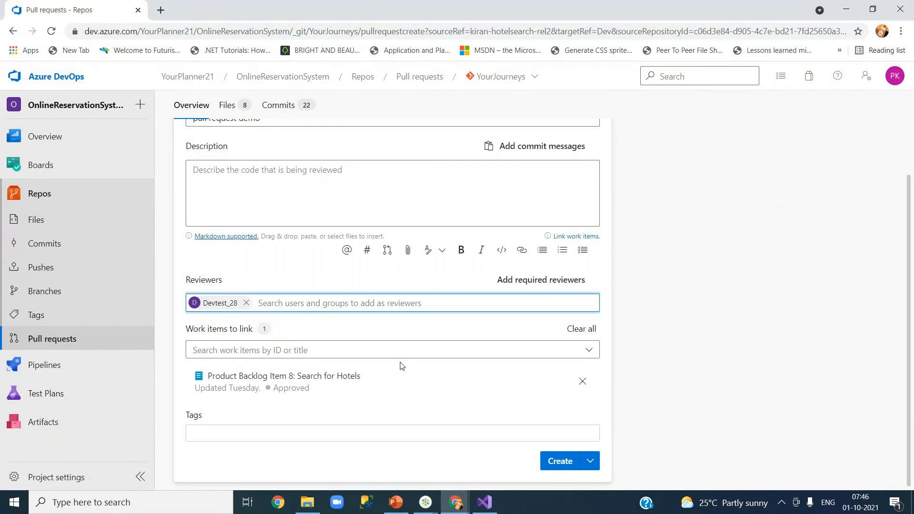
# - Add the tag "performance" to the pull request and create it
pyautogui.click(265, 434)
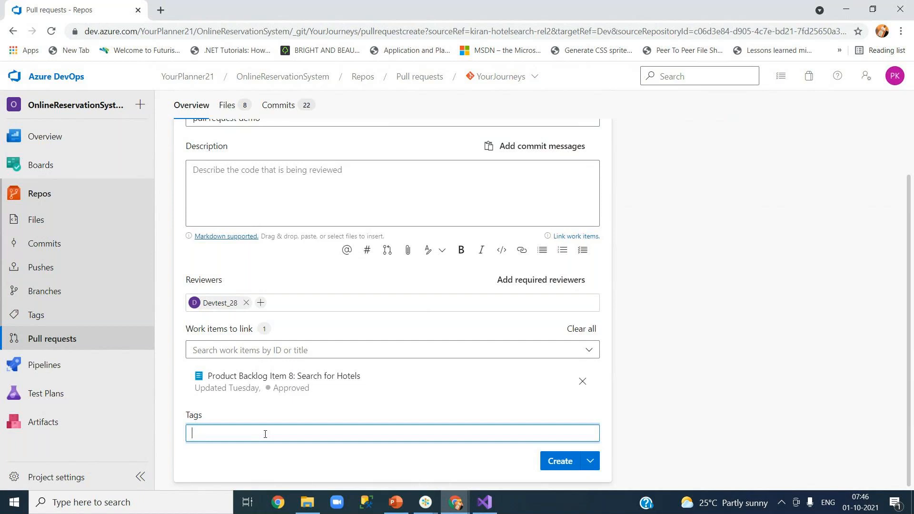
pyautogui.write('performance')
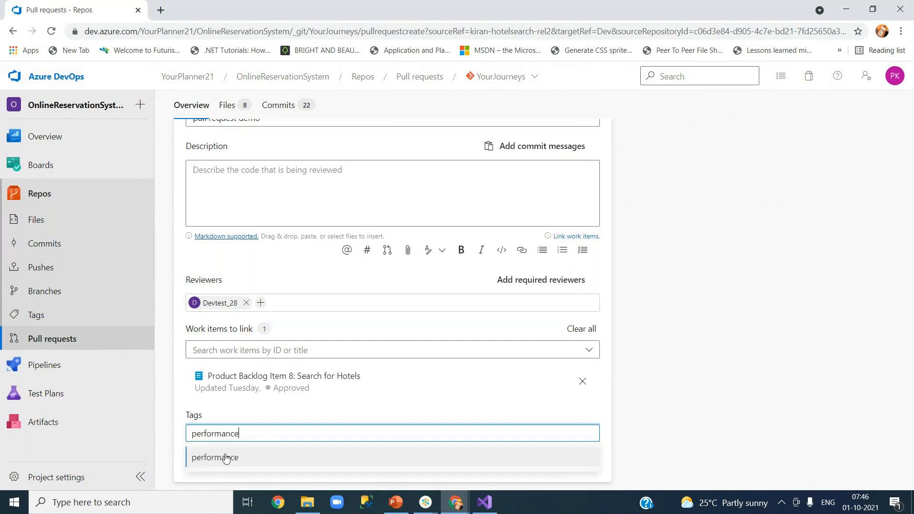
pyautogui.click(225, 459)
pyautogui.click(560, 463)
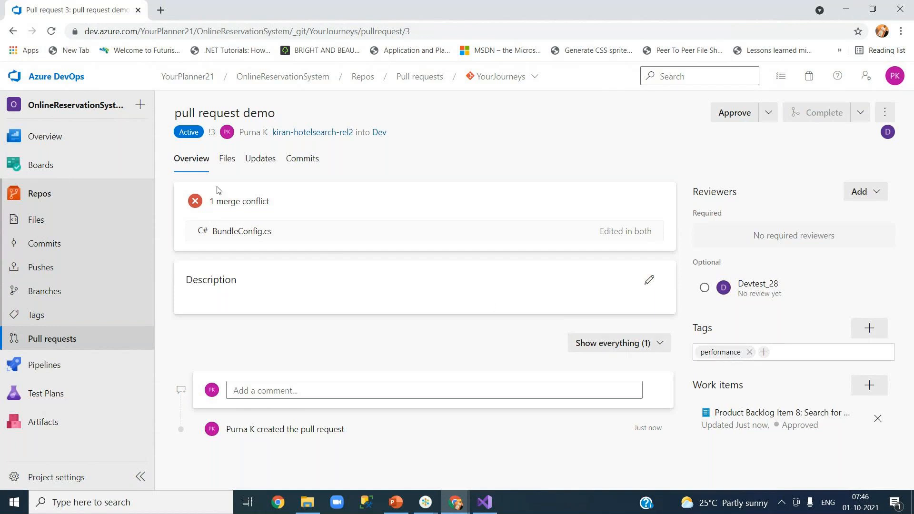
# - Review the pull request's changed files, updates and commits, and return to its overview
pyautogui.click(227, 161)
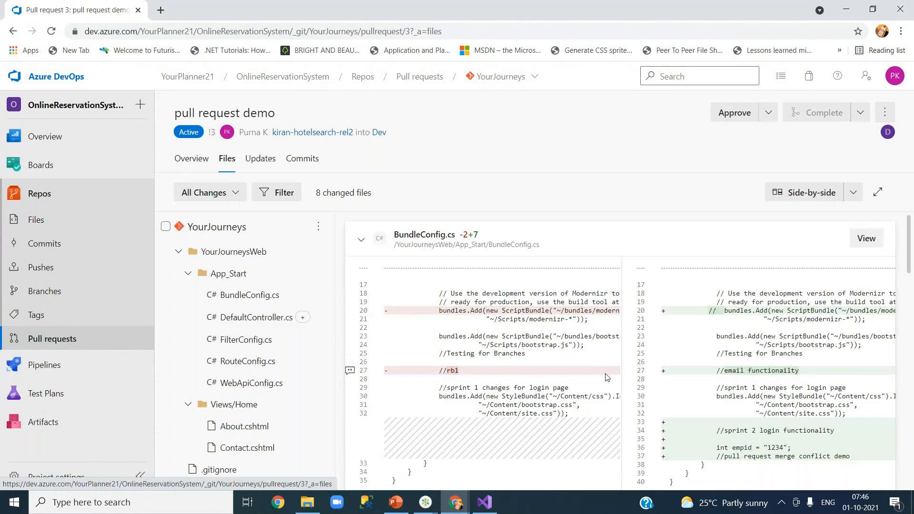
pyautogui.click(260, 161)
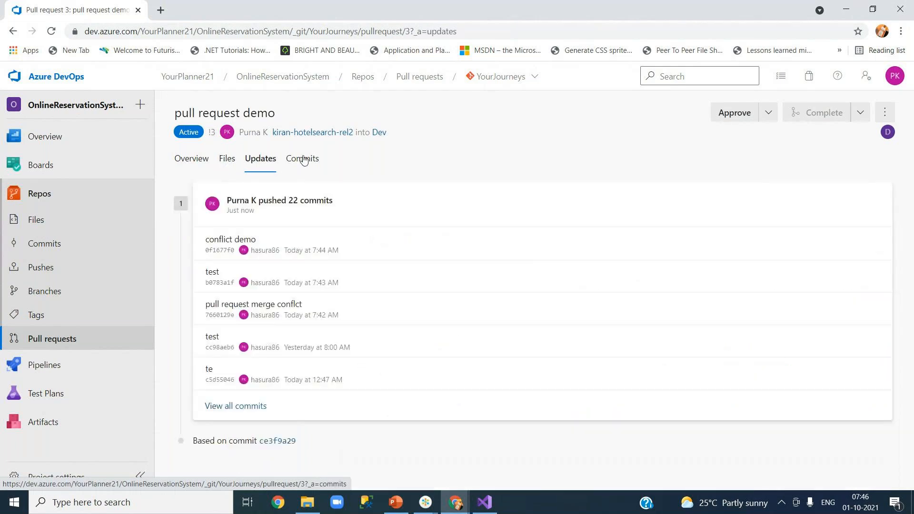
pyautogui.click(302, 163)
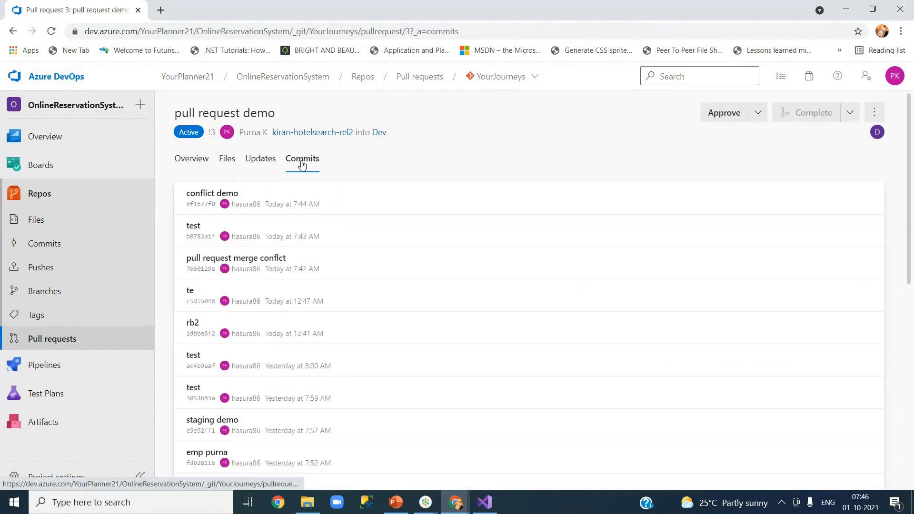
pyautogui.click(192, 160)
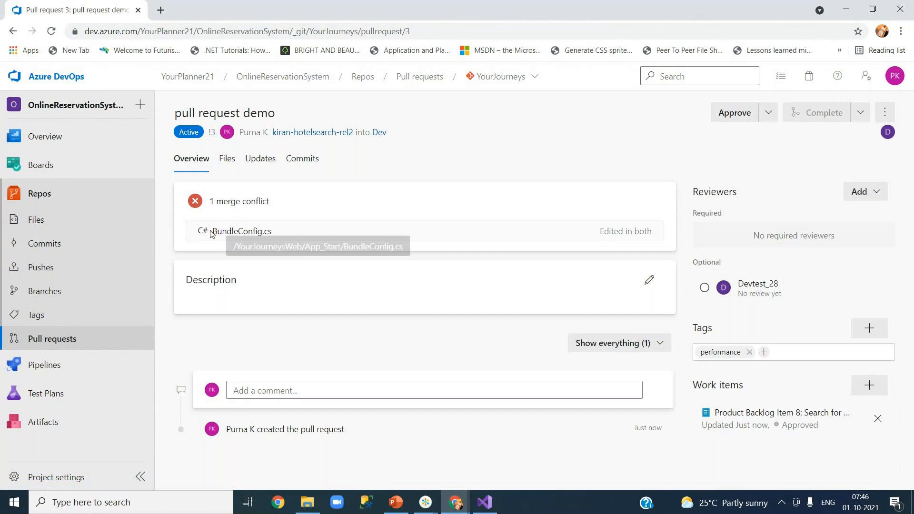
# - Examine the merge conflict details in the pull request overview, including the conflicting file and its edit status
pyautogui.moveTo(217, 231); pyautogui.dragTo(275, 233)
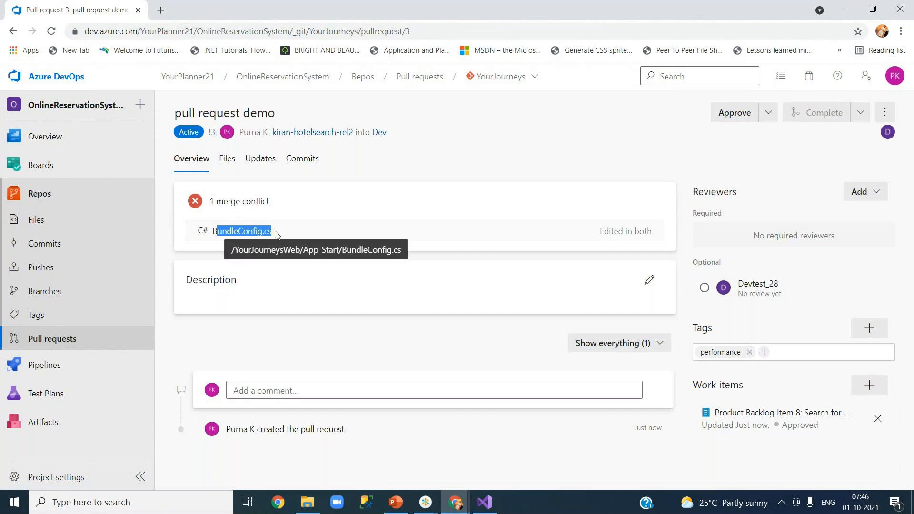
pyautogui.click(607, 232)
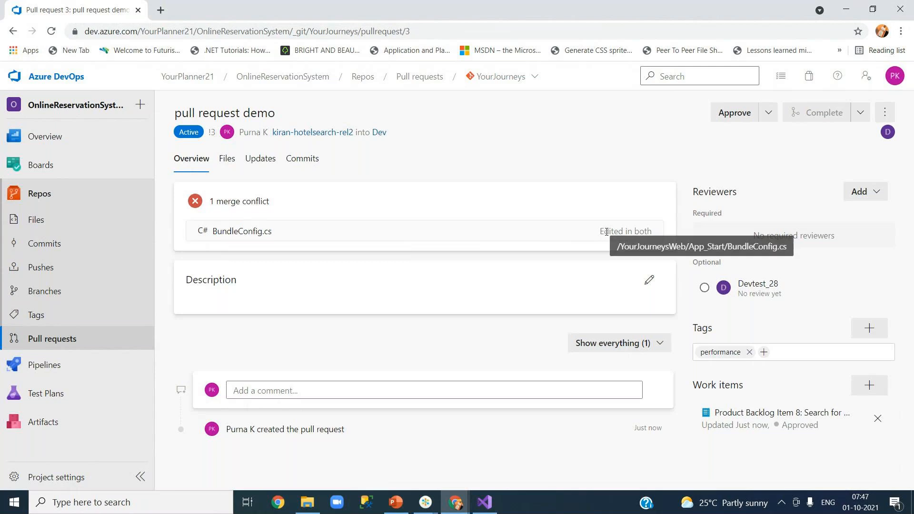
pyautogui.moveTo(599, 232); pyautogui.dragTo(654, 238)
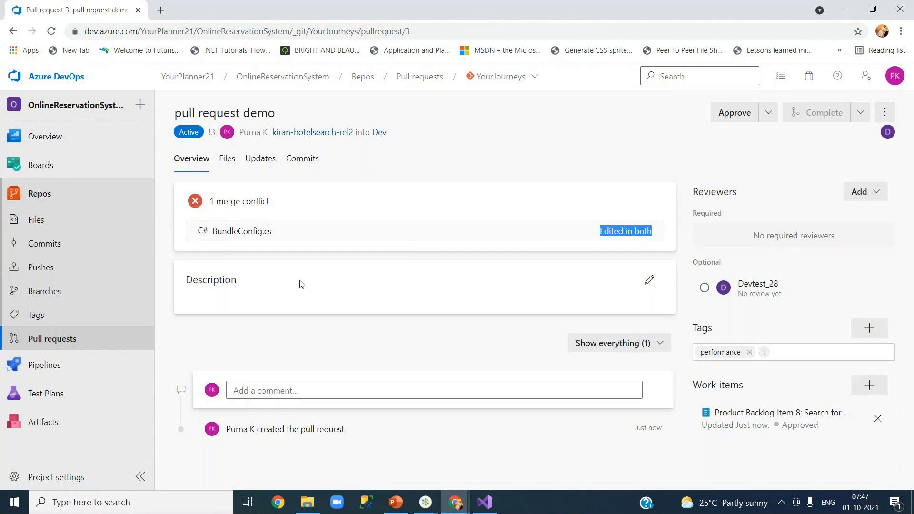
pyautogui.click(227, 206)
pyautogui.moveTo(227, 206); pyautogui.dragTo(357, 206)
pyautogui.click(358, 206)
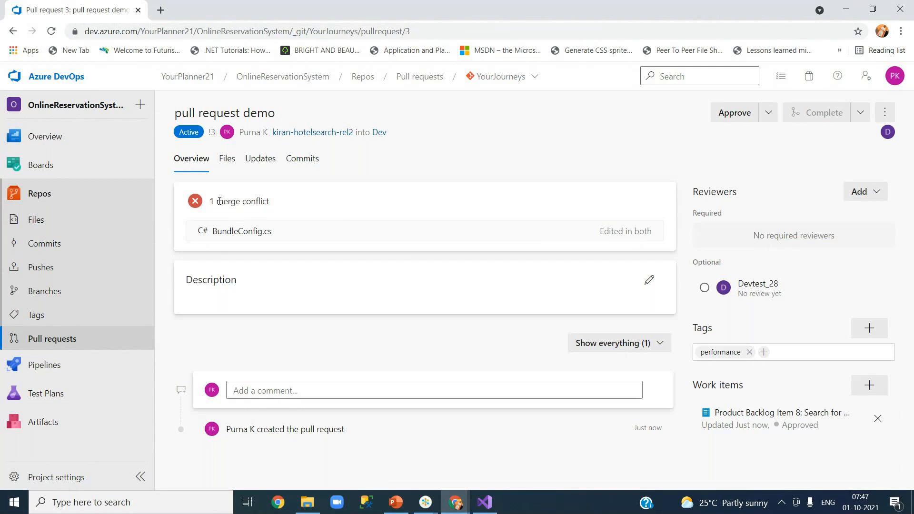
pyautogui.moveTo(219, 202); pyautogui.dragTo(282, 206)
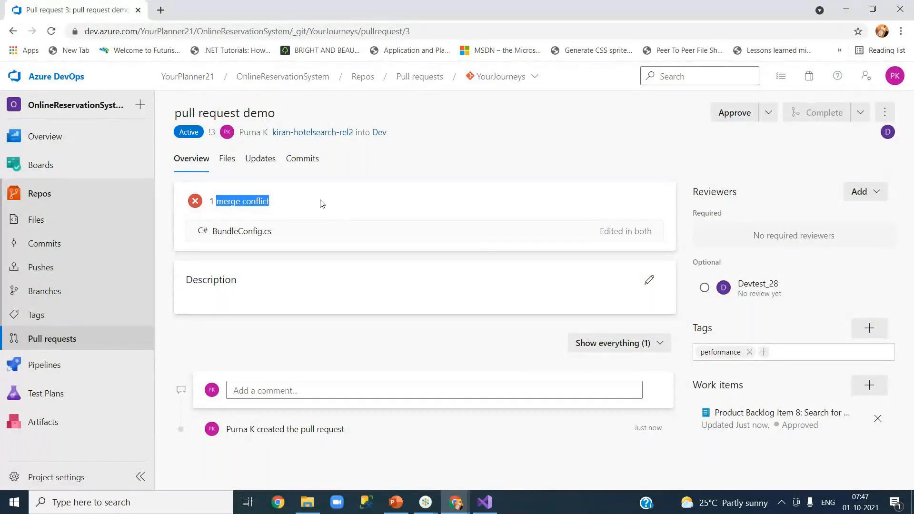
pyautogui.click(304, 177)
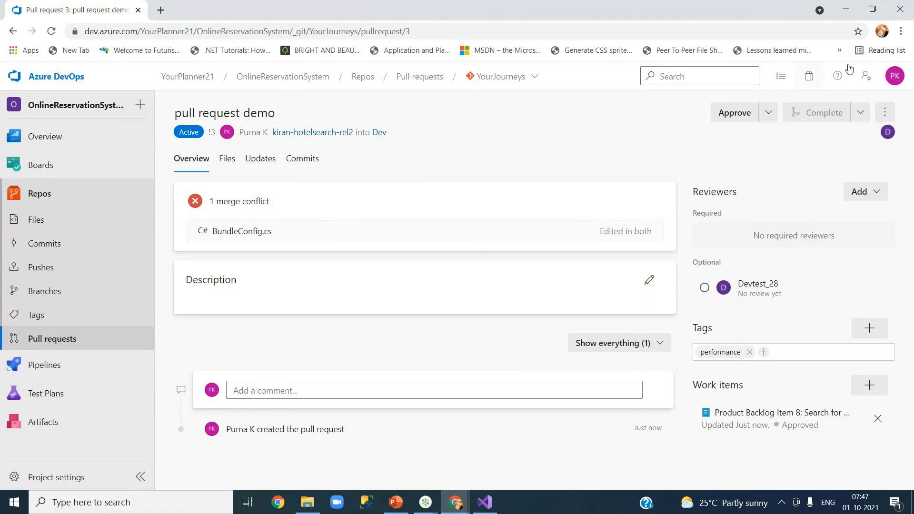
# - Browse the Azure DevOps extension marketplace and search it for "pull request conf"
pyautogui.click(819, 79)
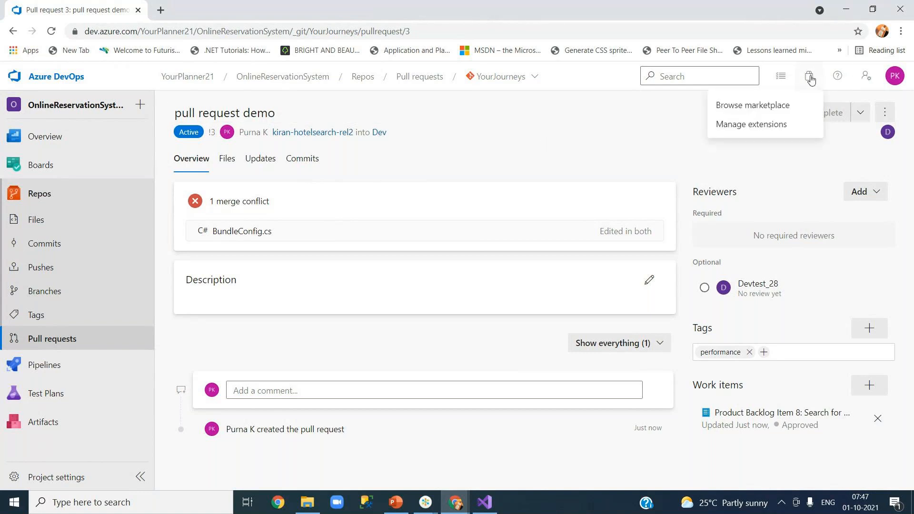
pyautogui.click(769, 107)
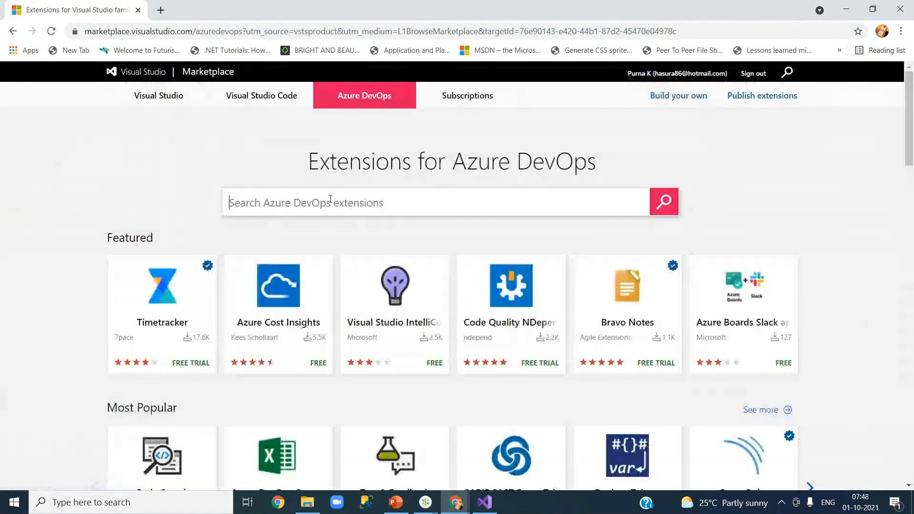
pyautogui.write('pull request con')
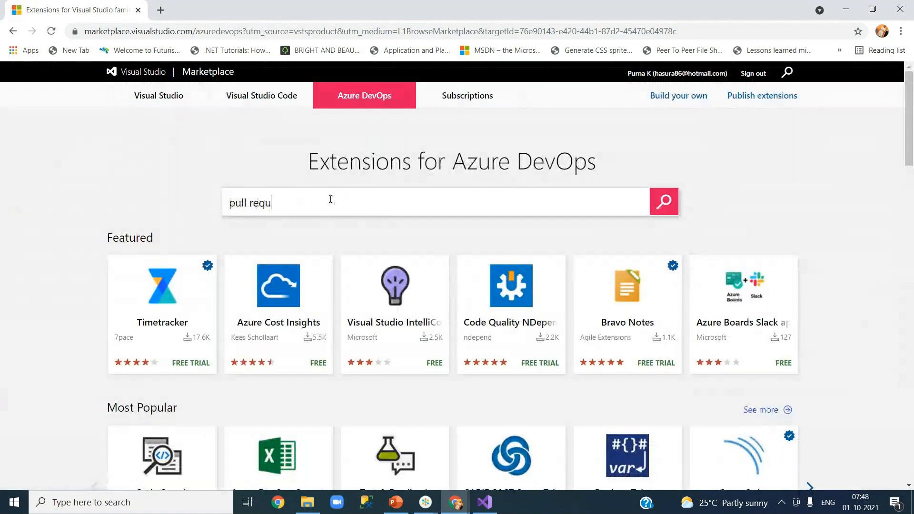
pyautogui.write('f')
pyautogui.press('Return')
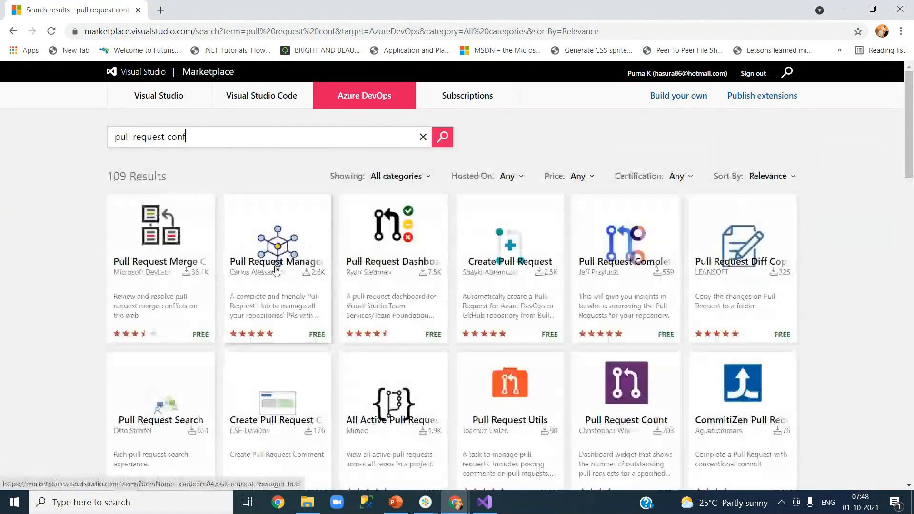
# - Open the Pull Request Merge Conflict Extension page and review its overview and getting-started instructions
pyautogui.click(144, 277)
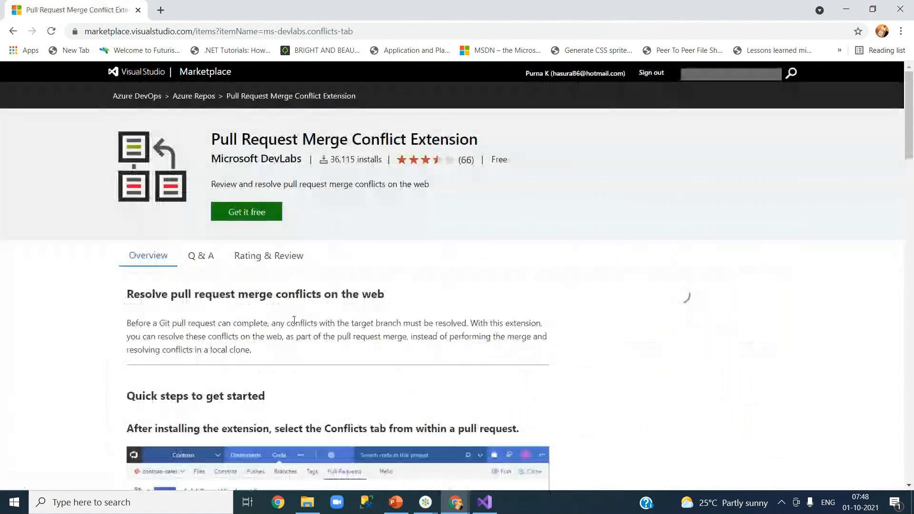
pyautogui.hotkey('alt', 'Left')
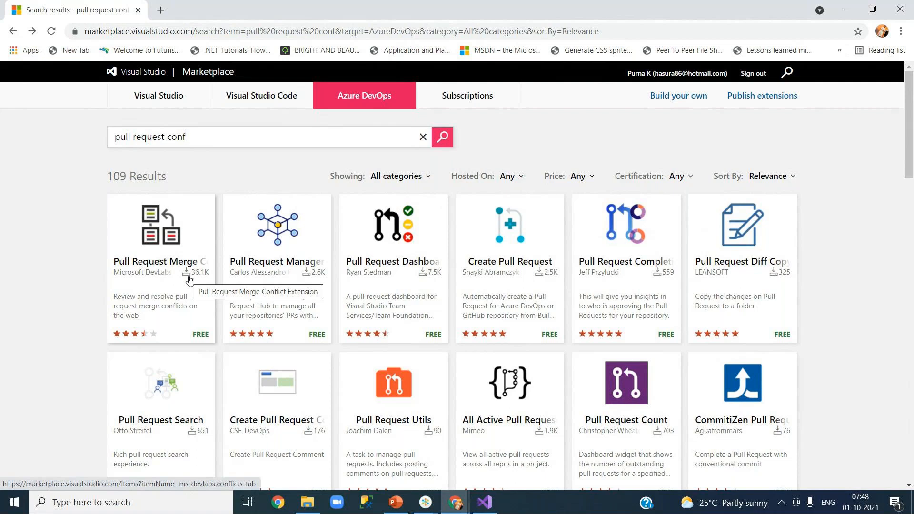
pyautogui.click(158, 282)
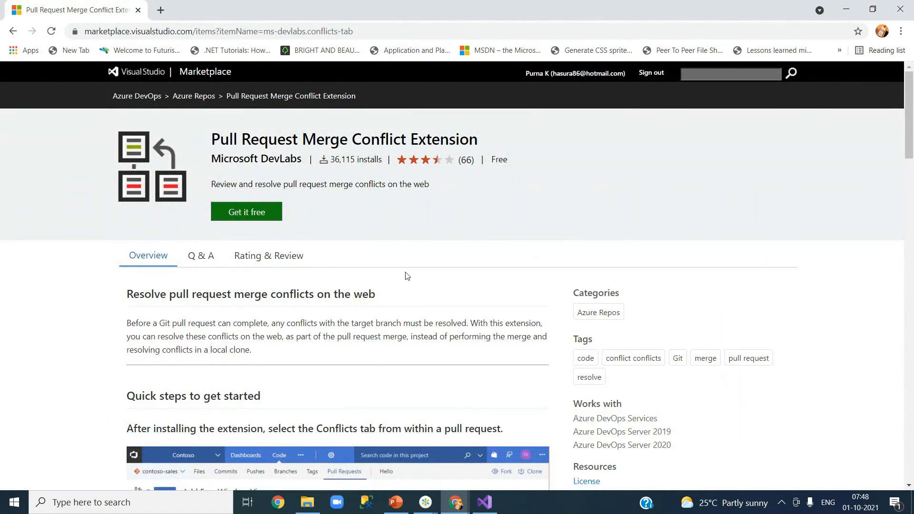
pyautogui.scroll(-15, 408, 276)
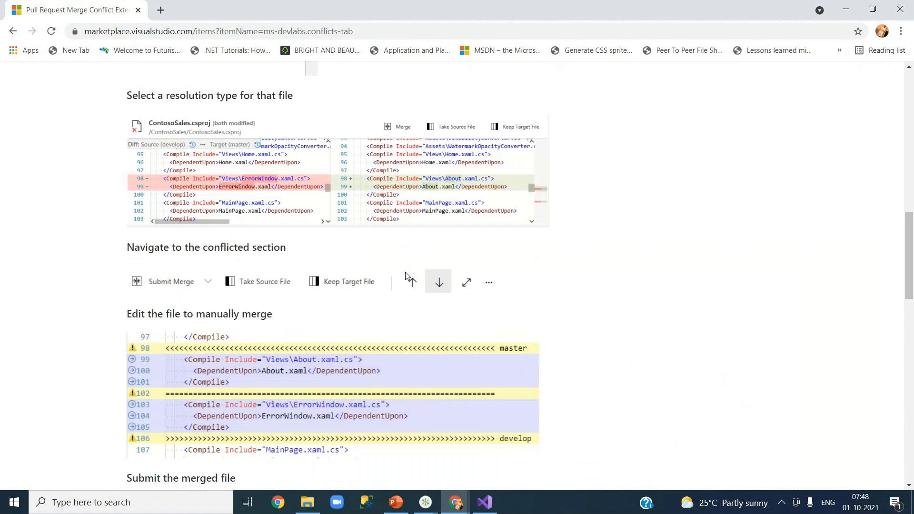
pyautogui.moveTo(910, 244); pyautogui.dragTo(903, 114)
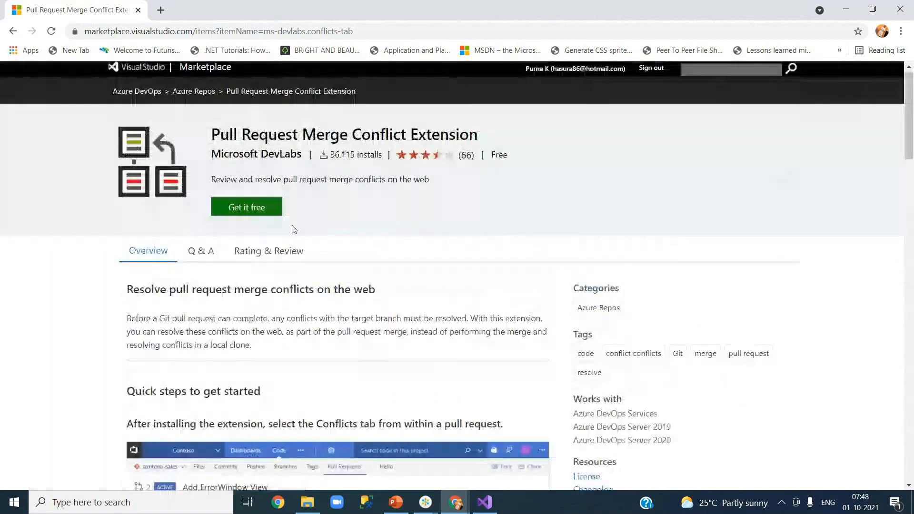
# - Get the free Pull Request Merge Conflict Extension and install it in the YourPlanner21 organization
pyautogui.click(261, 210)
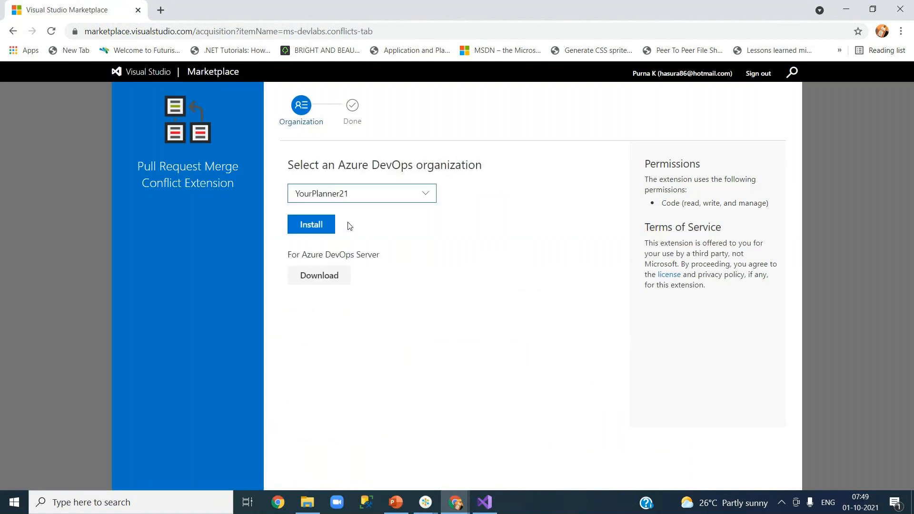
pyautogui.click(423, 198)
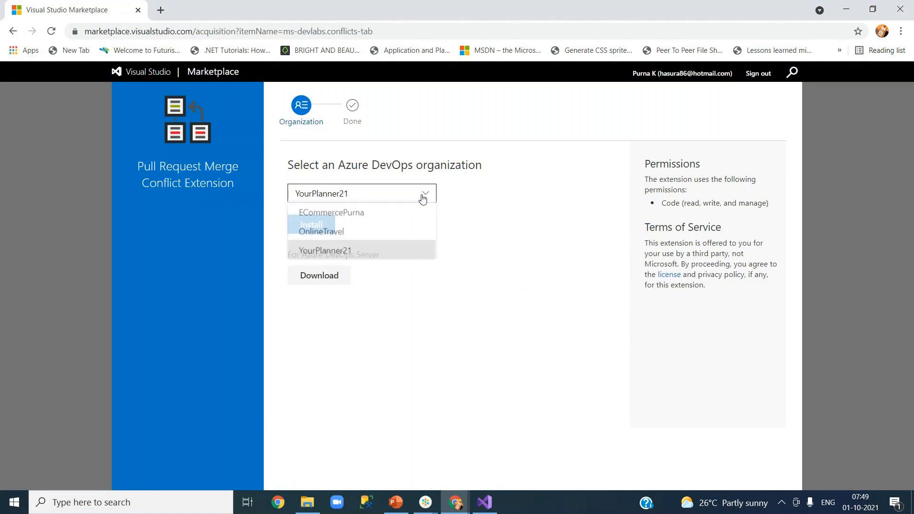
pyautogui.click(384, 251)
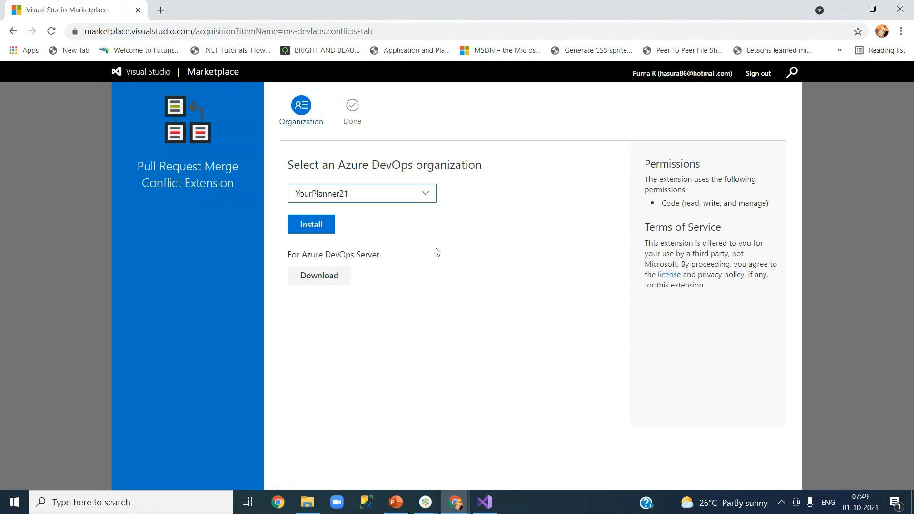
pyautogui.click(322, 227)
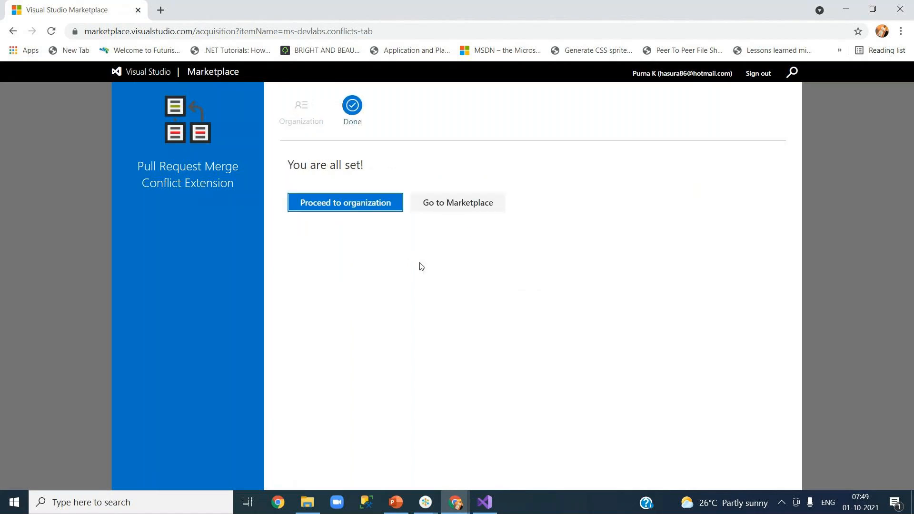
# - Proceed to the YourPlanner21 organization and open the conflicts view of "pull request demo" in the OnlineReservationSystem project
pyautogui.click(357, 210)
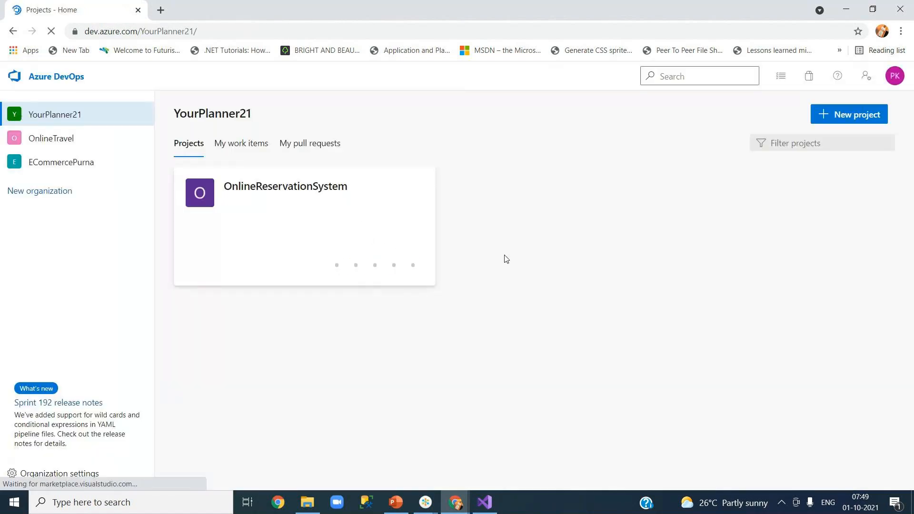
pyautogui.click(286, 198)
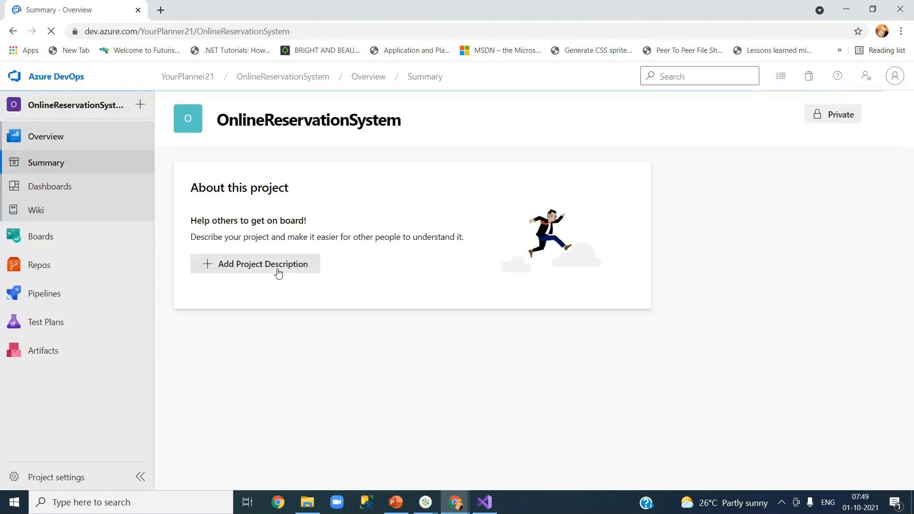
pyautogui.moveTo(94, 269)
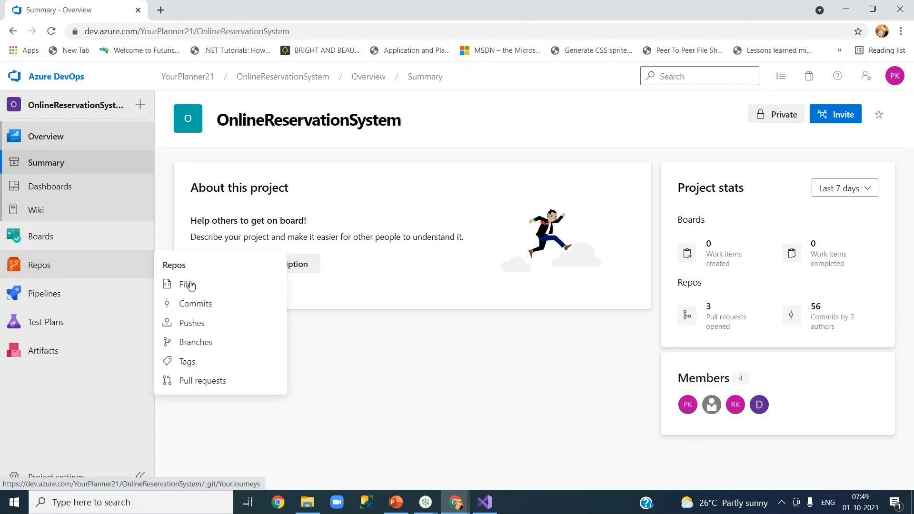
pyautogui.click(205, 381)
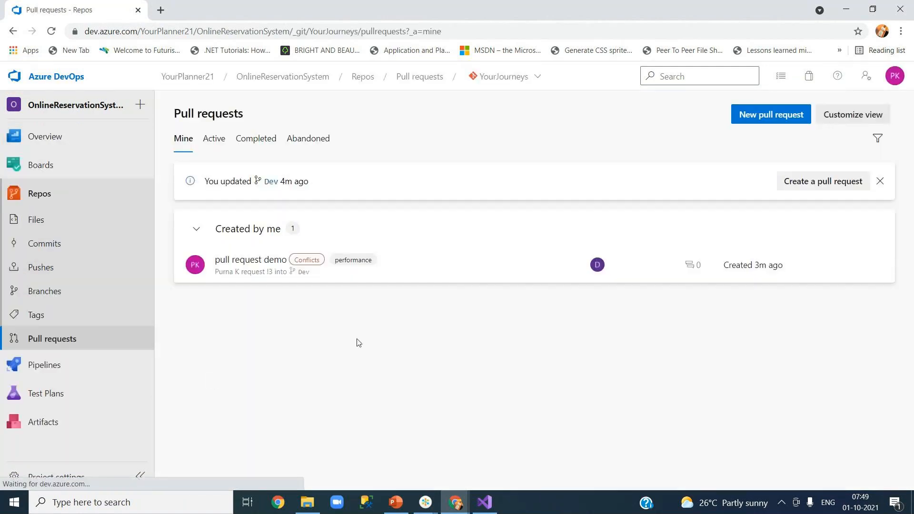
pyautogui.click(251, 268)
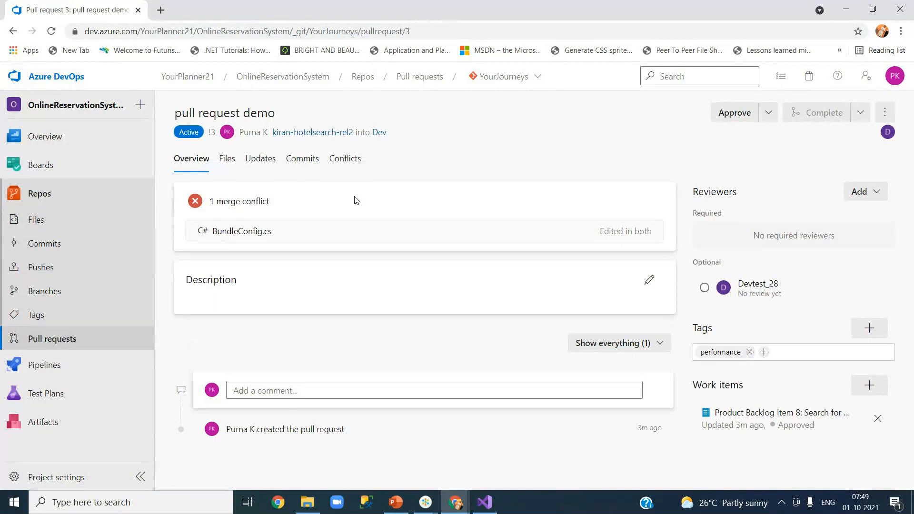
pyautogui.click(353, 164)
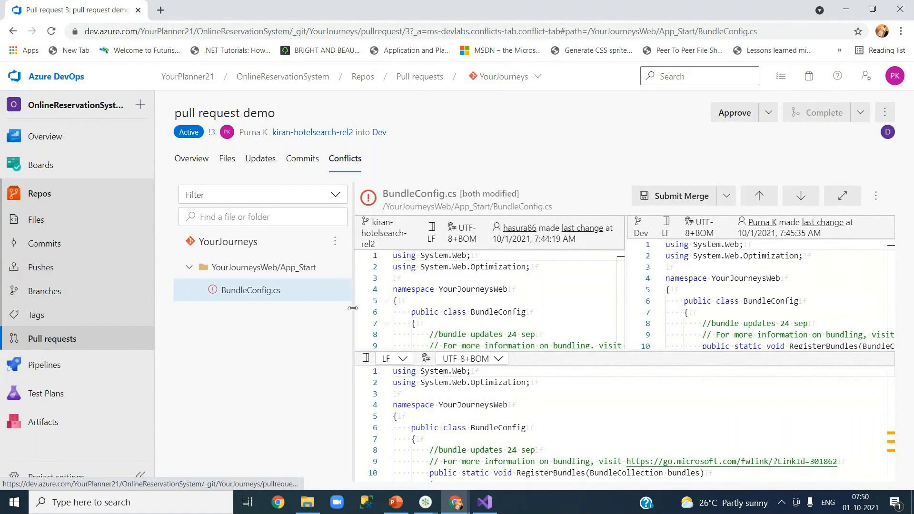
# - Narrow the conflict file list to give the BundleConfig.cs comparison more width
pyautogui.moveTo(217, 324); pyautogui.dragTo(213, 337)
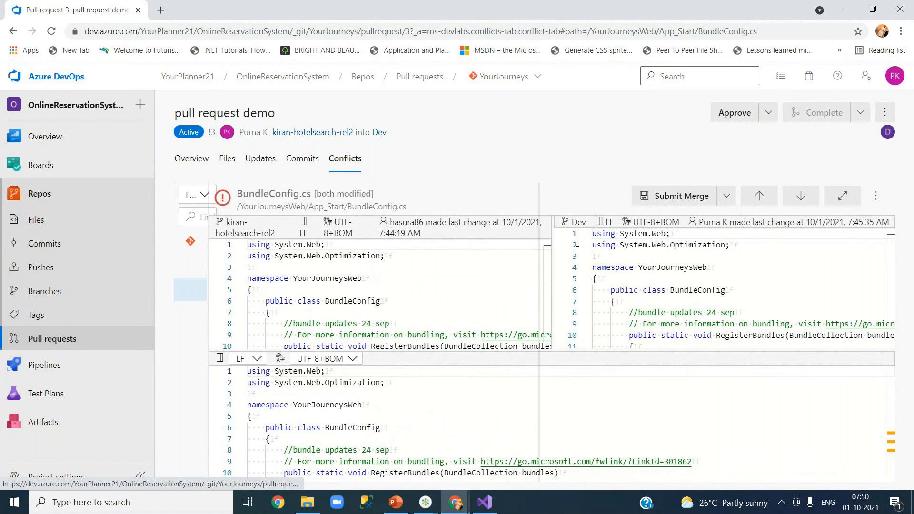
pyautogui.moveTo(642, 206); pyautogui.dragTo(804, 196)
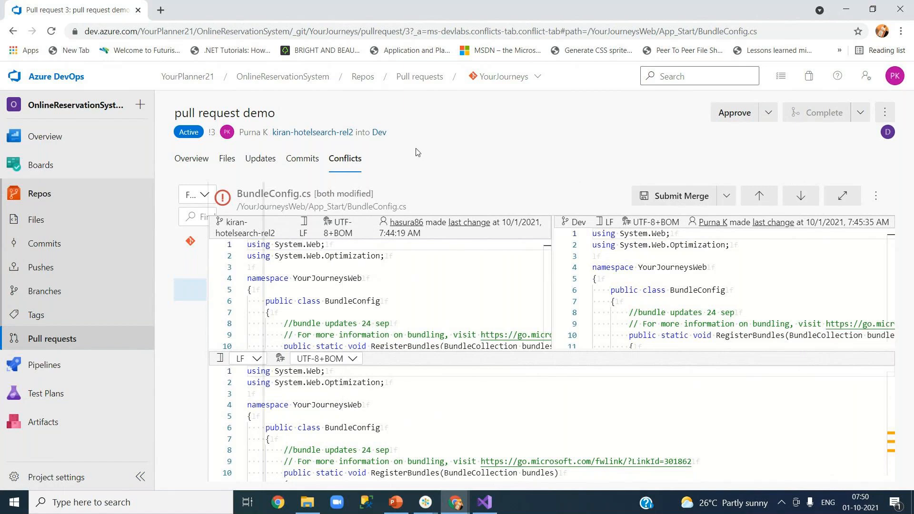
pyautogui.click(797, 196)
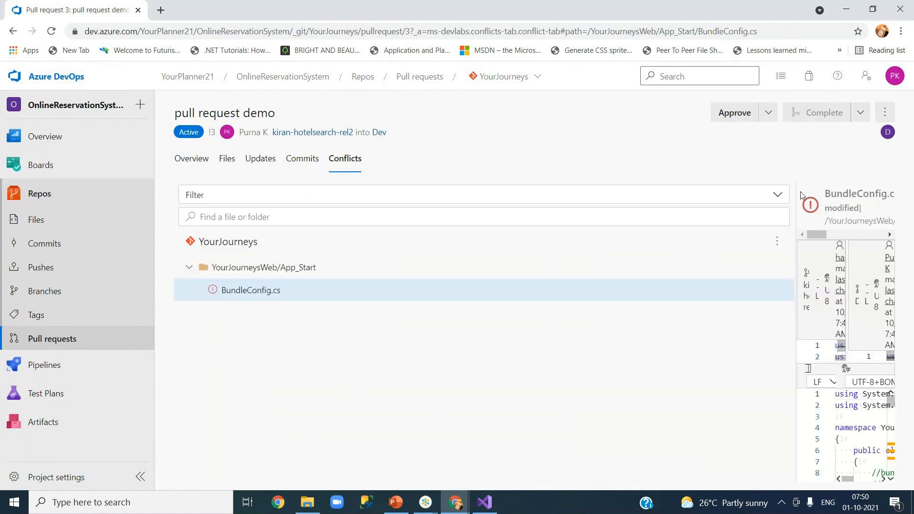
pyautogui.click(635, 221)
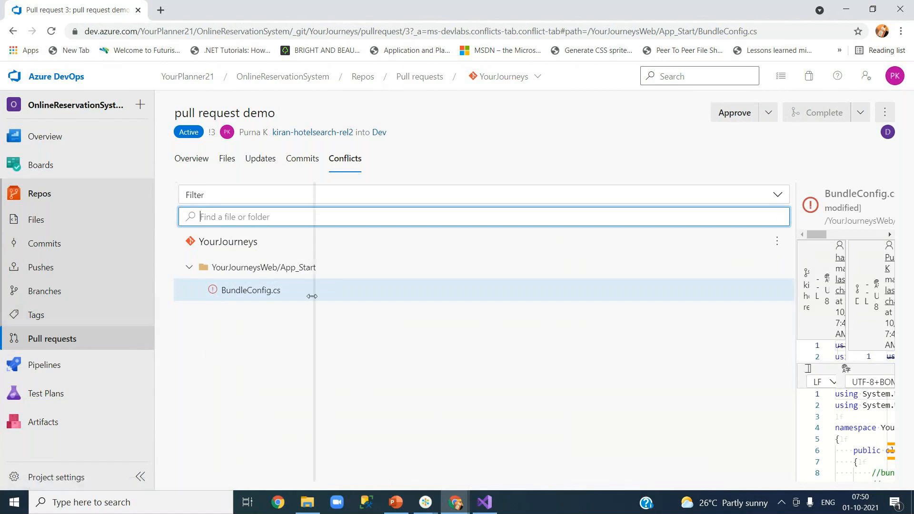
pyautogui.click(185, 304)
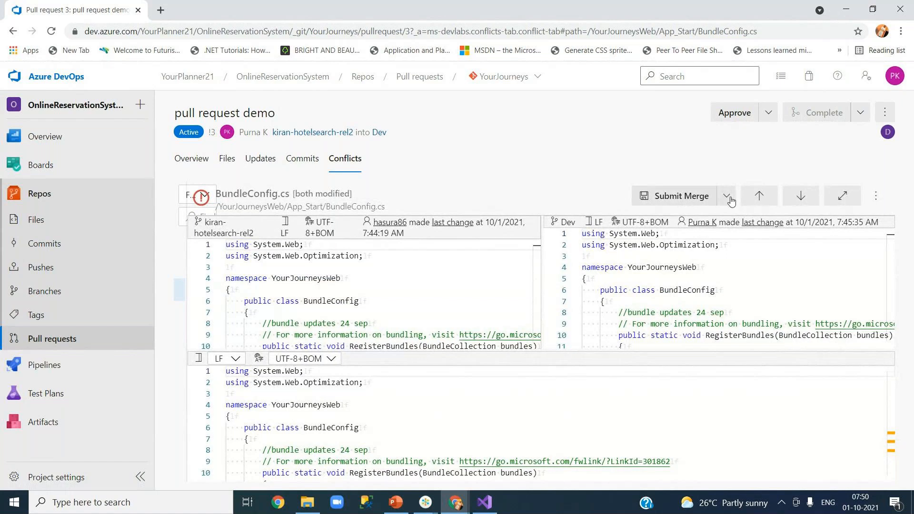
# - Go to the next conflict in BundleConfig.cs and examine both branches' conflicting lines and the generated separators in the merge result
pyautogui.click(801, 197)
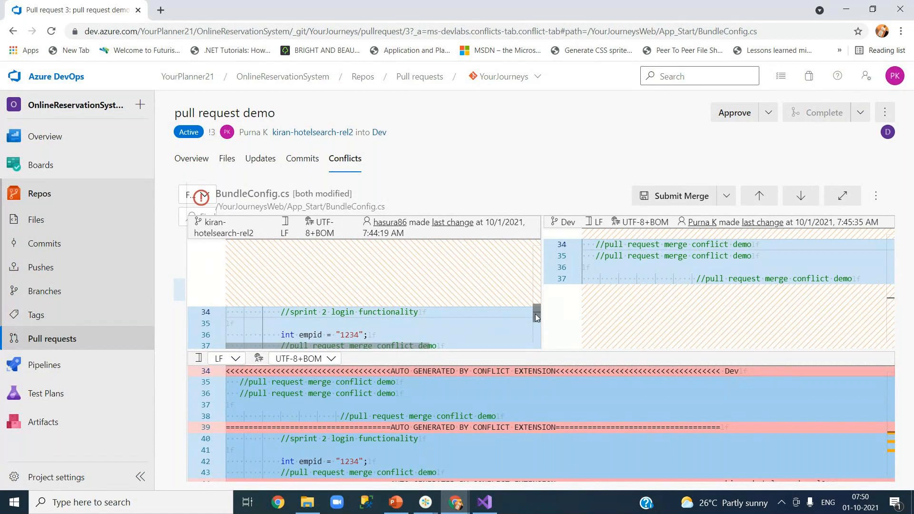
pyautogui.scroll(-2, 535, 314)
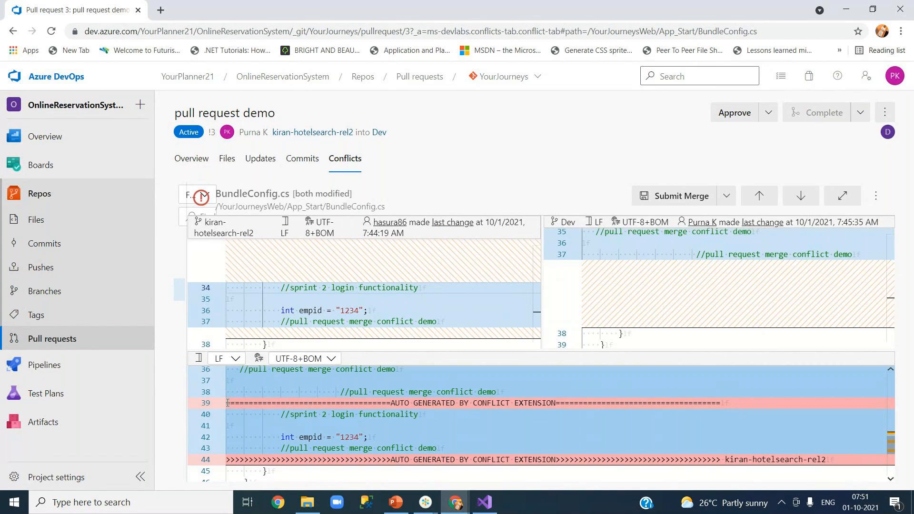
pyautogui.moveTo(228, 403); pyautogui.dragTo(722, 403)
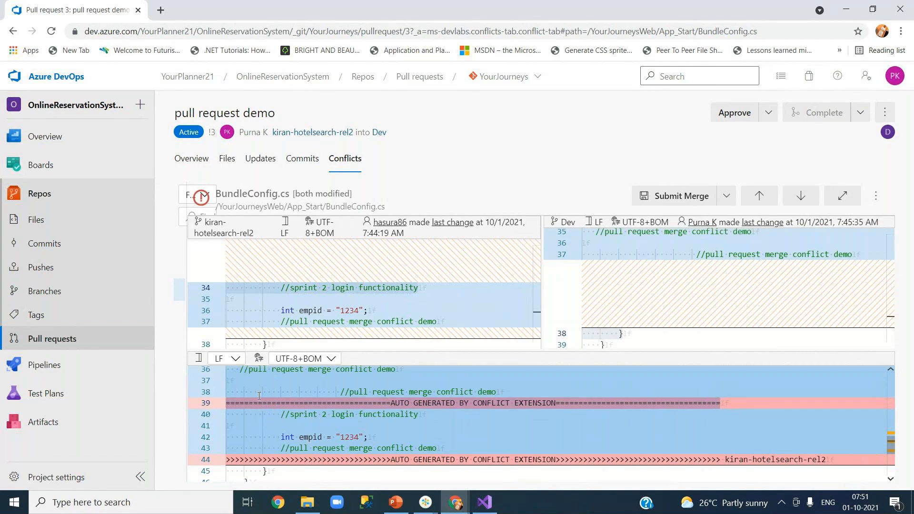
pyautogui.click(270, 436)
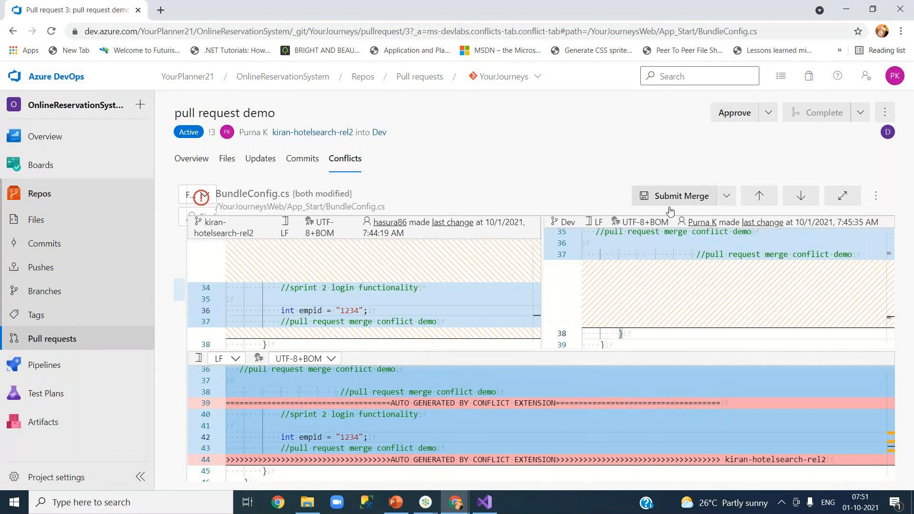
# - Review the extra actions and merge resolution options for BundleConfig.cs, and preview the draft merge through to its end
pyautogui.click(876, 195)
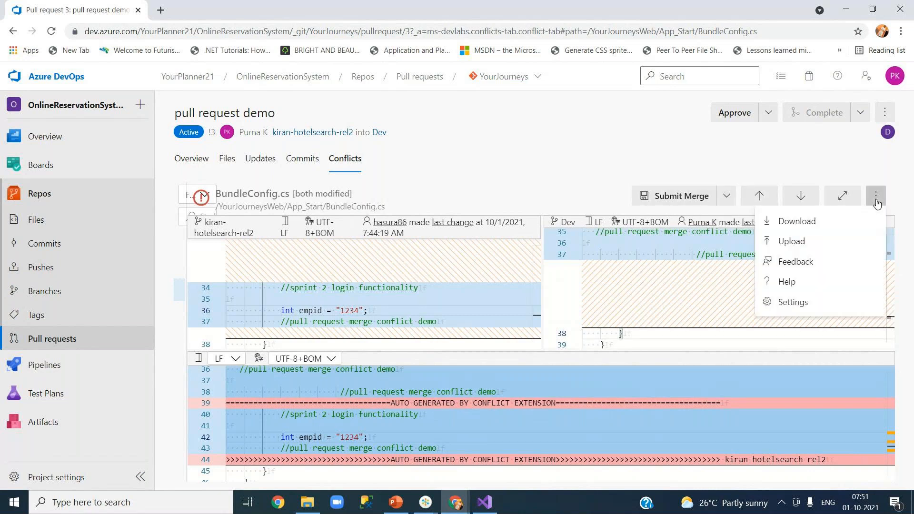
pyautogui.click(637, 171)
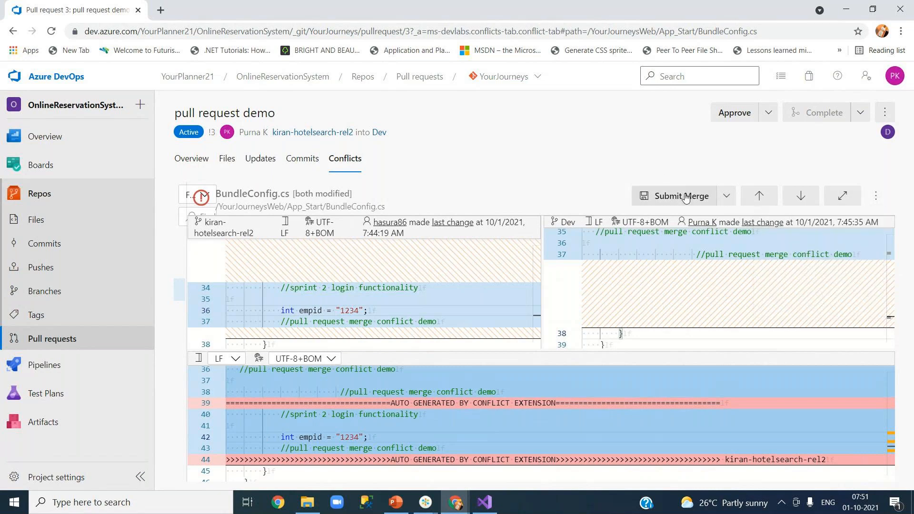
pyautogui.click(727, 197)
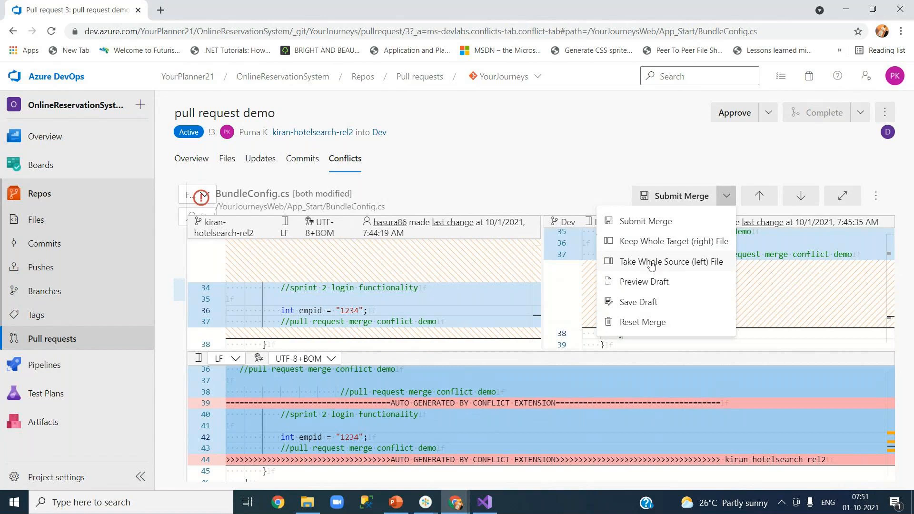
pyautogui.click(587, 185)
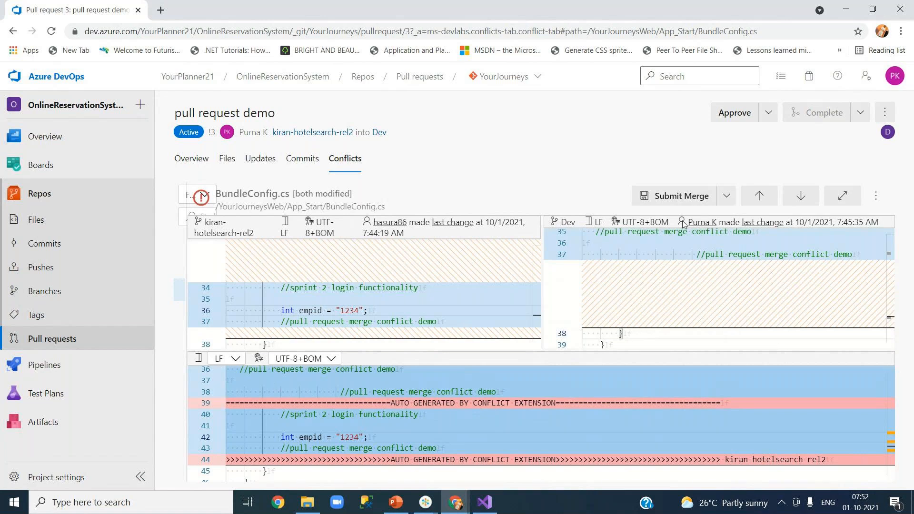
pyautogui.click(726, 198)
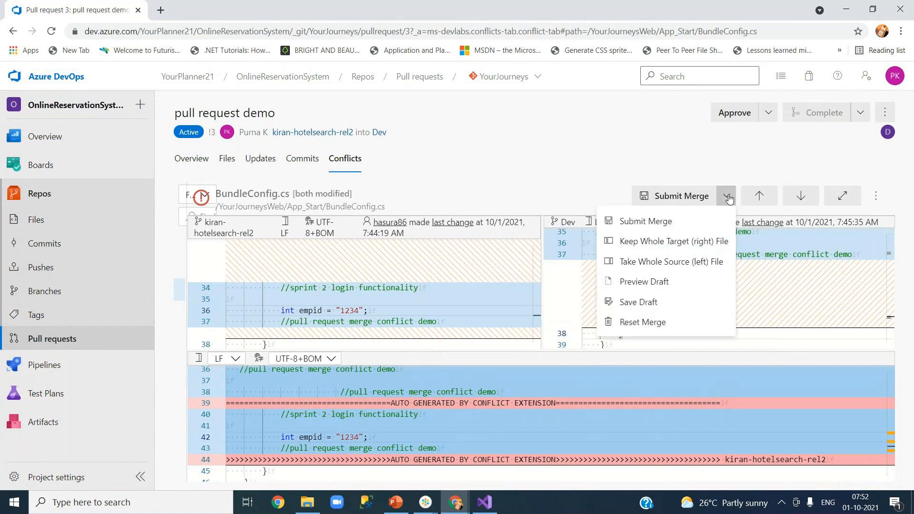
pyautogui.click(654, 285)
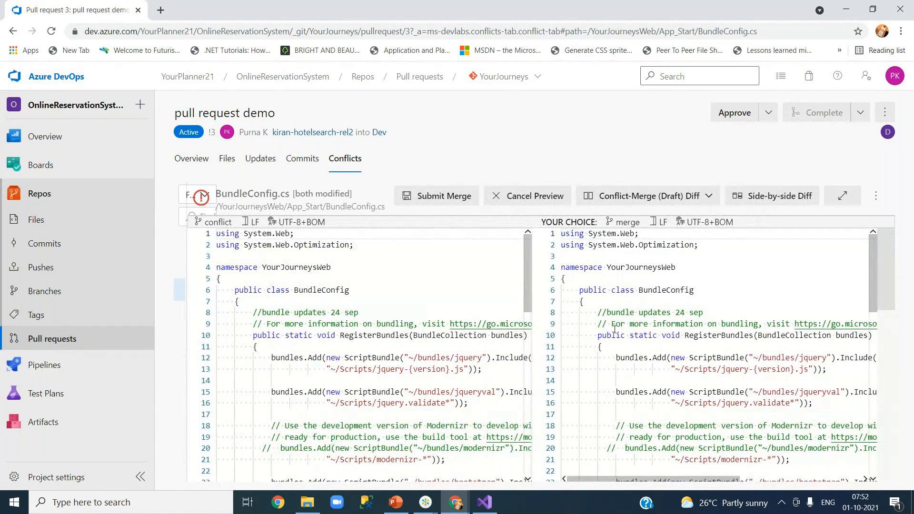
pyautogui.scroll(-15, 614, 330)
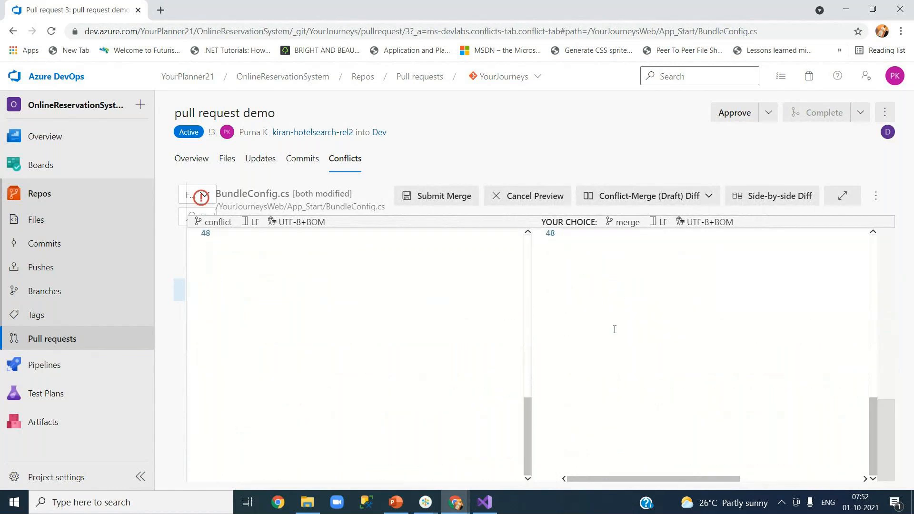
# - Compare the draft merge of BundleConfig.cs in inline and side-by-side layouts and check the available draft diff types
pyautogui.scroll(15, 615, 329)
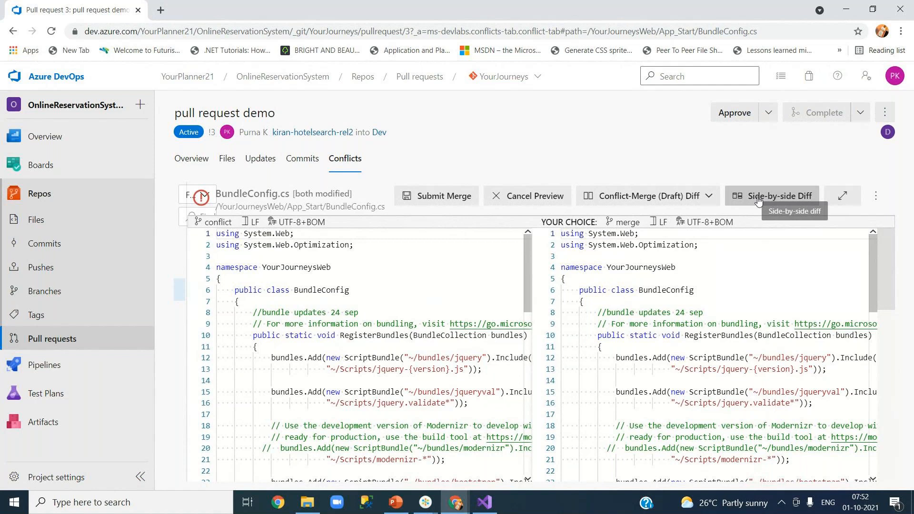
pyautogui.click(758, 202)
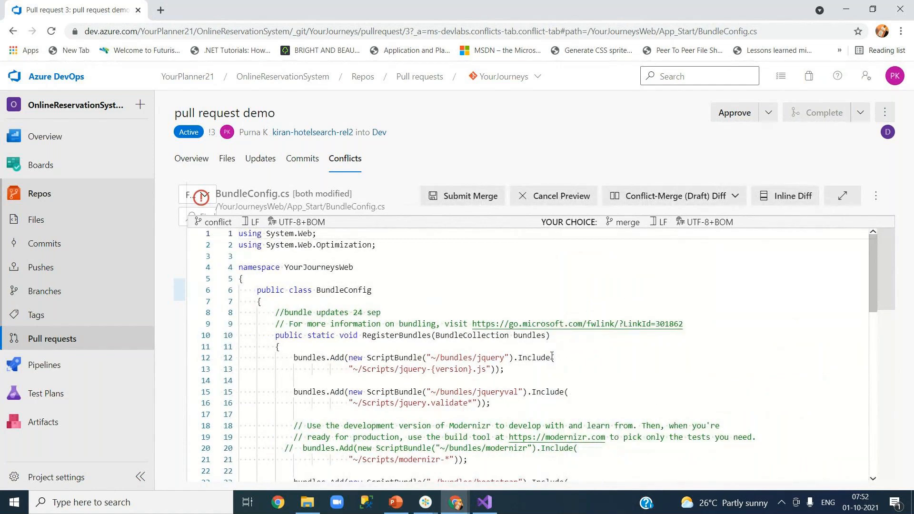
pyautogui.click(734, 198)
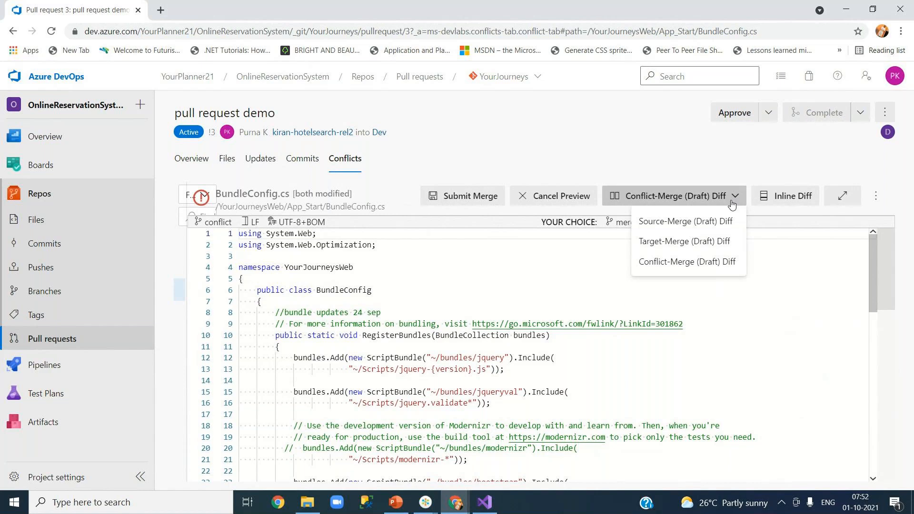
pyautogui.click(564, 279)
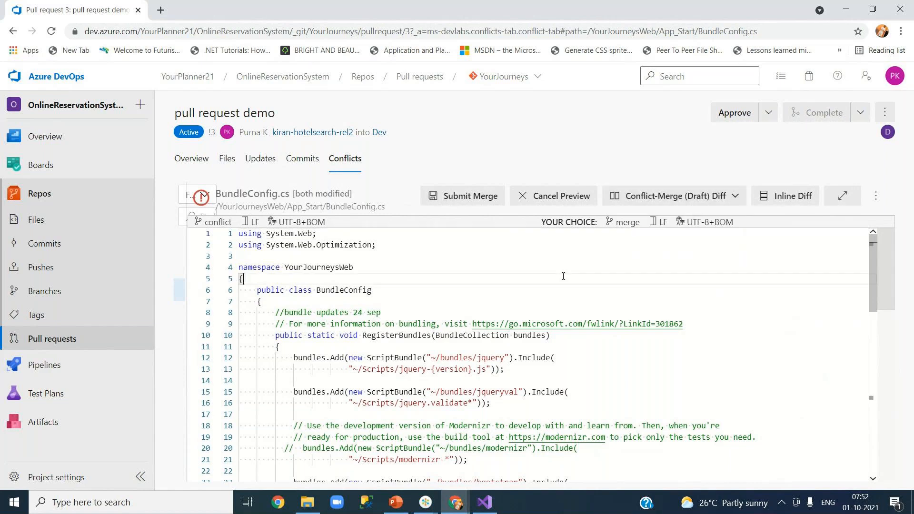
pyautogui.click(790, 199)
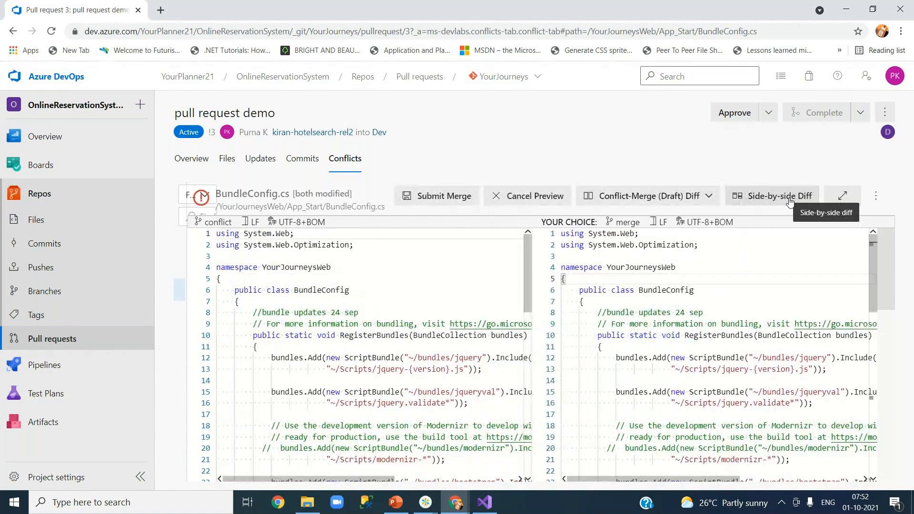
# - Expand the BundleConfig.cs comparison to full screen and cancel the merge preview
pyautogui.click(846, 196)
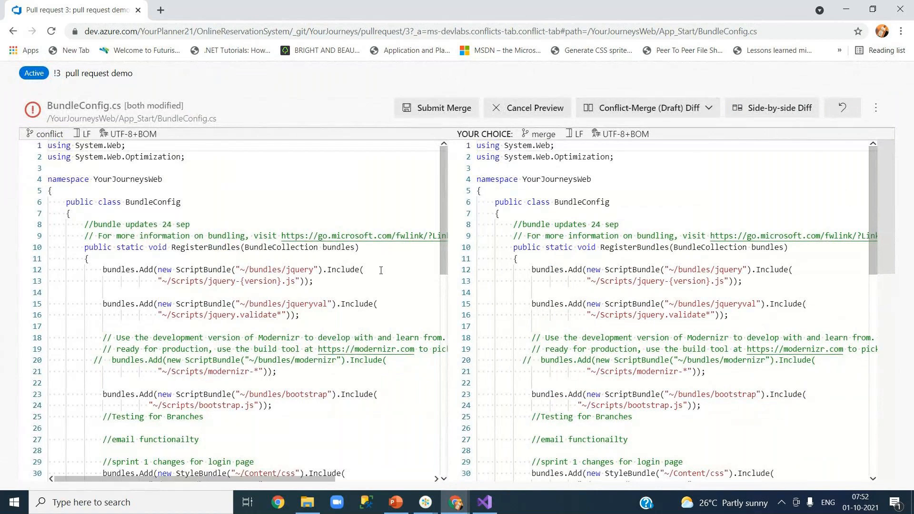
pyautogui.scroll(-10, 386, 324)
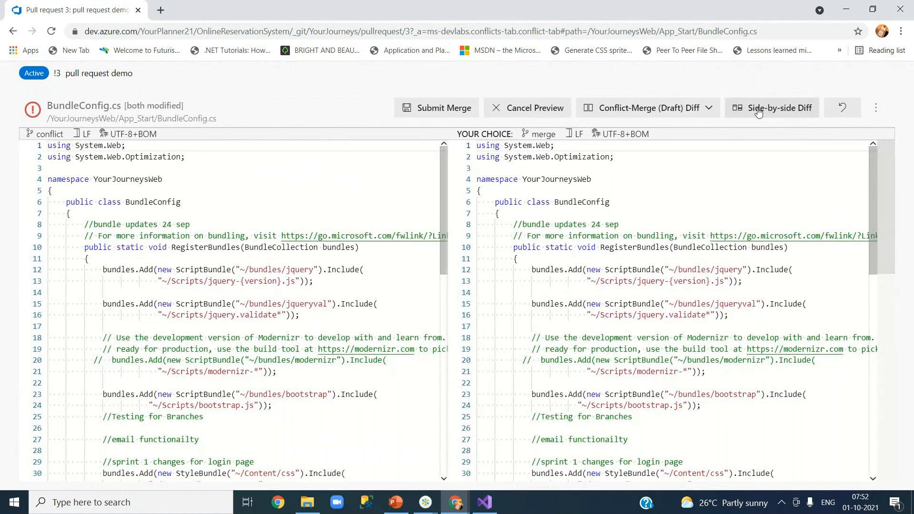
pyautogui.click(758, 112)
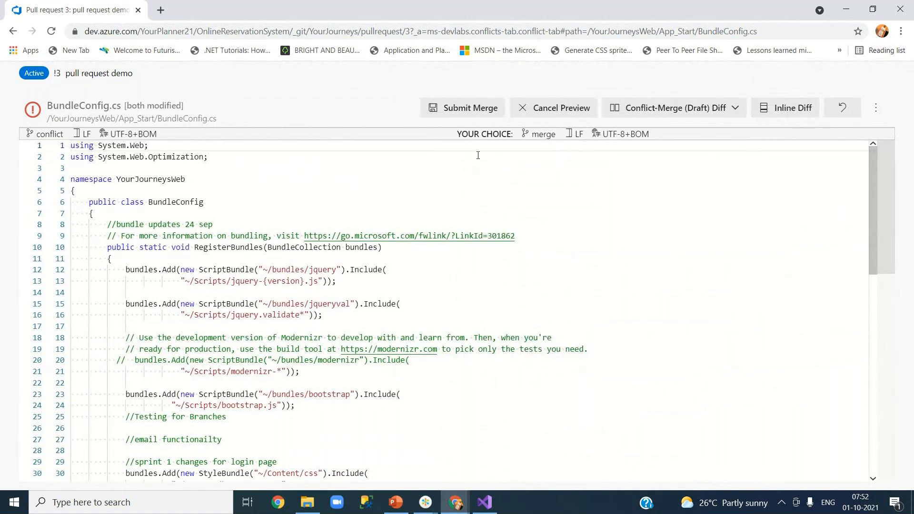
pyautogui.click(574, 109)
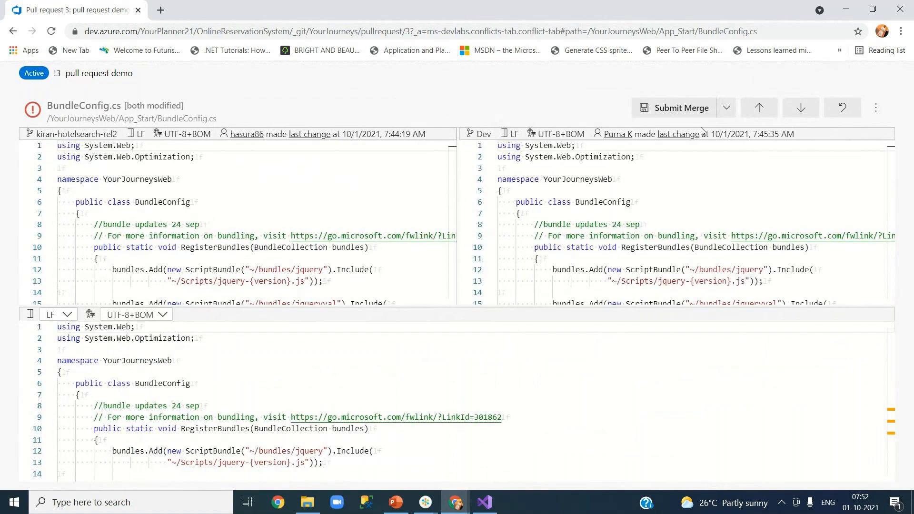
# - Examine the auto-generated conflict markers in the BundleConfig.cs merge result and try to submit the merge with them still in place
pyautogui.click(801, 109)
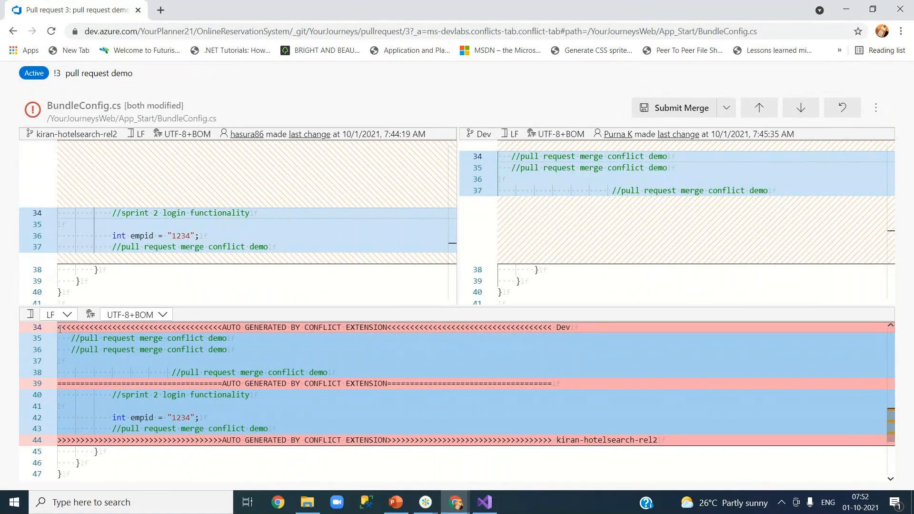
pyautogui.moveTo(60, 328); pyautogui.dragTo(324, 315)
pyautogui.scroll(-10, 336, 414)
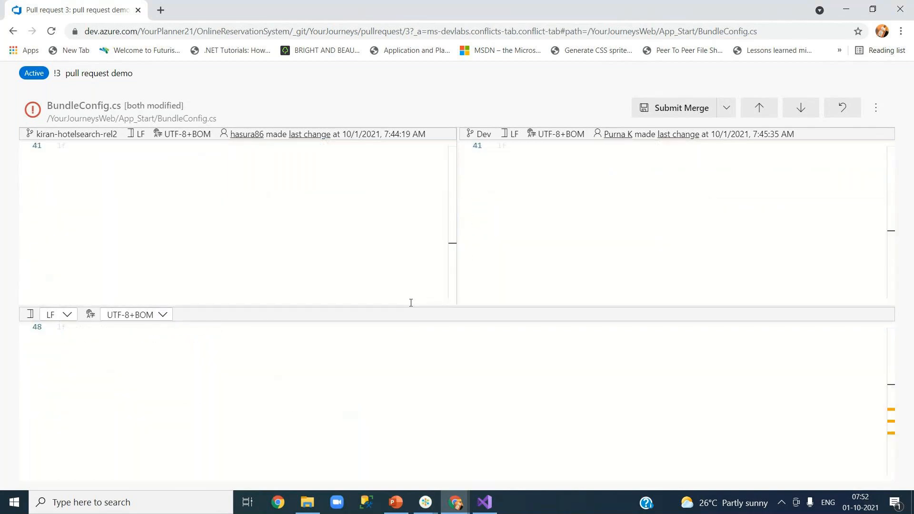
pyautogui.scroll(10, 409, 301)
pyautogui.moveTo(889, 348); pyautogui.dragTo(890, 425)
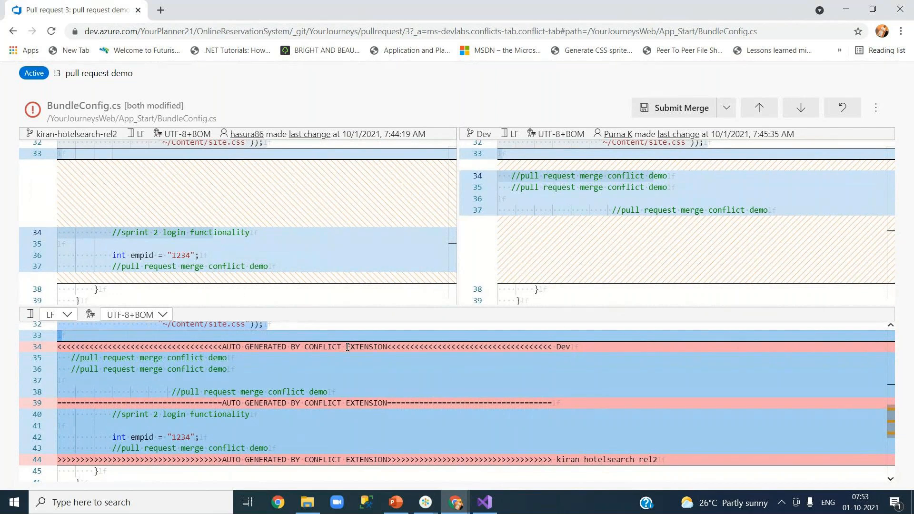
pyautogui.click(671, 110)
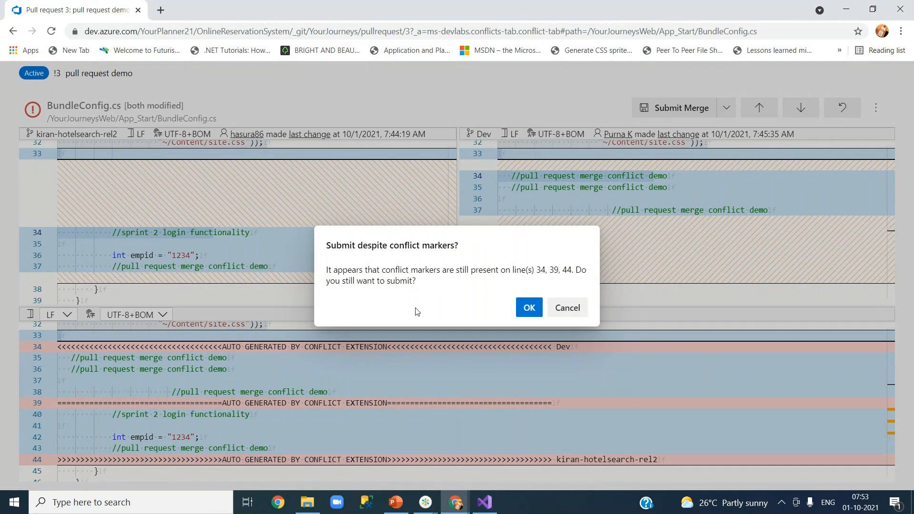
pyautogui.click(568, 312)
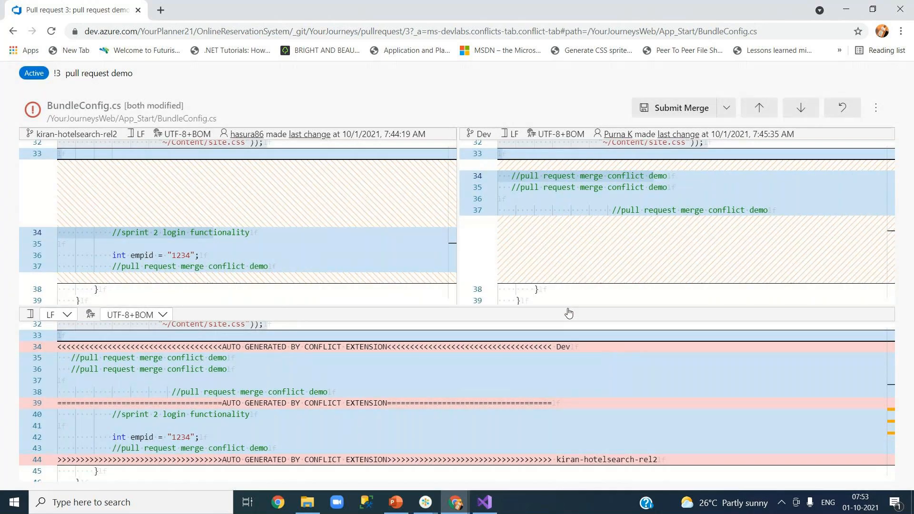
# - Delete the auto-generated Dev marker text on line 34 and the separator text on line 39 of the merge result
pyautogui.click(243, 369)
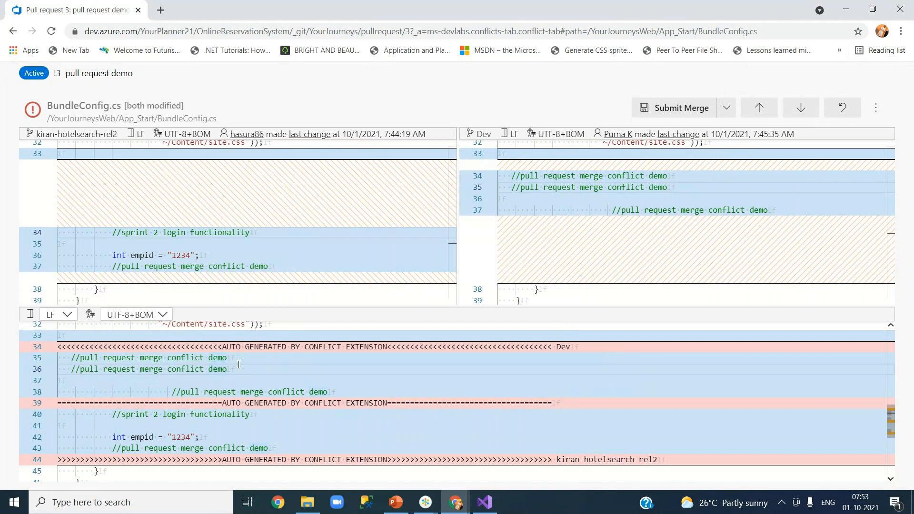
pyautogui.moveTo(571, 347); pyautogui.dragTo(59, 351)
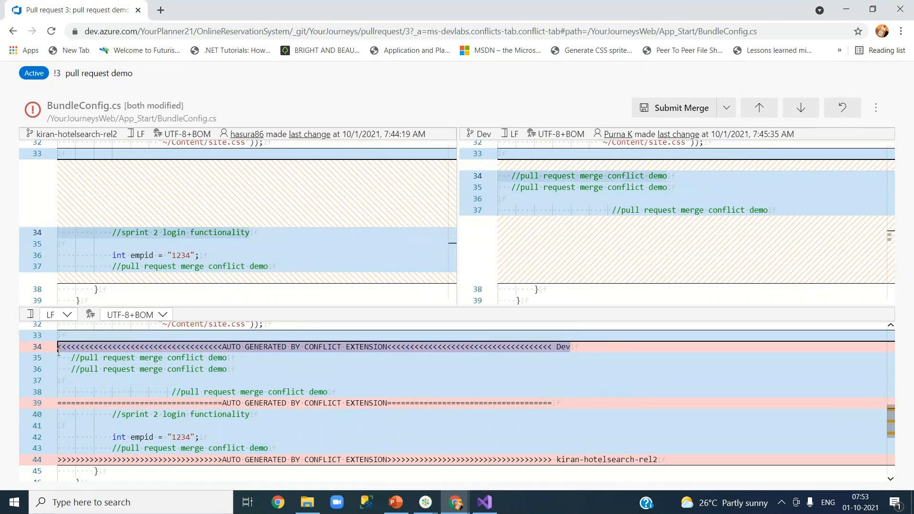
pyautogui.press('BackSpace')
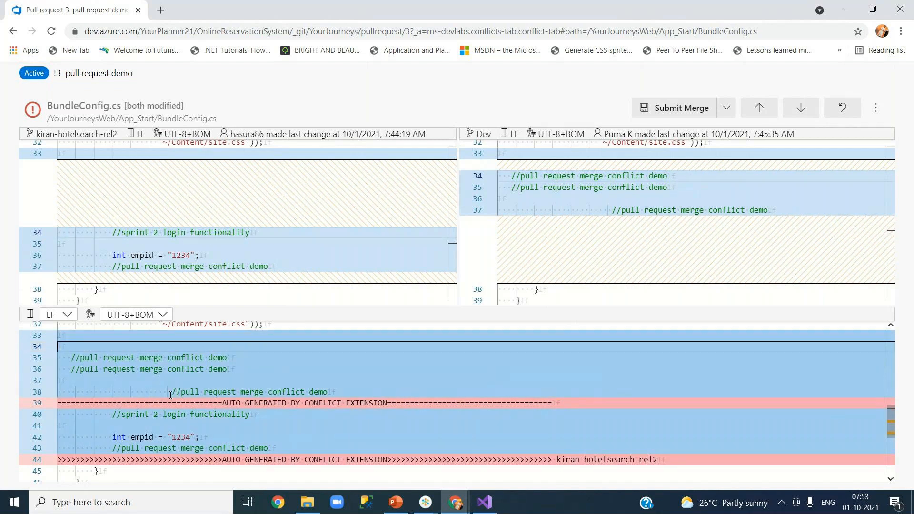
pyautogui.click(564, 403)
pyautogui.moveTo(565, 403); pyautogui.dragTo(57, 403)
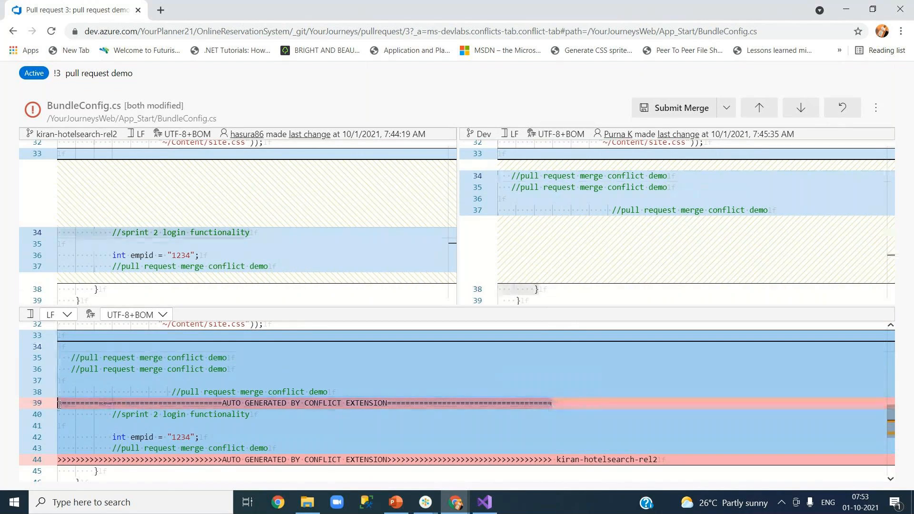
pyautogui.press('BackSpace')
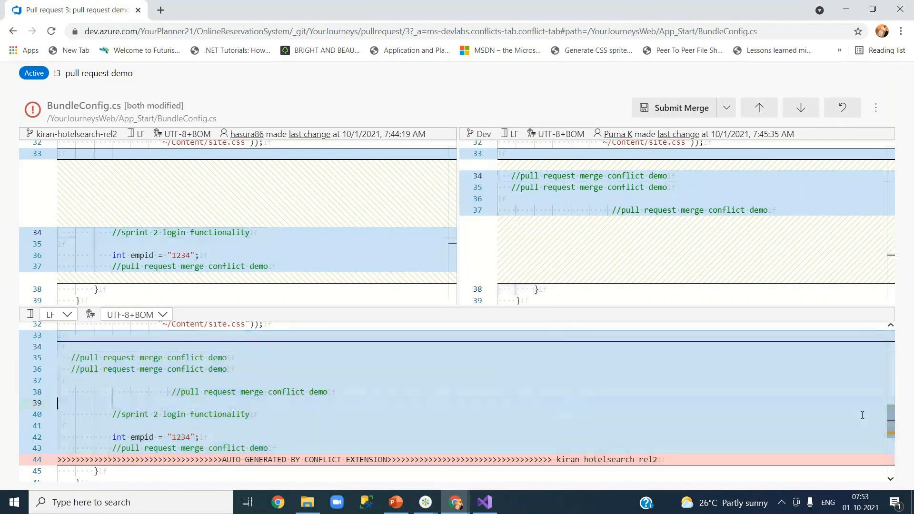
# - Look over the modernizr lines in both branches and try to submit the merge with the kiran-hotelsearch-rel2 marker remaining
pyautogui.scroll(-5, 684, 426)
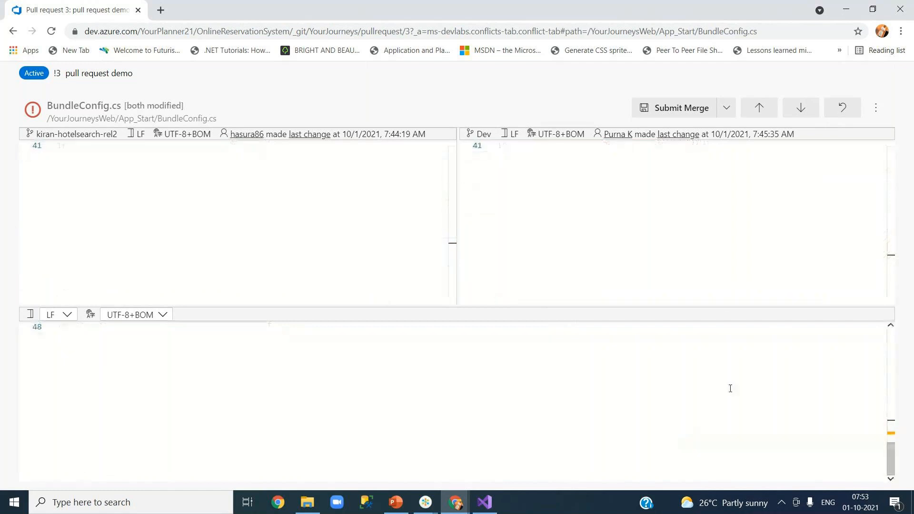
pyautogui.scroll(10, 730, 387)
pyautogui.moveTo(889, 349); pyautogui.dragTo(894, 382)
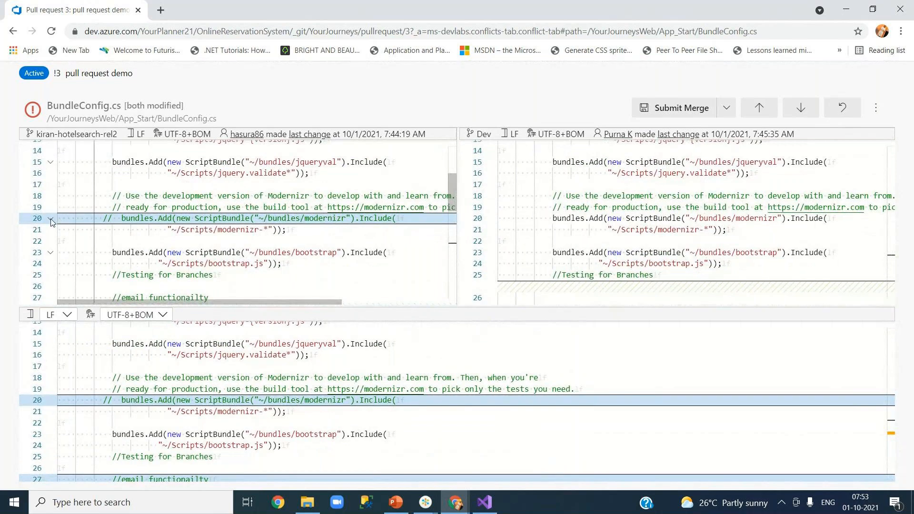
pyautogui.click(50, 219)
pyautogui.click(51, 219)
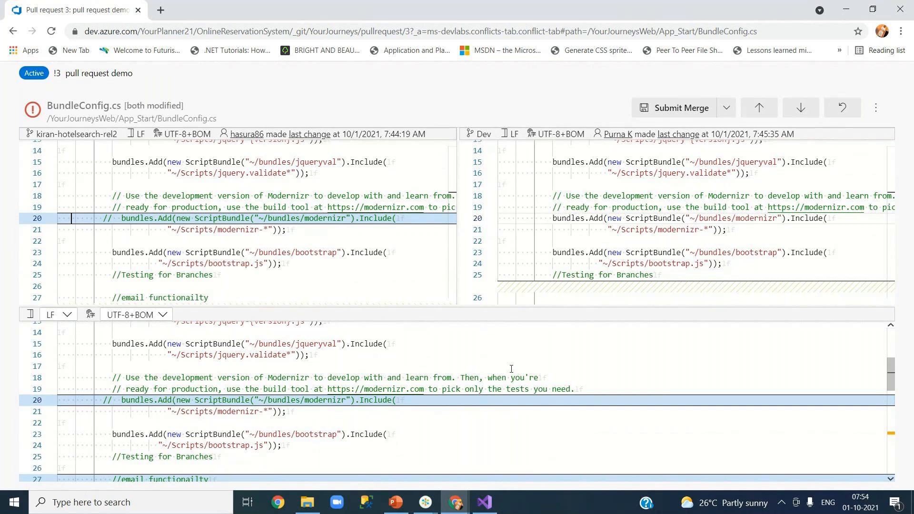
pyautogui.click(662, 117)
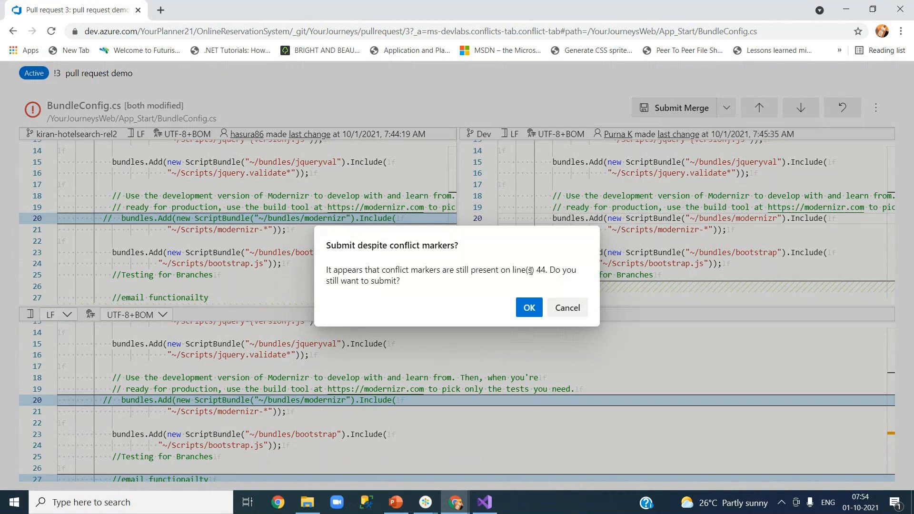
pyautogui.click(566, 308)
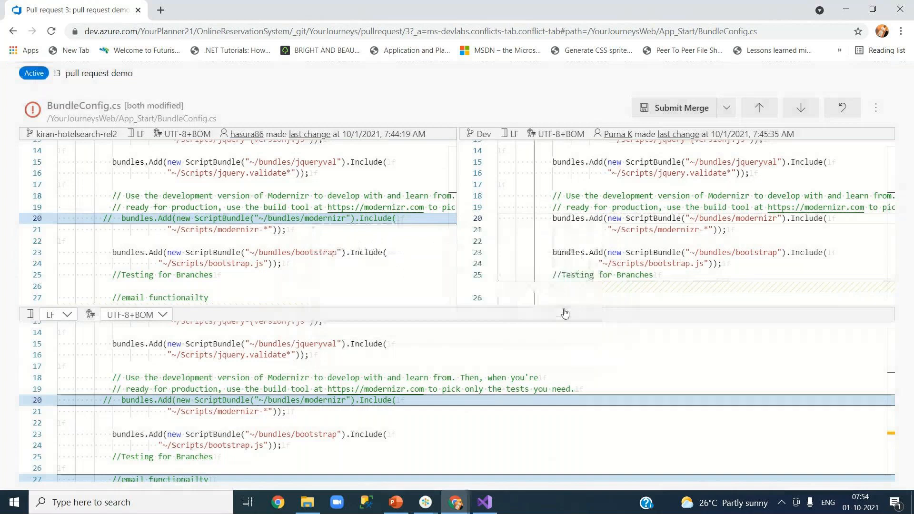
# - Delete the auto-generated kiran-hotelsearch-rel2 marker text on line 44 of the merge result and submit the merge
pyautogui.moveTo(891, 380); pyautogui.dragTo(891, 380)
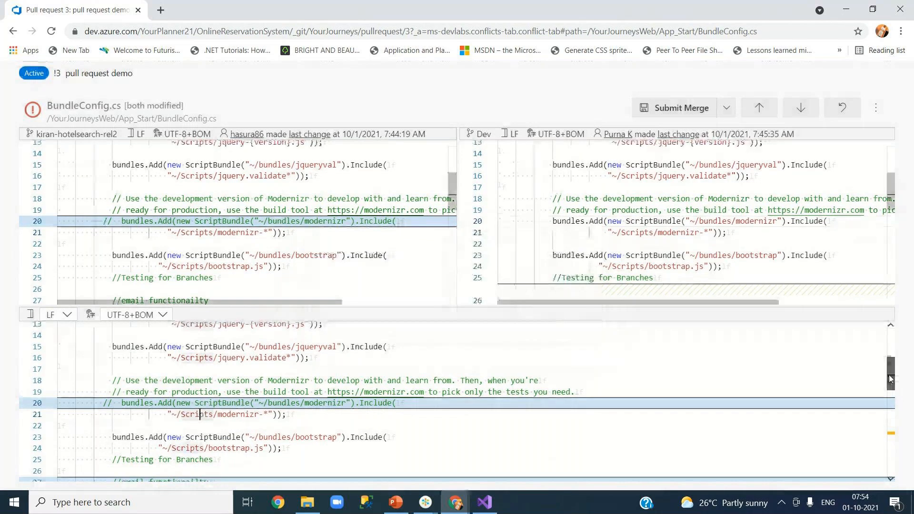
pyautogui.moveTo(891, 380); pyautogui.dragTo(892, 413)
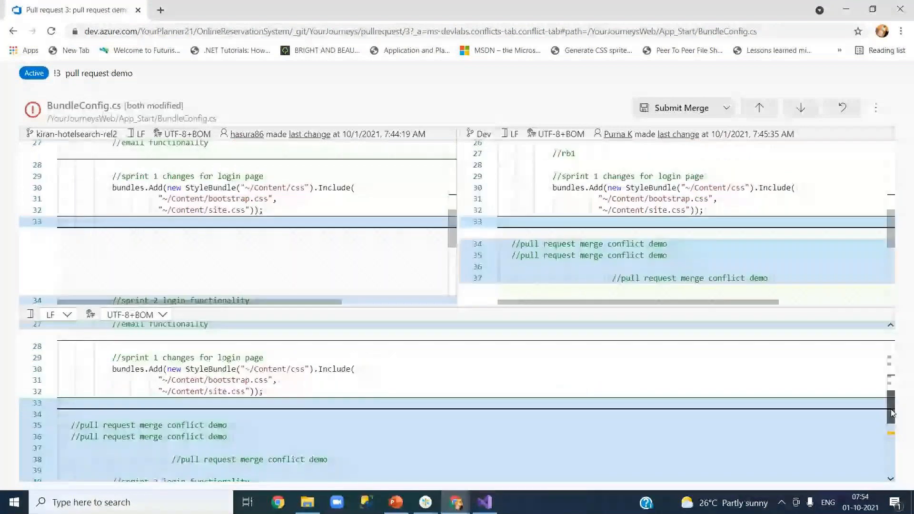
pyautogui.moveTo(893, 413); pyautogui.dragTo(893, 438)
pyautogui.moveTo(58, 412); pyautogui.dragTo(372, 417)
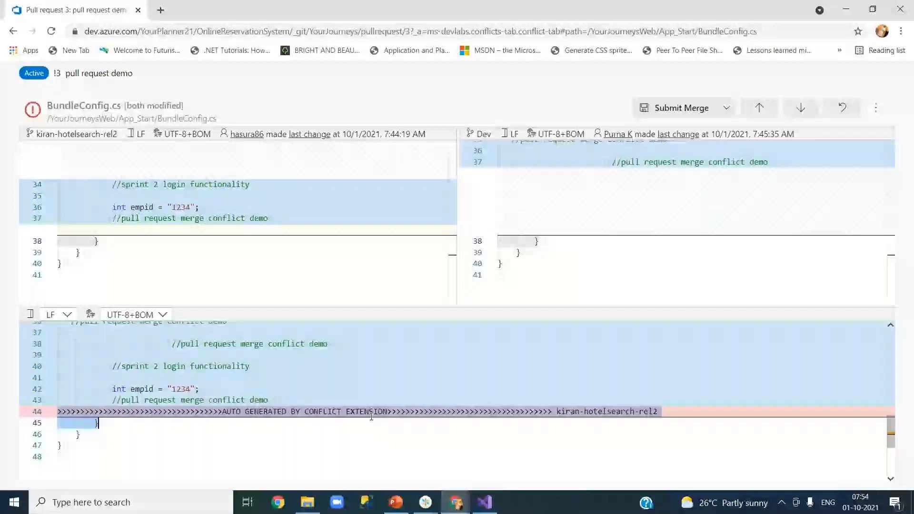
pyautogui.press('Delete')
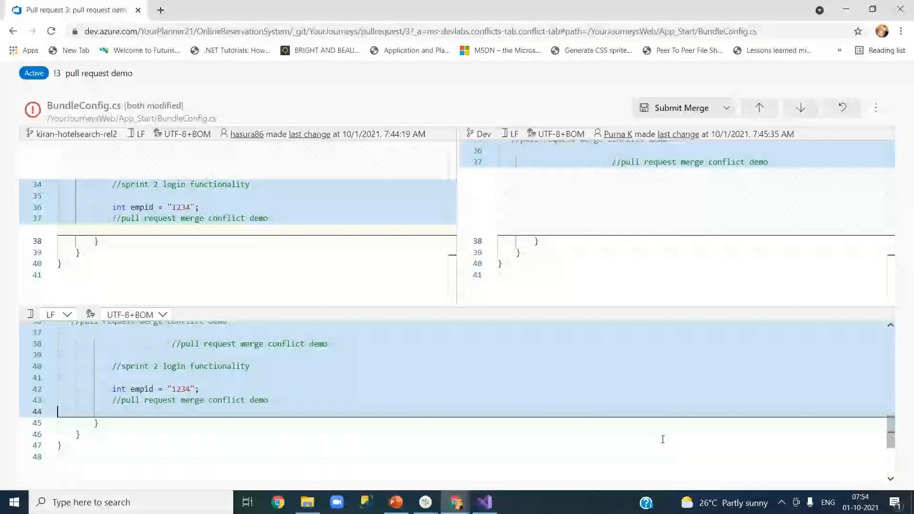
pyautogui.click(684, 109)
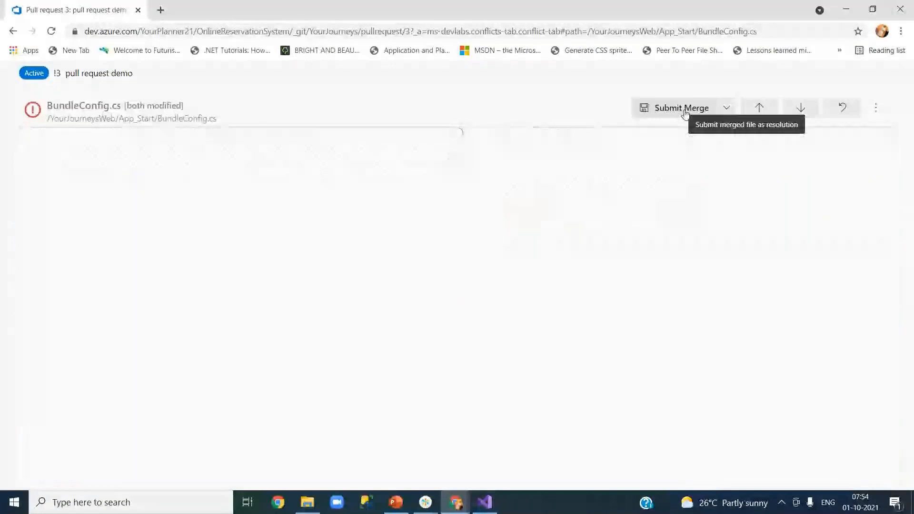
# - Review the resolution diff types and extra actions offered for the resolved BundleConfig.cs
pyautogui.click(736, 111)
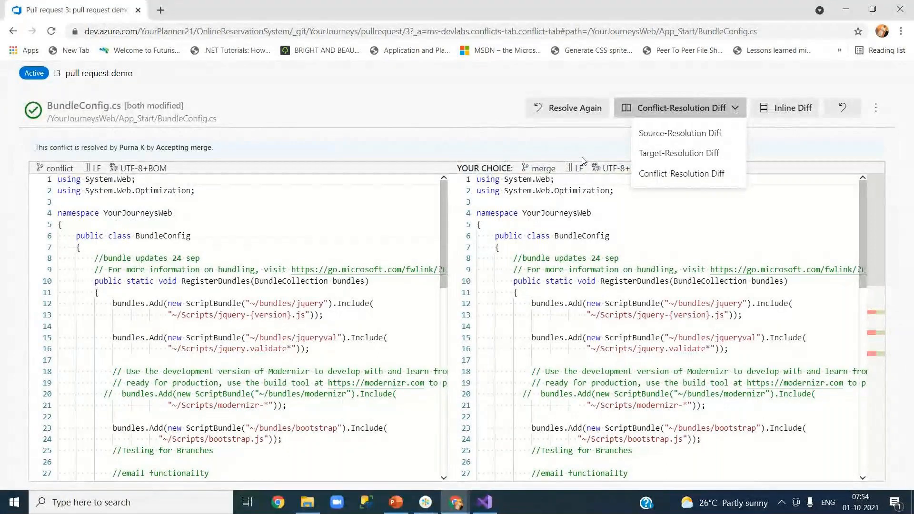
pyautogui.click(307, 130)
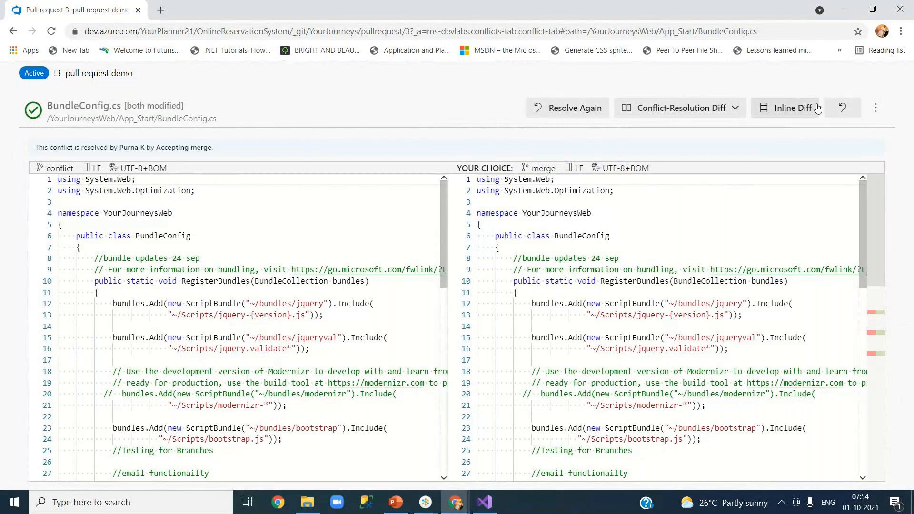
pyautogui.click(873, 109)
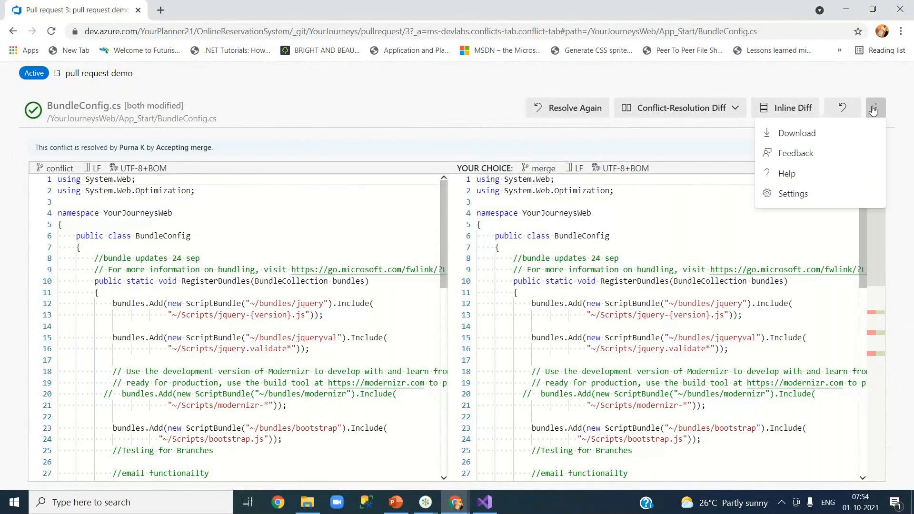
pyautogui.click(608, 135)
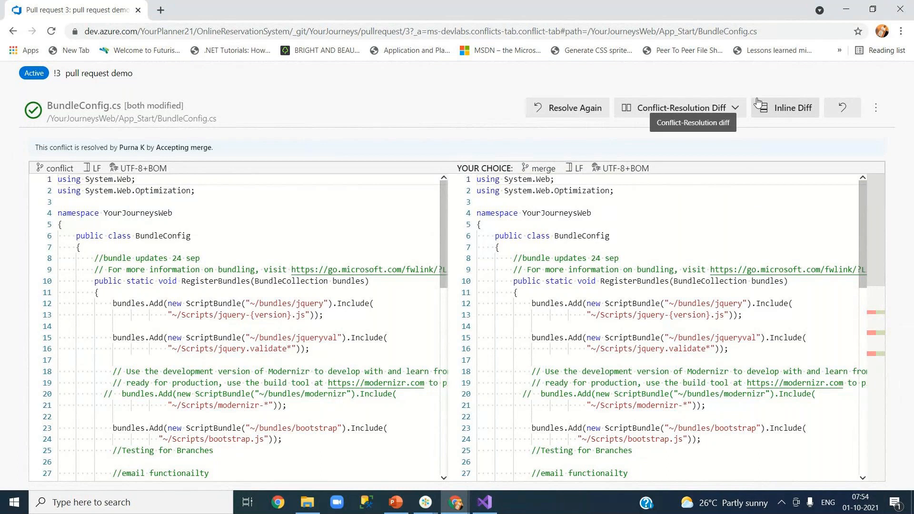
pyautogui.click(711, 114)
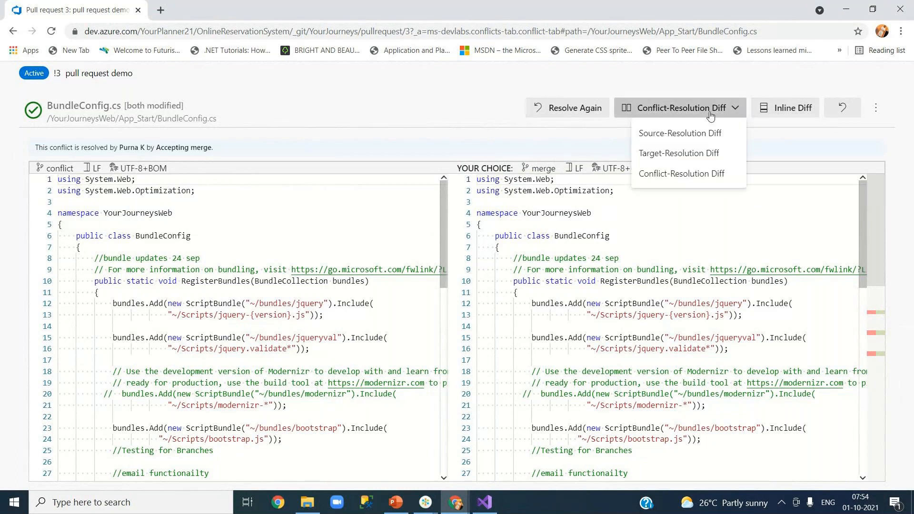
pyautogui.click(711, 115)
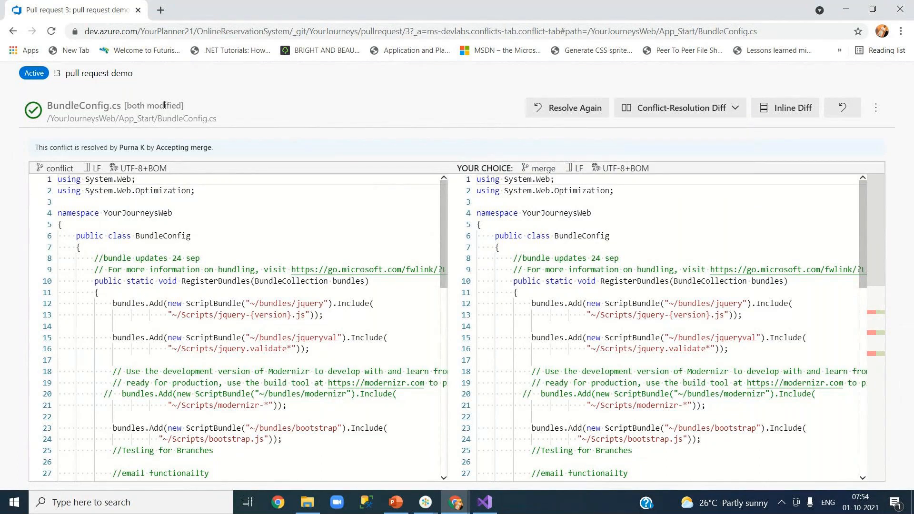
# - Go to dev.azure.com and open the "pull request demo" pull request in the OnlineReservationSystem project
pyautogui.click(16, 33)
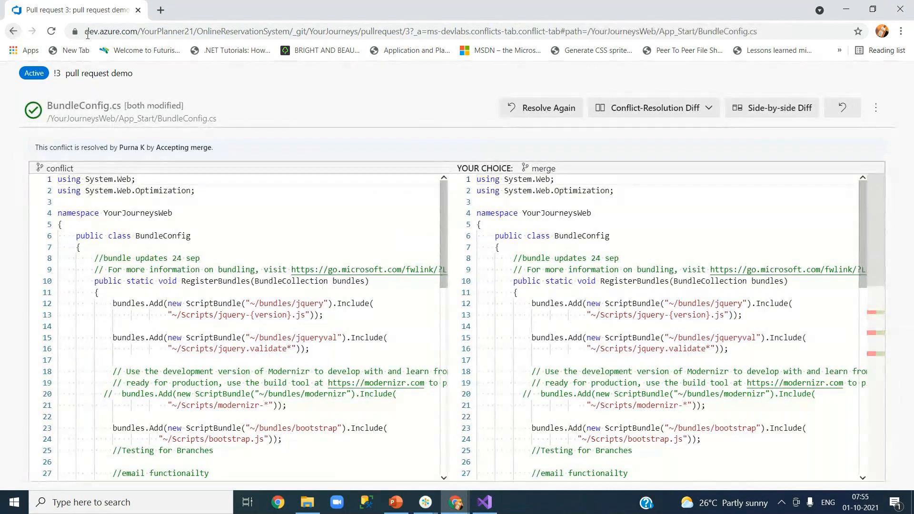
pyautogui.click(285, 33)
pyautogui.click(286, 33)
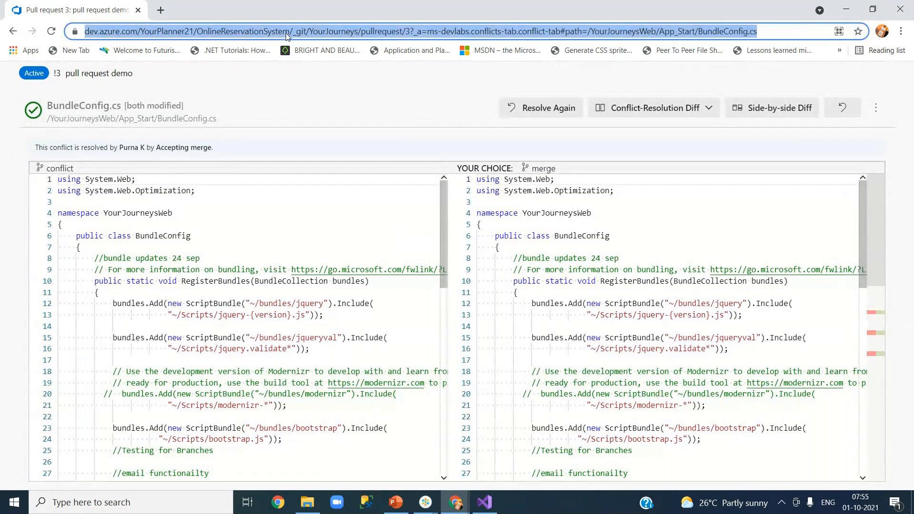
pyautogui.write('dev.azure.com')
pyautogui.press('Return')
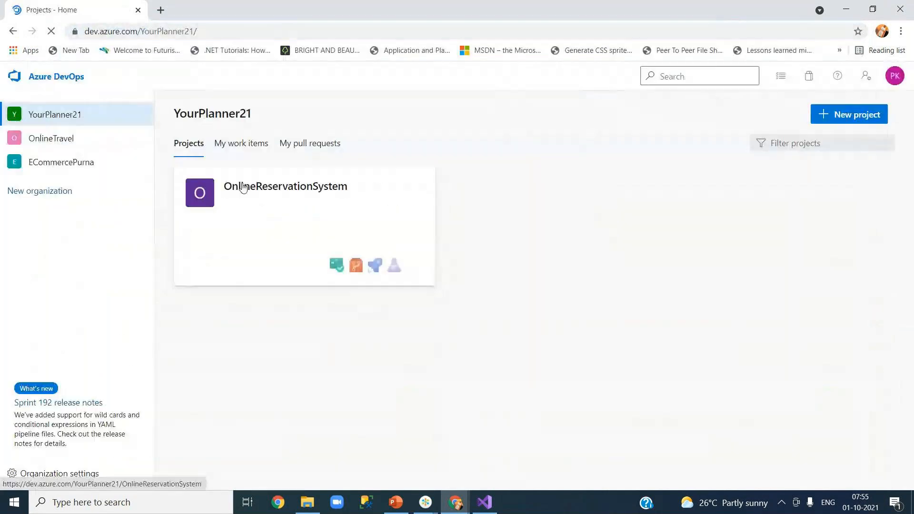
pyautogui.click(243, 186)
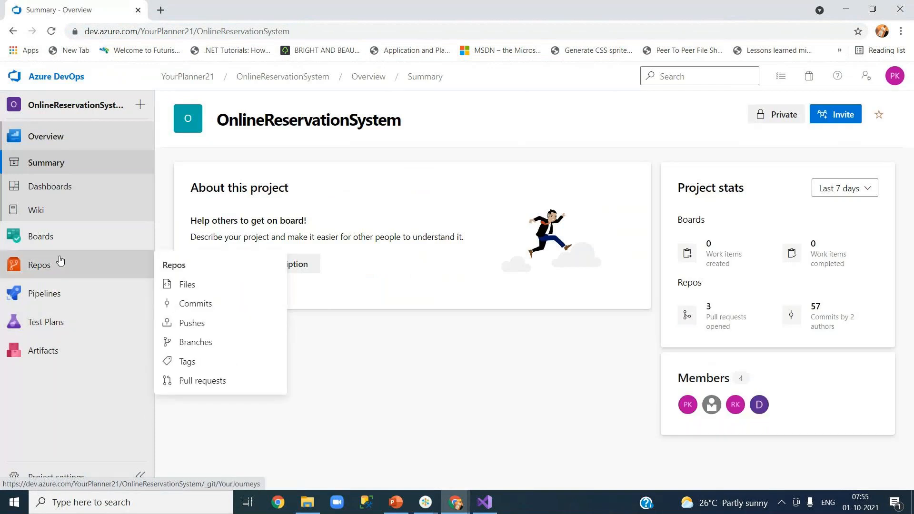
pyautogui.click(210, 382)
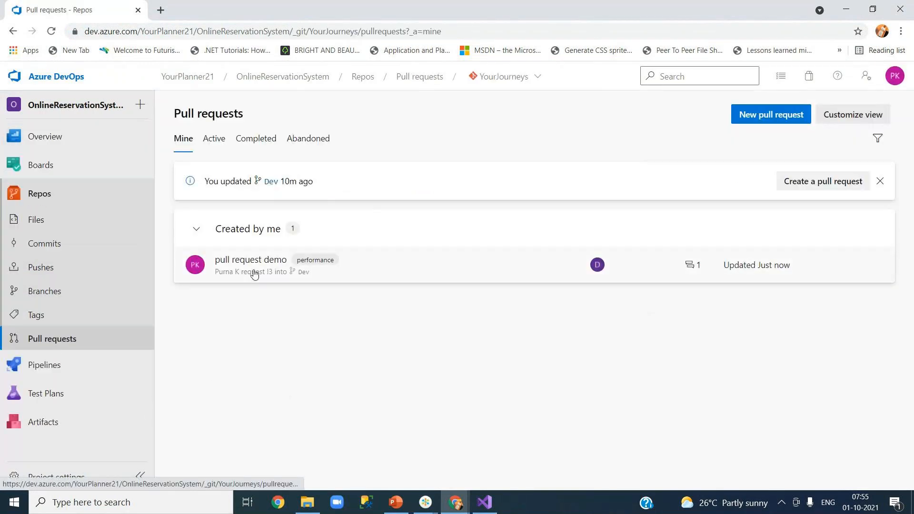
pyautogui.click(253, 272)
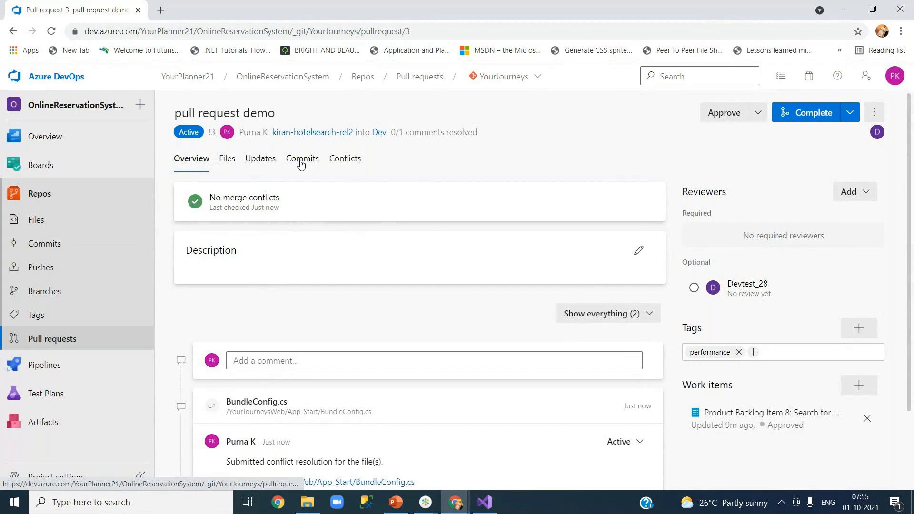
# - Review the changes to BundleConfig.cs in the pull request's files, including the submitted conflict resolution comment and the "pull request merge conflict demo" line
pyautogui.click(228, 161)
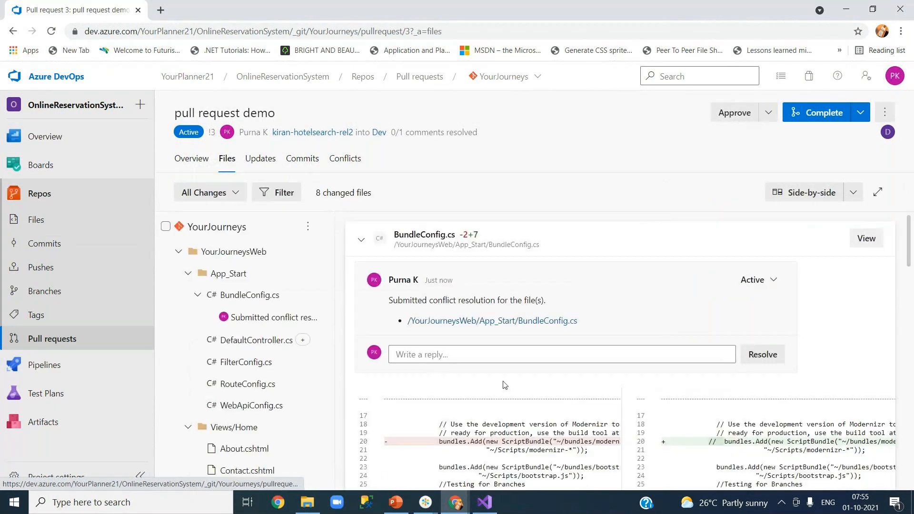
pyautogui.click(251, 297)
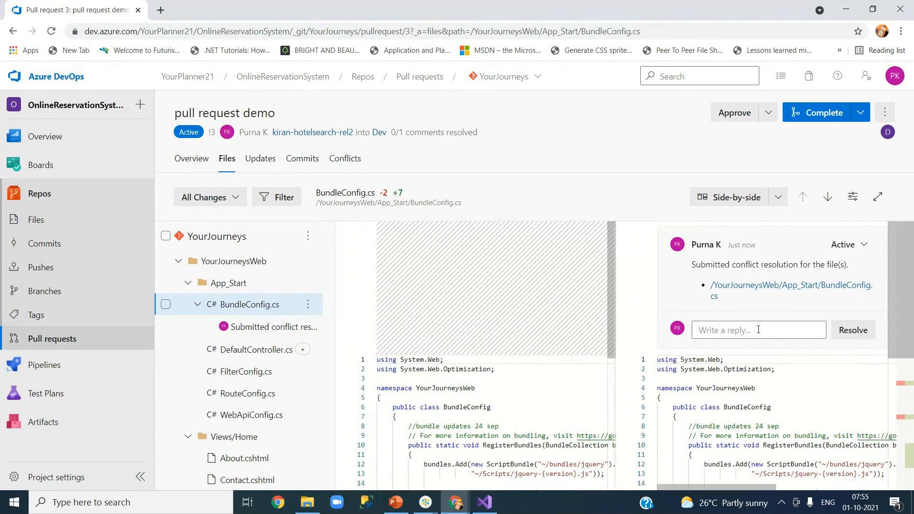
pyautogui.moveTo(611, 357); pyautogui.dragTo(622, 485)
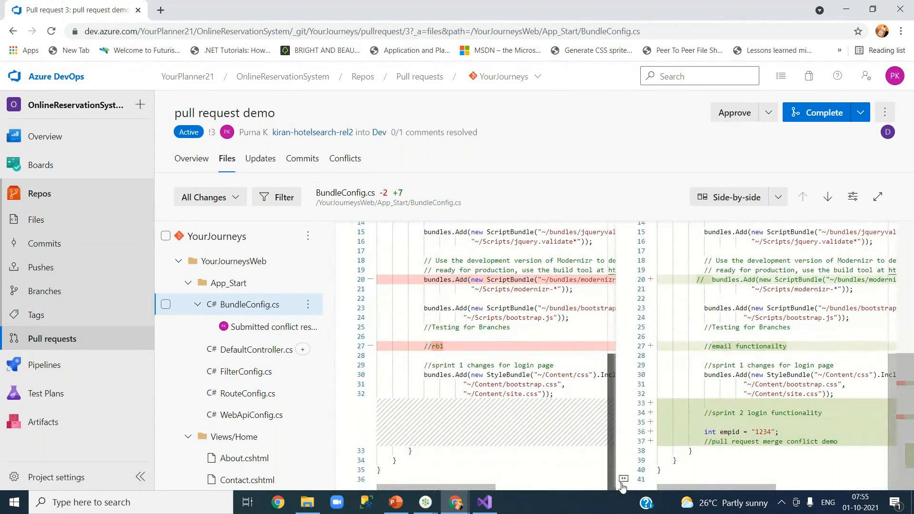
pyautogui.click(285, 327)
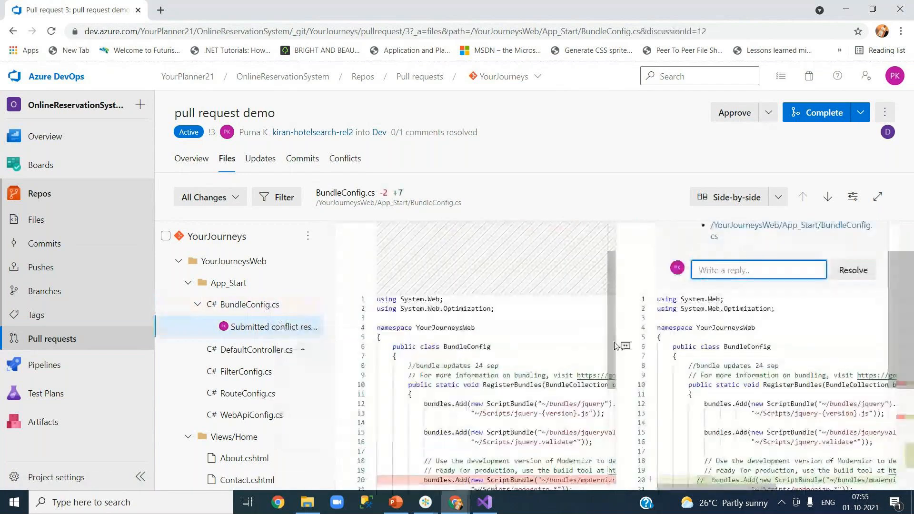
pyautogui.scroll(-5, 615, 347)
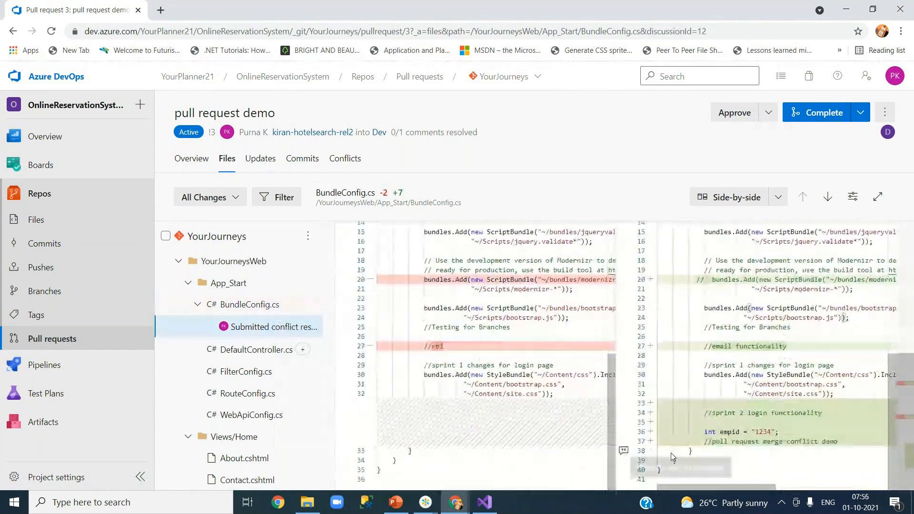
pyautogui.click(815, 434)
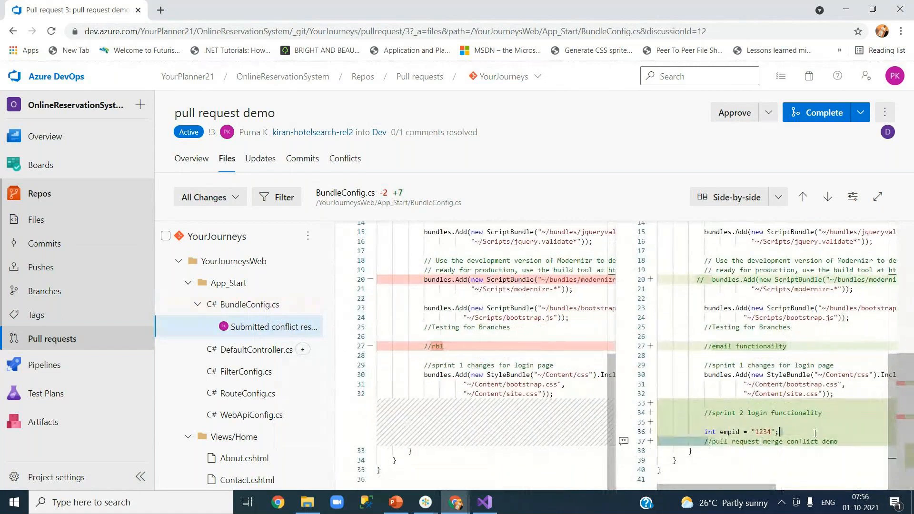
pyautogui.moveTo(708, 441); pyautogui.dragTo(840, 442)
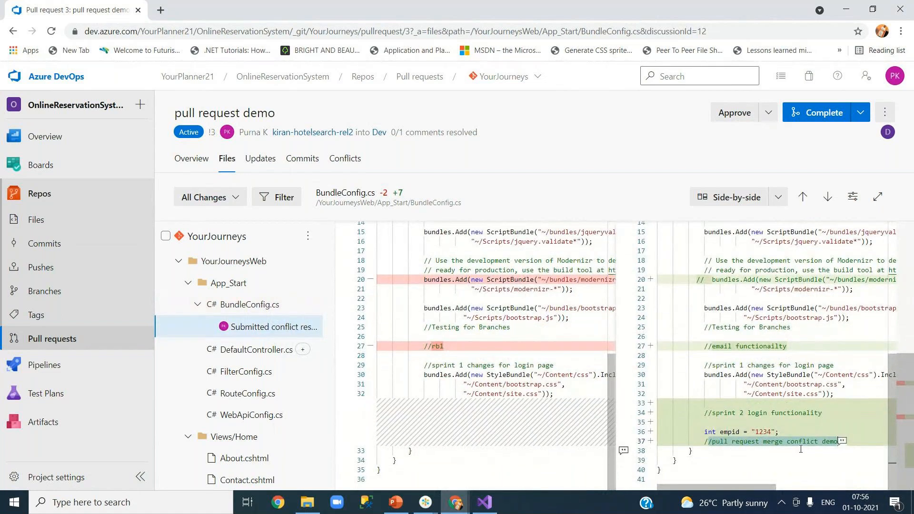
pyautogui.scroll(2, 751, 415)
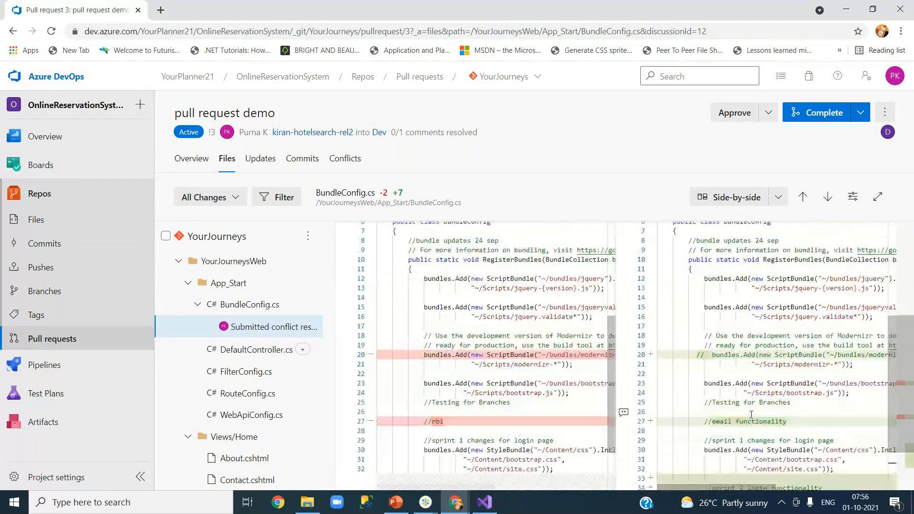
pyautogui.scroll(2, 751, 415)
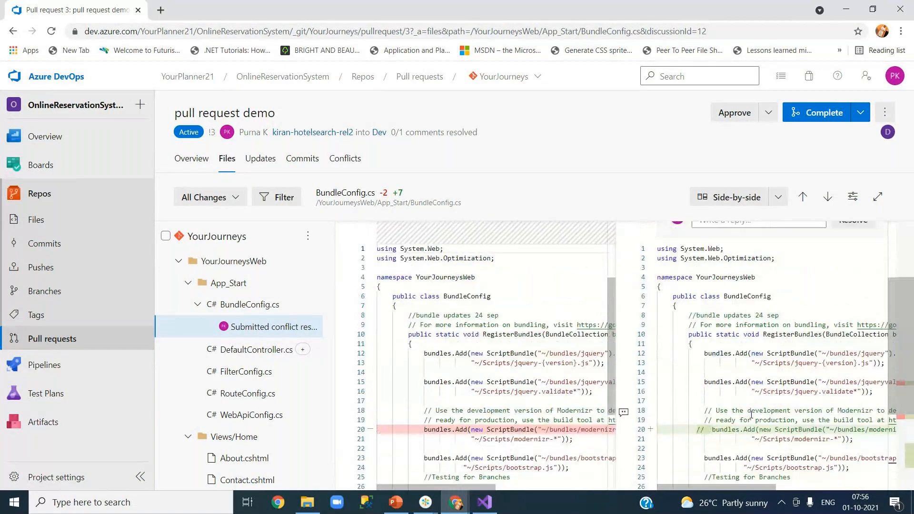
pyautogui.scroll(3, 752, 415)
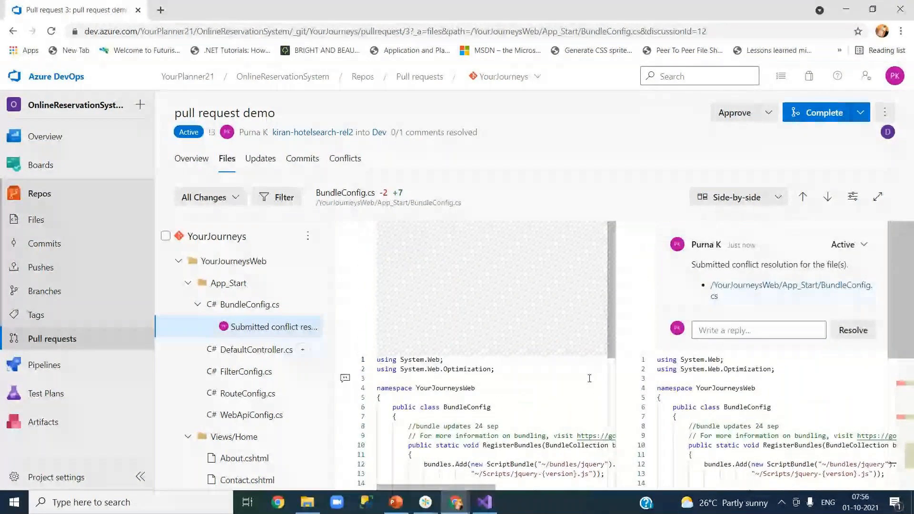
# - Switch to Visual Studio and open Team Explorer's Pull Requests page to read the note on connecting to a remote repository
pyautogui.moveTo(484, 507)
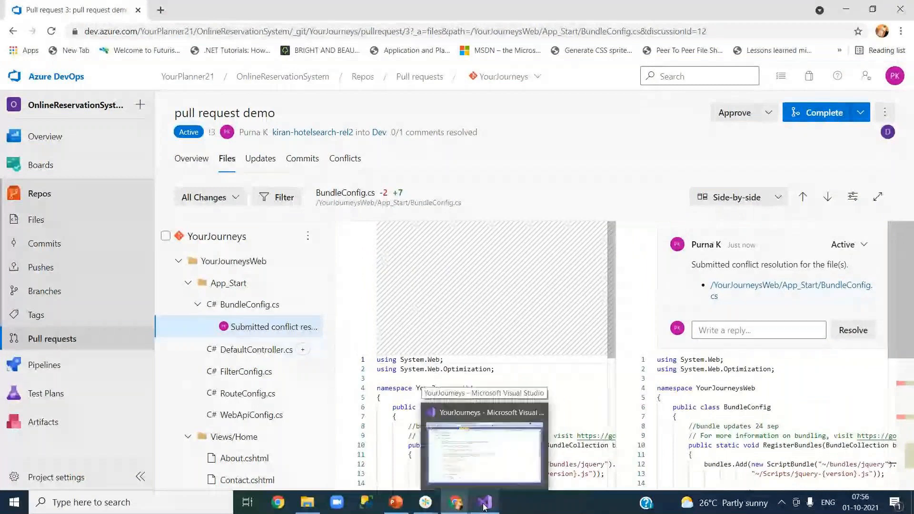
pyautogui.click(483, 506)
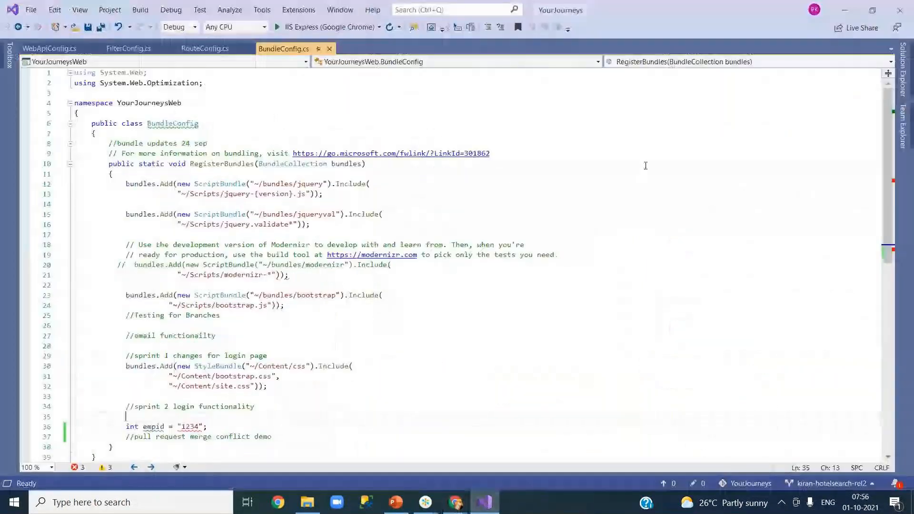
pyautogui.click(646, 165)
pyautogui.click(908, 129)
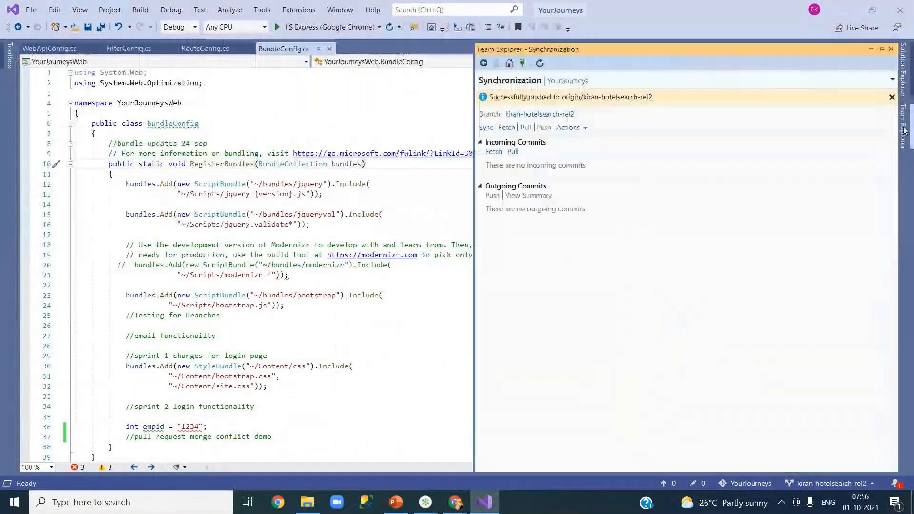
pyautogui.click(509, 63)
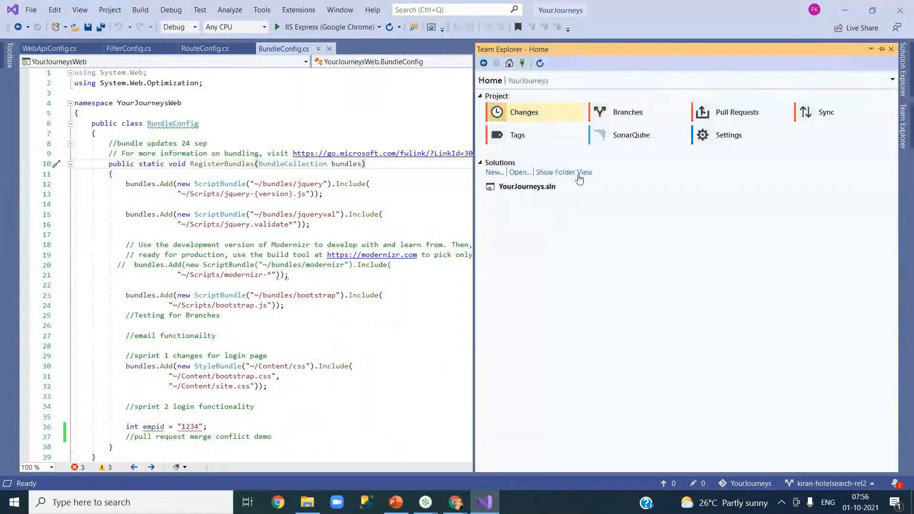
pyautogui.click(722, 117)
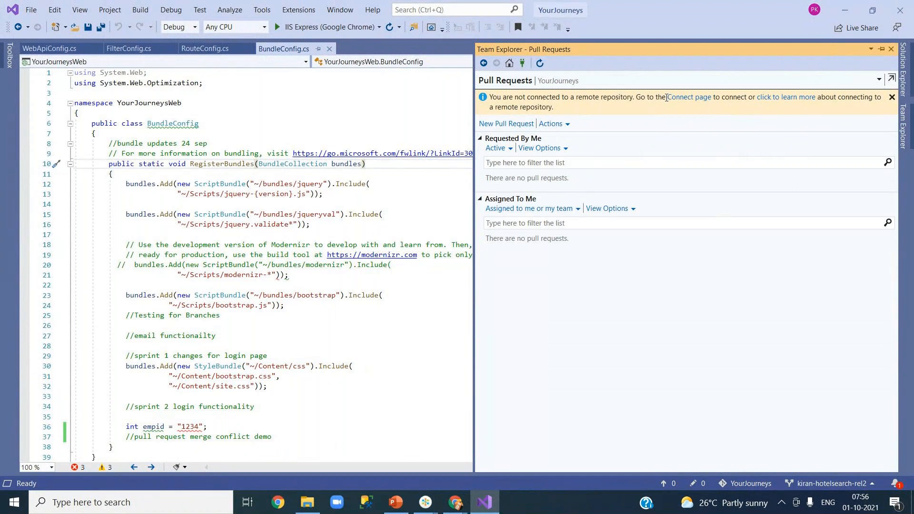
pyautogui.moveTo(666, 98); pyautogui.dragTo(713, 98)
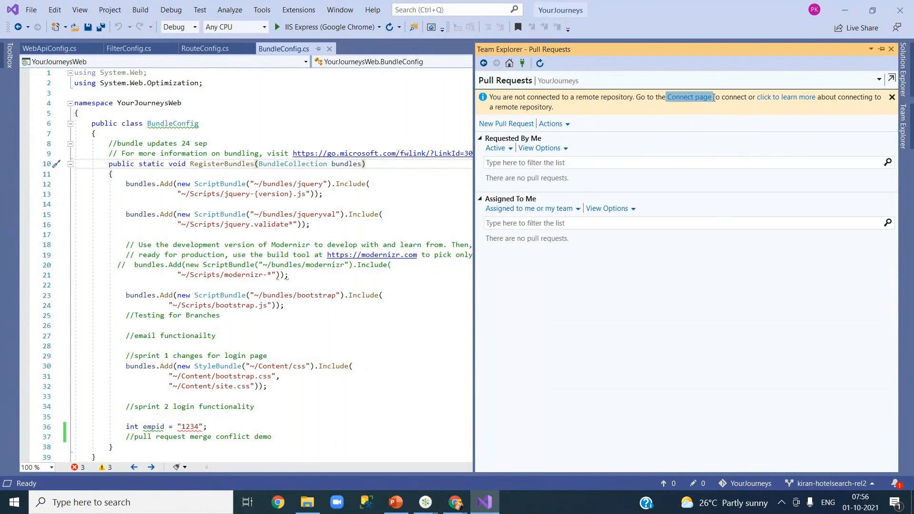
pyautogui.click(591, 110)
# - Switch back to the browser and open the list of pull requests for the YourJourneys repository
pyautogui.click(458, 504)
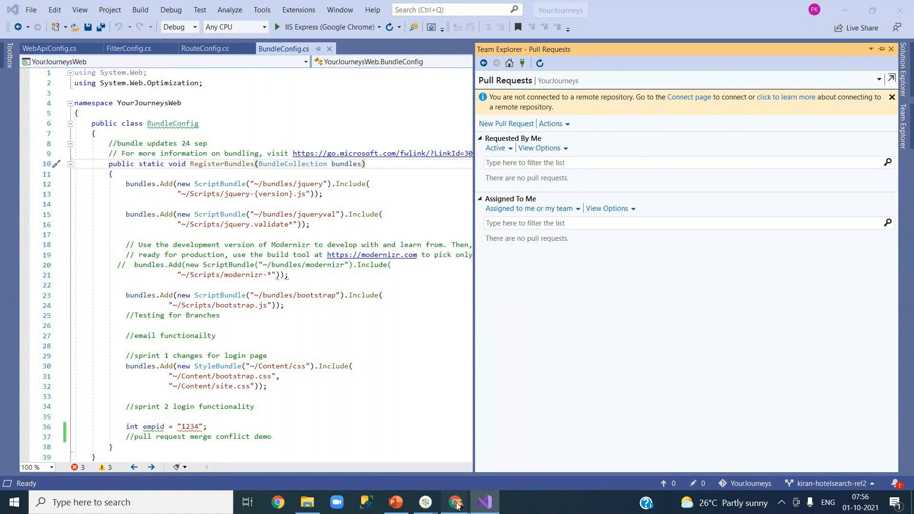
pyautogui.click(396, 448)
pyautogui.click(36, 342)
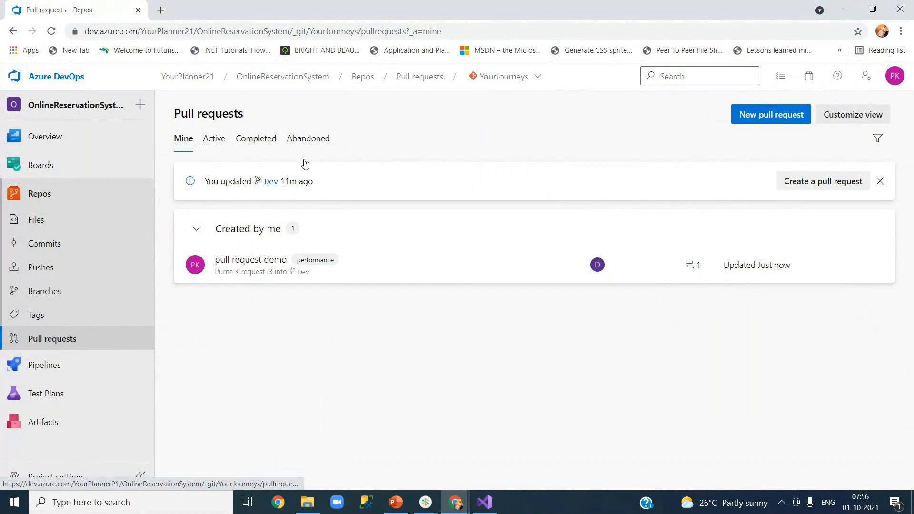
# - Compare the remote repository connection message on Visual Studio's Pull Requests page with the pull request list in the browser
pyautogui.click(485, 503)
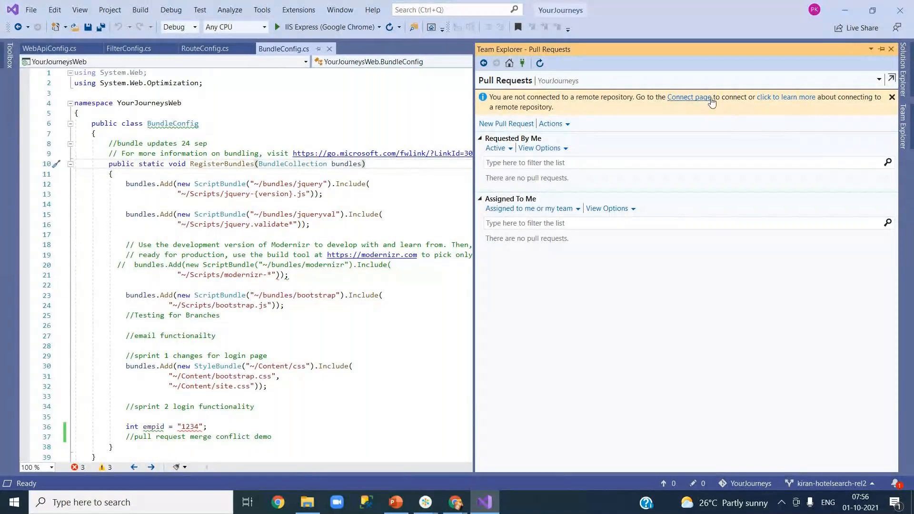
pyautogui.moveTo(572, 105); pyautogui.dragTo(492, 100)
pyautogui.click(563, 104)
pyautogui.moveTo(548, 107); pyautogui.dragTo(494, 99)
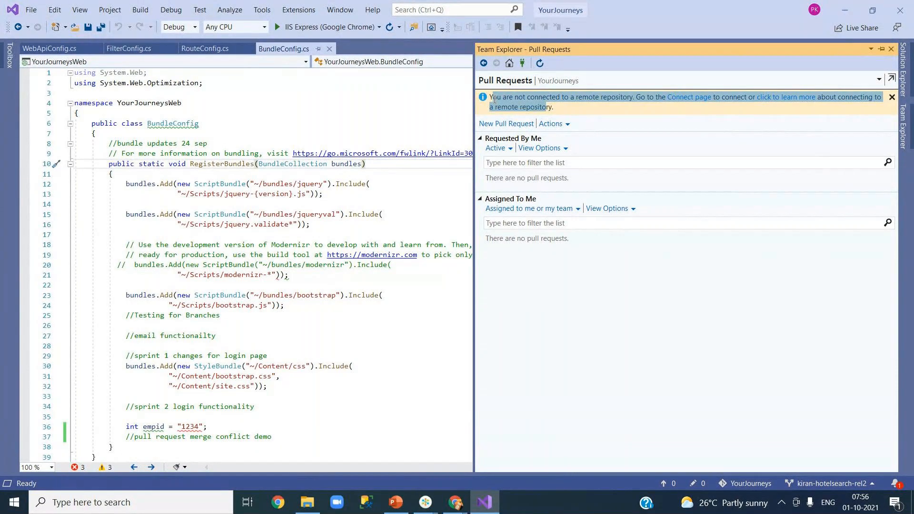
pyautogui.click(578, 108)
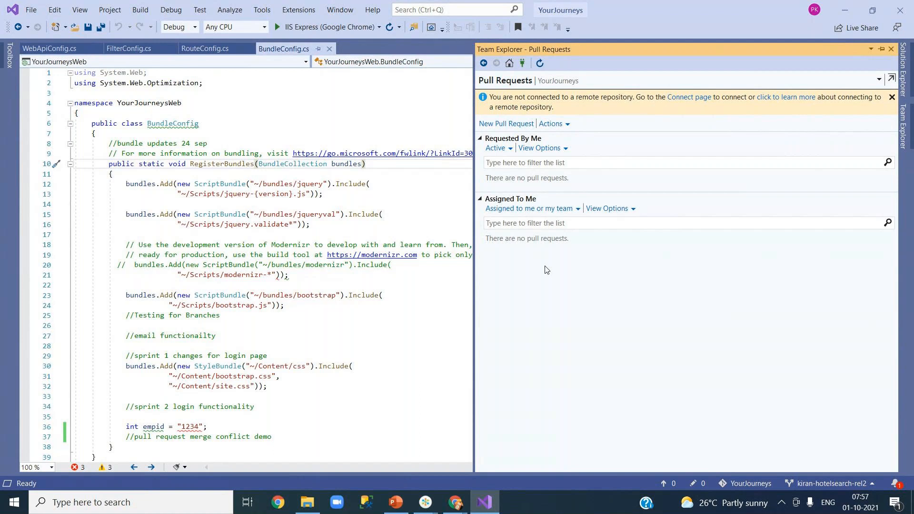
pyautogui.moveTo(456, 502)
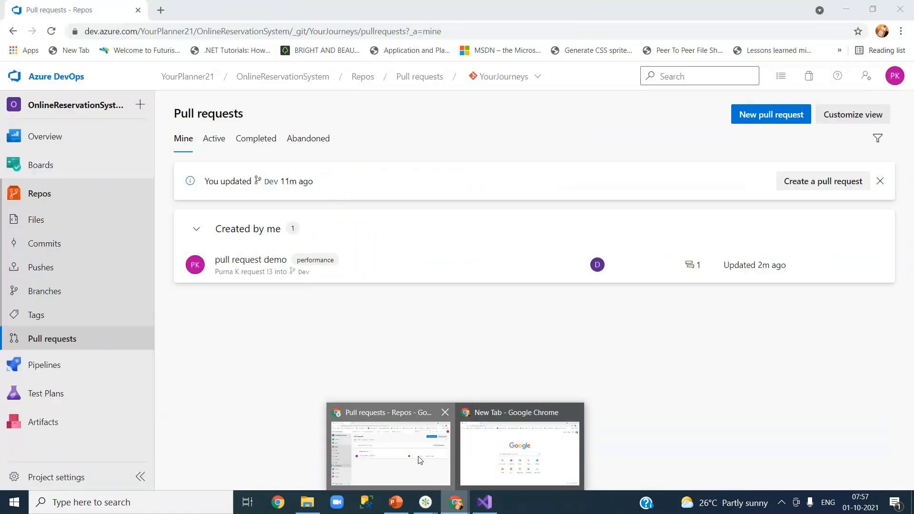
pyautogui.click(420, 460)
pyautogui.click(484, 498)
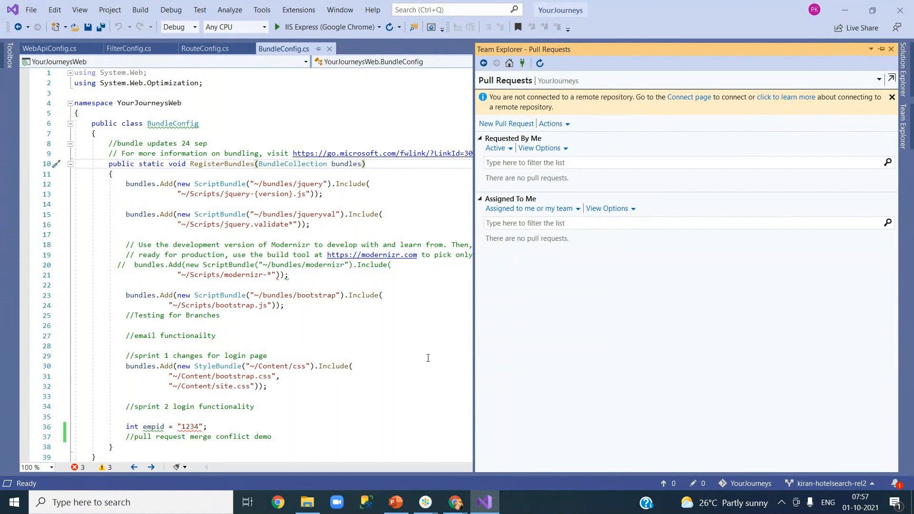
pyautogui.moveTo(552, 108); pyautogui.dragTo(494, 100)
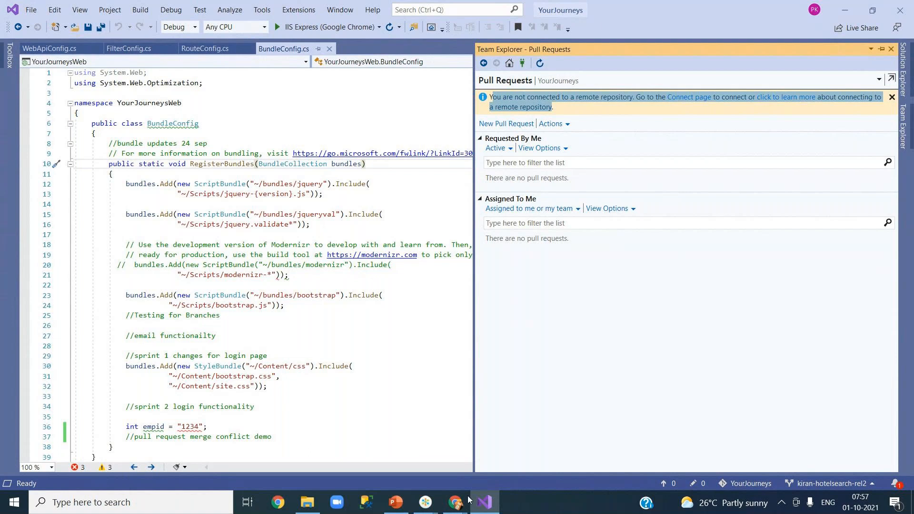
pyautogui.moveTo(465, 501)
pyautogui.click(381, 428)
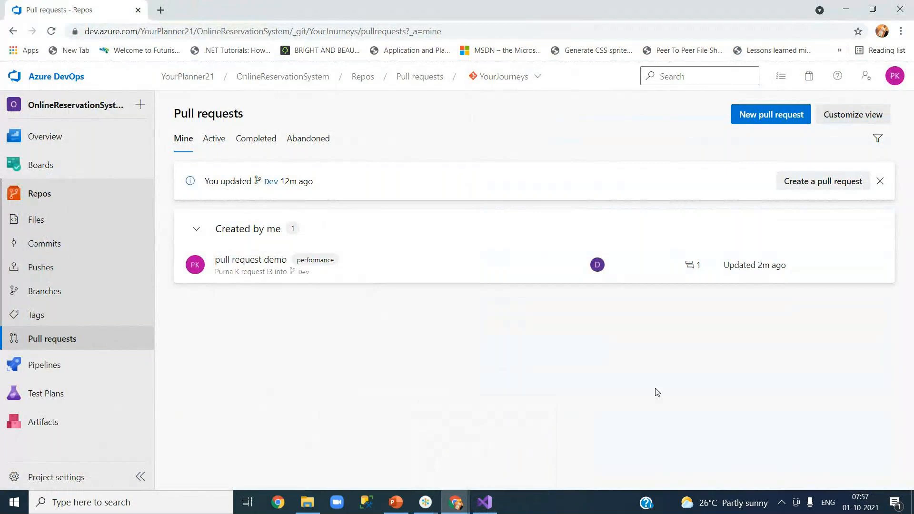
pyautogui.click(488, 509)
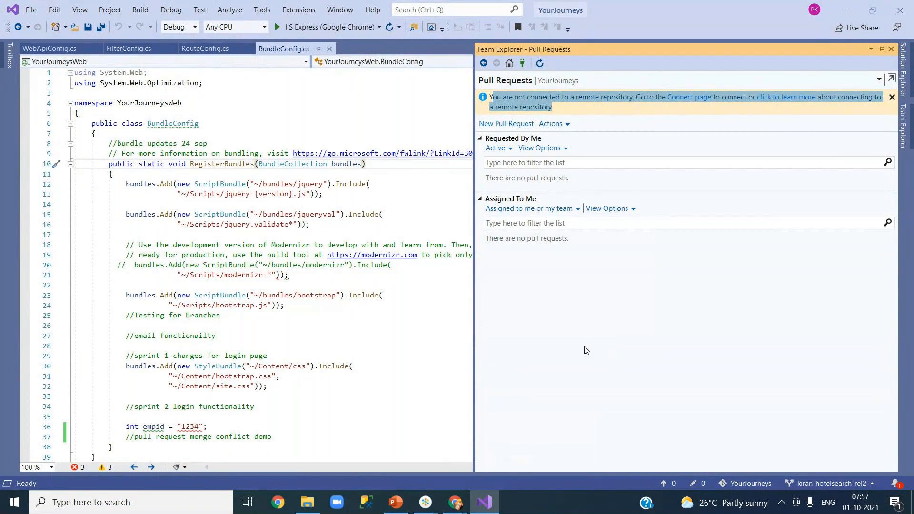
# - Switch to the AzureDevOps_Training presentation in PowerPoint and insert a new slide after slide 39, "Branching & merging and Pull Requests"
pyautogui.click(404, 495)
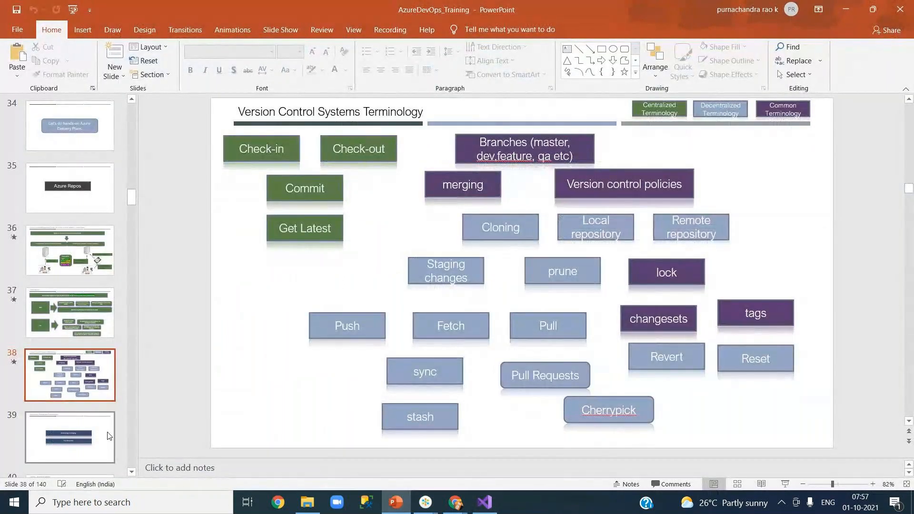
pyautogui.click(108, 436)
pyautogui.click(80, 30)
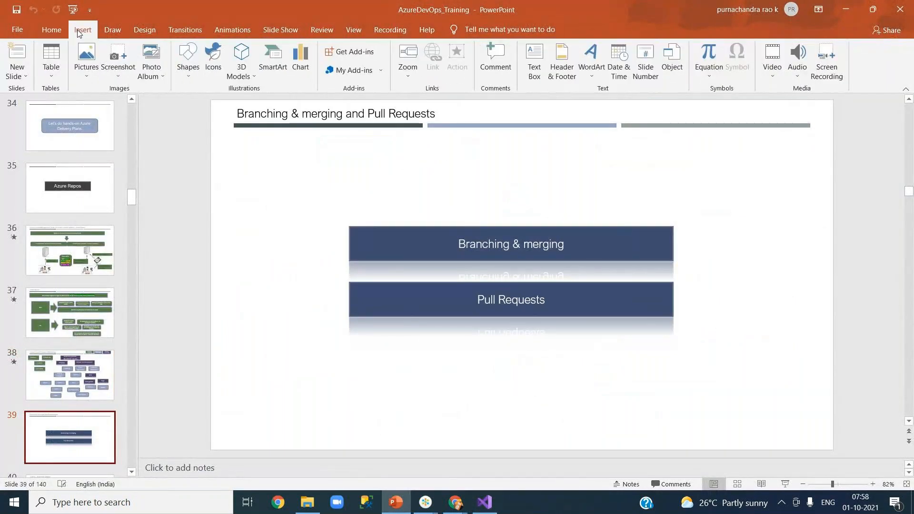
pyautogui.click(27, 62)
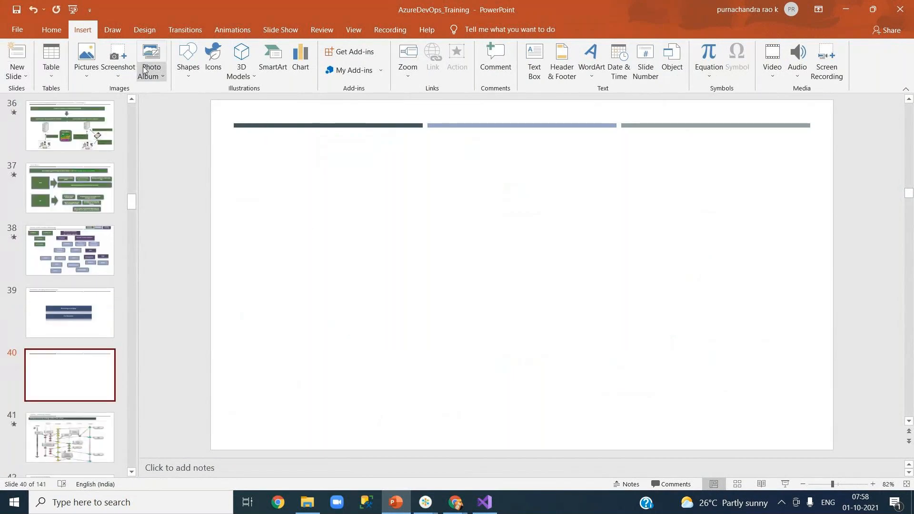